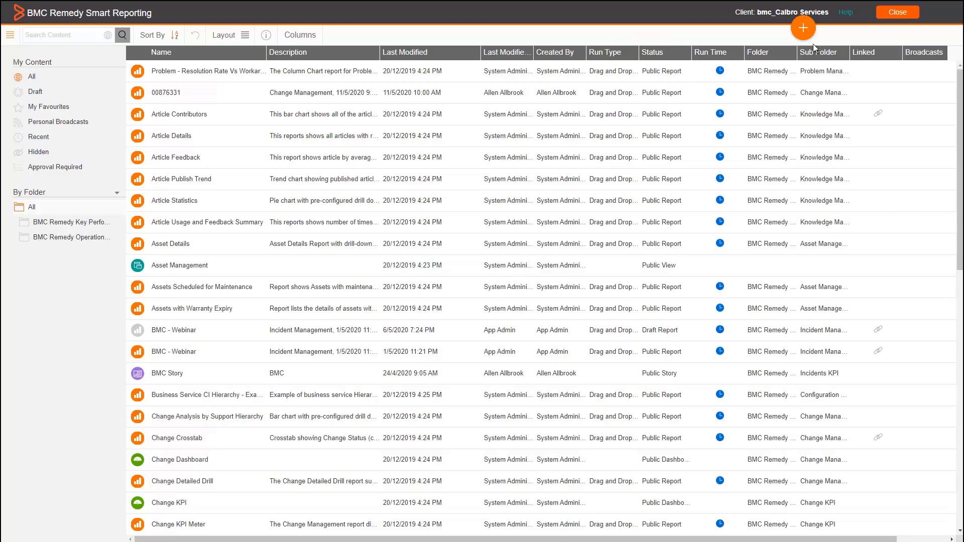
- Create a new report based on the Incident Management view
left_click(804, 31)
left_click(774, 70)
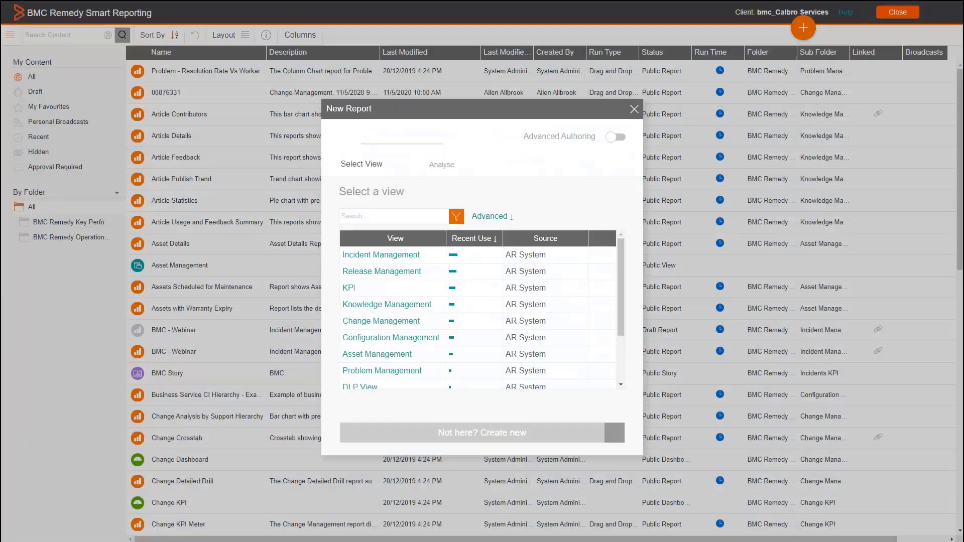
left_click(396, 255)
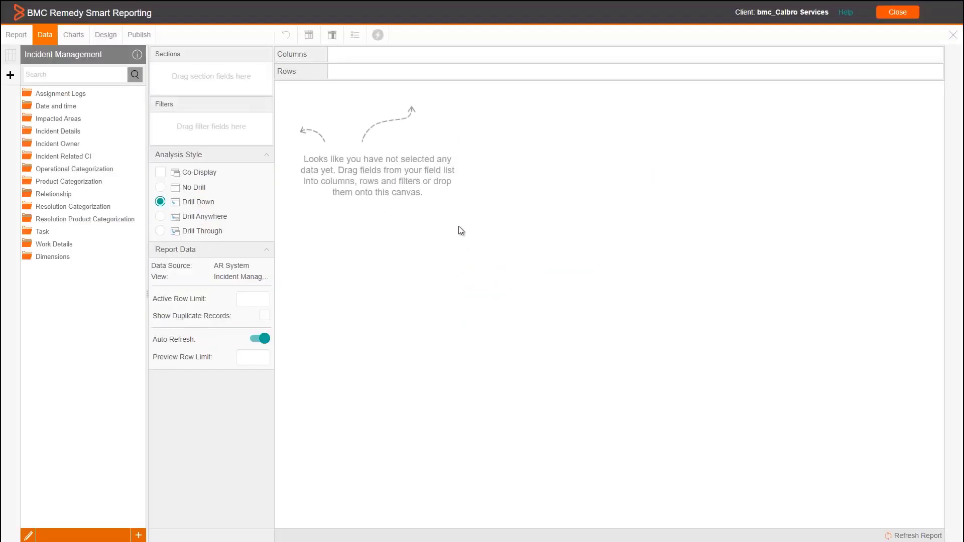
- Add the Incident ID and Priority fields from Incident Details as report columns and refresh the report data
left_click(62, 72)
type("inciden")
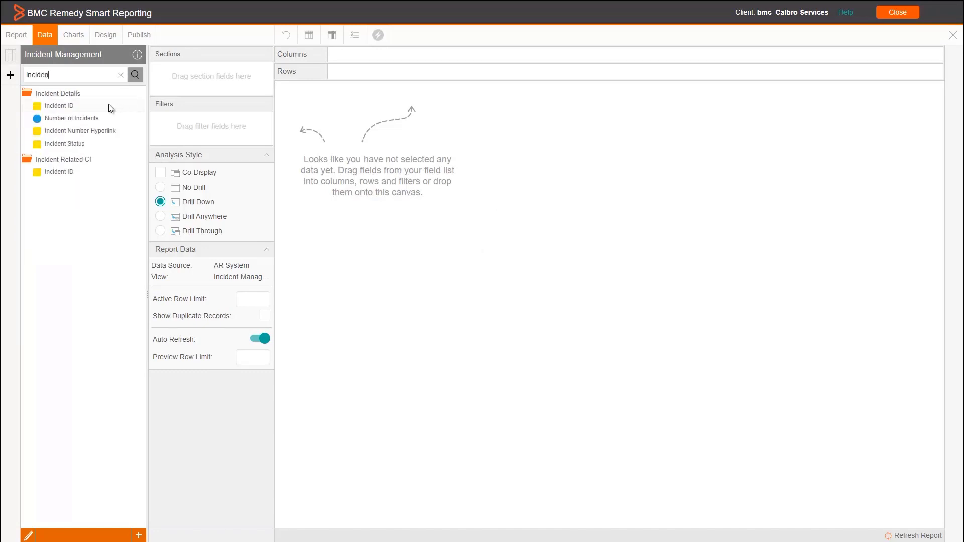
left_click_drag(108, 104, 425, 52)
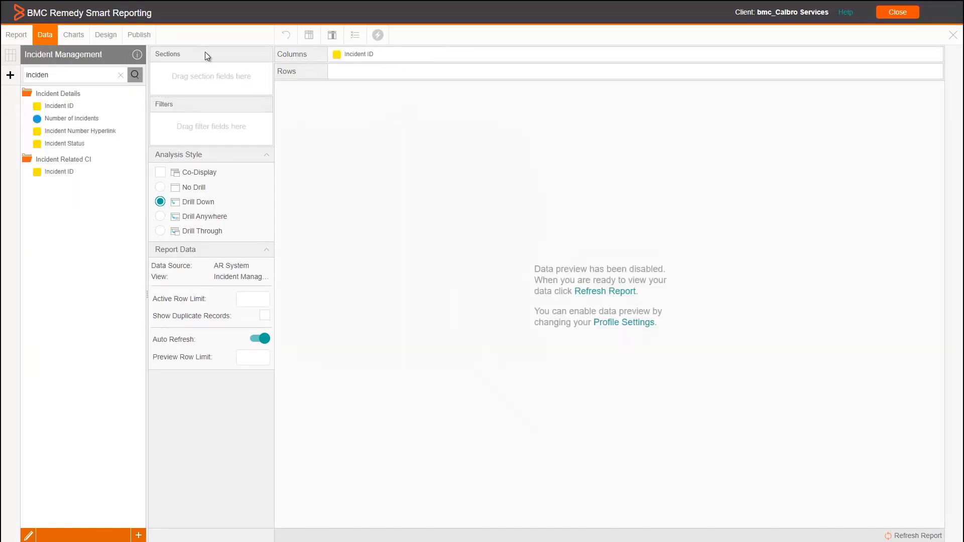
left_click_drag(74, 75, 2, 76)
type("prio")
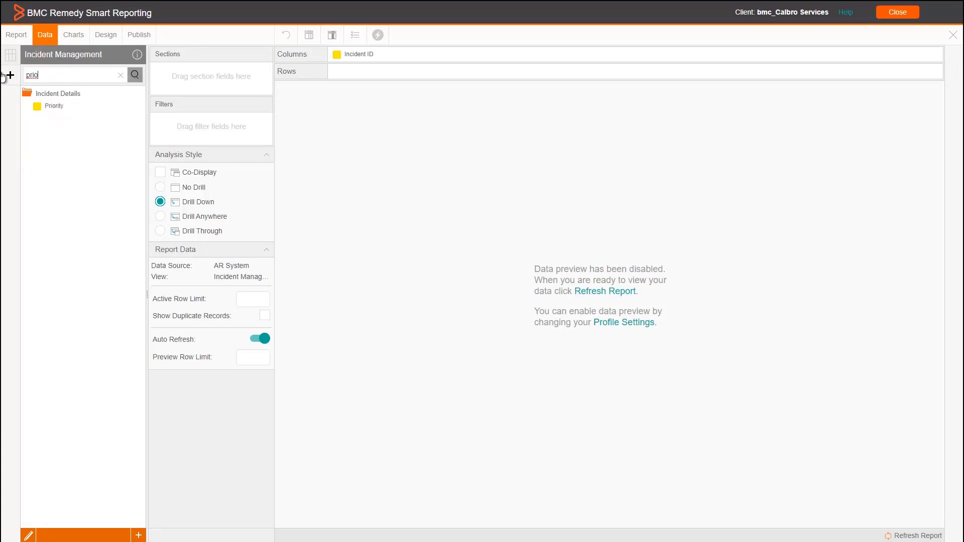
left_click_drag(60, 106, 431, 53)
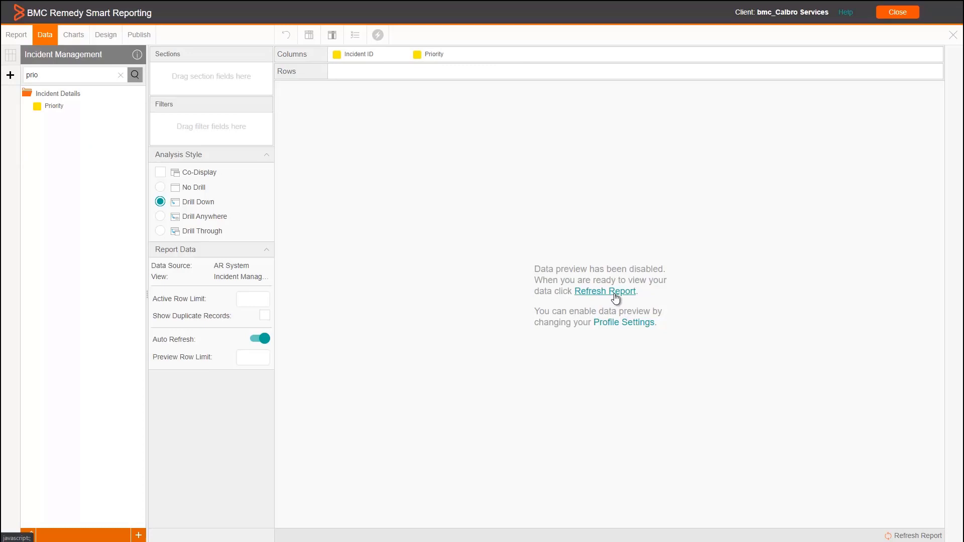
left_click(614, 293)
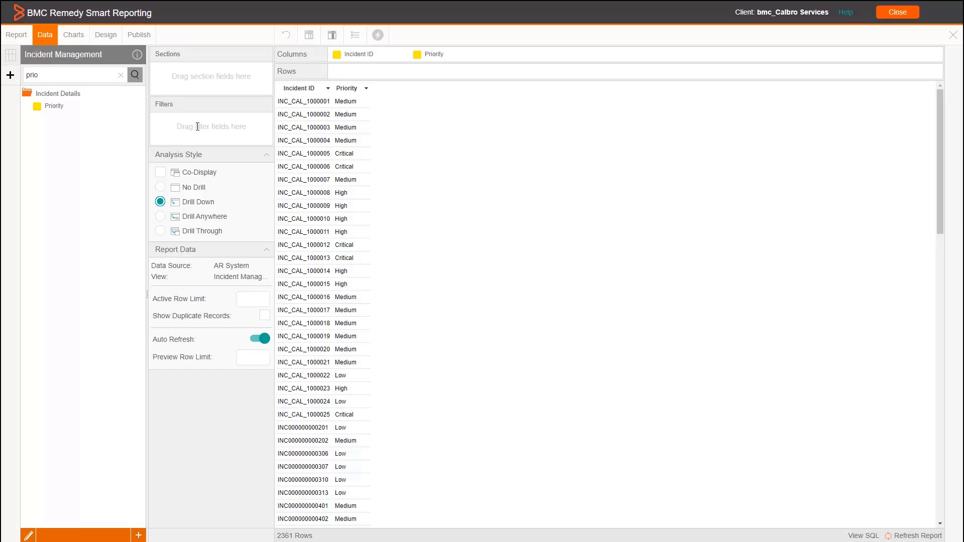
- Add the Status field from Incident Details to the report filters
left_click_drag(40, 74, 14, 75)
type("statu")
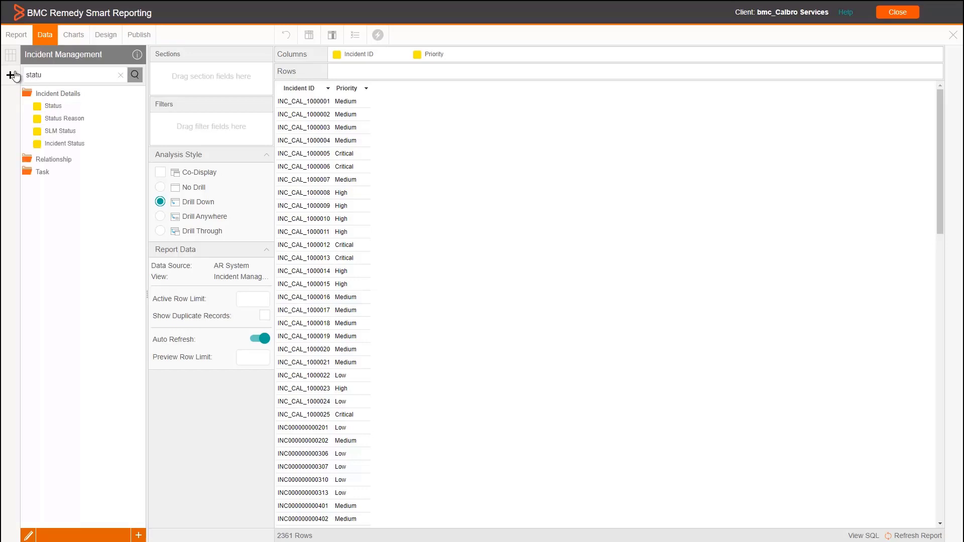
left_click_drag(50, 105, 202, 125)
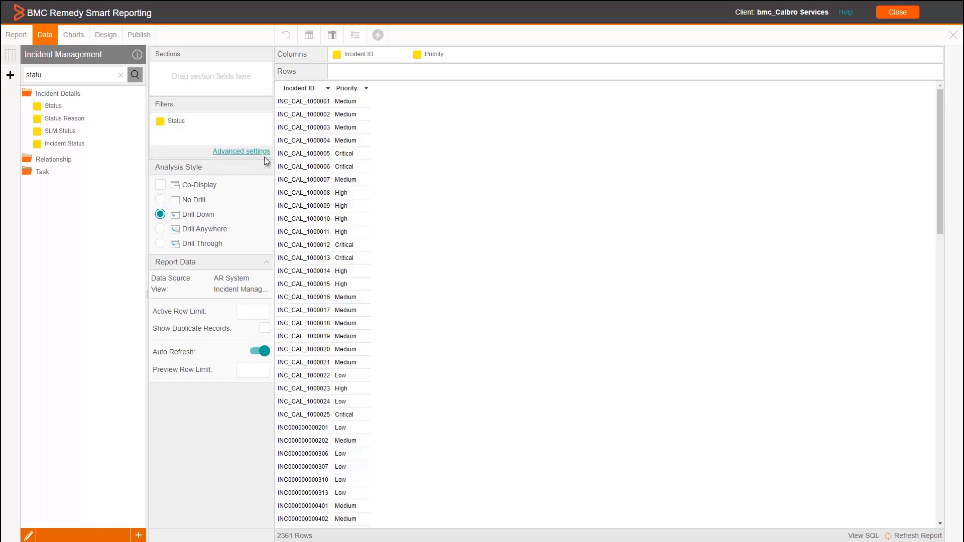
- Set the Status filter's value to In Progress and refresh the report data
left_click(263, 124)
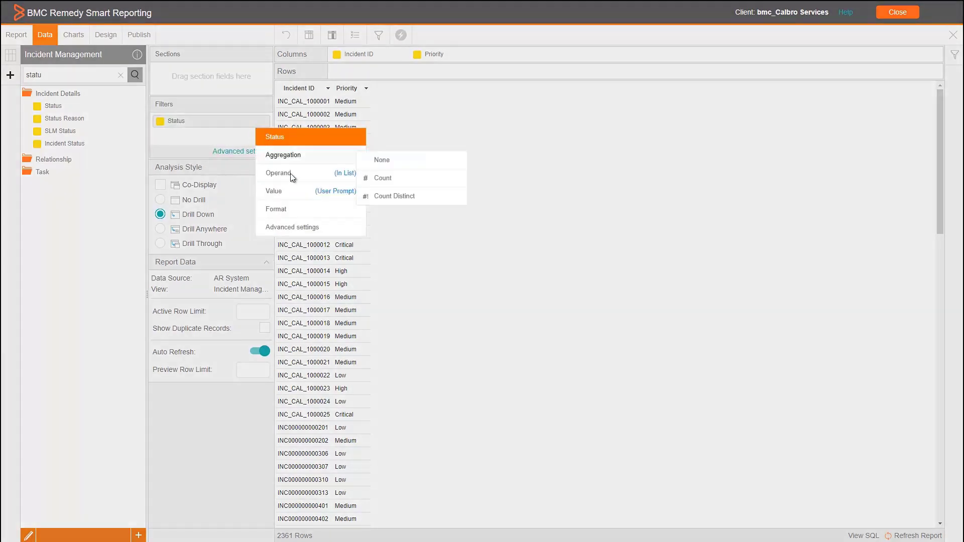
mouse_move(328, 191)
left_click(404, 233)
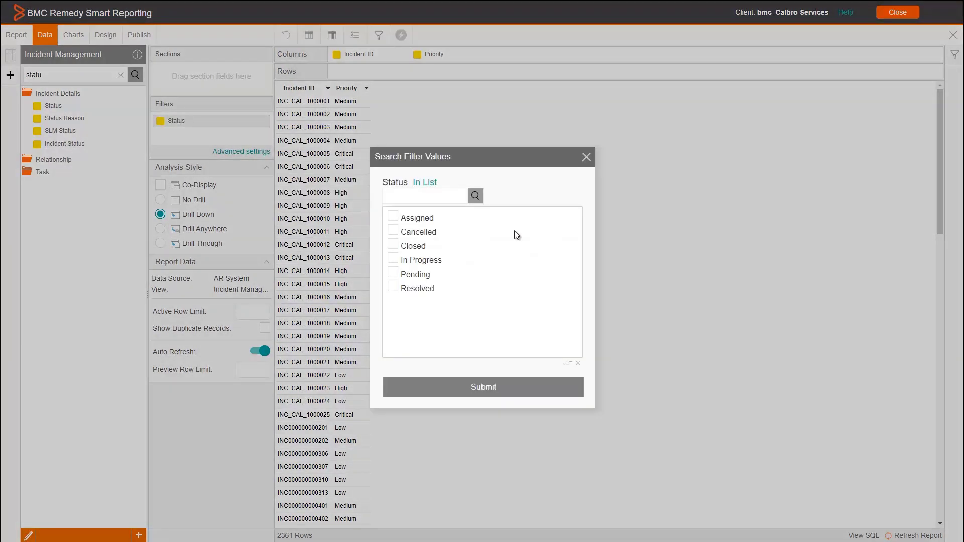
left_click(394, 259)
left_click(478, 390)
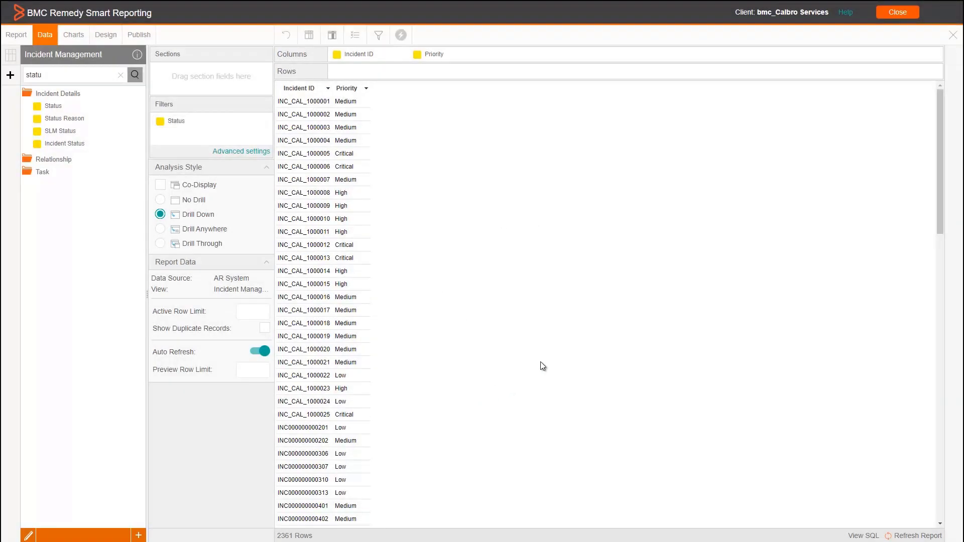
left_click(630, 292)
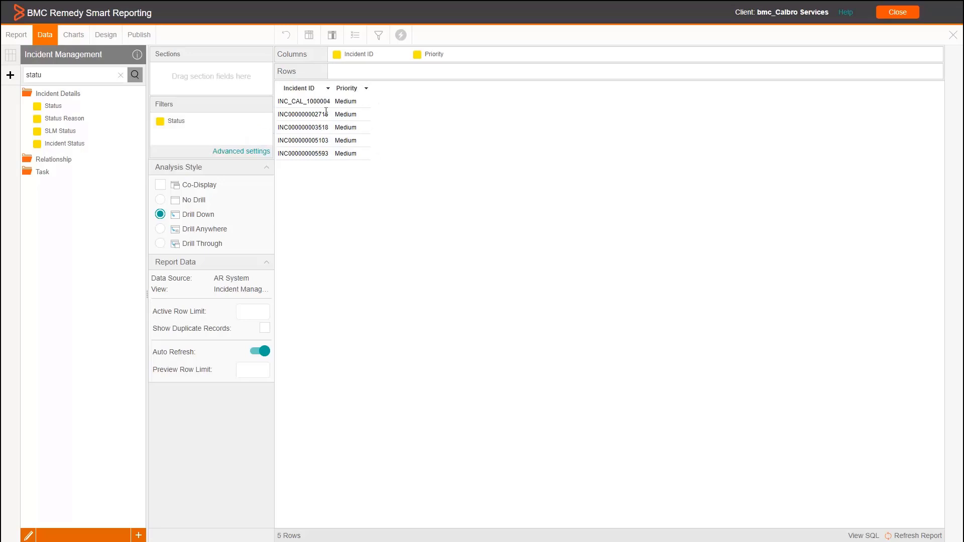
- Add a Union sub query in Advanced style using the AR System data source and the Problem Management view
left_click(10, 78)
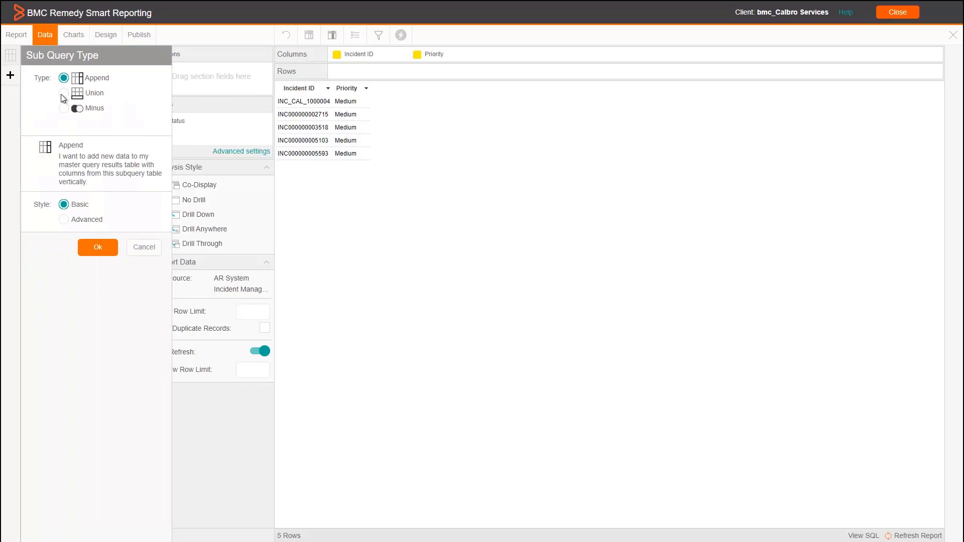
left_click(64, 94)
left_click(63, 220)
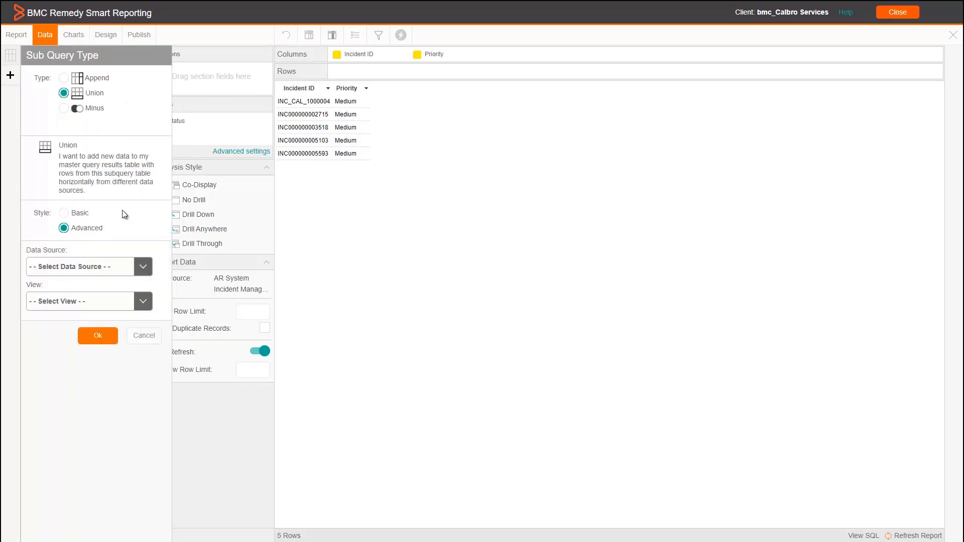
left_click(143, 303)
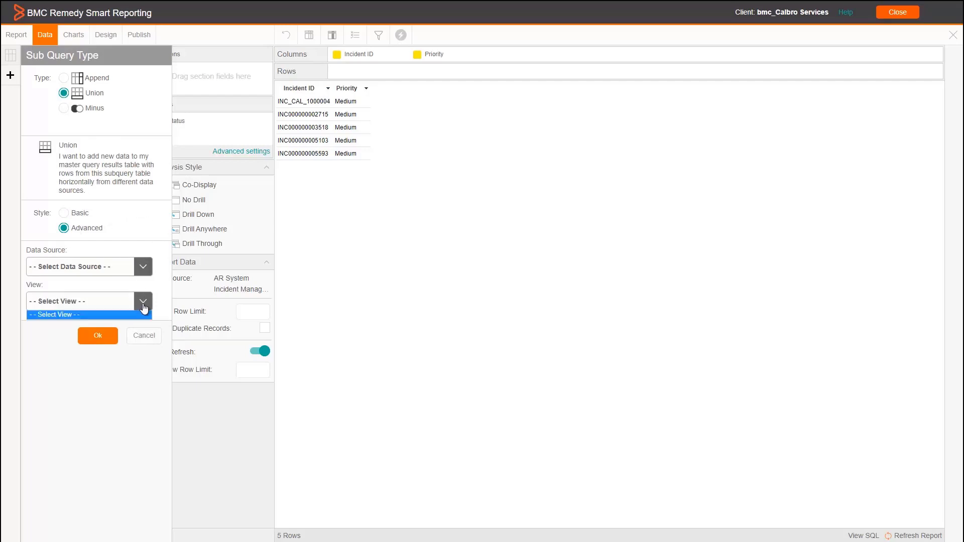
left_click(144, 272)
left_click(86, 289)
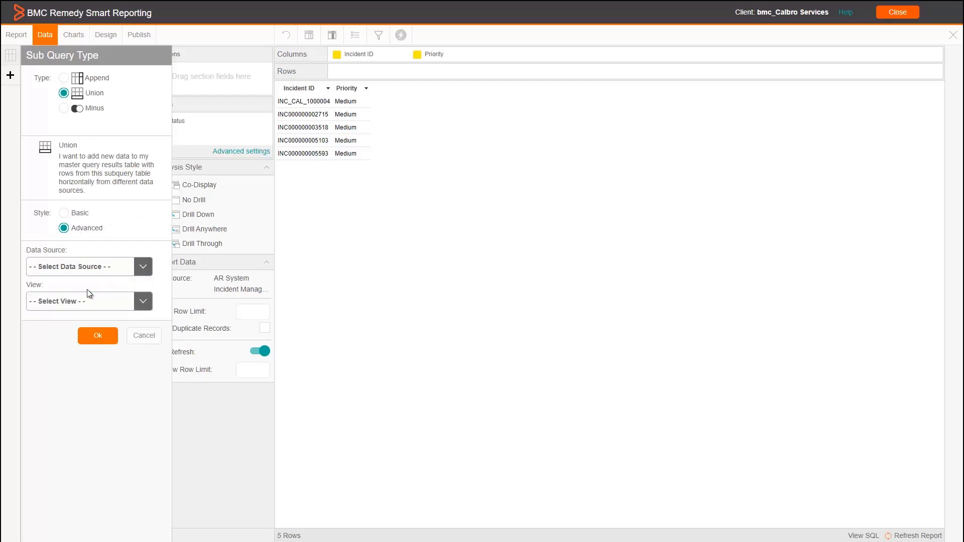
left_click(146, 302)
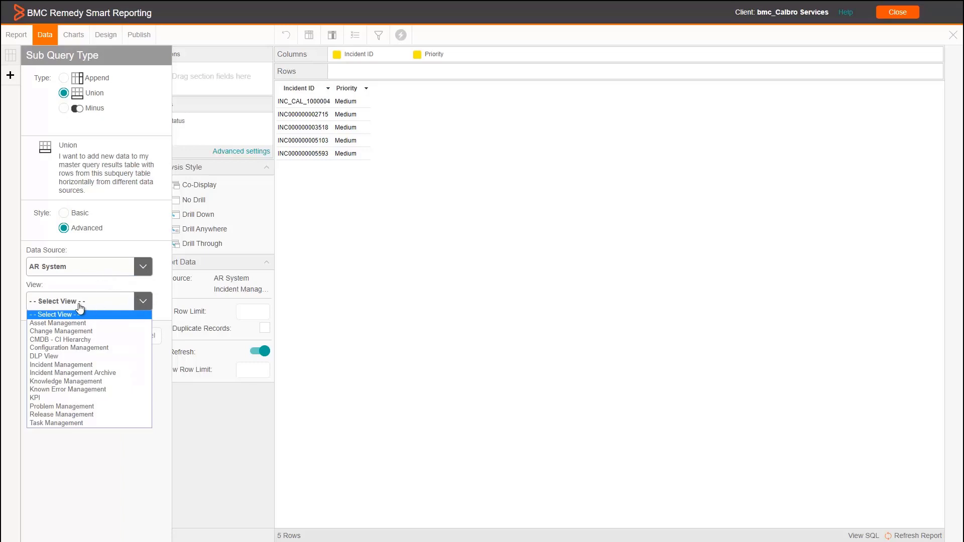
left_click(90, 406)
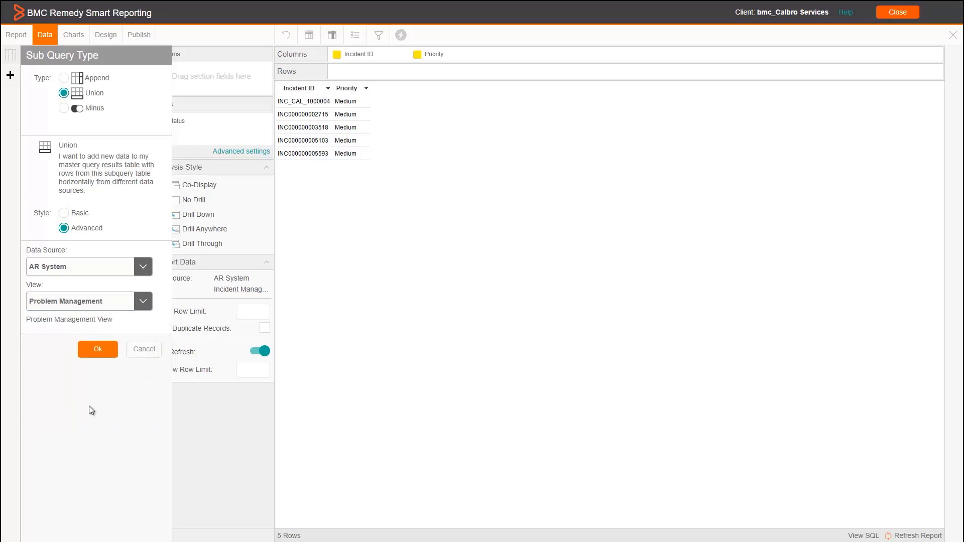
left_click(96, 350)
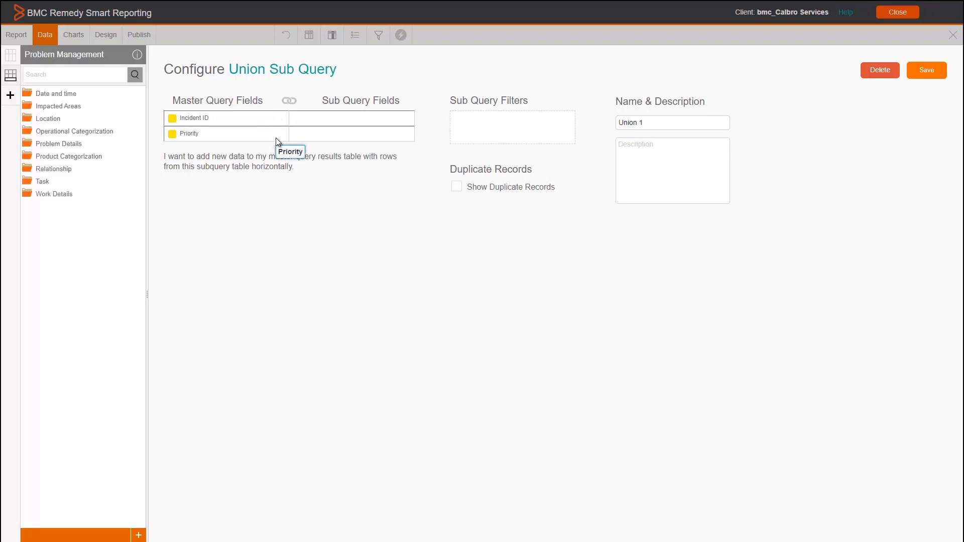
- Match Problem ID to Incident ID and Priority to Priority in the union sub query, then save it and refresh the report
left_click(66, 76)
type("id")
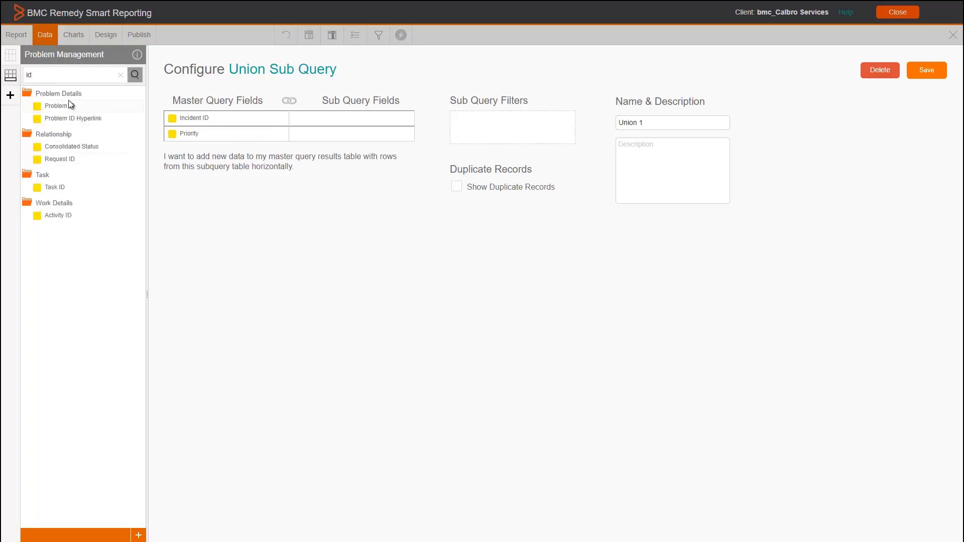
left_click_drag(69, 103, 333, 119)
left_click_drag(62, 75, 5, 75)
type("pri")
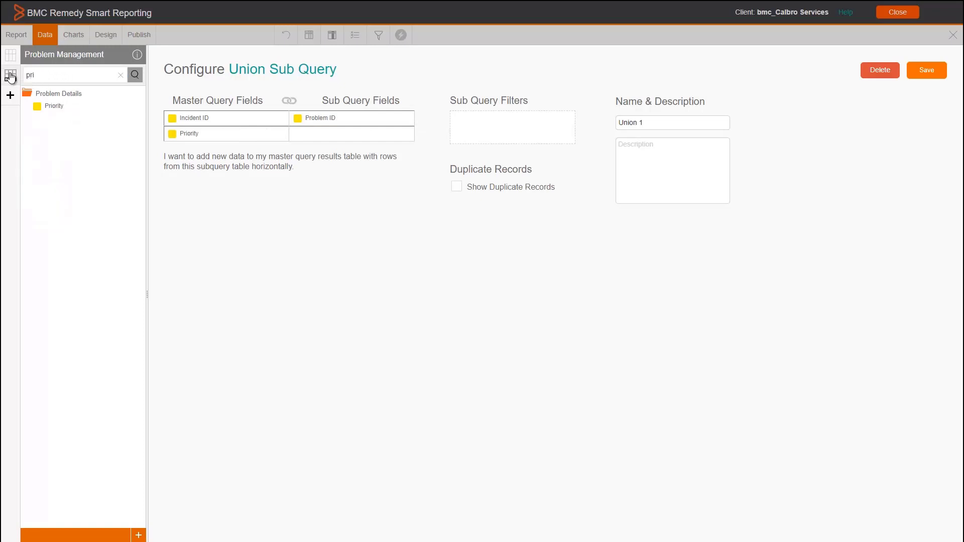
left_click_drag(62, 111, 350, 136)
left_click(927, 71)
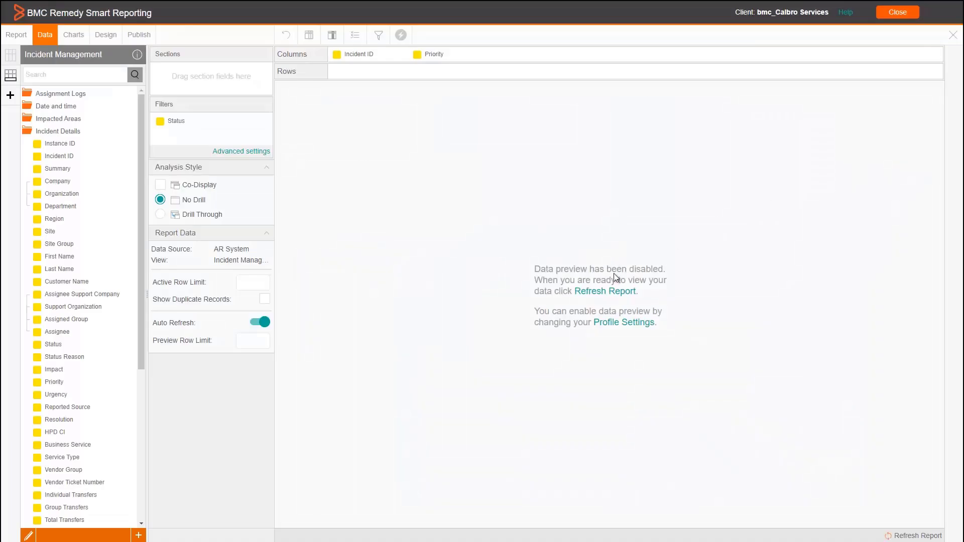
left_click(608, 290)
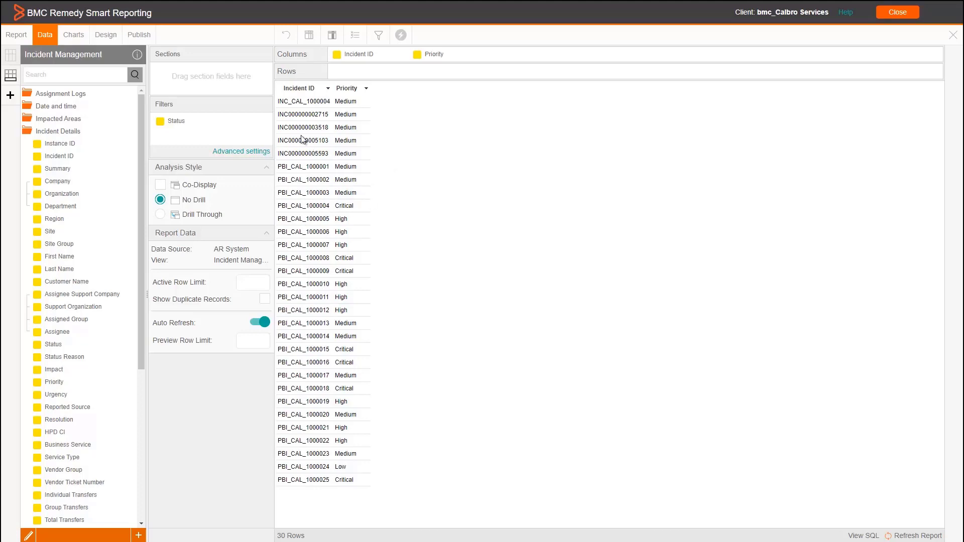
- Add the Investigation Status field from Problem Details as a filter on the Union 1 sub query in the advanced filter settings
left_click(12, 78)
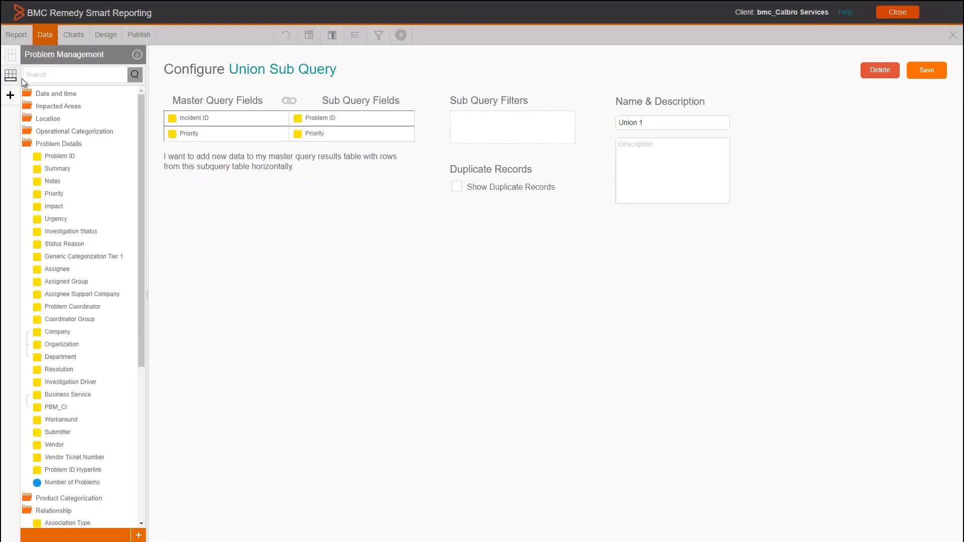
left_click(927, 71)
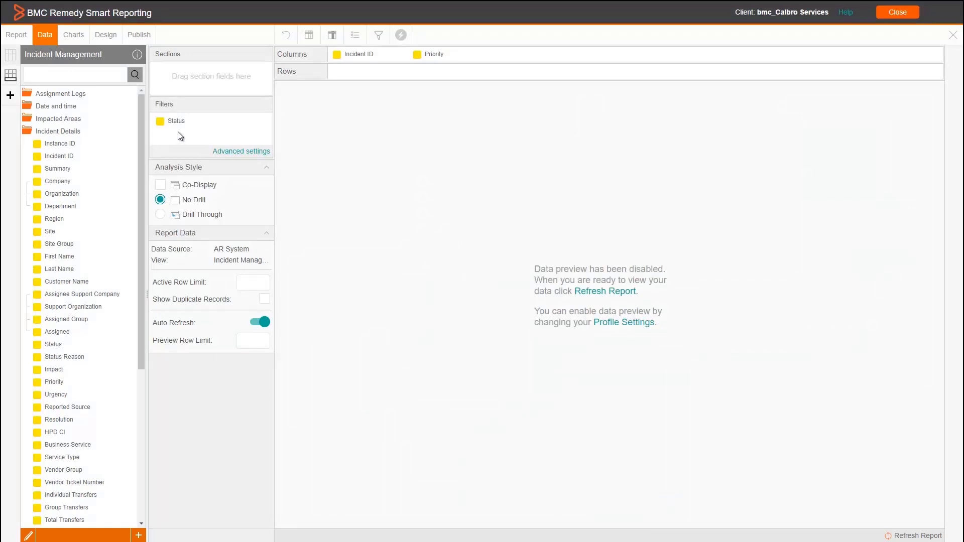
left_click(233, 151)
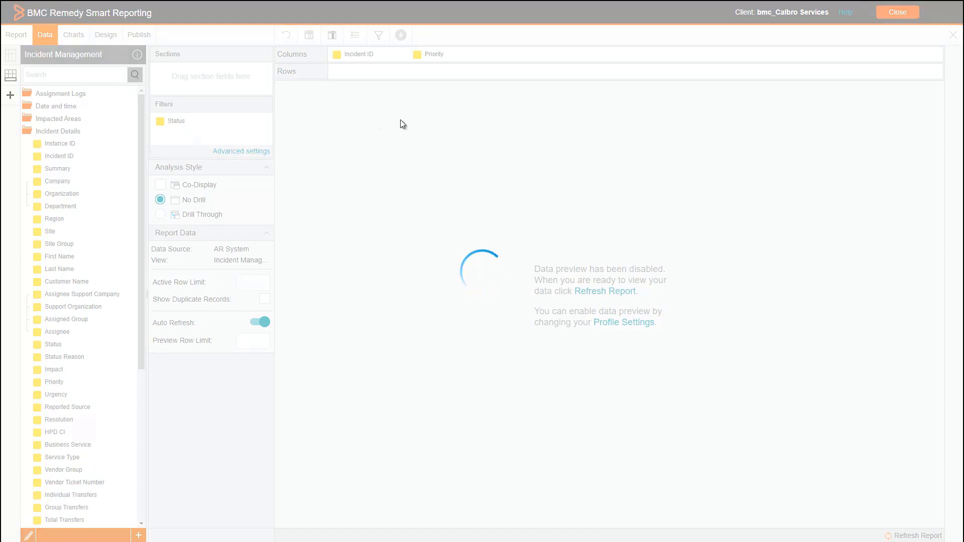
left_click(240, 110)
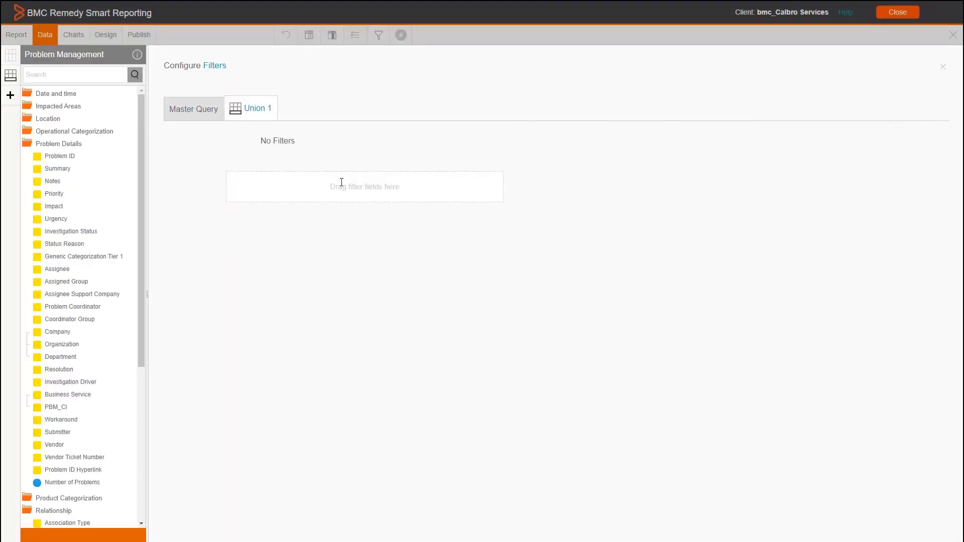
left_click(31, 75)
type("status")
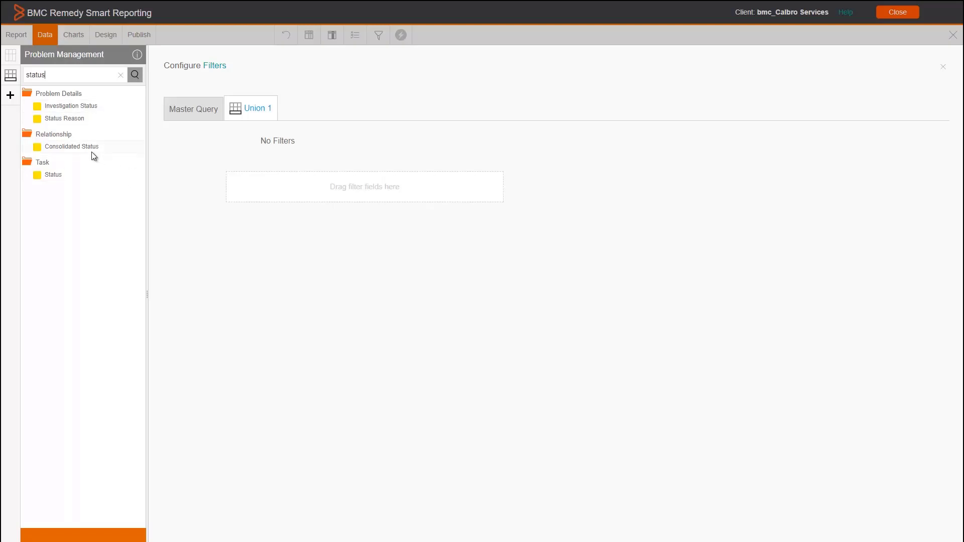
left_click_drag(92, 107, 336, 186)
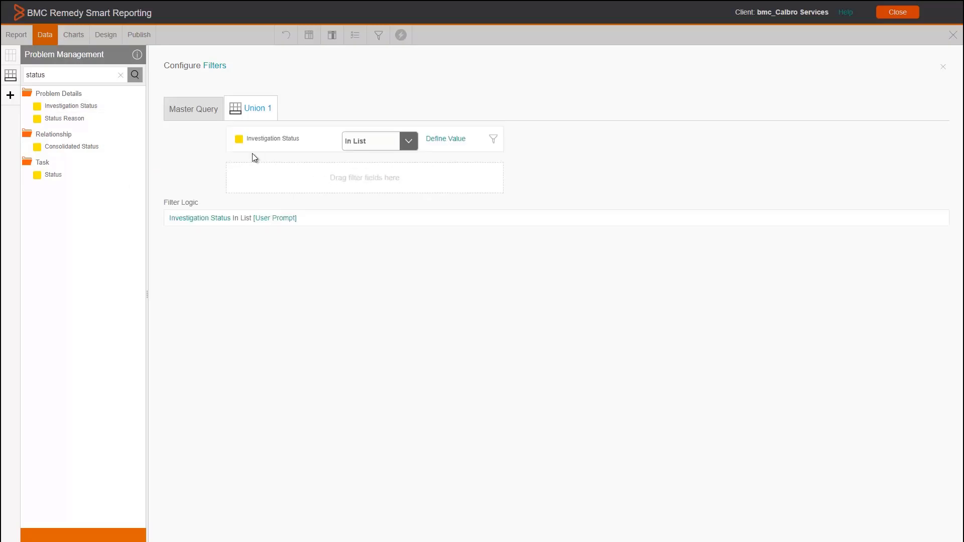
- Set the Investigation Status filter to Equal to Assigned, save the union sub query and refresh the report
left_click(407, 141)
left_click(387, 152)
left_click(492, 140)
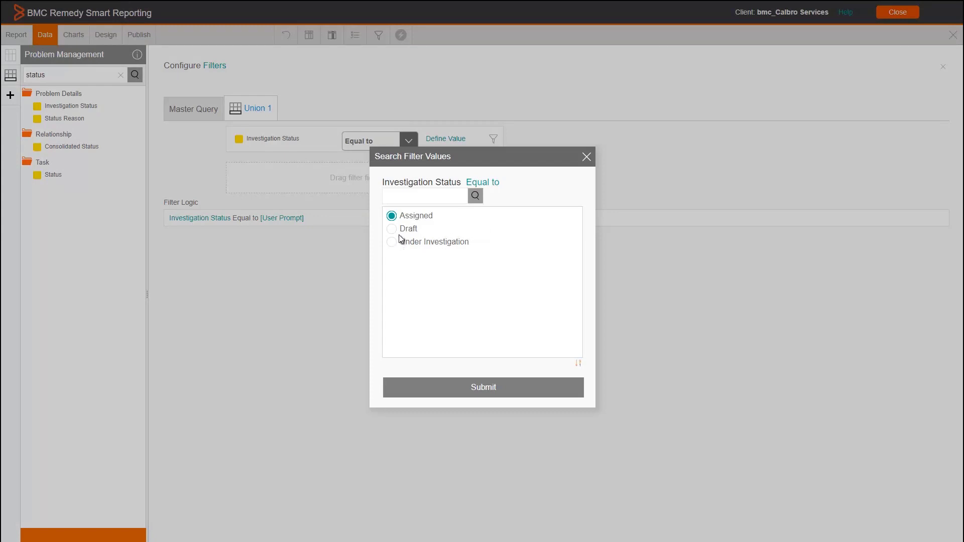
left_click(507, 390)
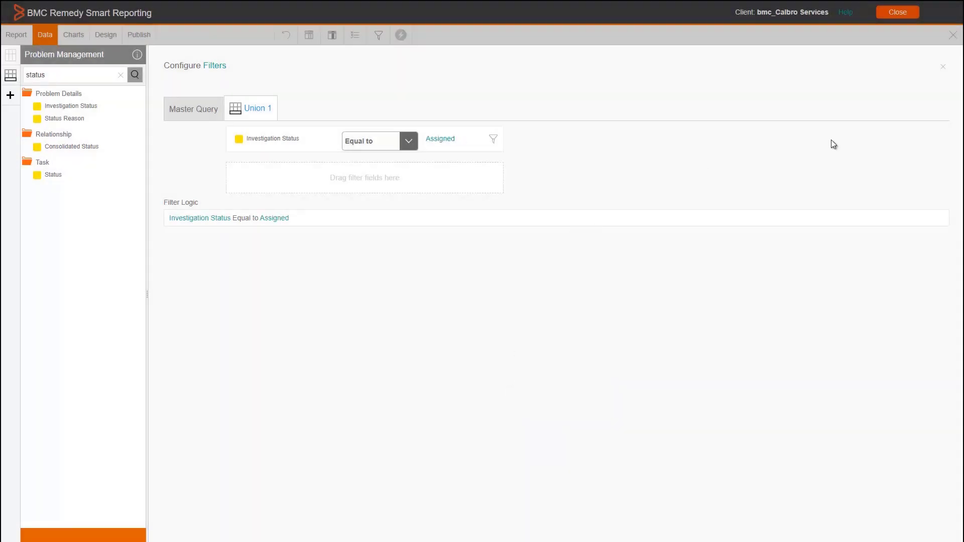
left_click(941, 69)
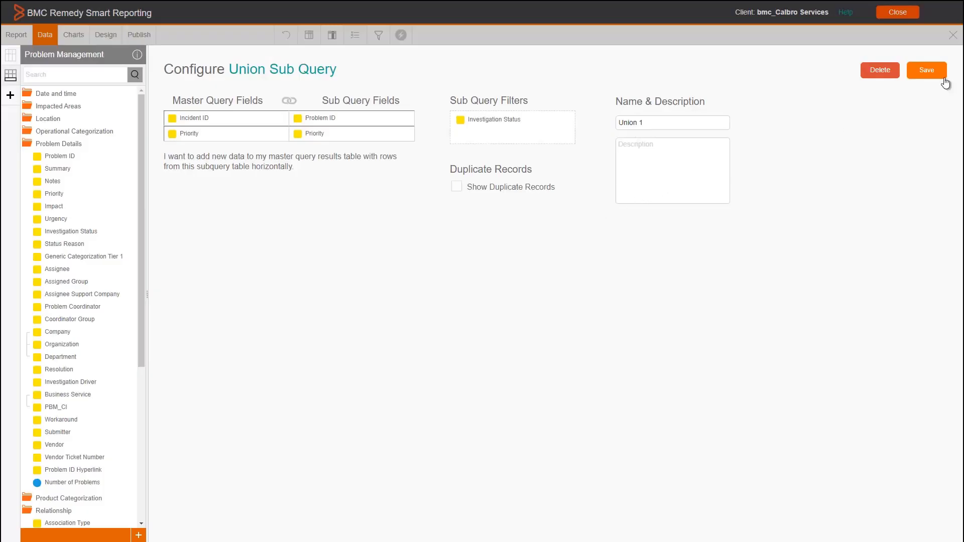
left_click(925, 72)
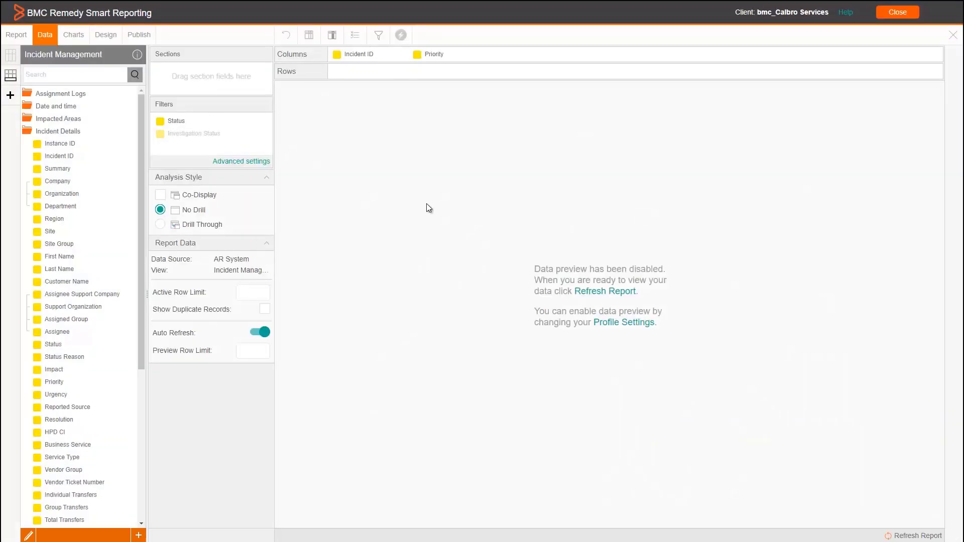
left_click(602, 291)
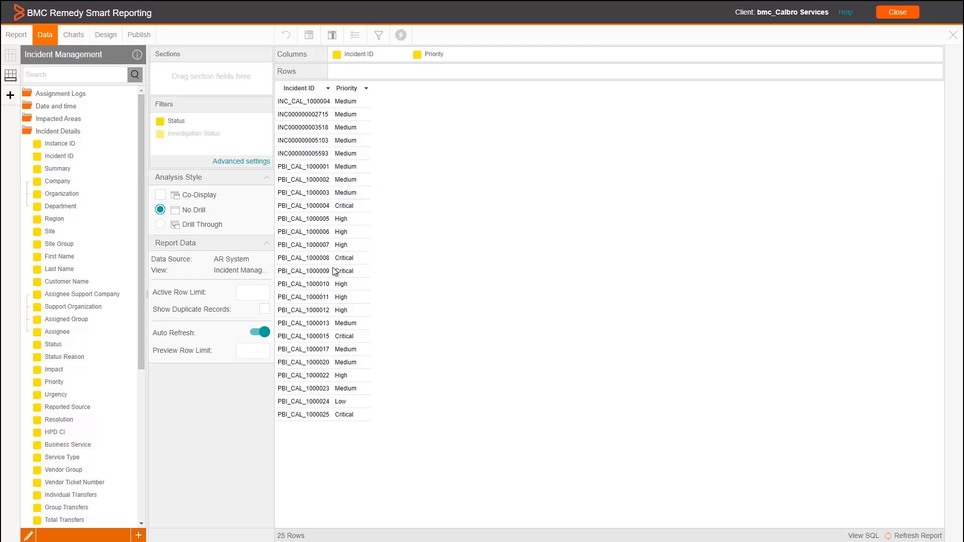
- Examine the report's SQL statement, comparing the Incident Management query with the Problem Management query joined by UNION
left_click(862, 535)
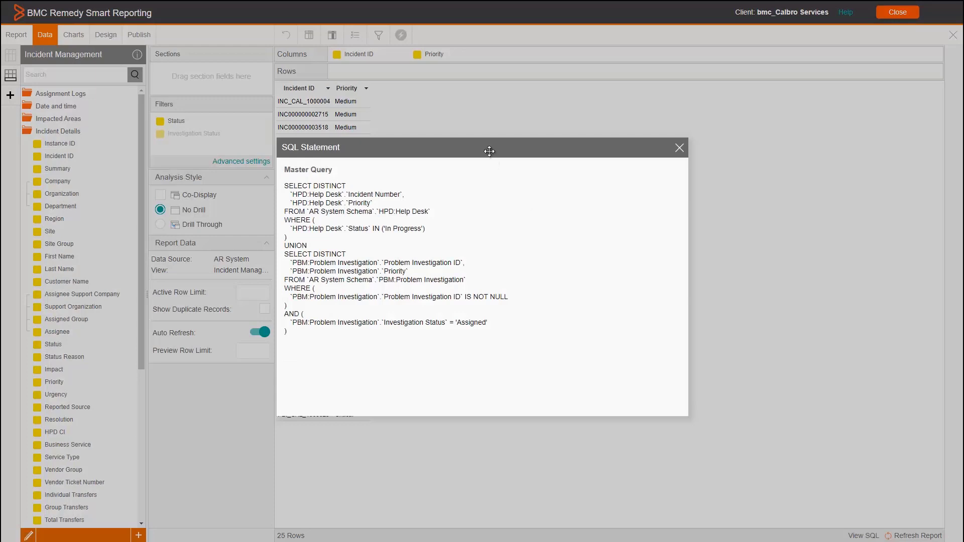
left_click_drag(489, 147, 622, 105)
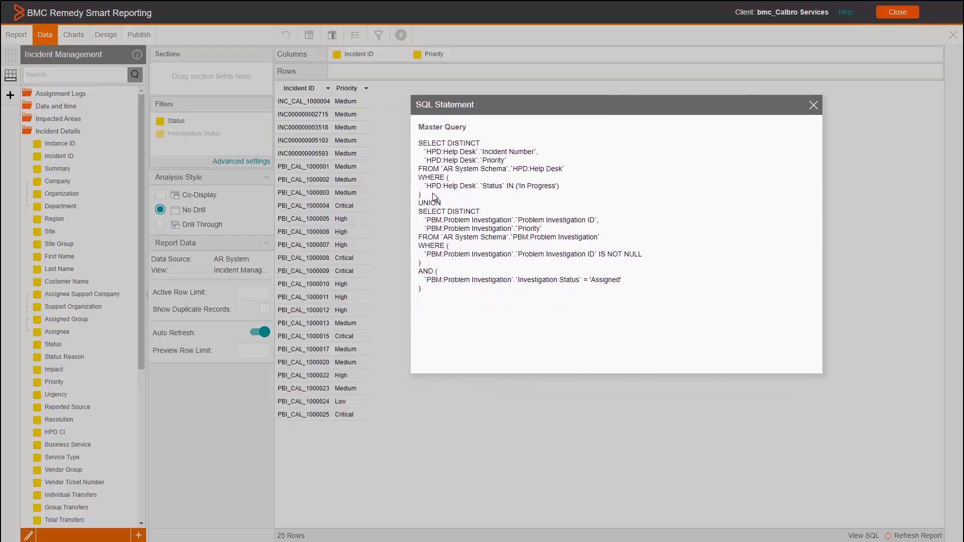
left_click_drag(417, 203, 454, 201)
left_click_drag(454, 205, 411, 144)
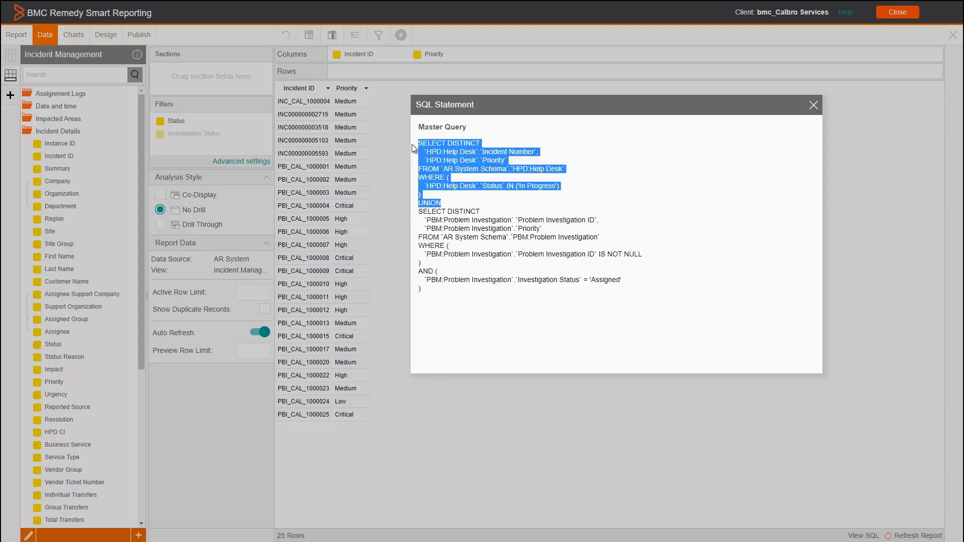
left_click(430, 208)
left_click_drag(421, 204, 557, 293)
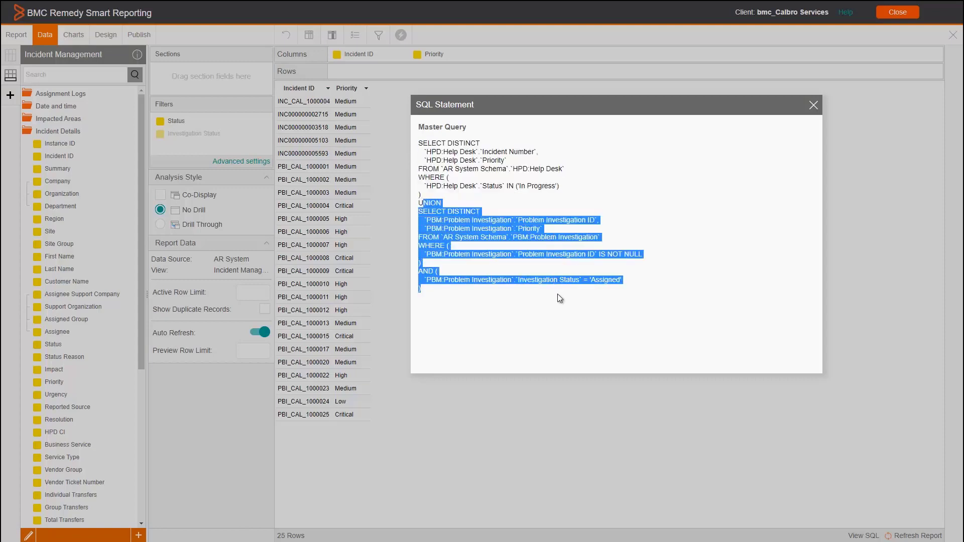
left_click(525, 291)
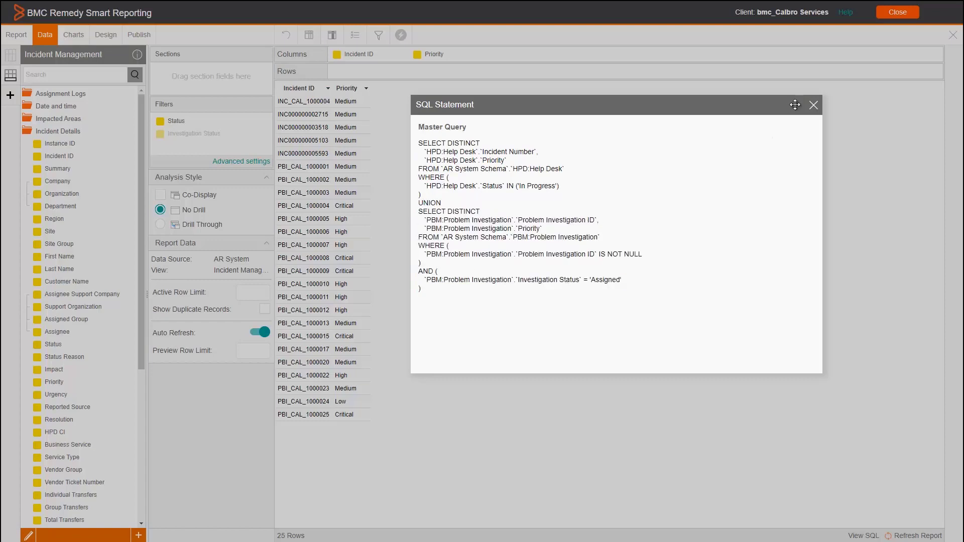
left_click(813, 105)
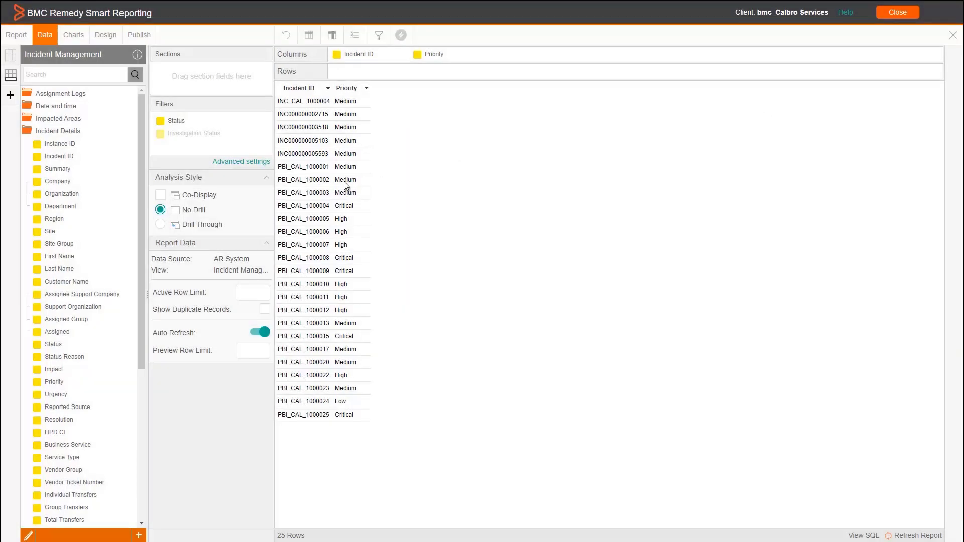
- Sort the Incident ID column in ascending order, refresh the report and check its SQL statement
left_click(328, 90)
mouse_move(402, 136)
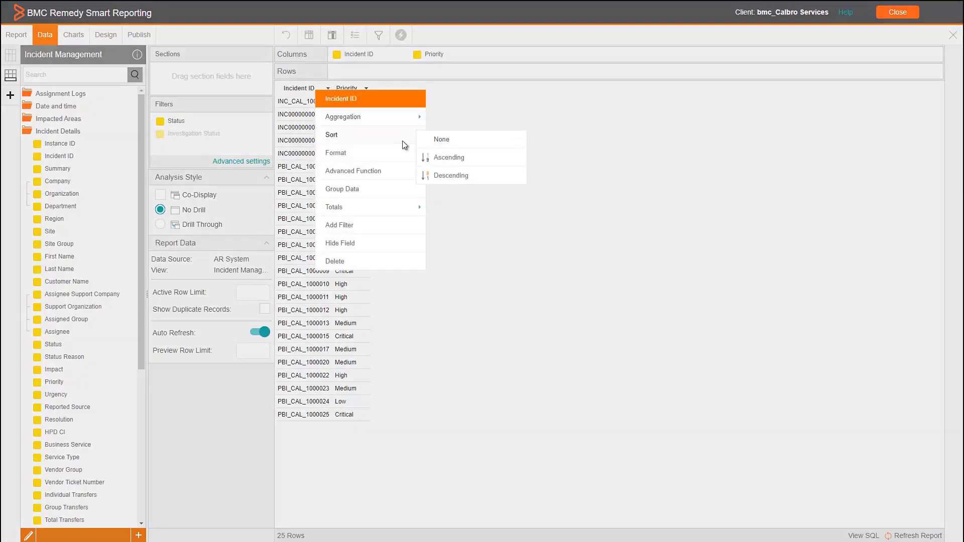
left_click(456, 158)
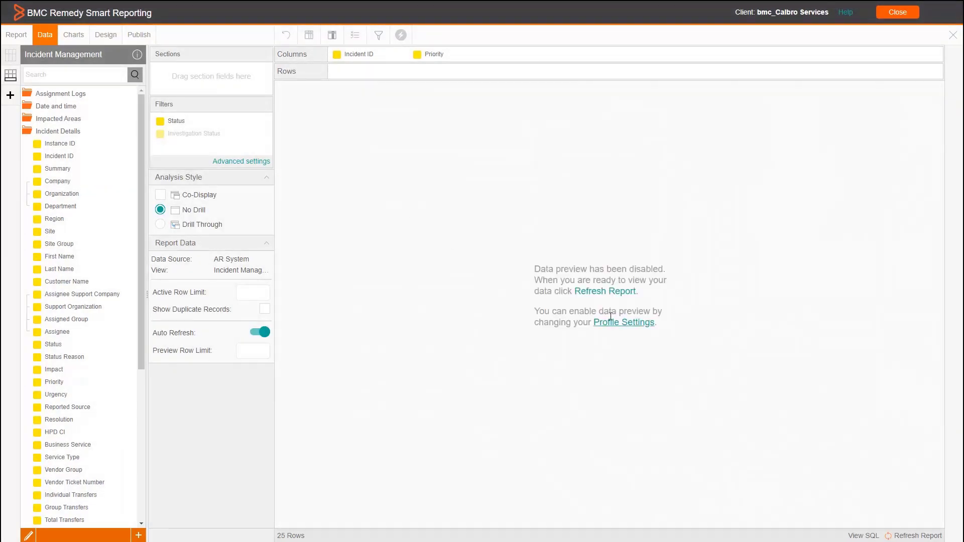
left_click(604, 292)
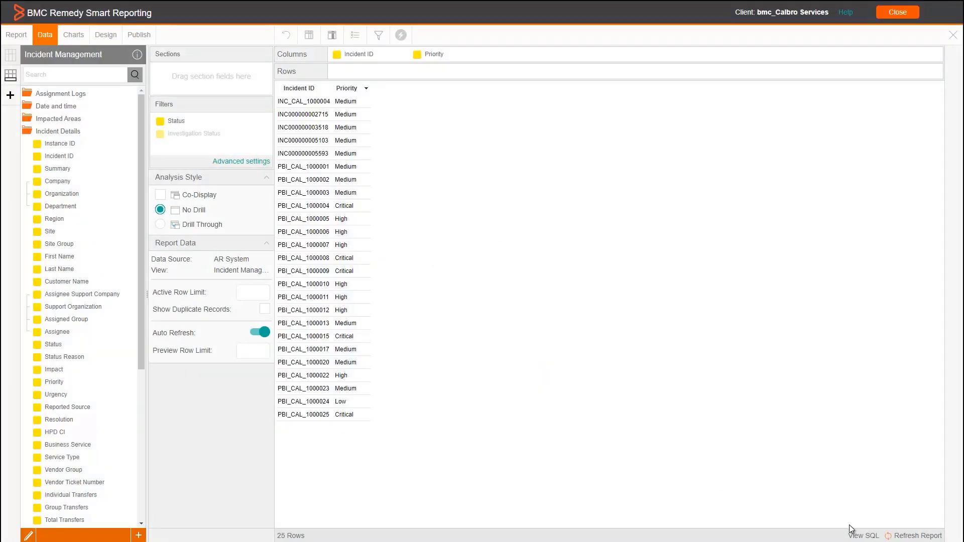
left_click(862, 536)
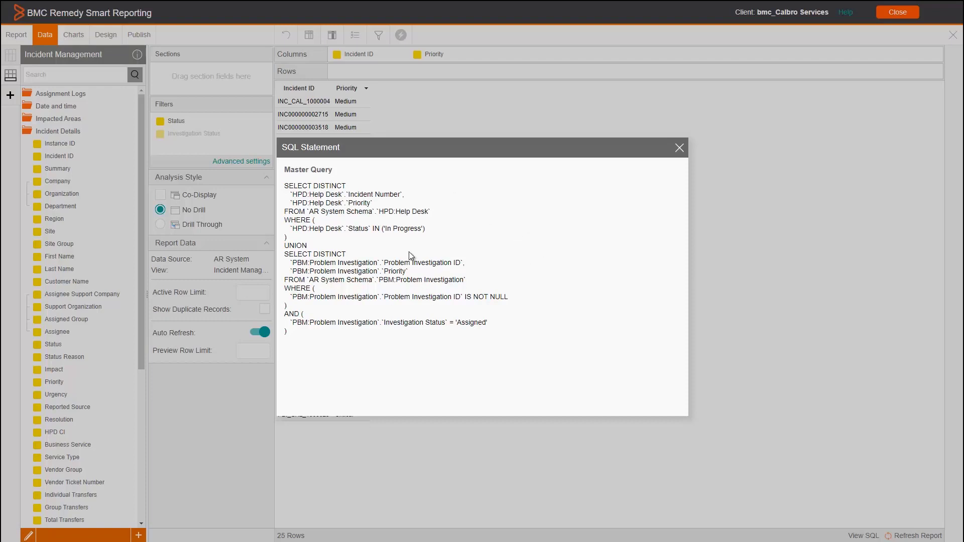
left_click(679, 147)
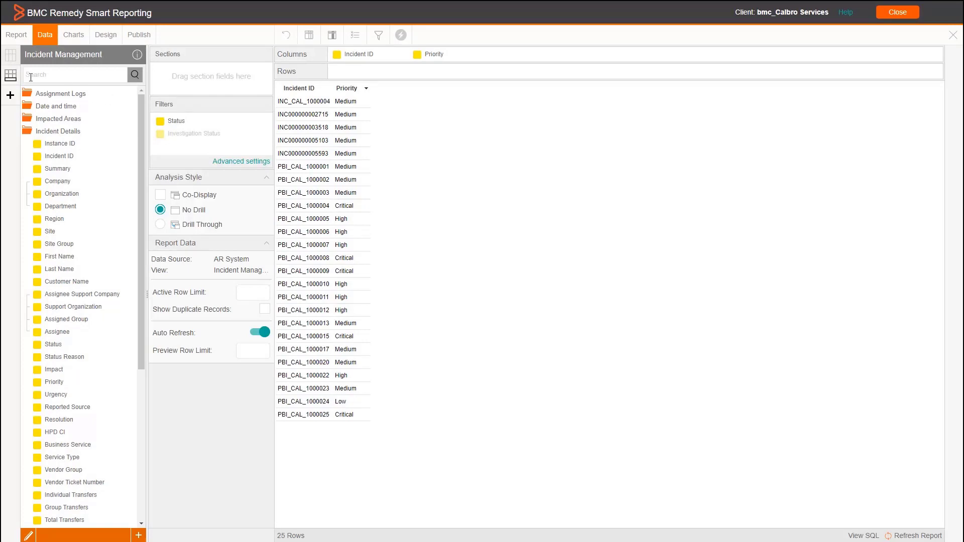
- Delete the Union 1 sub query and remove the Incident ID and Priority columns and the Status filter from the report
left_click(11, 75)
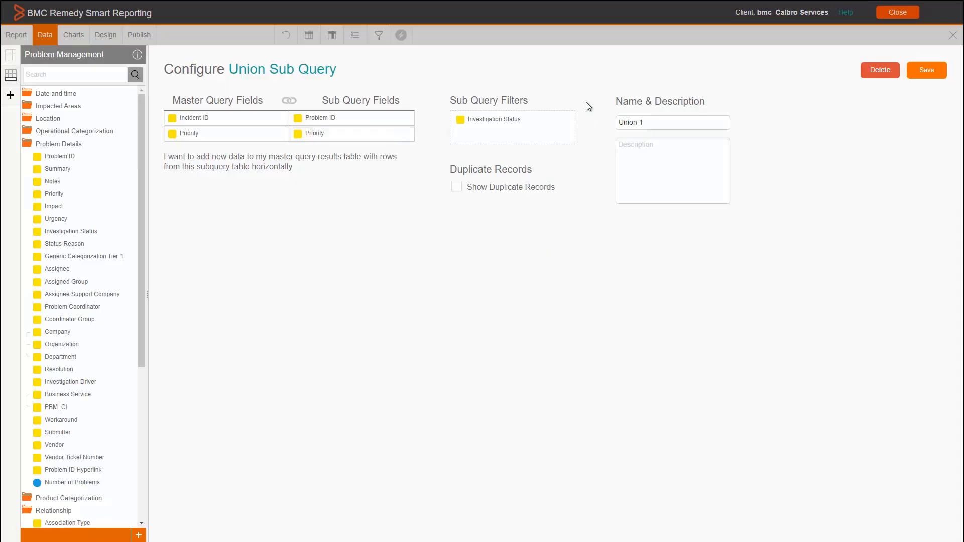
left_click(879, 70)
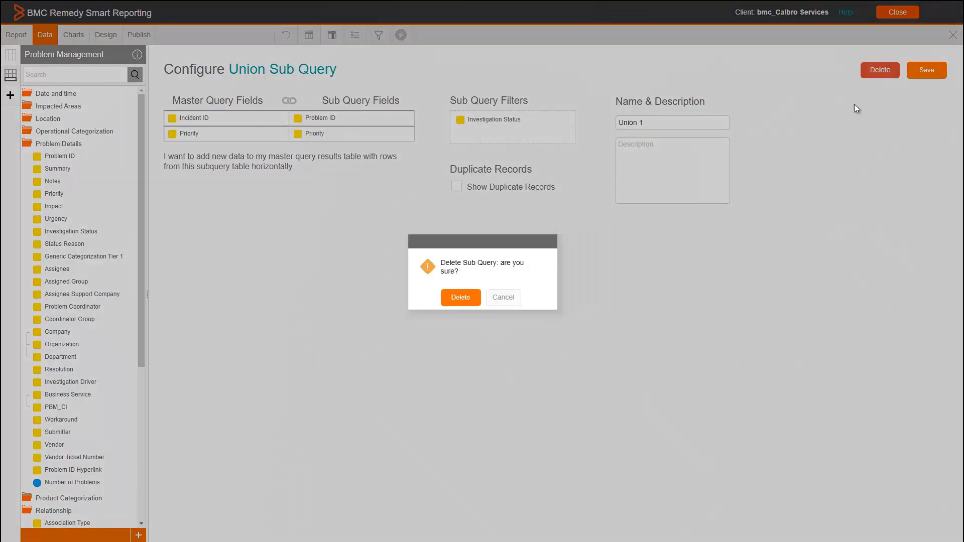
left_click(454, 298)
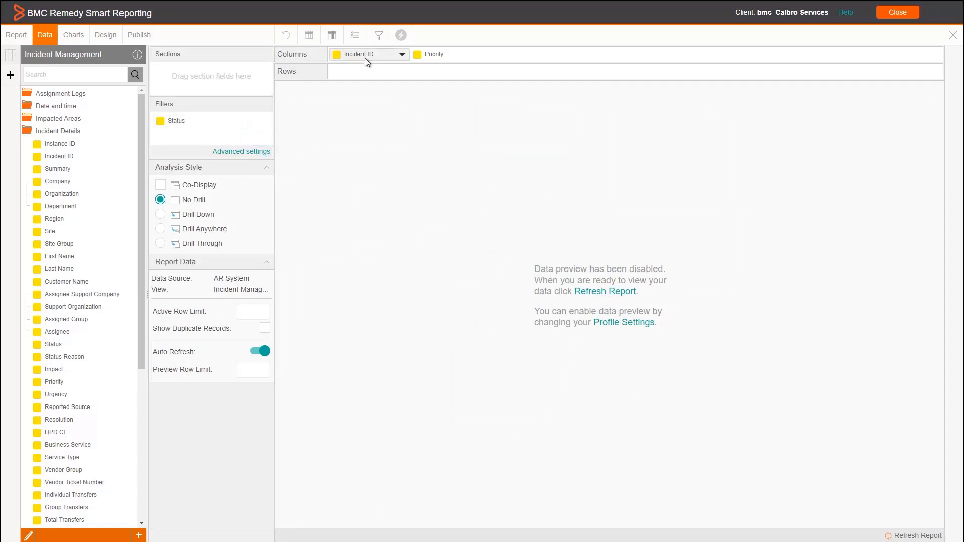
left_click_drag(450, 58, 467, 36)
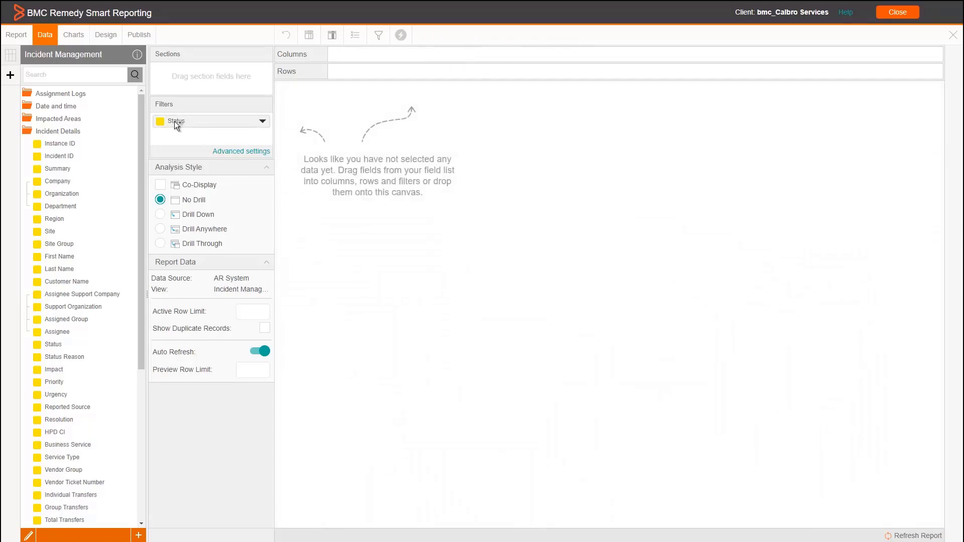
left_click_drag(173, 121, 88, 154)
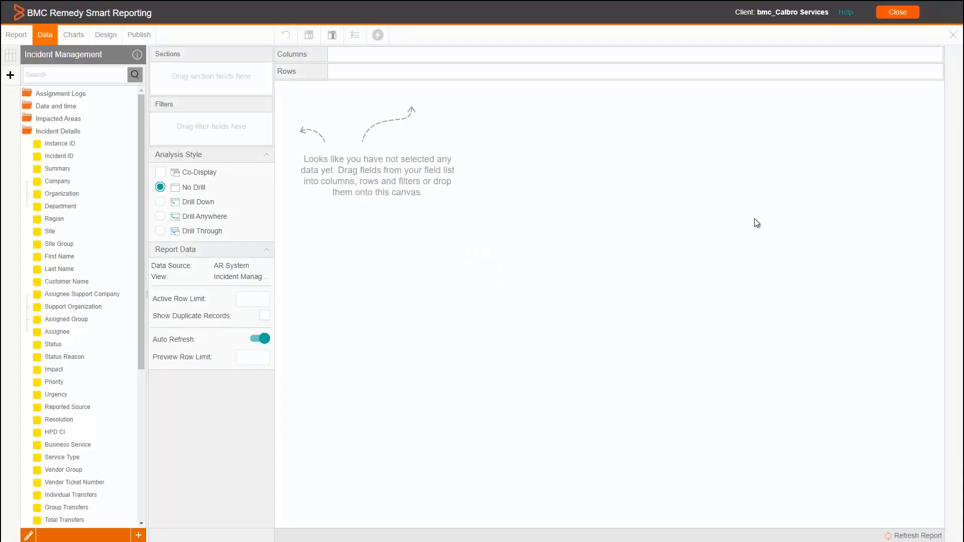
- Find the First Name field in Incident Details, add it as a report column and refresh the report
left_click(79, 75)
type("first")
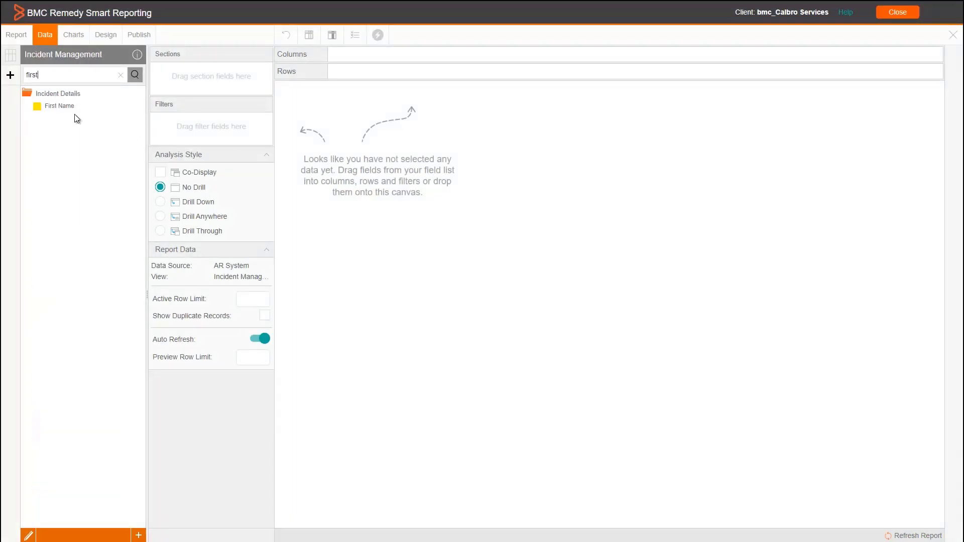
left_click_drag(77, 107, 378, 59)
left_click(621, 292)
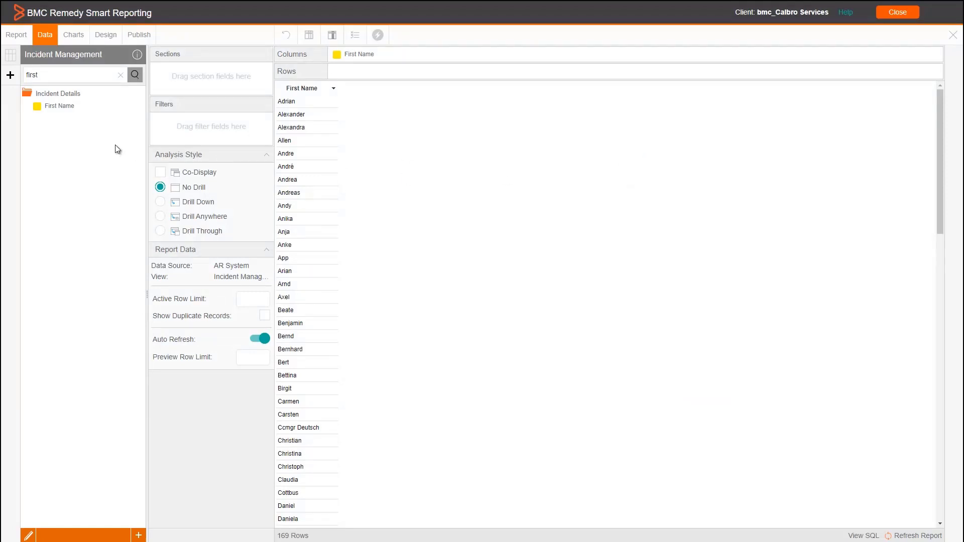
- Add Number of Incidents as the second report column, refresh the report and look through the rows
left_click_drag(70, 74, 2, 75)
type("id")
key("Return")
left_click_drag(69, 146, 510, 58)
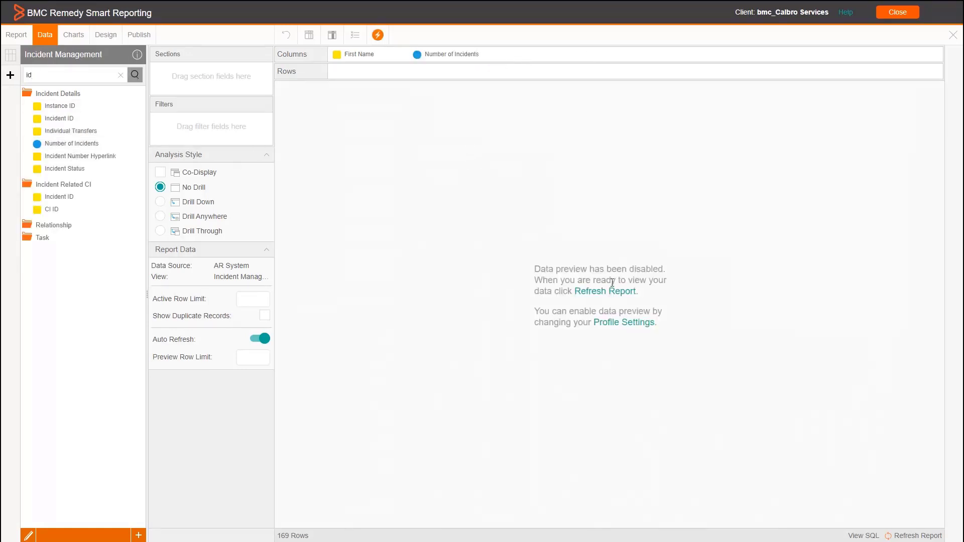
left_click(620, 290)
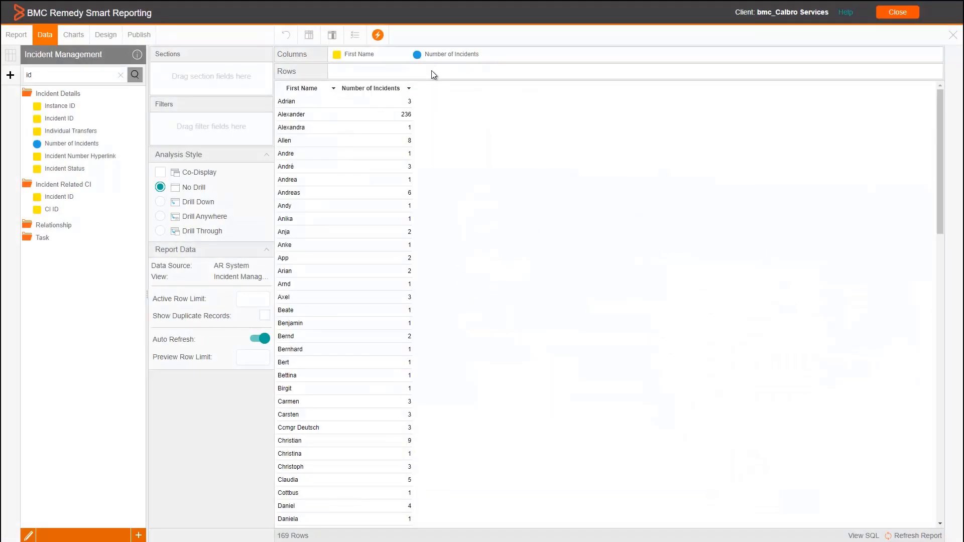
scroll(369, 242, "down", 15)
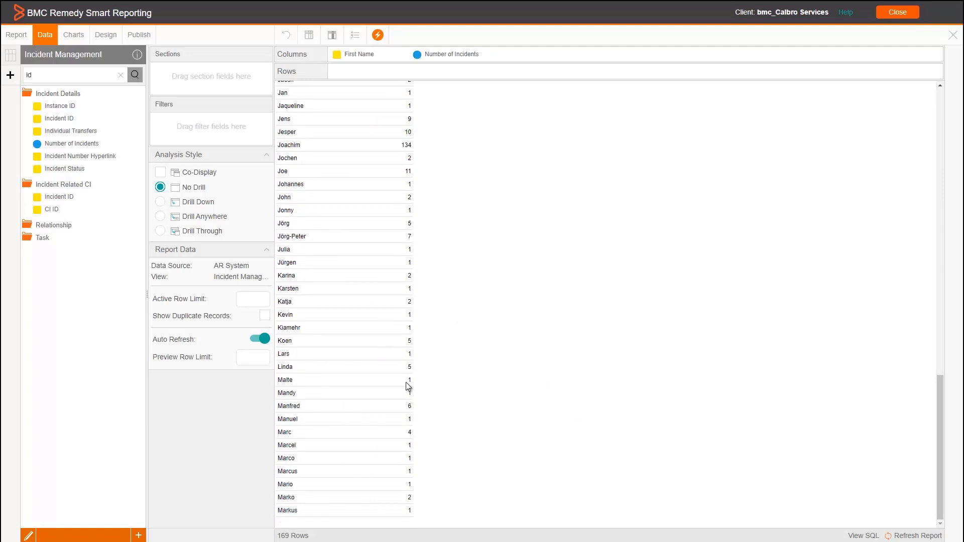
scroll(405, 381, "up", 15)
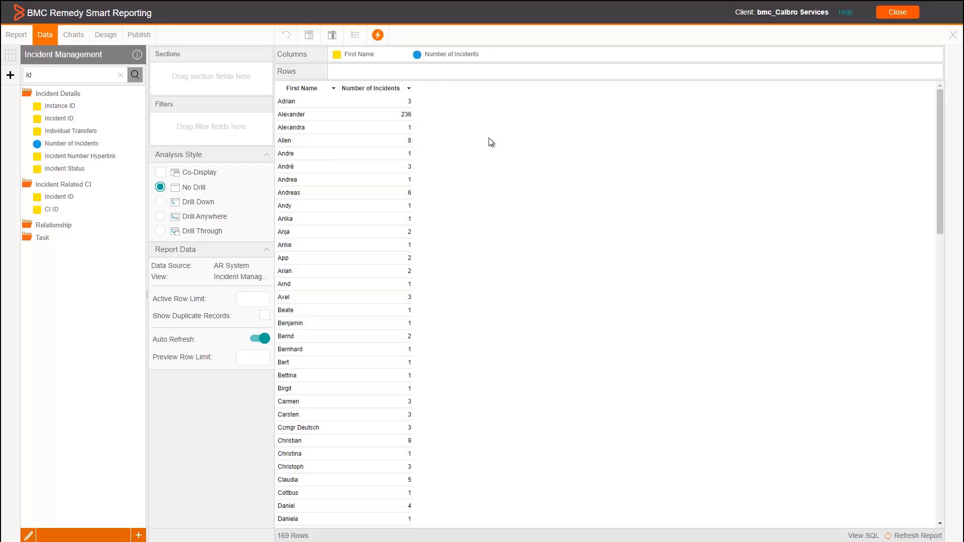
- Add a Basic style Append sub query with a Left Outer Join matching First Name in the master query to First Name
left_click(10, 75)
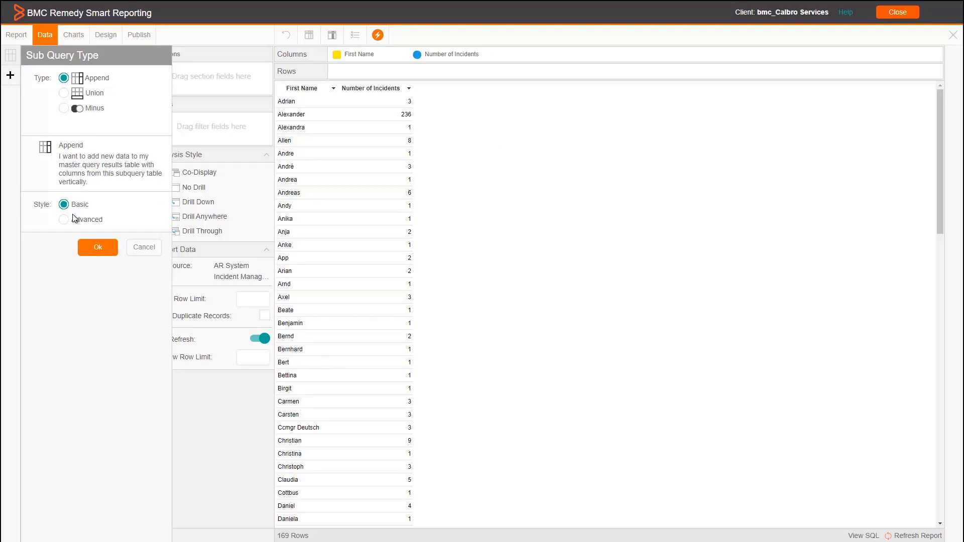
left_click(97, 248)
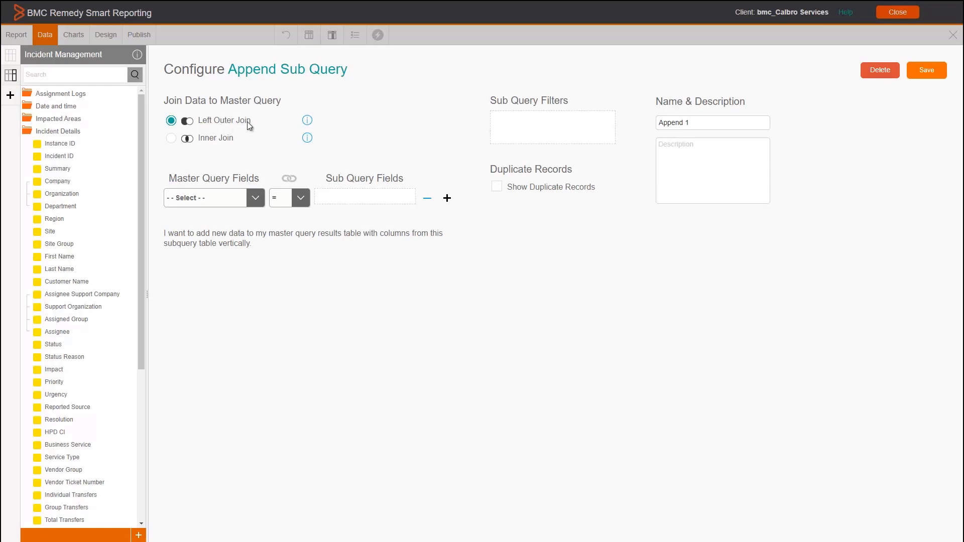
mouse_move(307, 121)
left_click(256, 198)
left_click(221, 220)
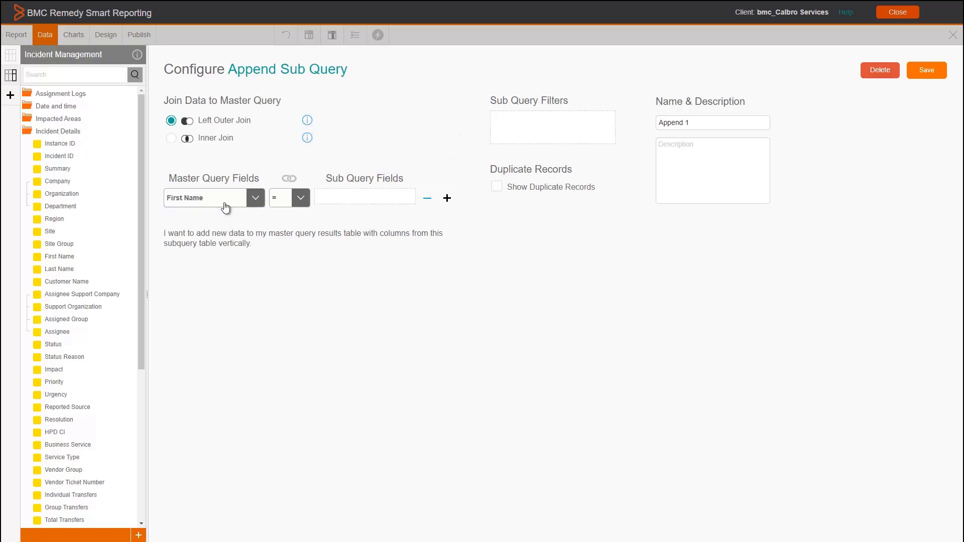
left_click(79, 71)
type("fir")
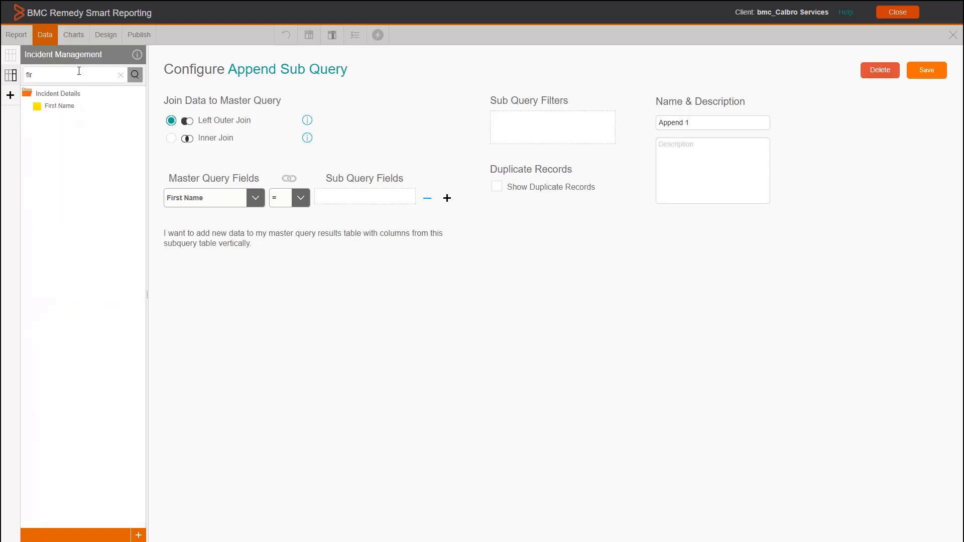
left_click_drag(71, 106, 353, 195)
- Add the Status field as a filter on the Append 1 sub query and save the sub query
key("ctrl+a")
type("statu")
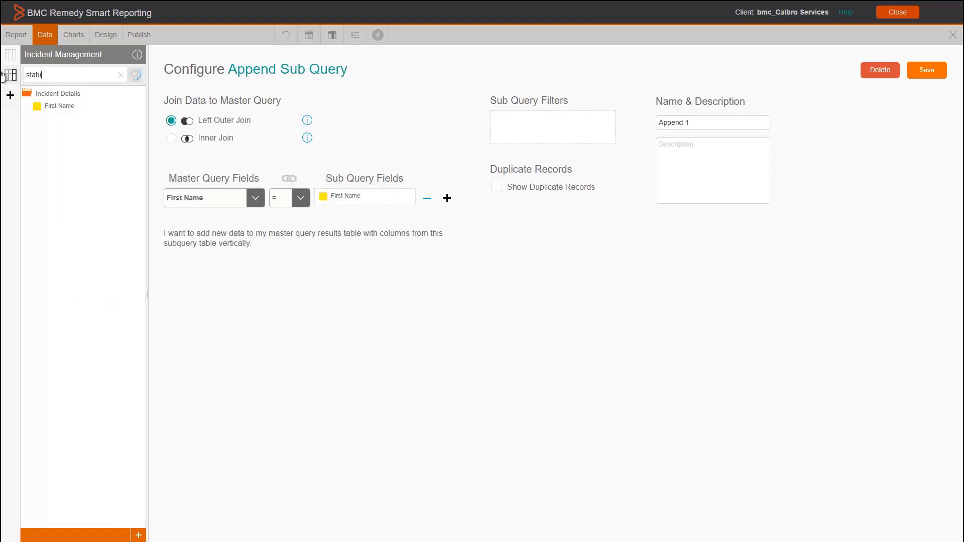
left_click_drag(53, 106, 548, 131)
left_click(932, 70)
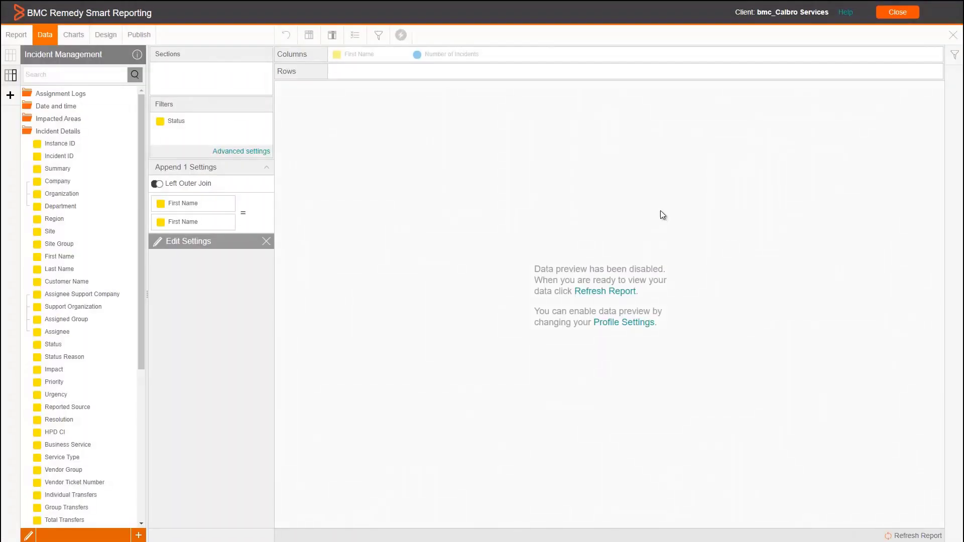
- Add Number of Incidents from the Append 1 sub query as the third report column
left_click(74, 75)
type("num")
left_click_drag(75, 118, 533, 55)
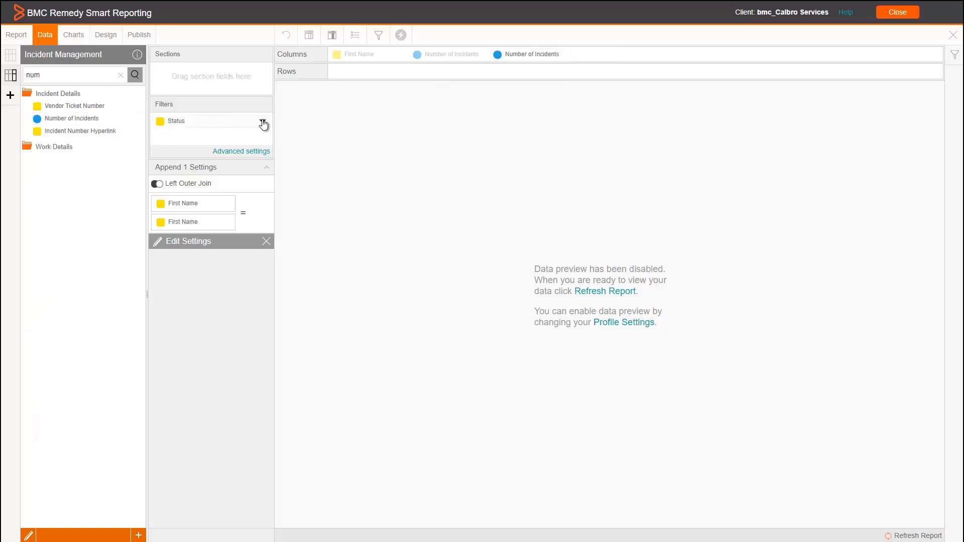
- Set the Append 1 Status filter, with the In List operand, to Cancelled and look through the appended incident counts
left_click(263, 123)
mouse_move(332, 195)
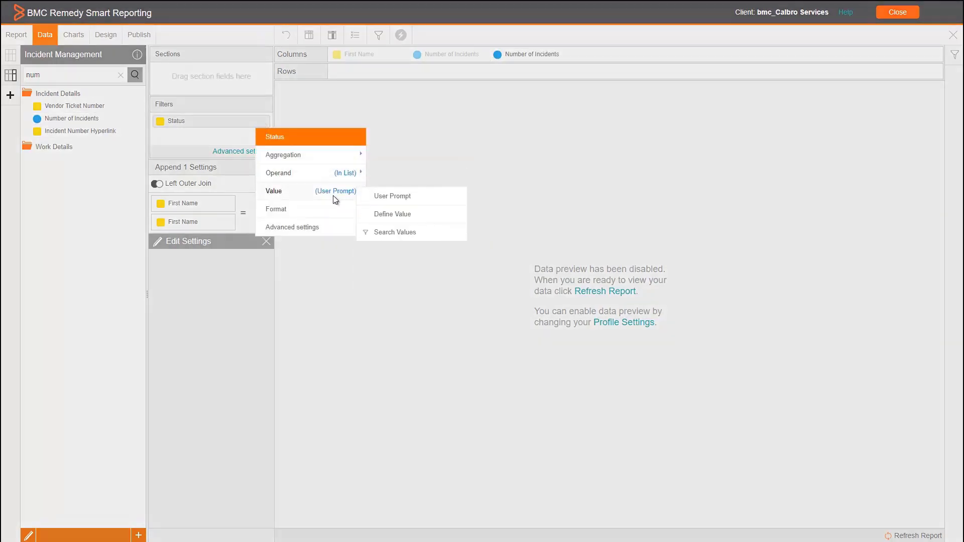
left_click(400, 239)
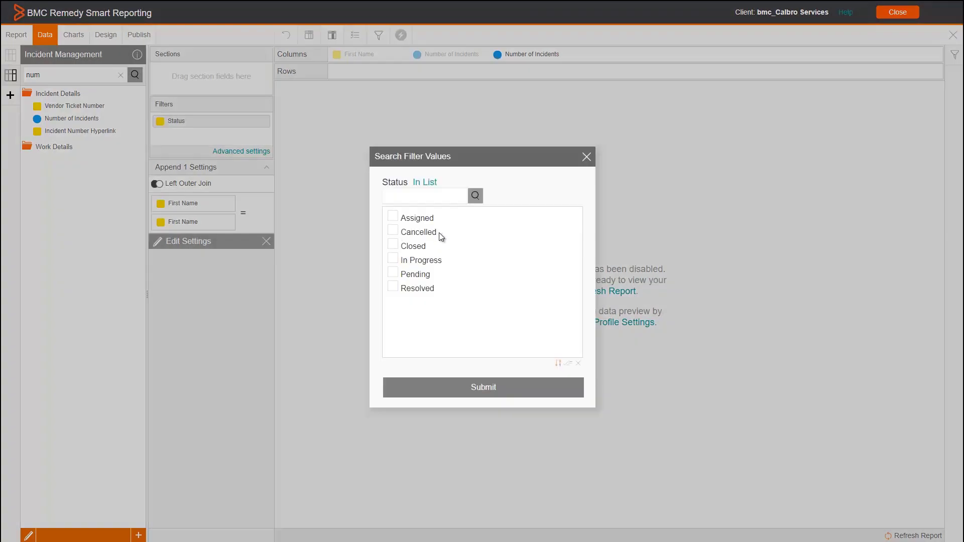
left_click(394, 230)
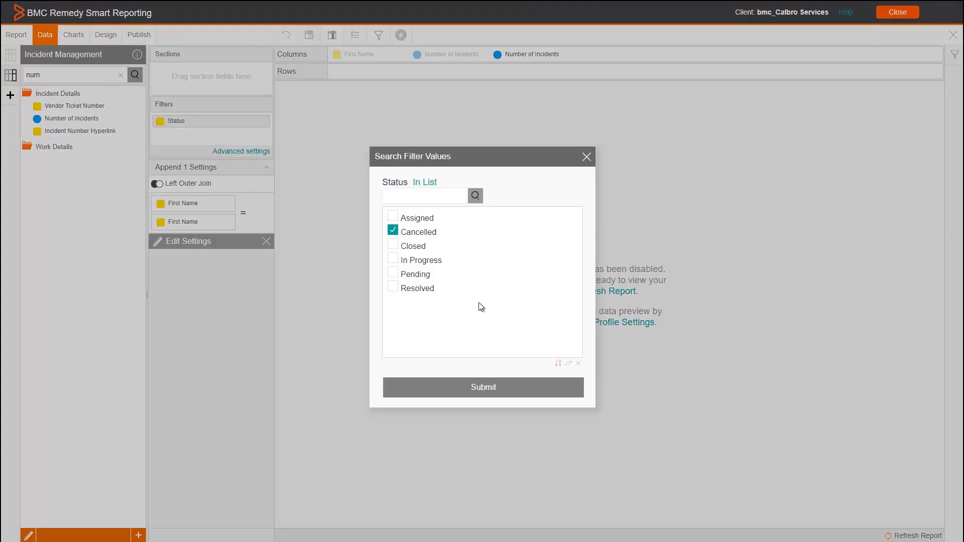
left_click(472, 396)
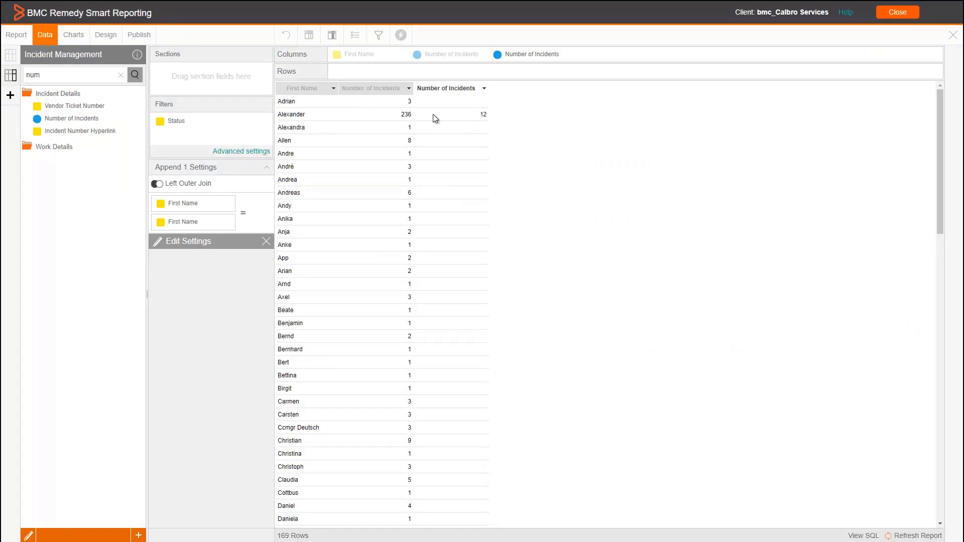
scroll(522, 195, "down", 15)
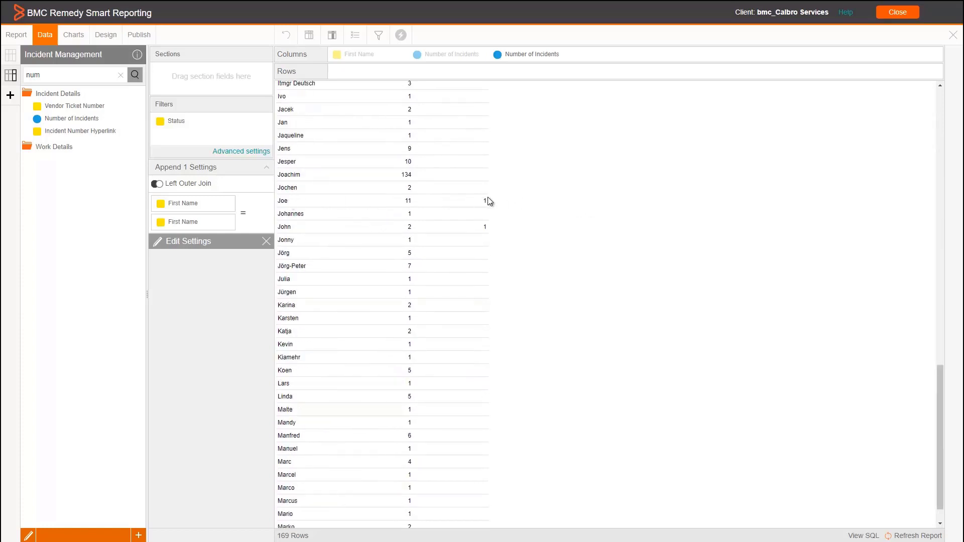
scroll(504, 226, "up", 15)
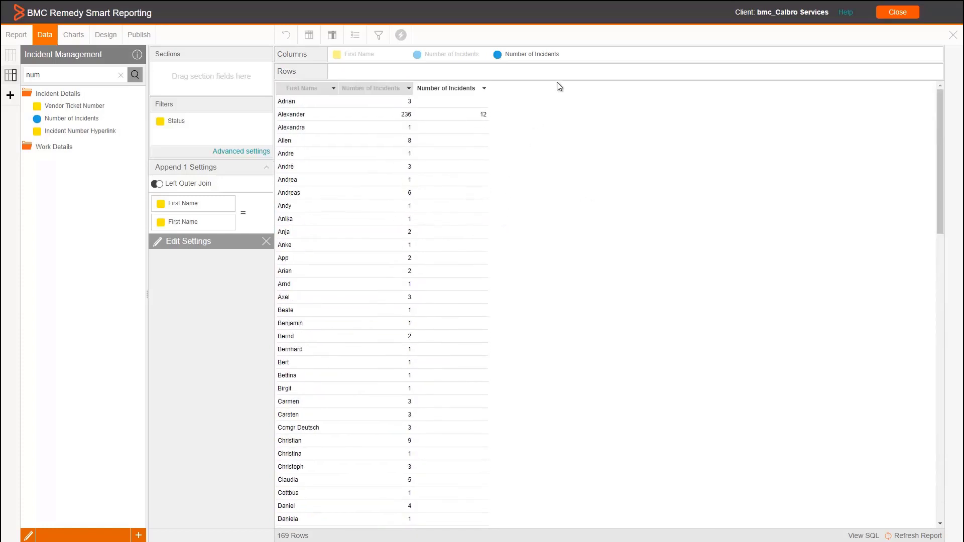
- Change the display name of the third report column, Number of Incidents from Append 1, to Cancelled
left_click(565, 56)
mouse_move(622, 110)
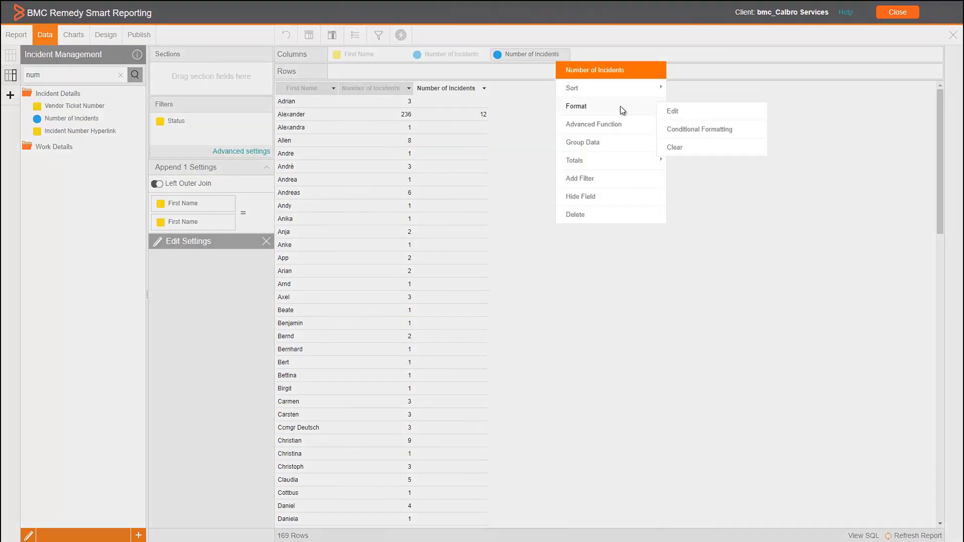
left_click(673, 112)
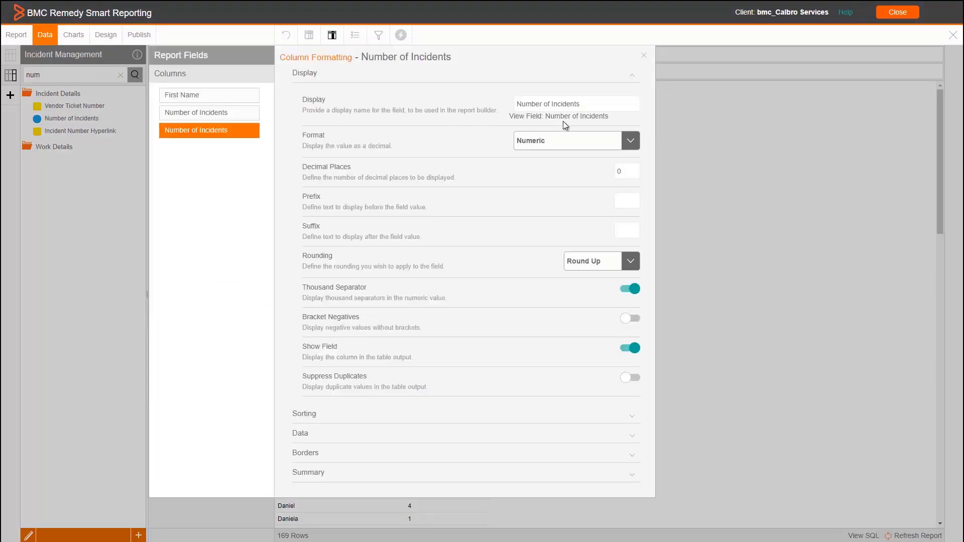
left_click_drag(596, 103, 486, 97)
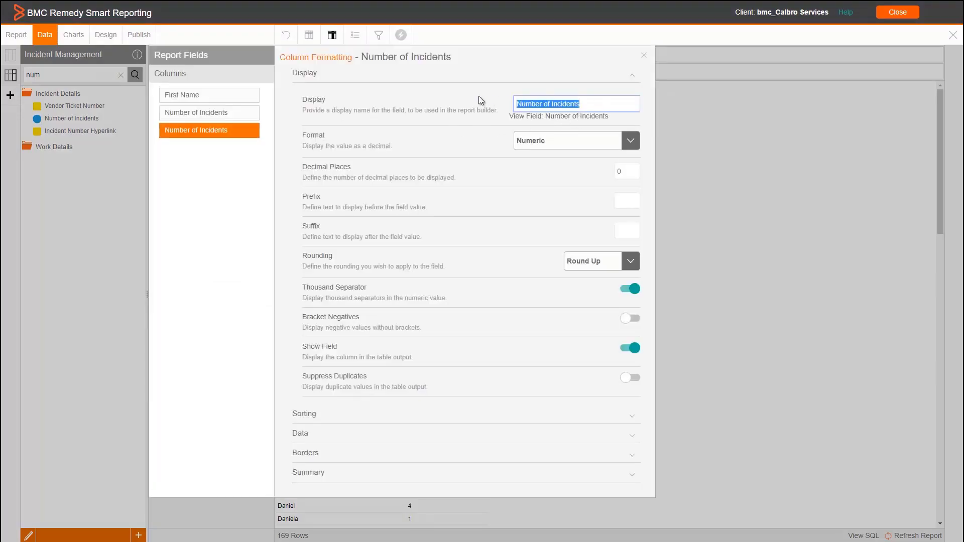
type("CAncelled")
key("Left")
key("Left")
key("Left")
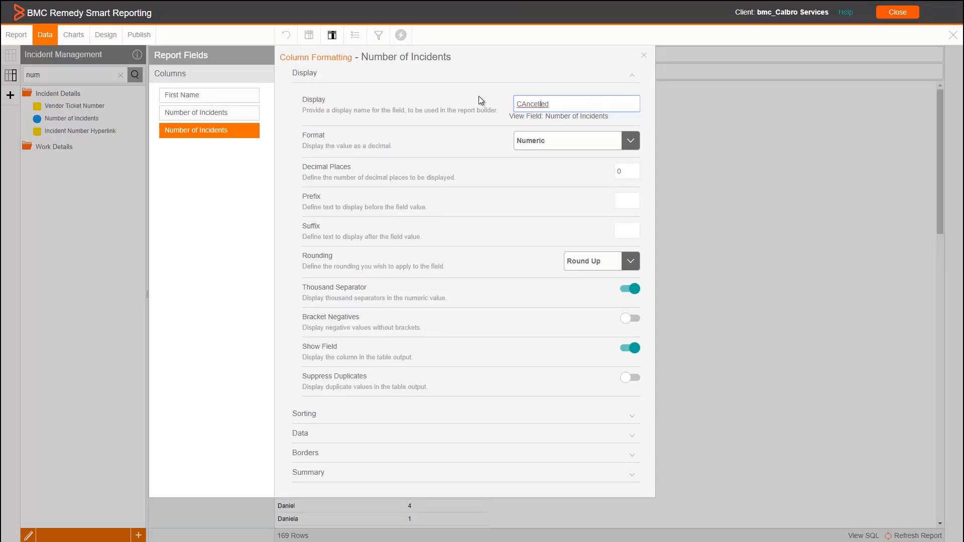
key("Left")
key("BackSpace")
type("a")
left_click(643, 55)
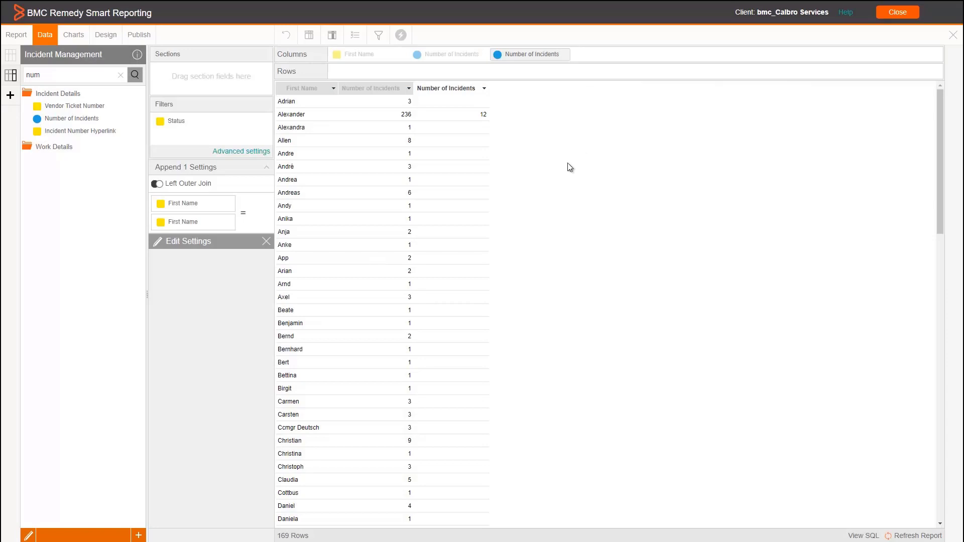
- Refresh the report and look through the total and cancelled incident counts per first name
left_click(609, 291)
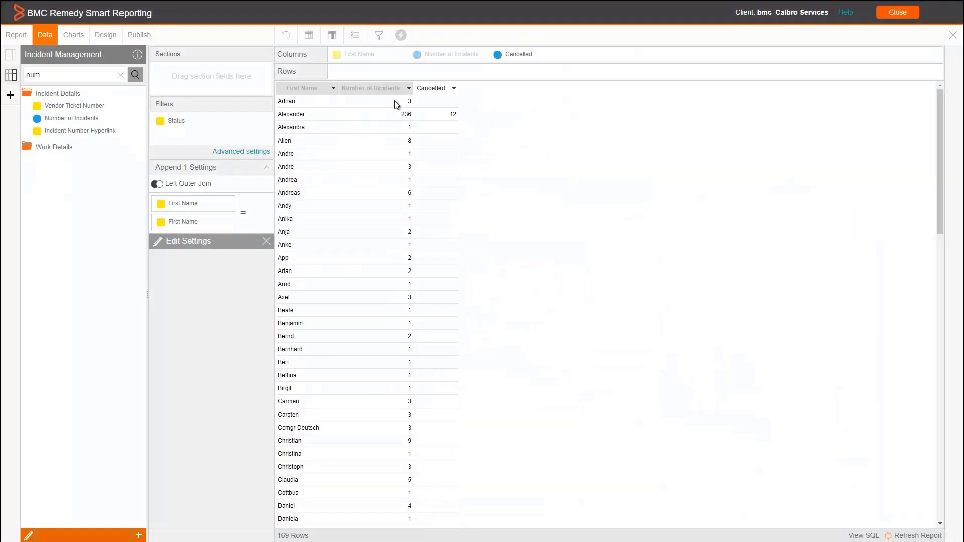
scroll(458, 148, "down", 15)
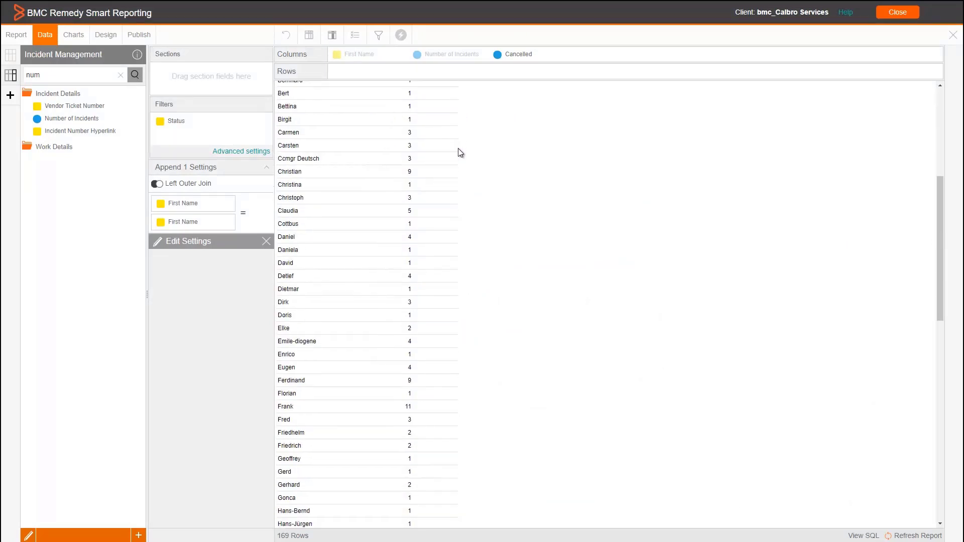
scroll(458, 149, "up", 15)
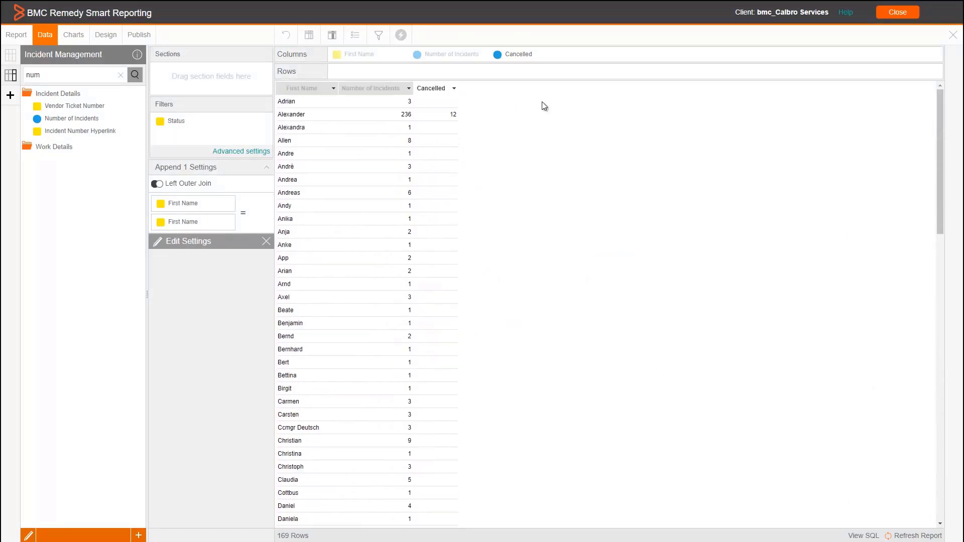
- Add a second Basic style Append sub query with a Left Outer Join matching First Name in both queries
left_click(10, 95)
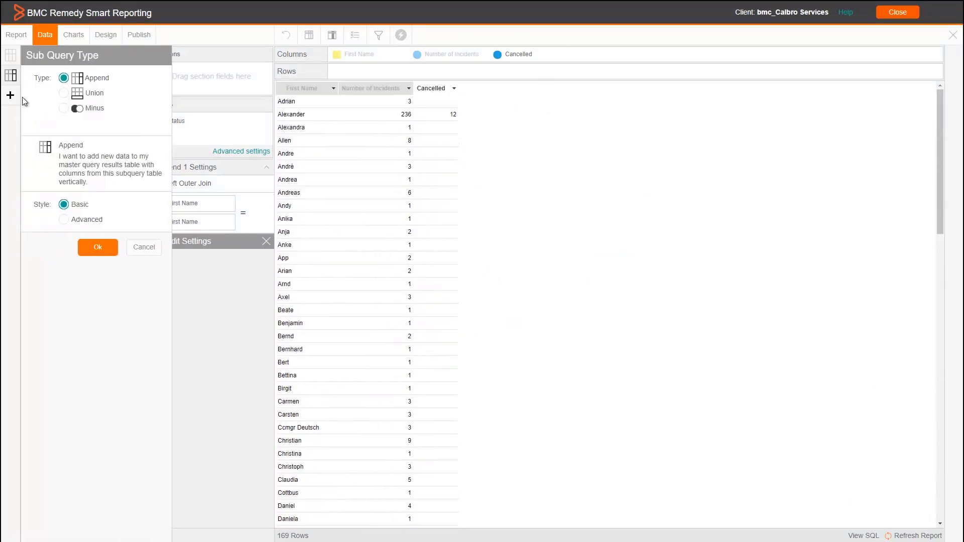
left_click(97, 246)
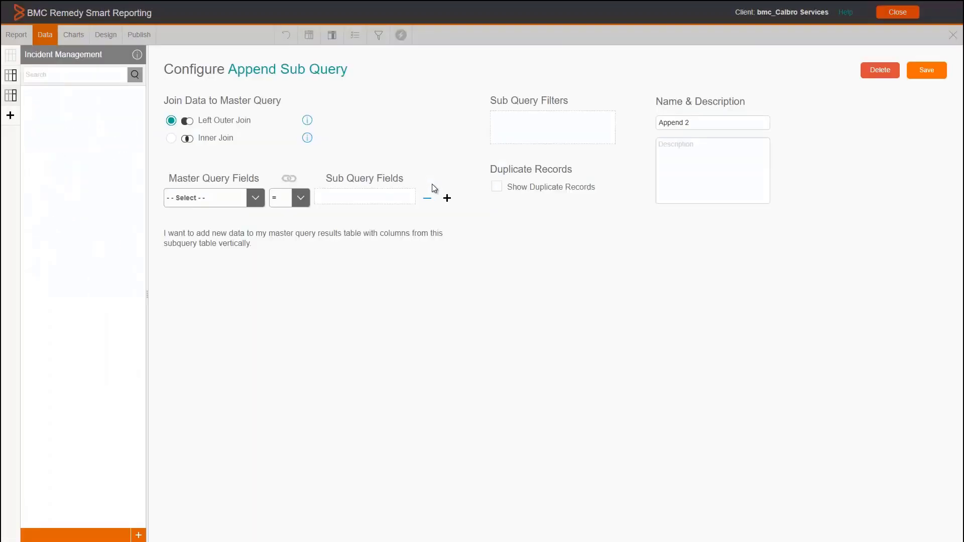
left_click(252, 200)
left_click(222, 218)
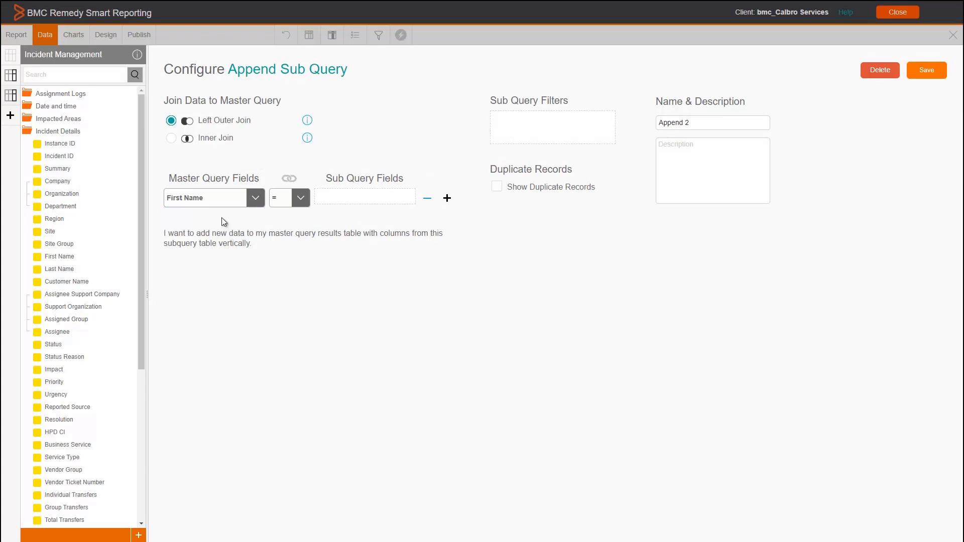
left_click(66, 74)
type("first")
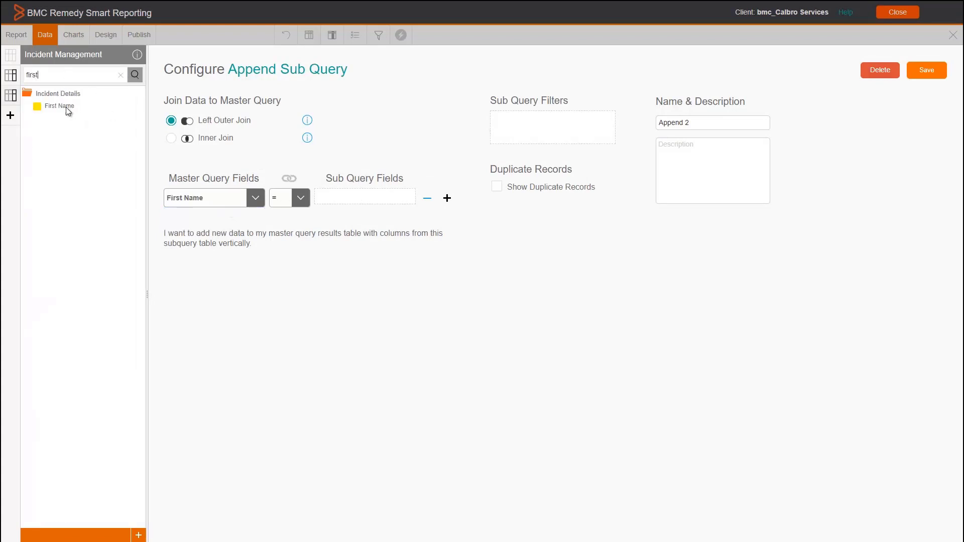
left_click_drag(66, 107, 361, 198)
- Add the Status field as a filter on the Append 2 sub query and save the sub query
key("ctrl+a")
type("statu")
left_click_drag(53, 105, 542, 126)
left_click(924, 80)
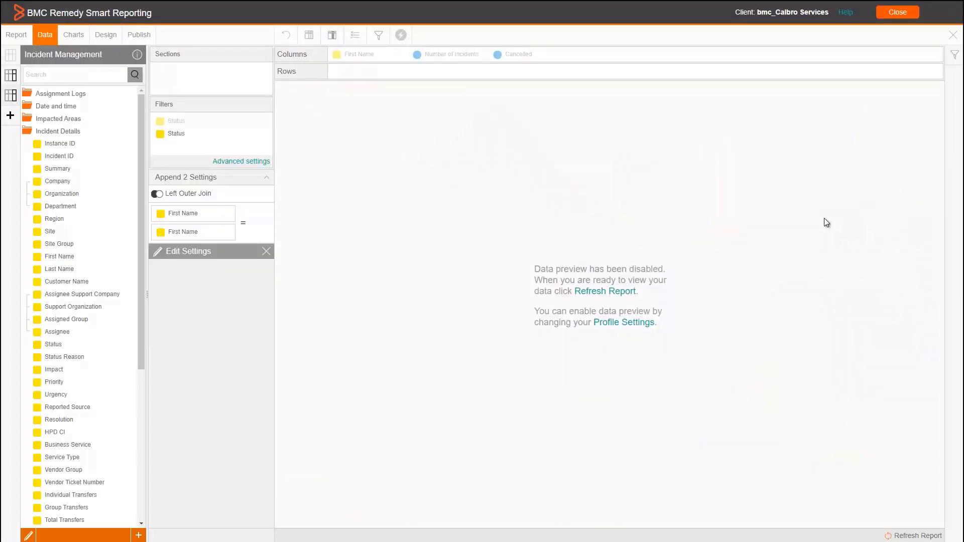
- Set the Append 2 Status filter, with the In List operand, to Assigned and refresh the report
left_click(45, 71)
type("assi")
key("BackSpace")
key("BackSpace")
left_click(261, 133)
mouse_move(329, 205)
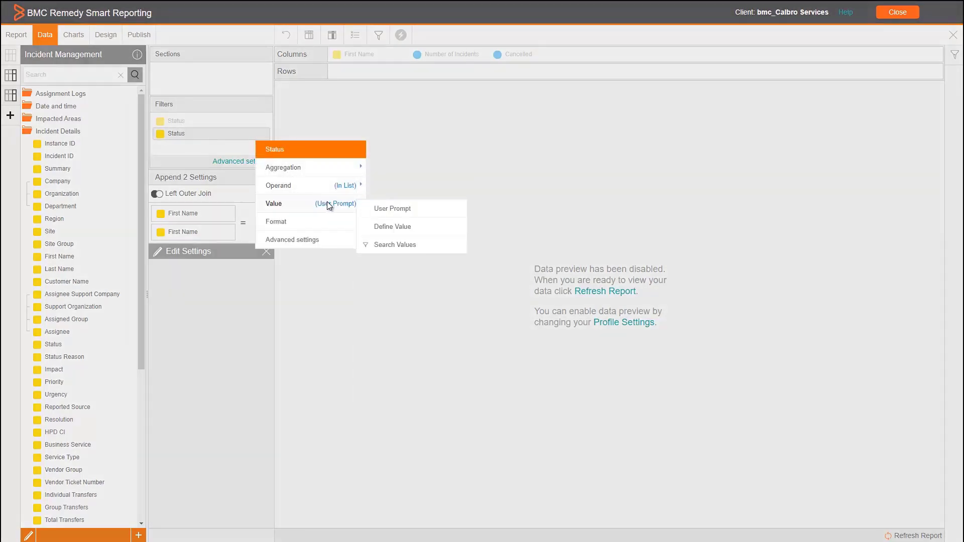
left_click(381, 246)
left_click(393, 217)
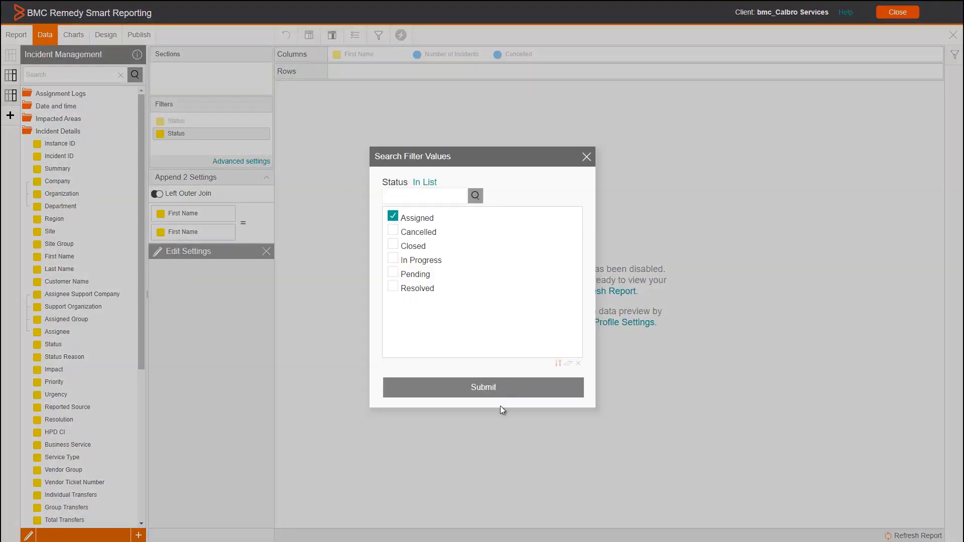
left_click(486, 395)
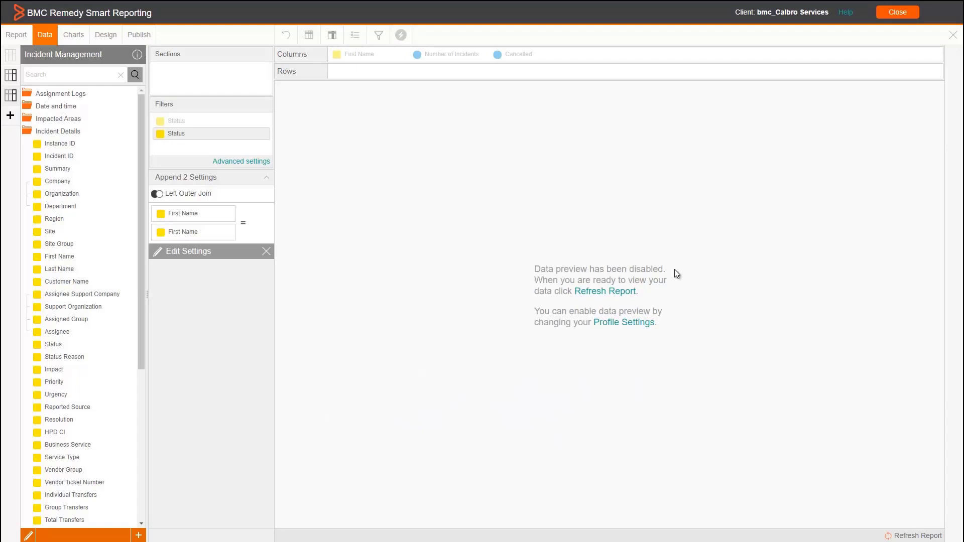
left_click(599, 292)
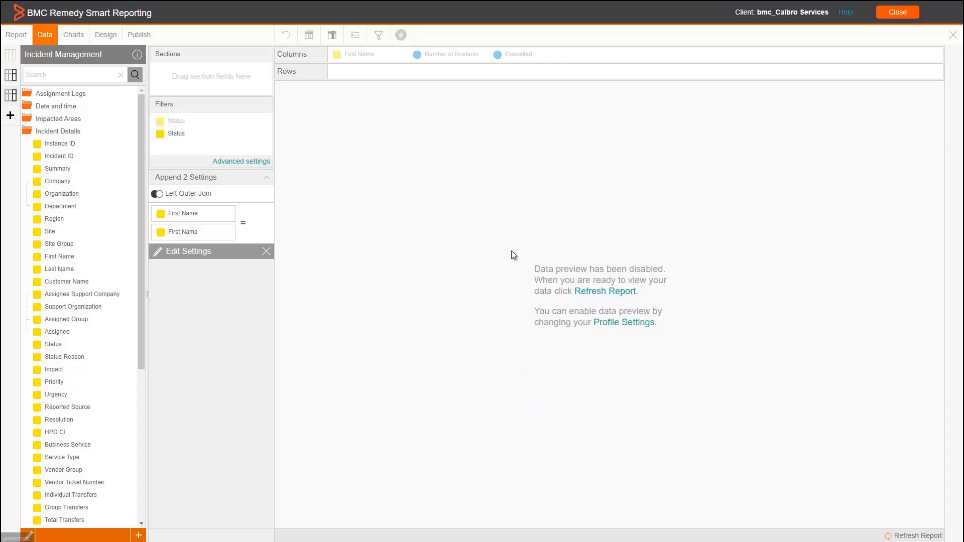
- Add Number of Incidents from the Append 2 sub query as the fourth report column and refresh the report
left_click(80, 75)
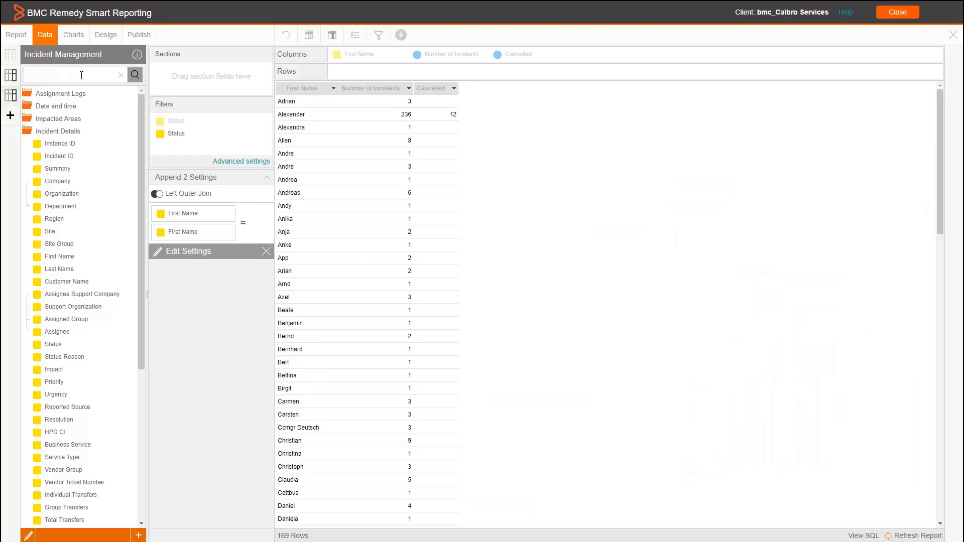
type("id")
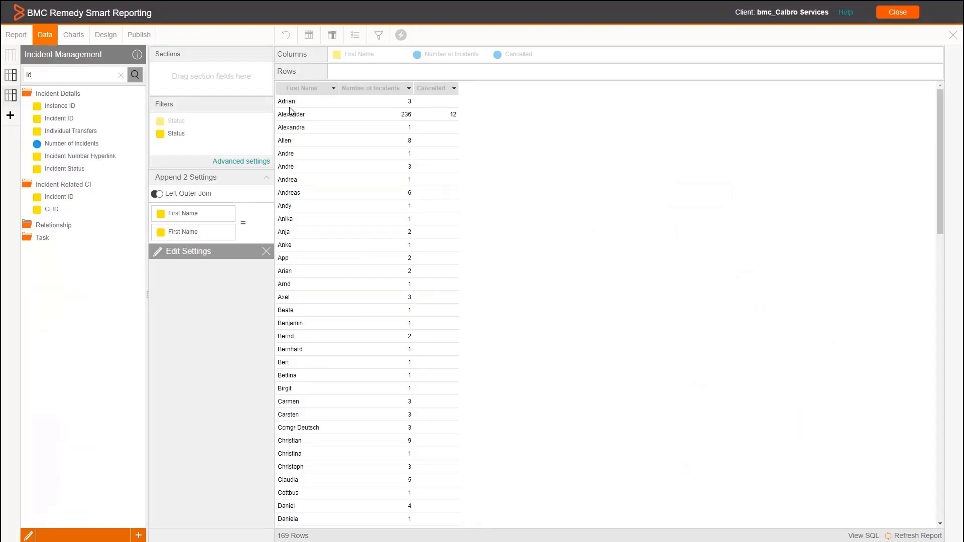
left_click_drag(86, 143, 594, 58)
left_click(614, 292)
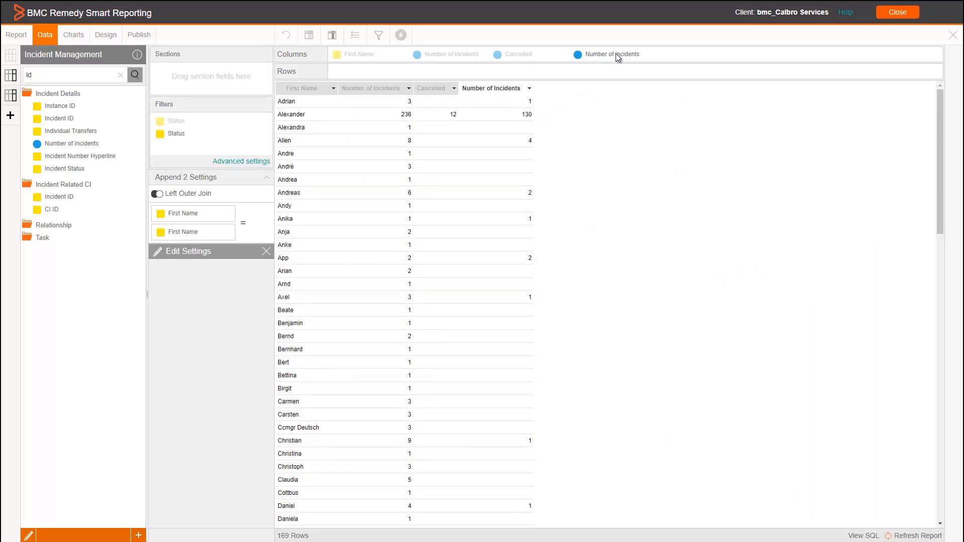
- Change the display name of the fourth column, Number of Incidents, to Assigned and refresh the report
left_click(640, 56)
left_click(757, 111)
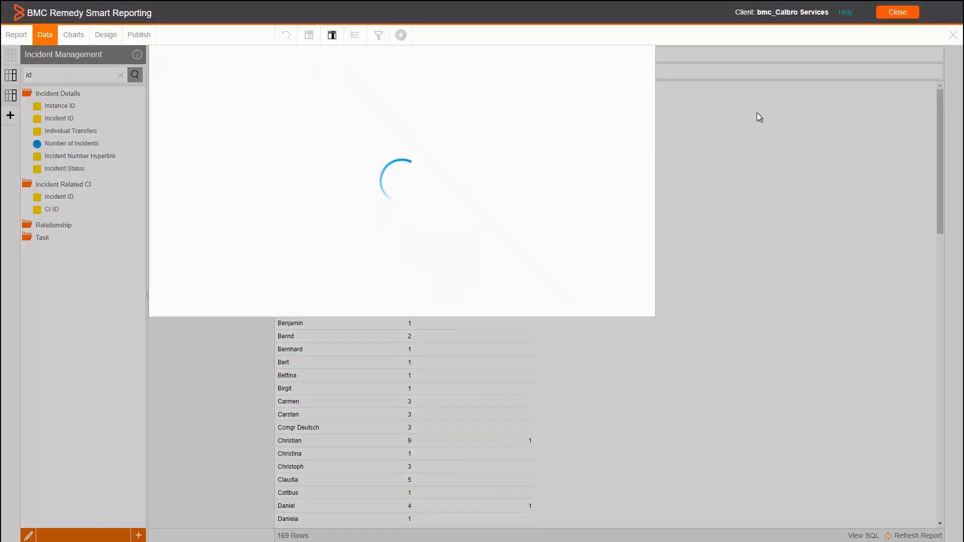
left_click_drag(595, 106, 509, 99)
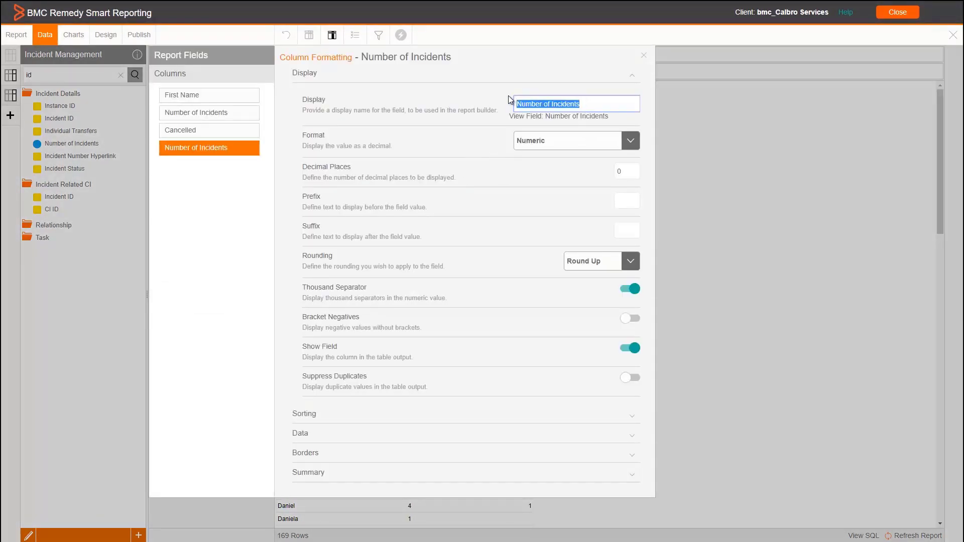
key("BackSpace")
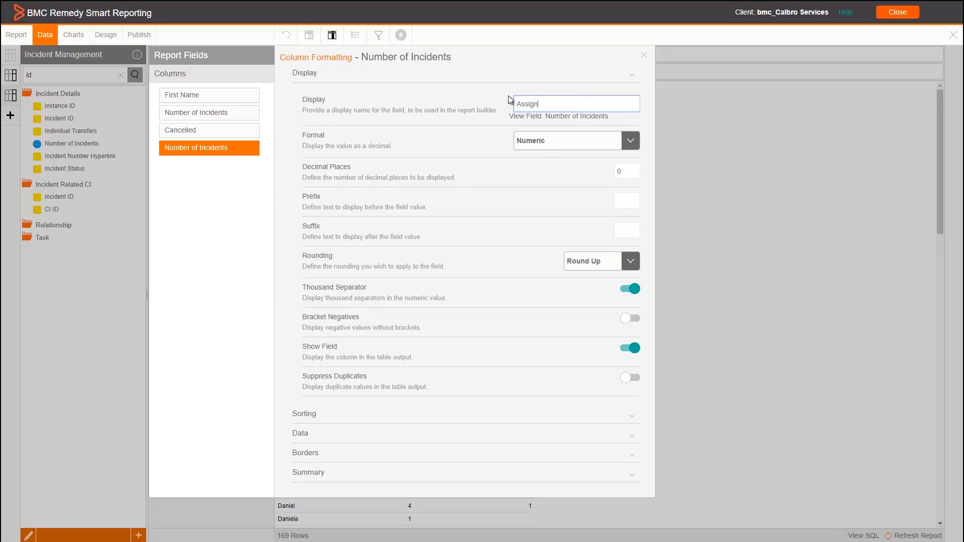
left_click(643, 56)
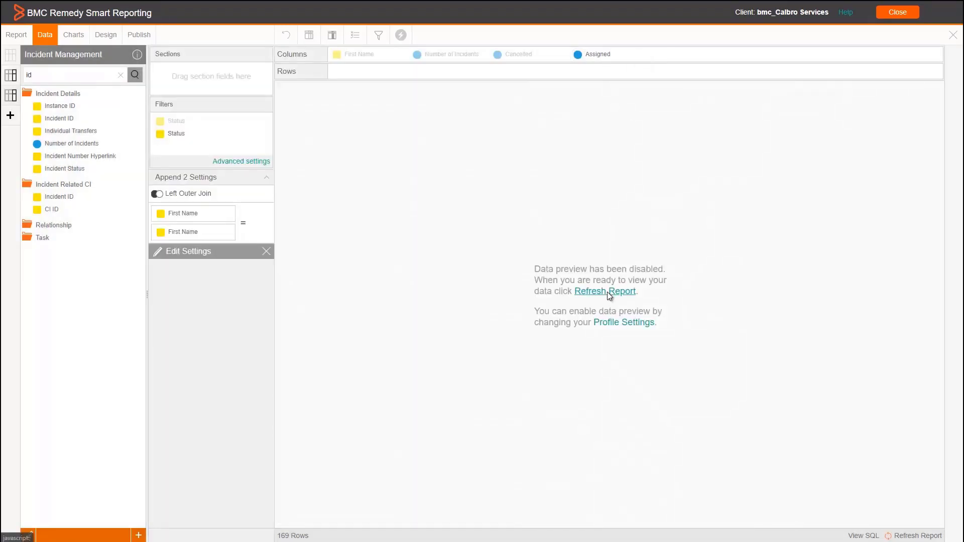
left_click(607, 291)
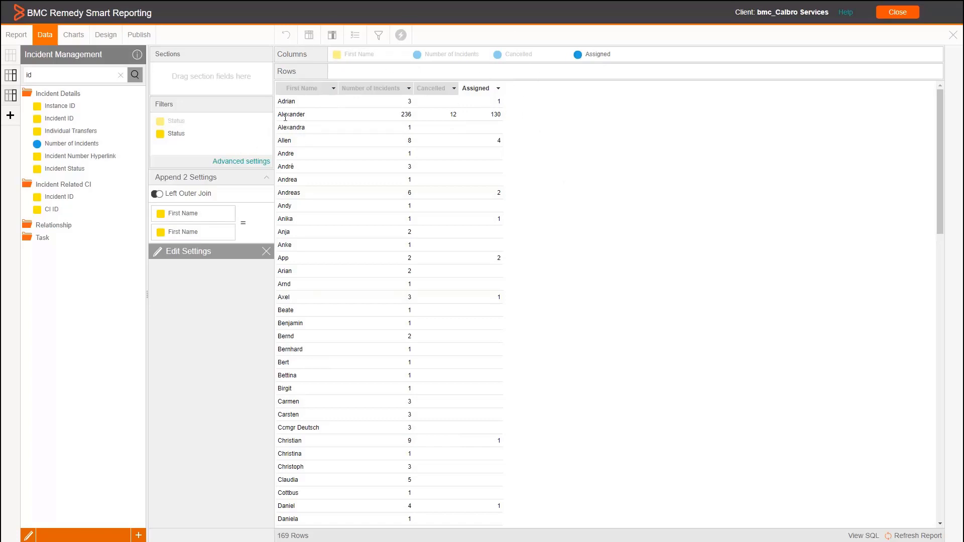
- Compare the counts in the second data row and examine the joins and Status conditions in the report's SQL statement
left_click_drag(285, 118, 502, 116)
left_click(503, 116)
left_click(863, 535)
left_click_drag(605, 147, 813, 96)
scroll(653, 205, "down", 2)
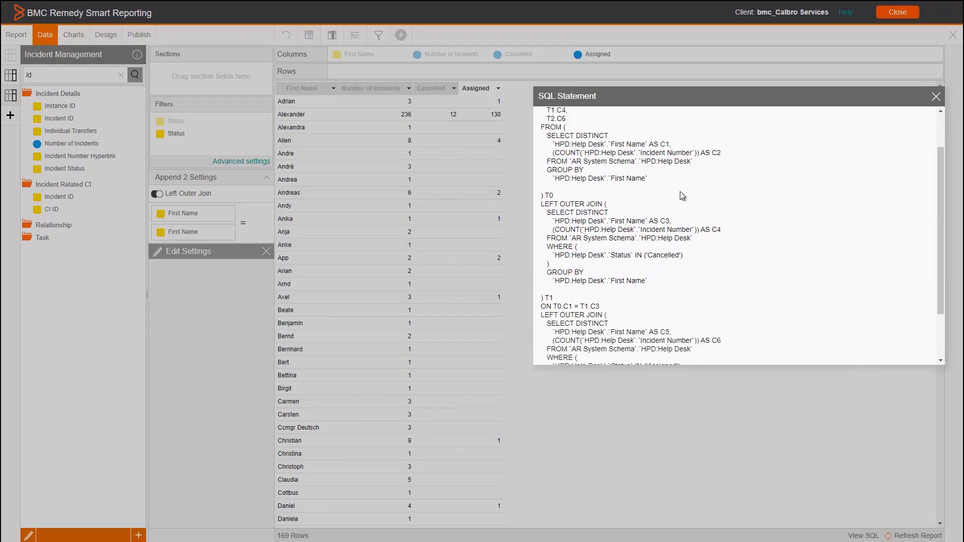
scroll(663, 266, "down", 2)
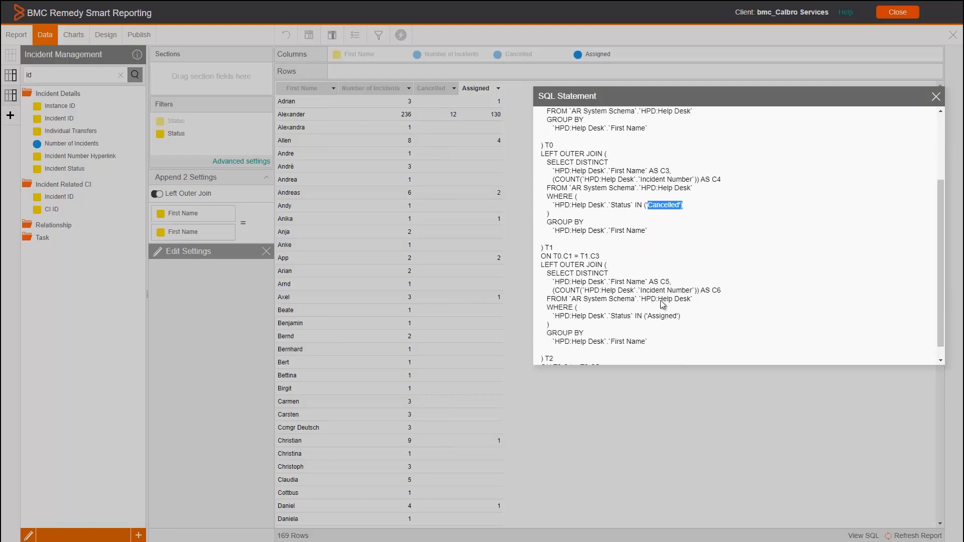
left_click_drag(648, 318, 680, 317)
scroll(648, 314, "down", 1)
scroll(646, 311, "up", 3)
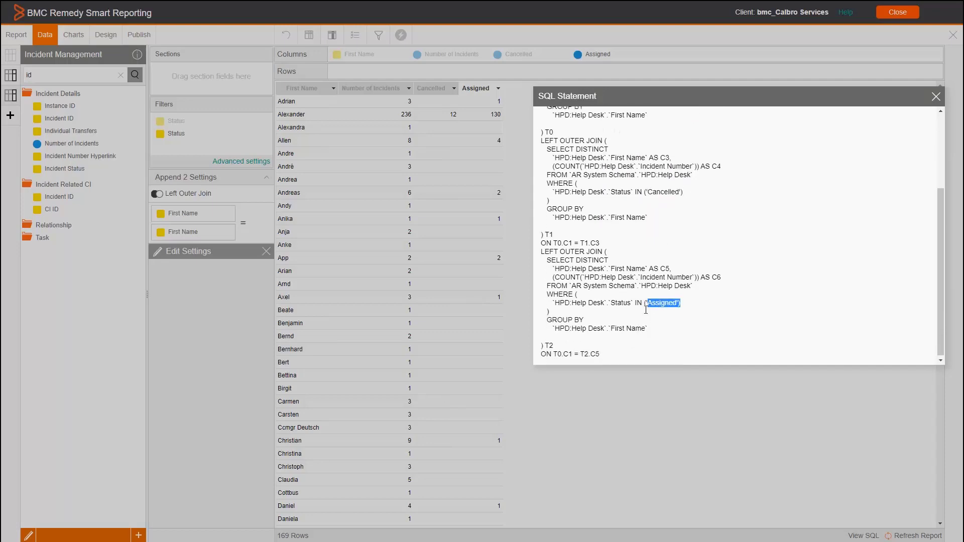
scroll(690, 229, "down", 2)
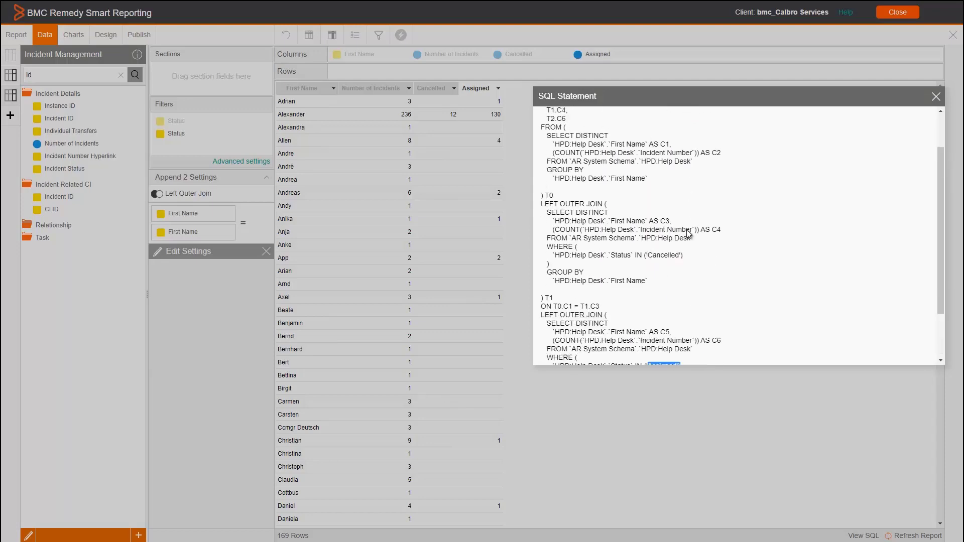
scroll(687, 235, "up", 2)
scroll(687, 234, "down", 2)
scroll(742, 198, "up", 2)
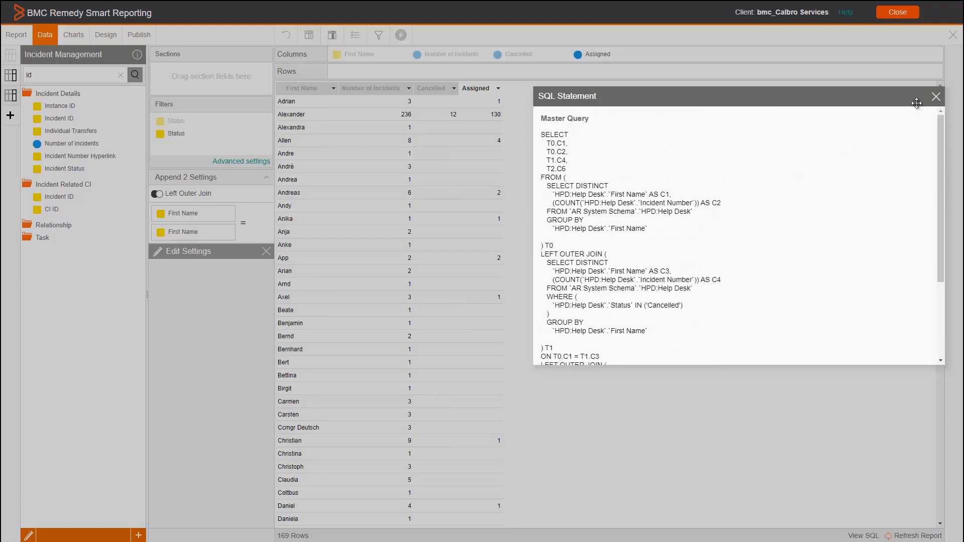
left_click(936, 97)
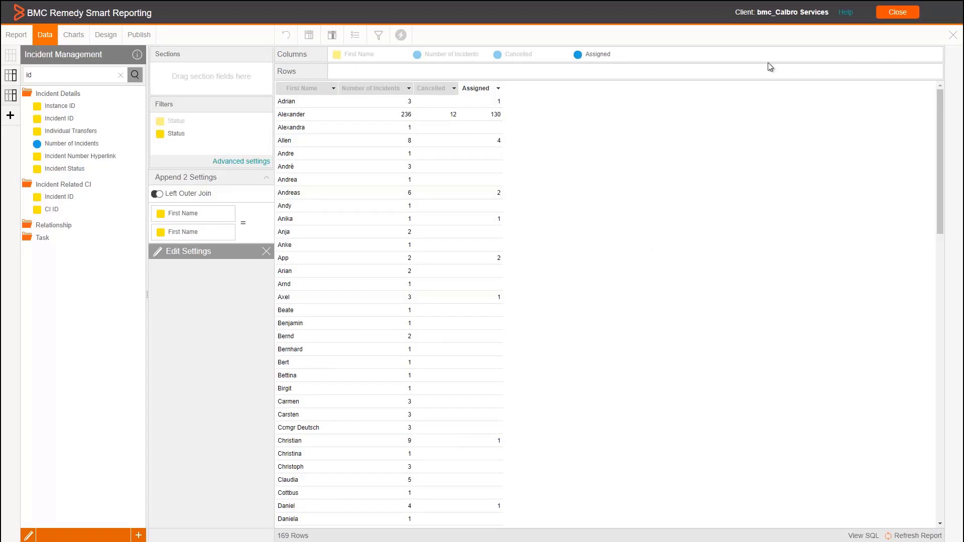
- Delete the current draft report and confirm the deletion
left_click(14, 35)
left_click(27, 108)
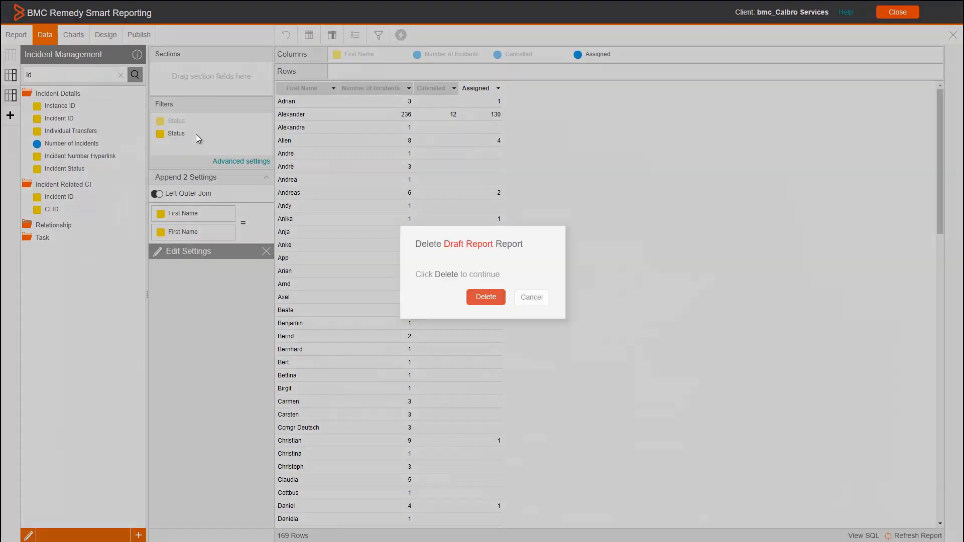
left_click(487, 297)
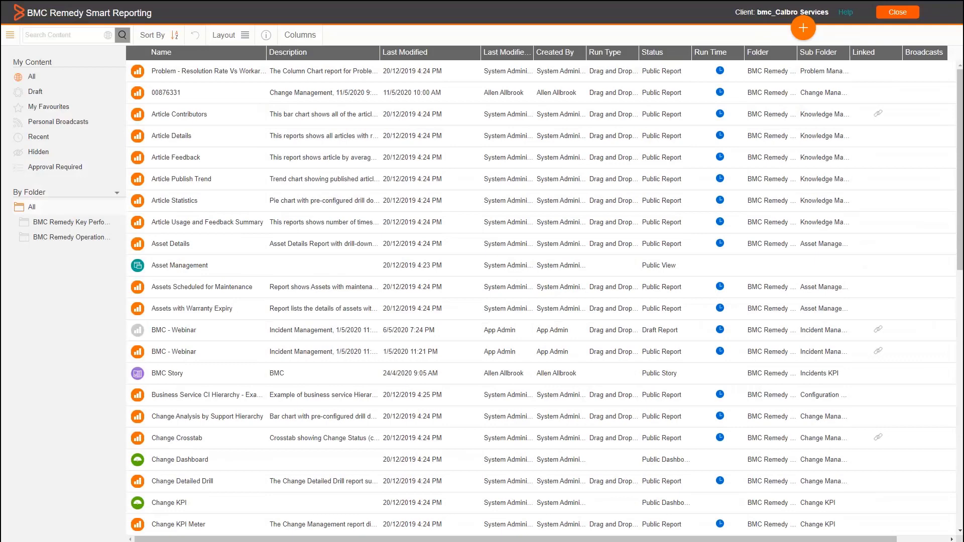
- Create a new report based on the Incident Management view
left_click(804, 31)
left_click(774, 73)
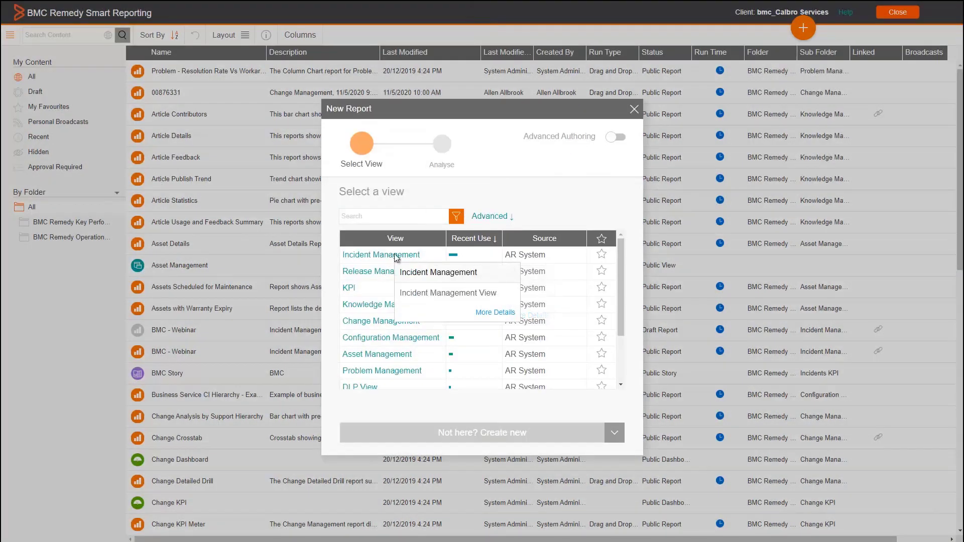
left_click(396, 256)
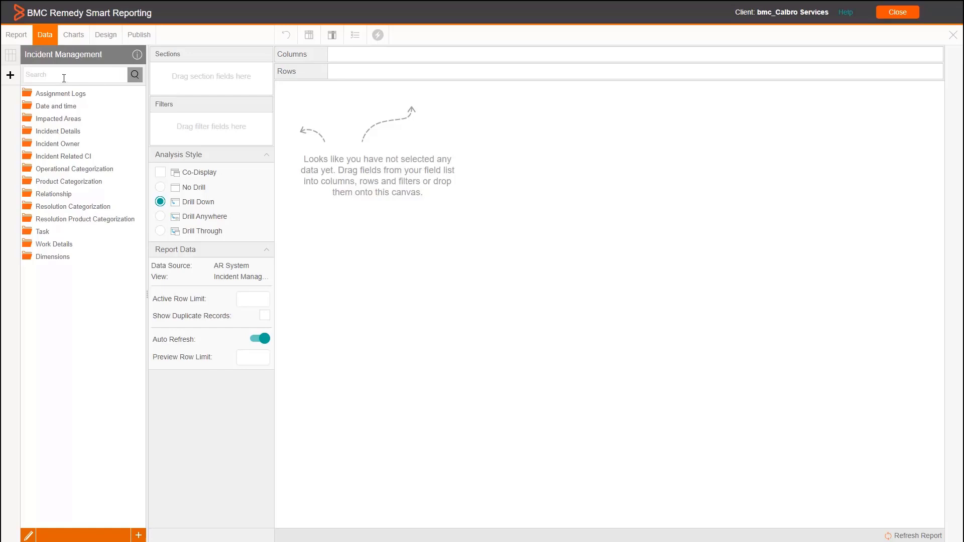
- Add the incident Status and Number of Incidents fields as report columns and refresh the report
left_click(63, 79)
type("statu")
left_click_drag(79, 106, 472, 57)
left_click_drag(74, 75, 2, 78)
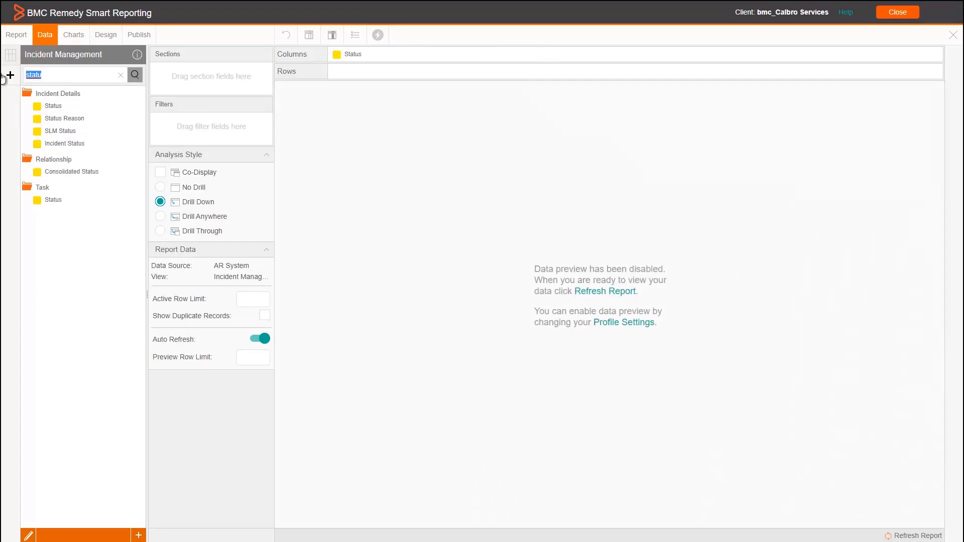
type("id")
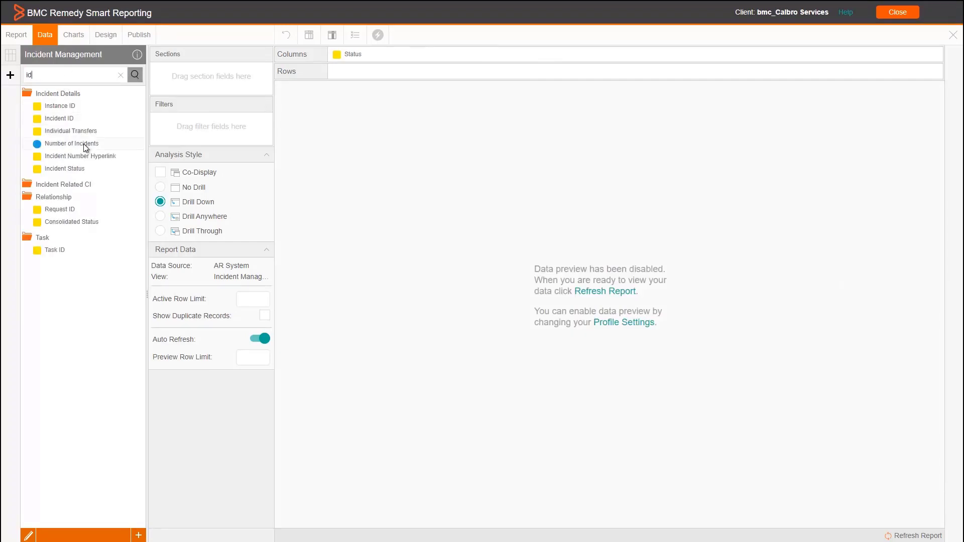
left_click_drag(84, 144, 484, 56)
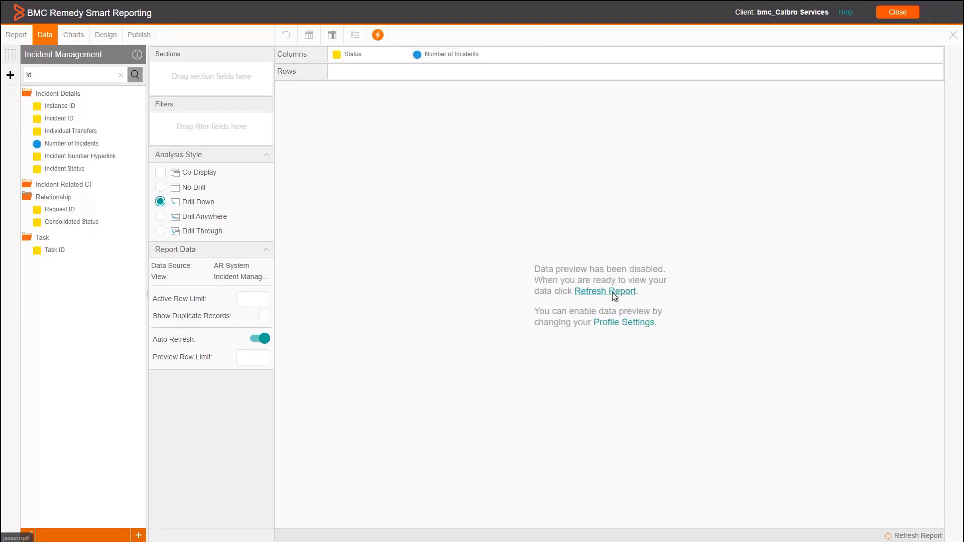
left_click(608, 292)
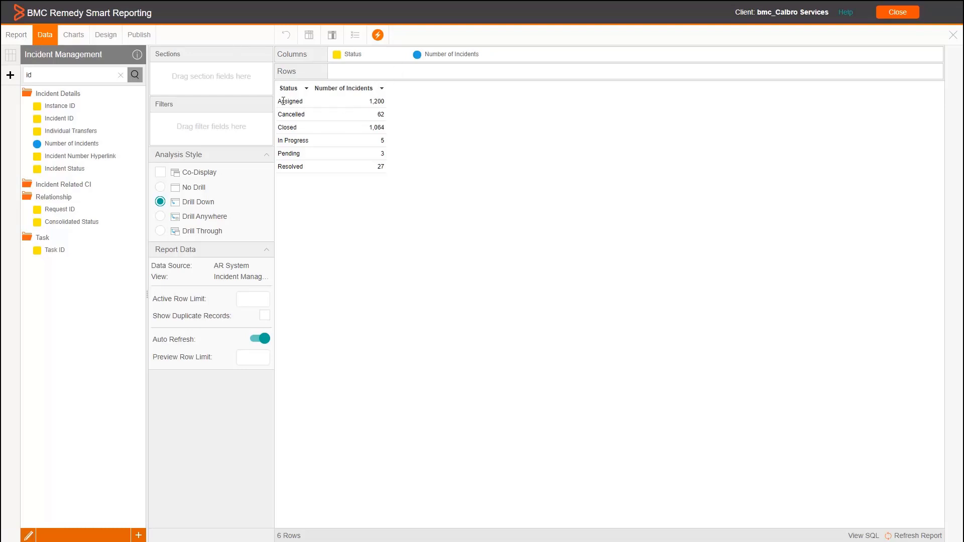
- Review the incident counts per status and add a Minus sub query with the Basic style
left_click_drag(283, 101, 402, 155)
left_click(307, 180)
left_click(11, 76)
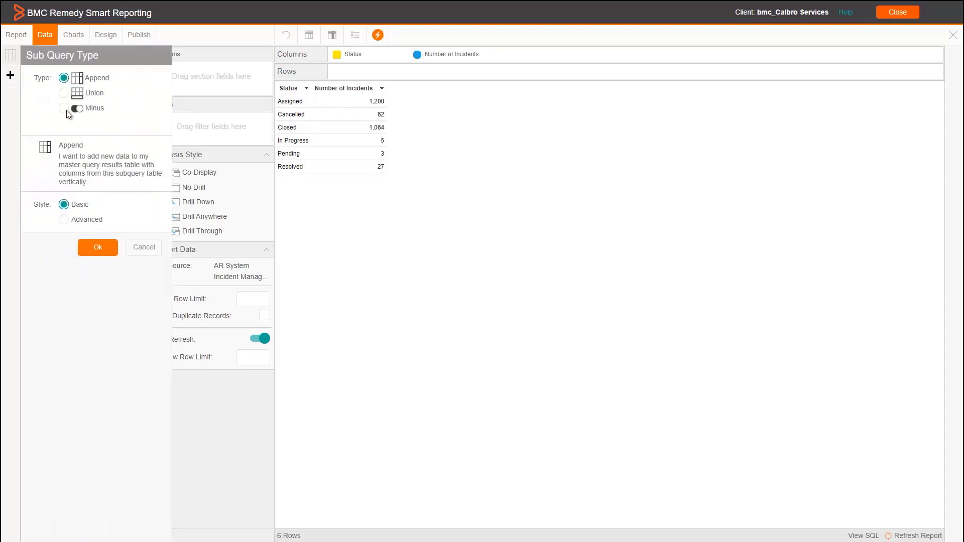
left_click(65, 109)
left_click(97, 248)
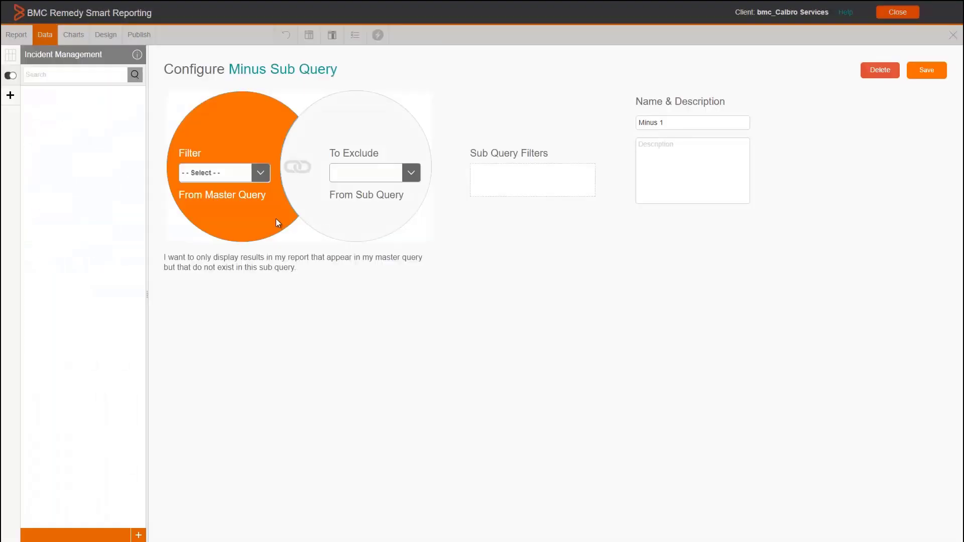
- Set the Minus sub query to filter Status from the master query and exclude Status from the sub query
left_click(260, 172)
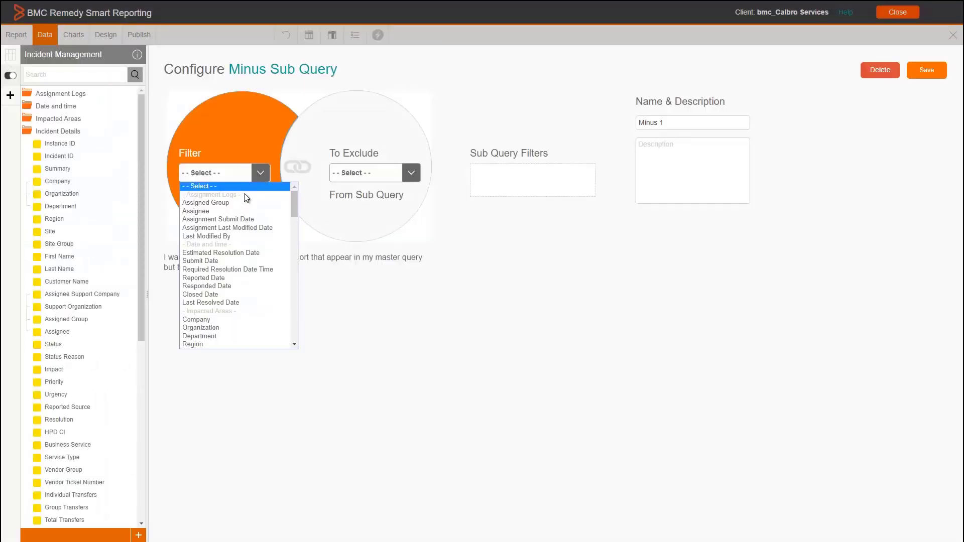
type("st")
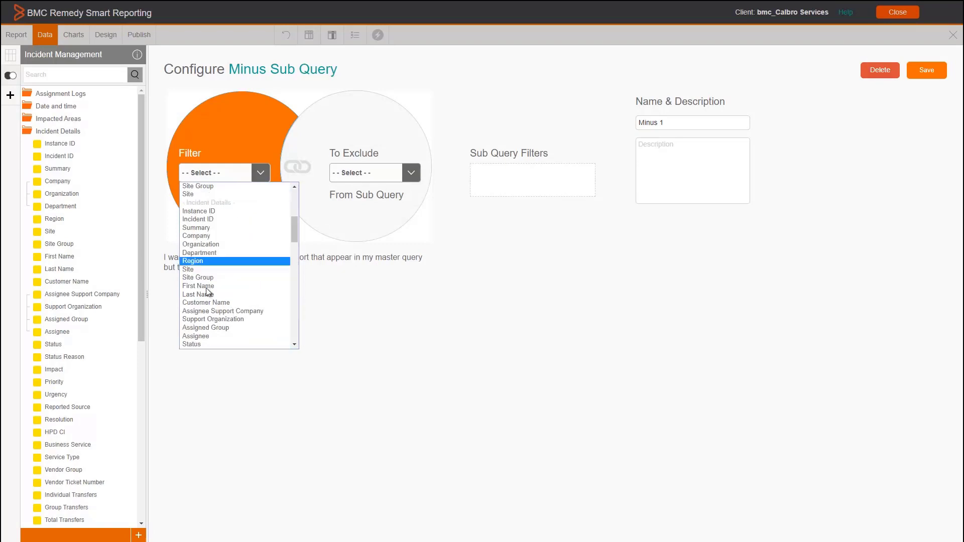
left_click(225, 345)
left_click(412, 175)
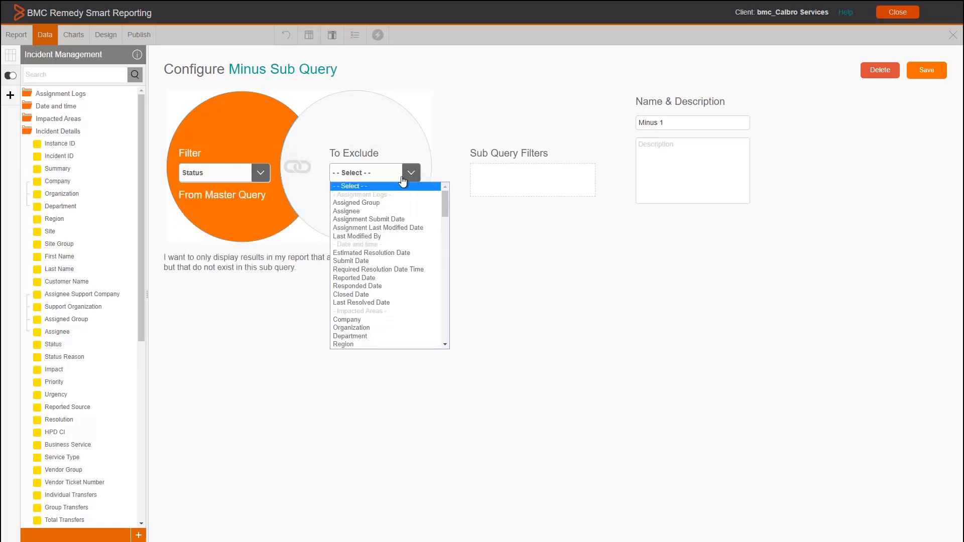
type("st")
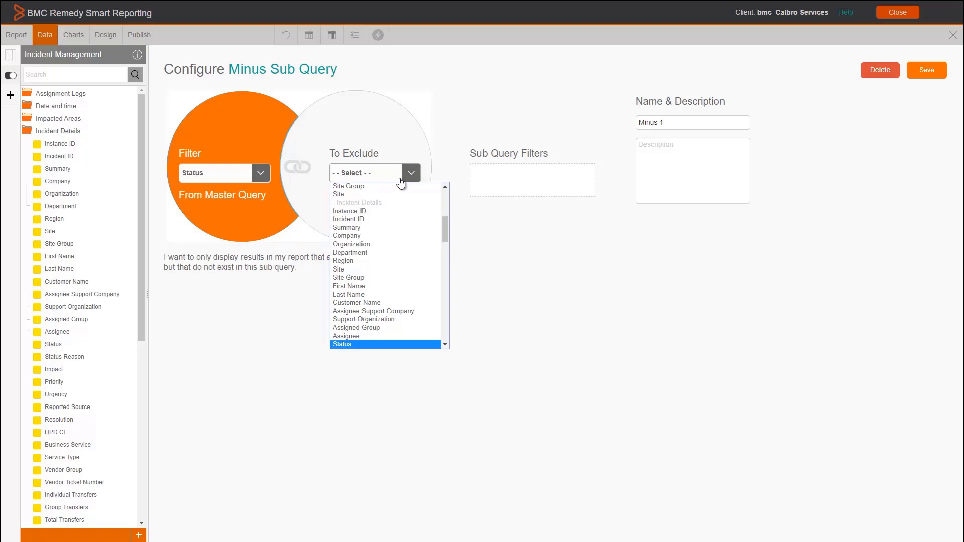
left_click(369, 345)
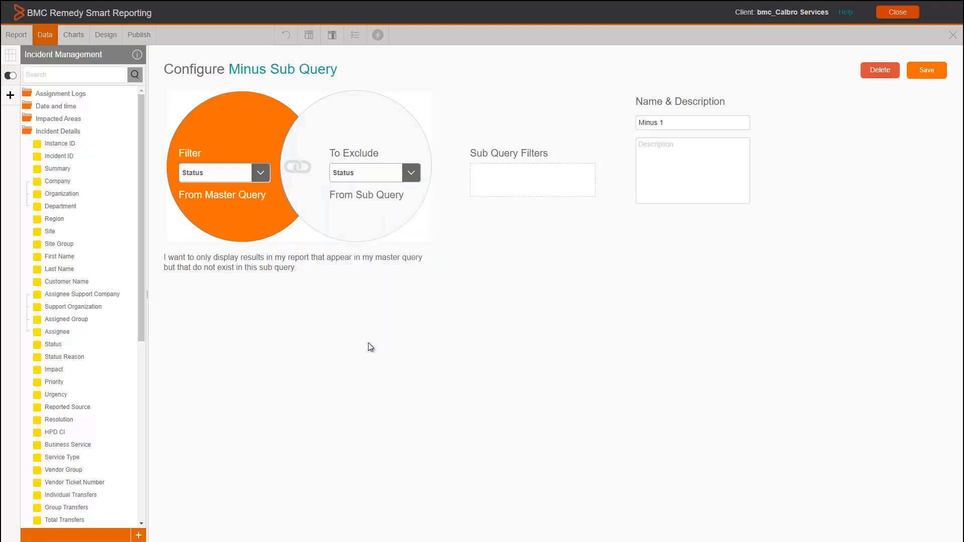
- Add the incident Status field to the Minus sub query's filters, save the sub query and refresh the report
left_click(69, 73)
type("sa")
key("BackSpace")
key("BackSpace")
key("BackSpace")
key("BackSpace")
type("t")
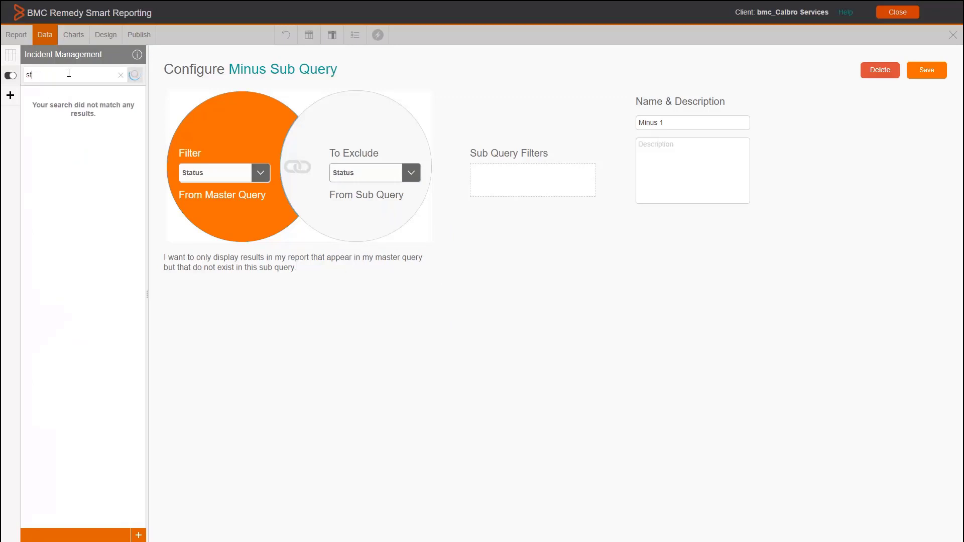
type("a")
left_click_drag(68, 119, 518, 190)
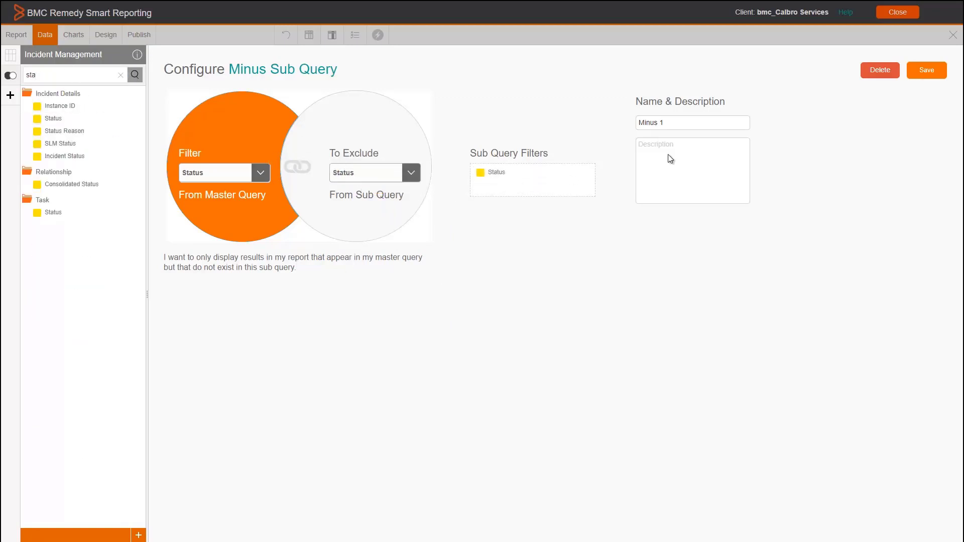
left_click(927, 71)
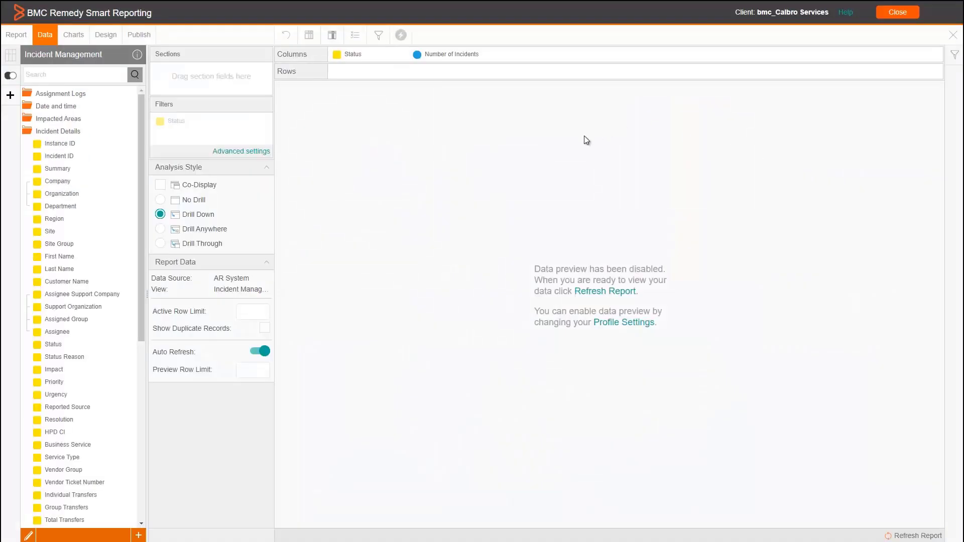
left_click(585, 292)
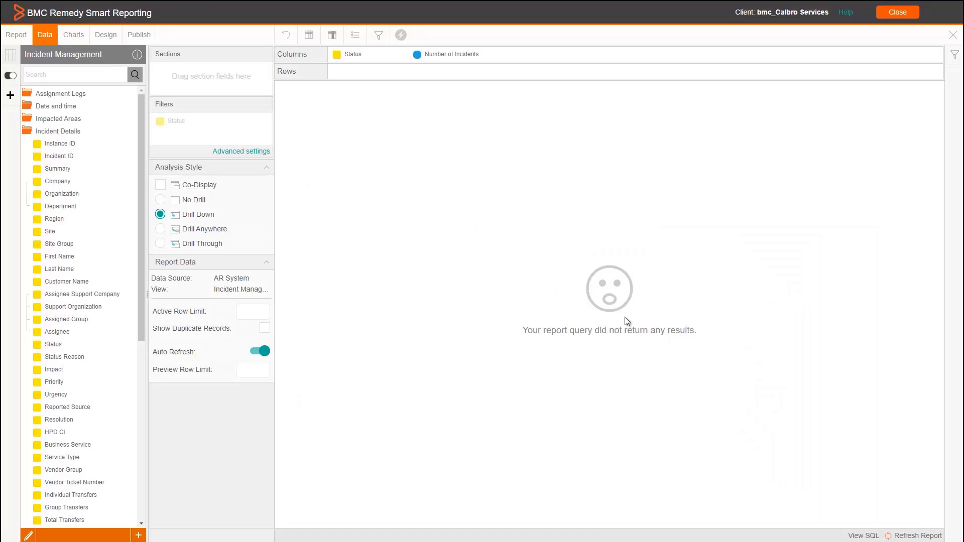
- Define the Minus 1 Status filter values as Assigned and In Progress, save the sub query and refresh the report
left_click(239, 151)
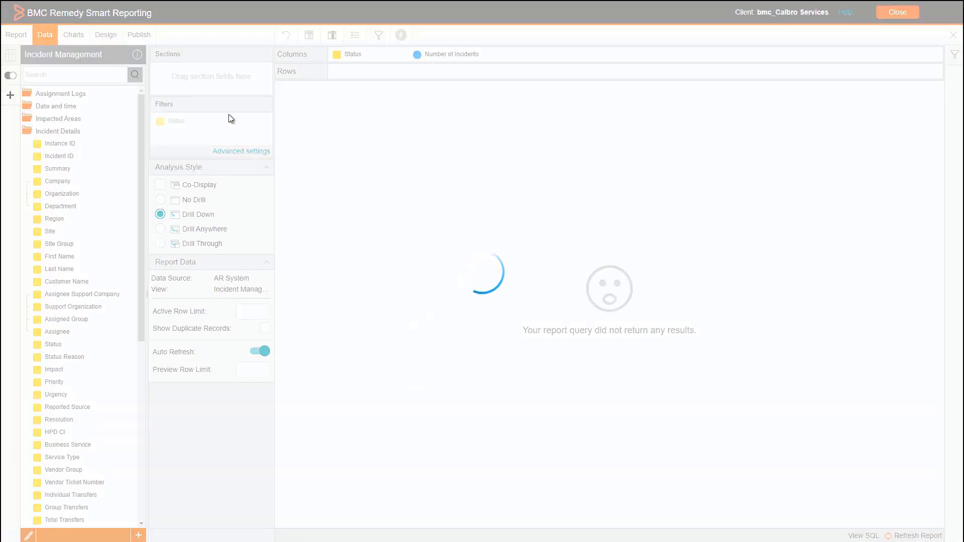
left_click(253, 111)
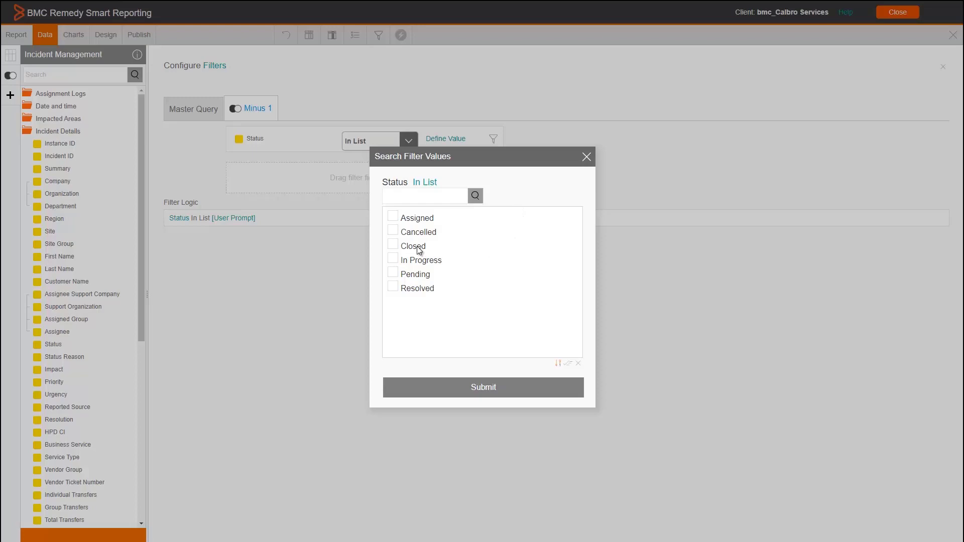
left_click(392, 216)
left_click(393, 259)
left_click(487, 389)
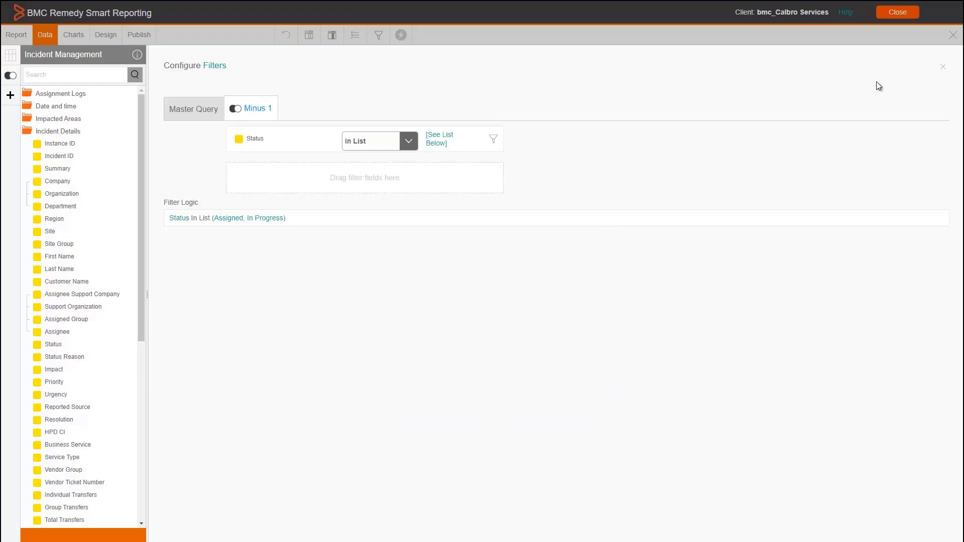
left_click(943, 69)
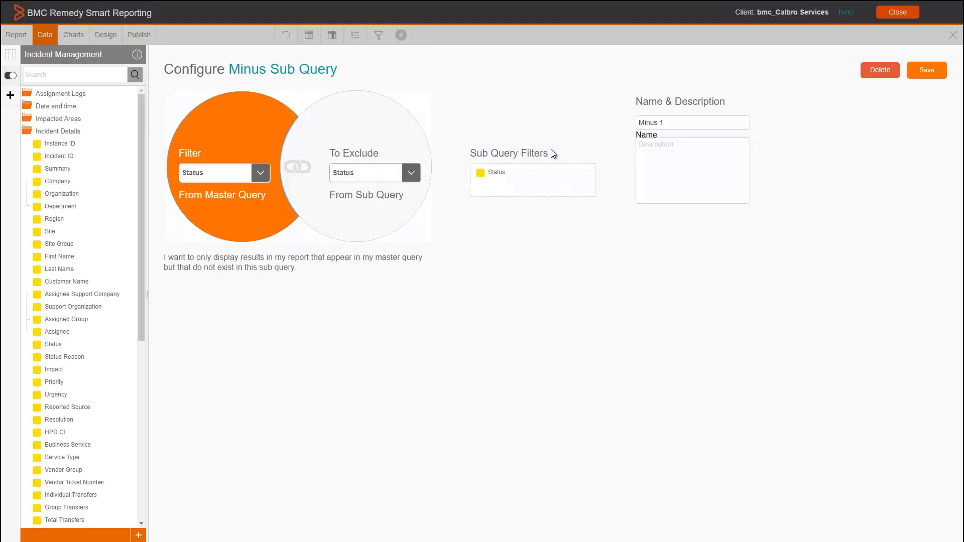
left_click(926, 74)
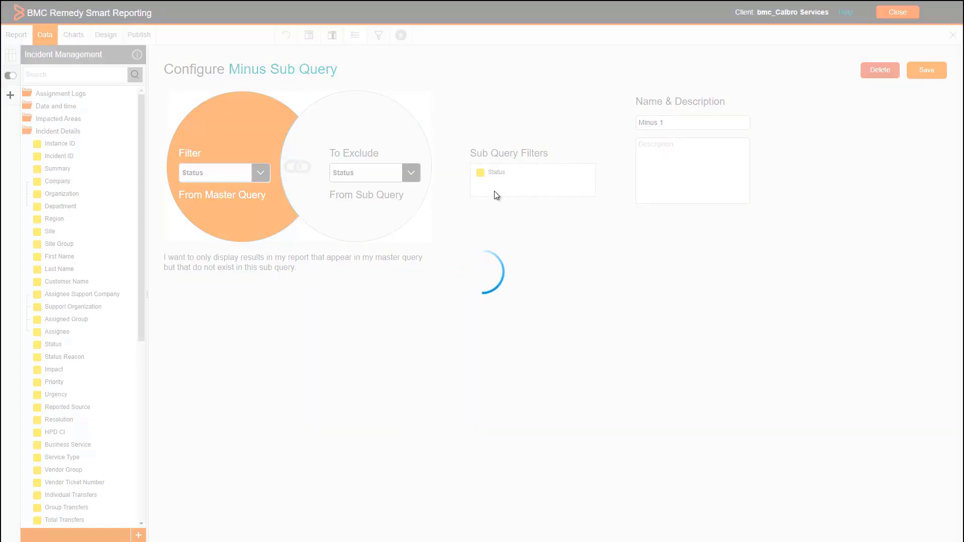
left_click(605, 291)
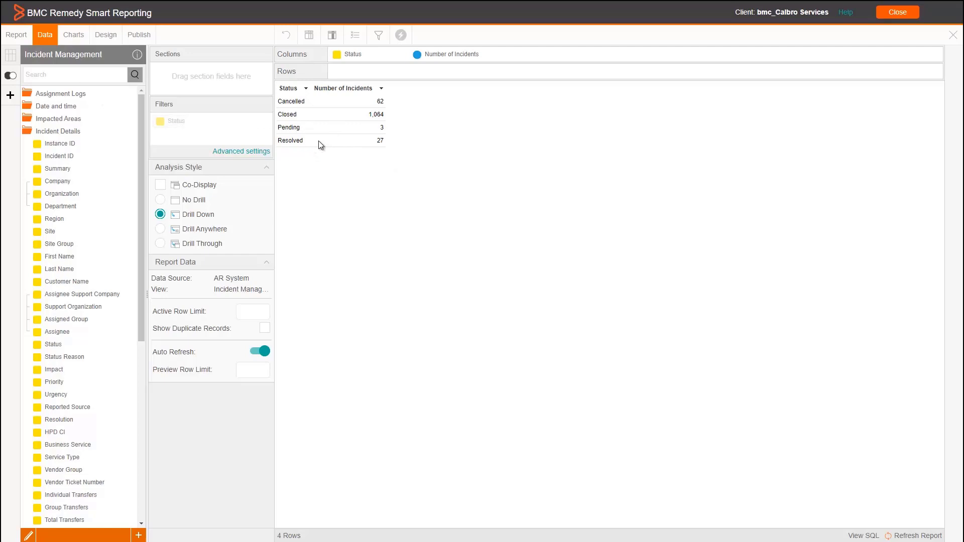
- Examine the NOT IN condition and its nested Status selection in the report's SQL statement
left_click(864, 536)
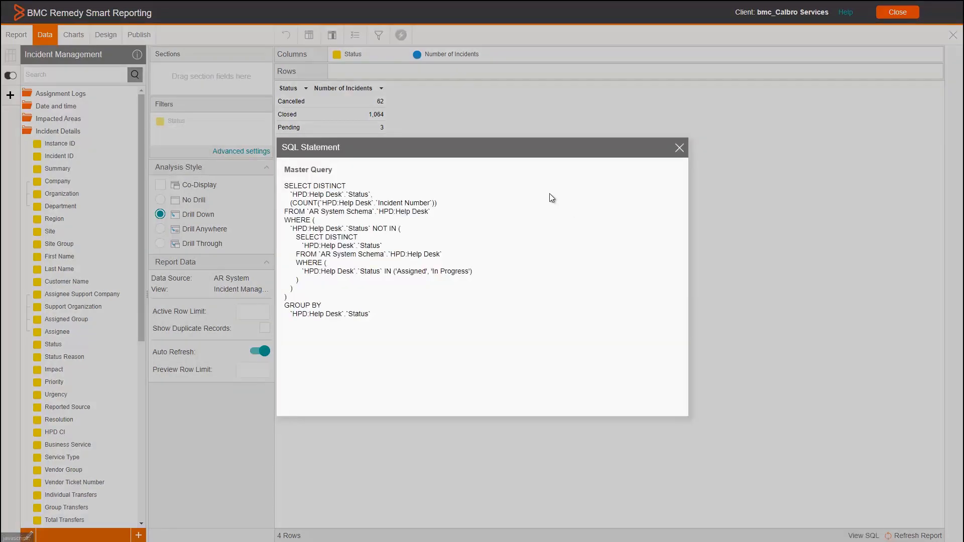
left_click_drag(468, 156, 628, 107)
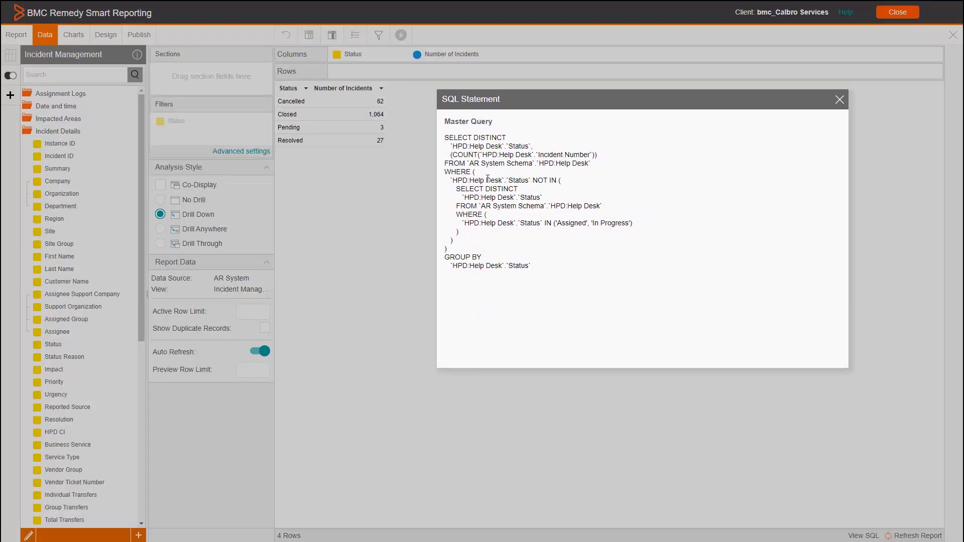
left_click_drag(449, 174, 633, 223)
left_click(591, 224)
left_click(631, 224)
left_click(839, 100)
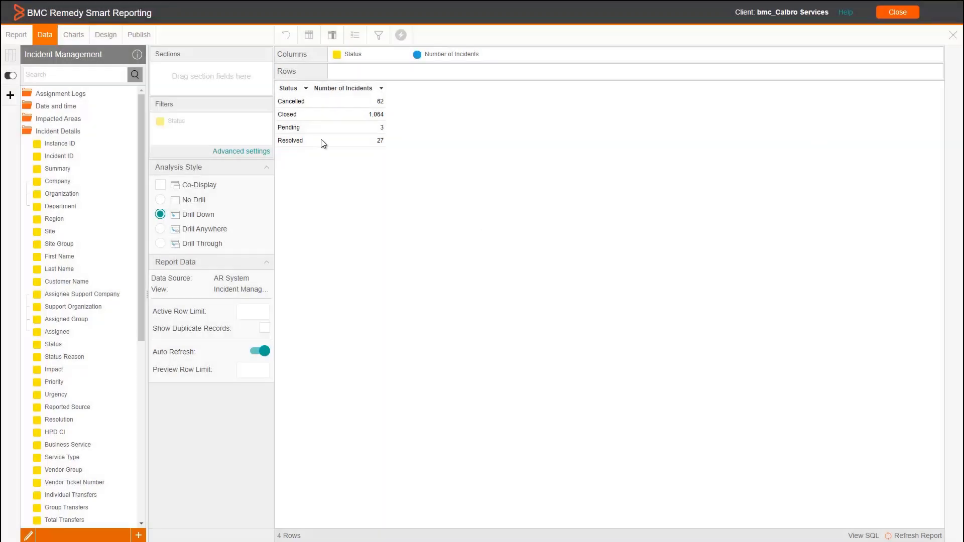
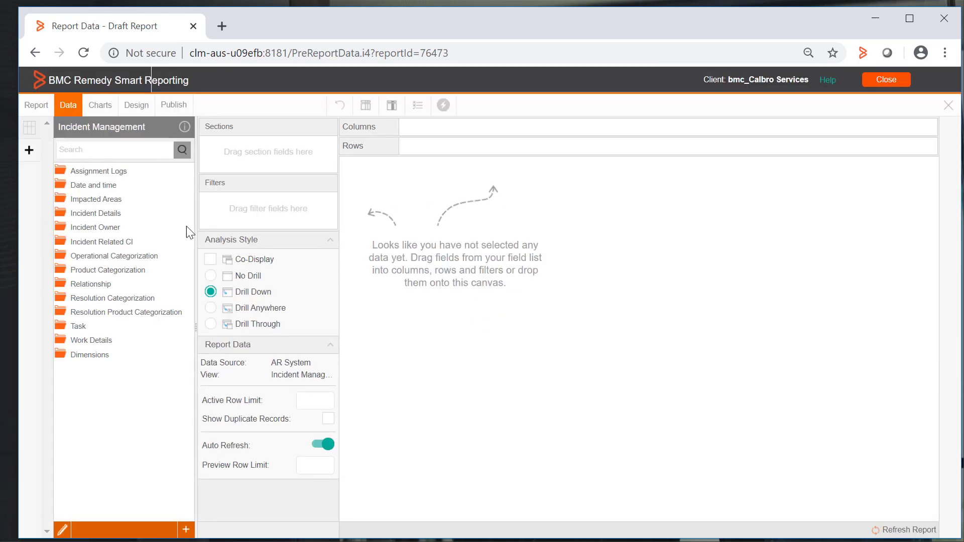
- Build a cross tab with Priority from Incident Details as the column and Status and Number of Incidents as rows
left_click(119, 210)
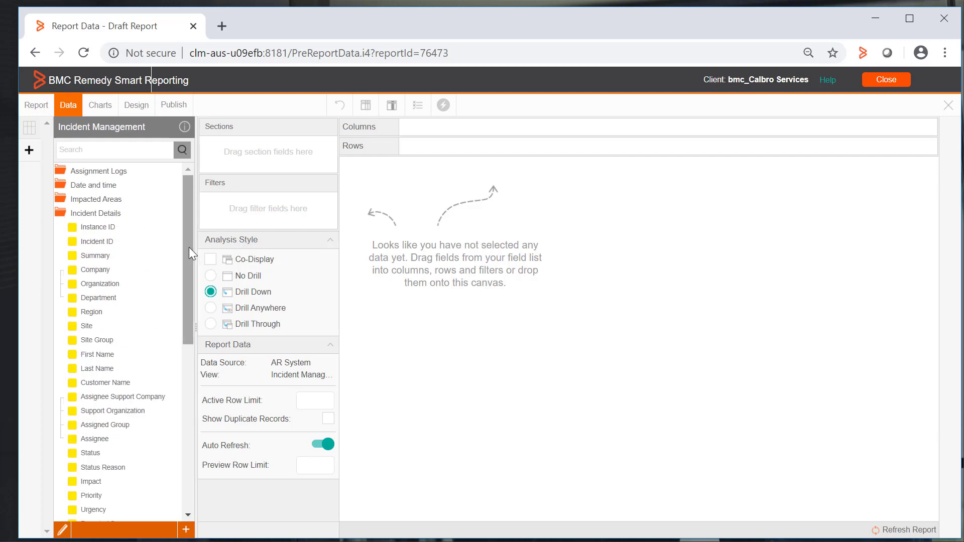
scroll(194, 281, "down", 1)
scroll(138, 399, "down", 3)
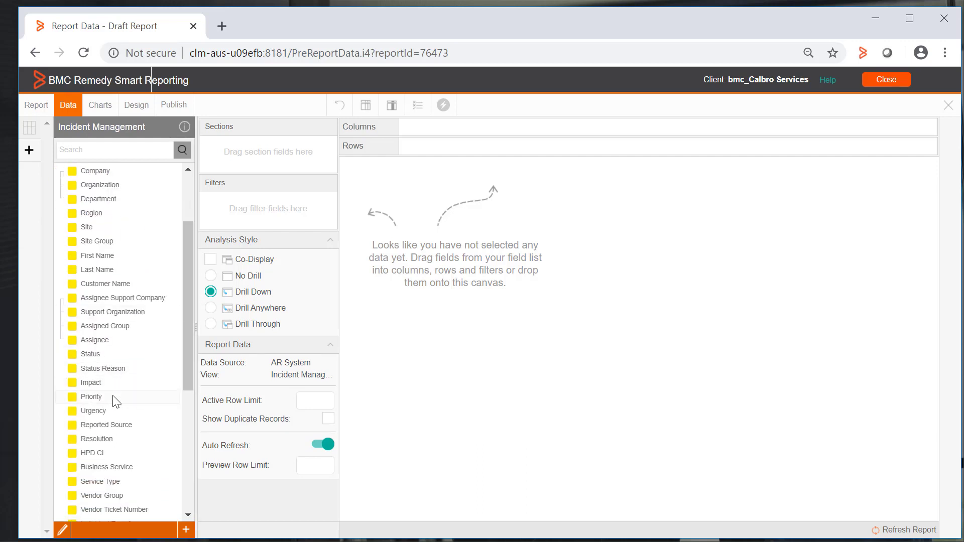
left_click_drag(115, 400, 457, 136)
left_click_drag(114, 354, 442, 149)
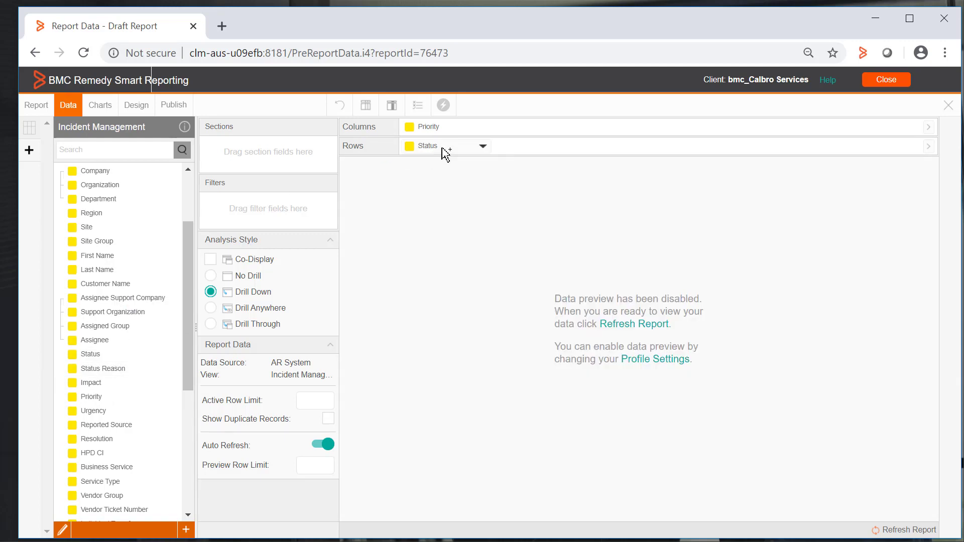
left_click_drag(183, 293, 528, 150)
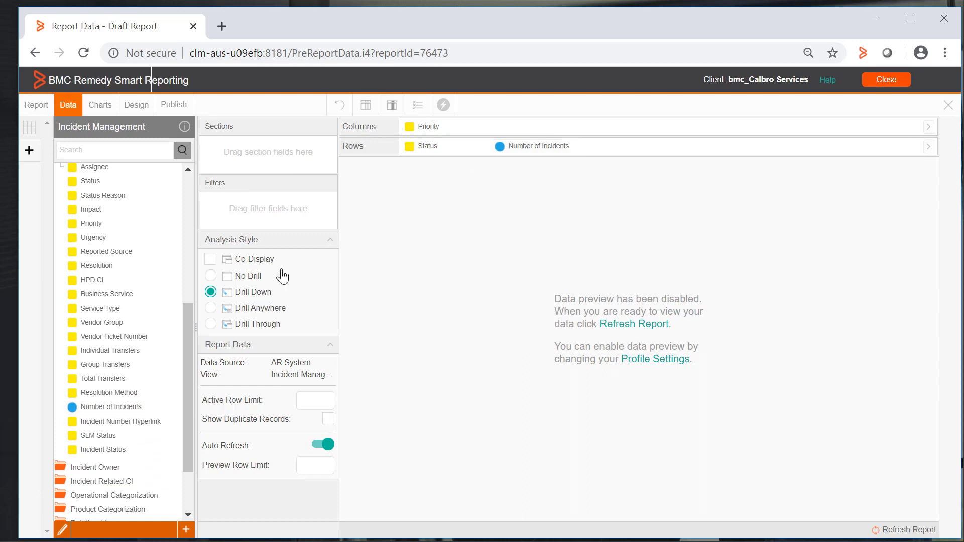
- Add Status from Incident Details as a report filter and refresh the cross tab report
left_click_drag(185, 312, 185, 273)
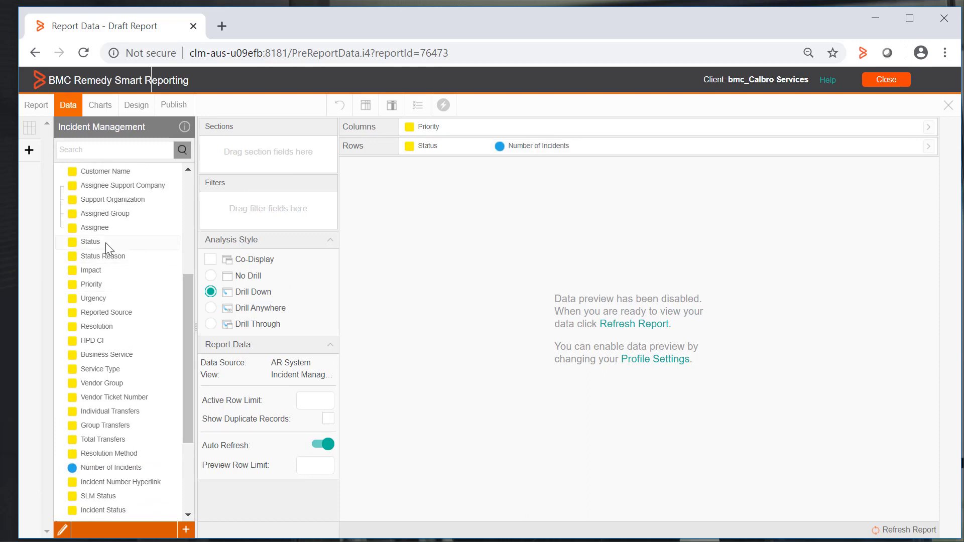
left_click_drag(106, 241, 245, 217)
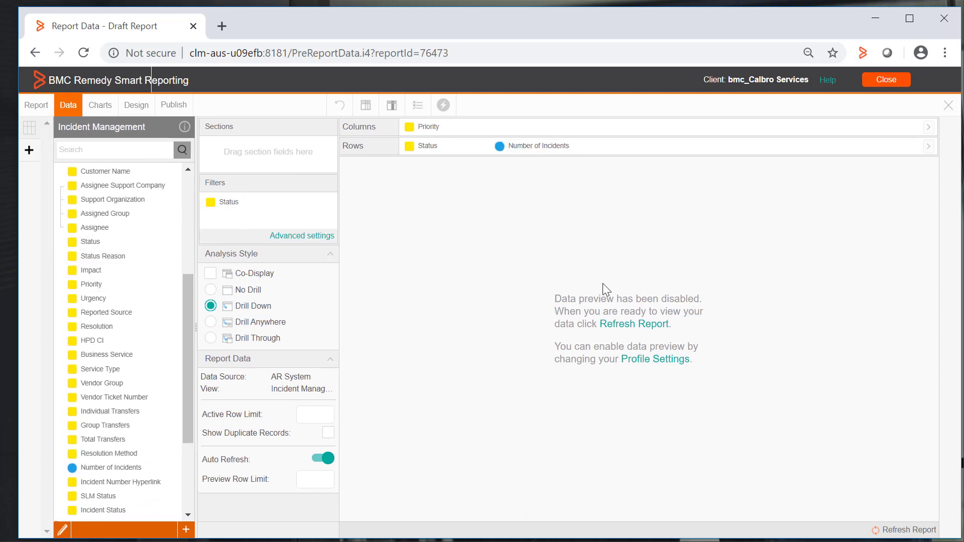
left_click(640, 326)
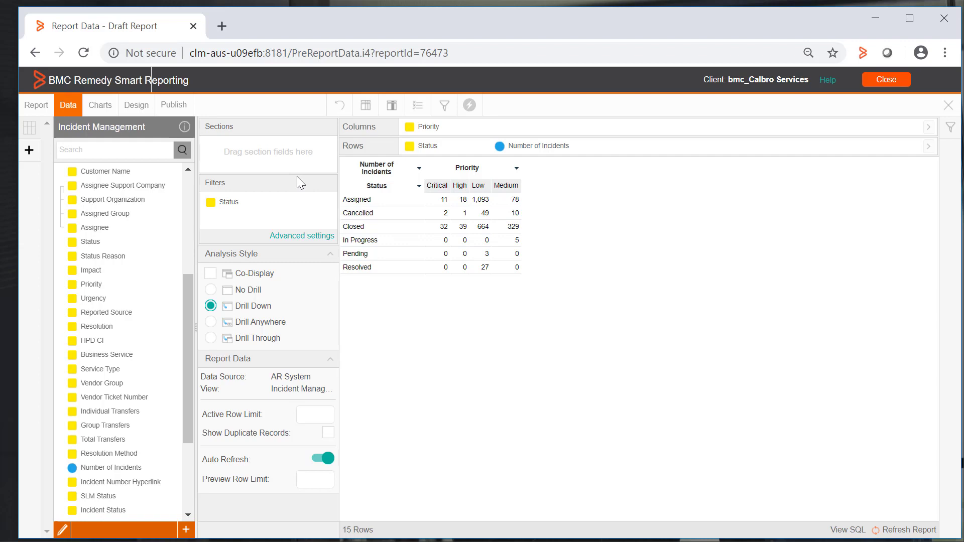
- Save the report as "Incident Cross Tab Report" in the Incident Management folder, declining translation of the changes
left_click(180, 106)
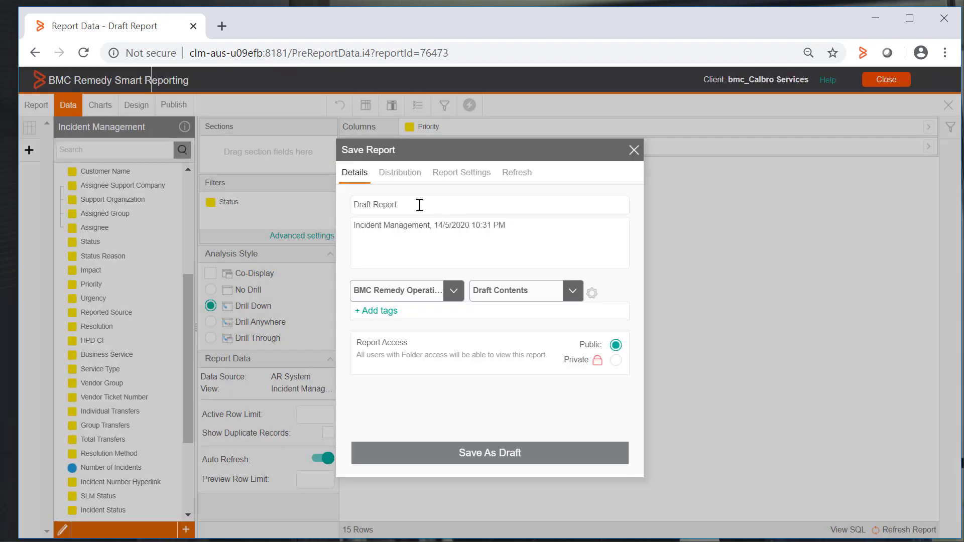
triple_click(419, 205)
type("Incident Cross Tab")
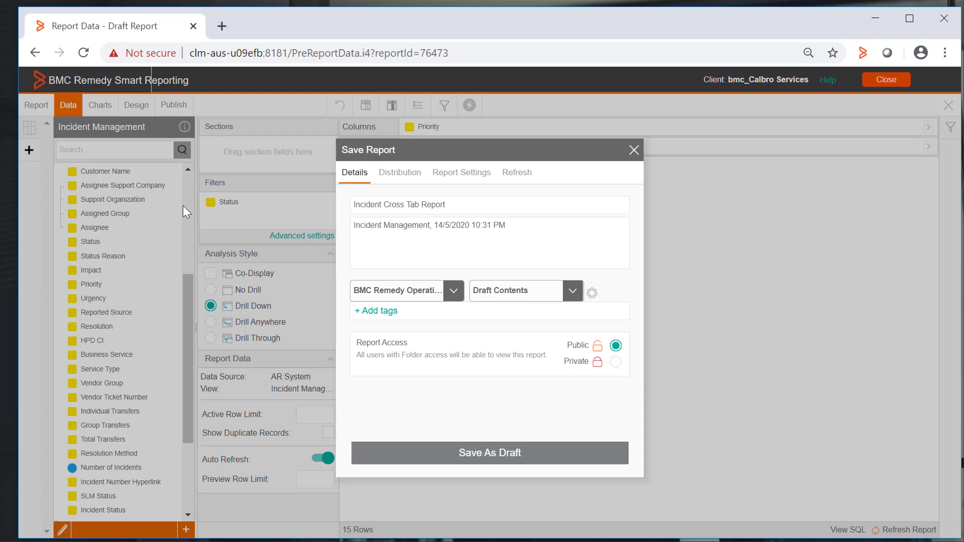
left_click(499, 294)
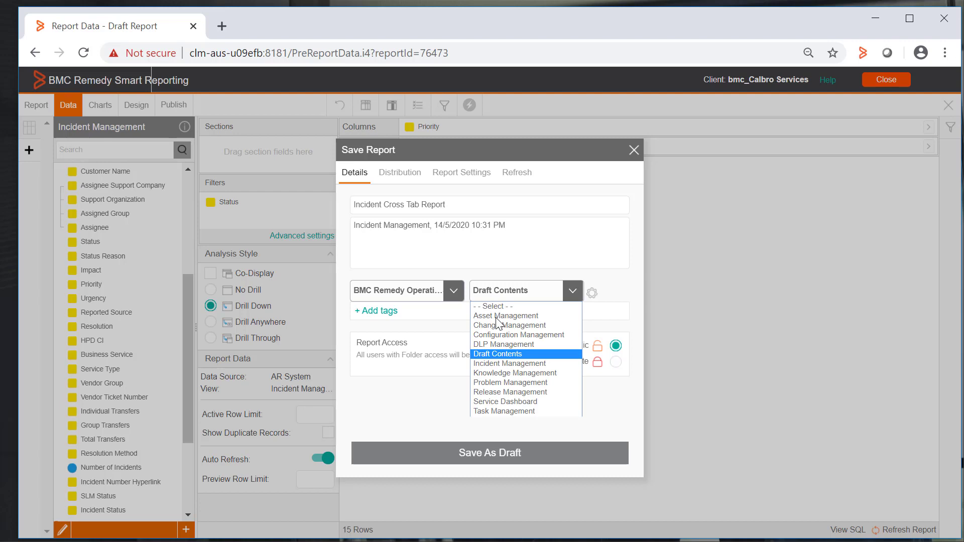
left_click(500, 363)
left_click(483, 450)
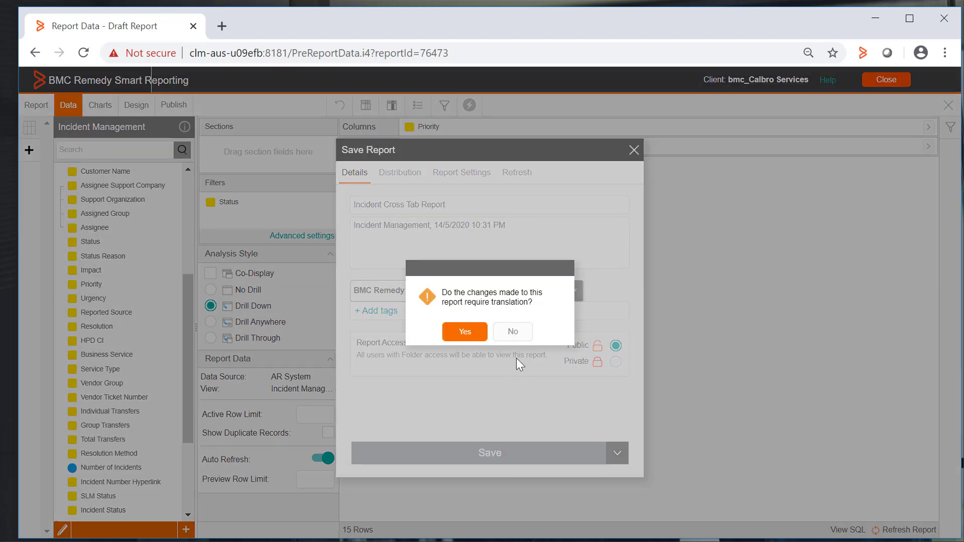
left_click(524, 330)
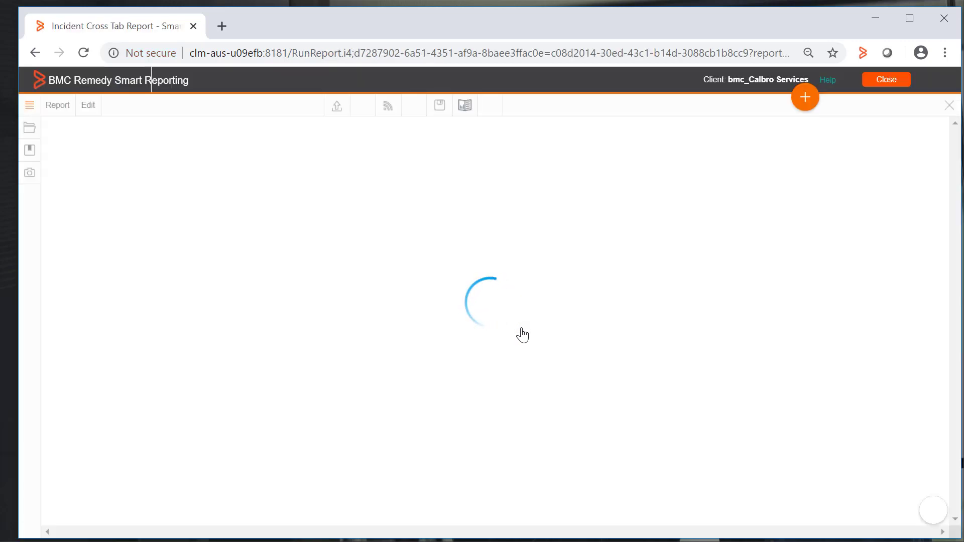
- Create a new report based on the Incident Management view
left_click(804, 96)
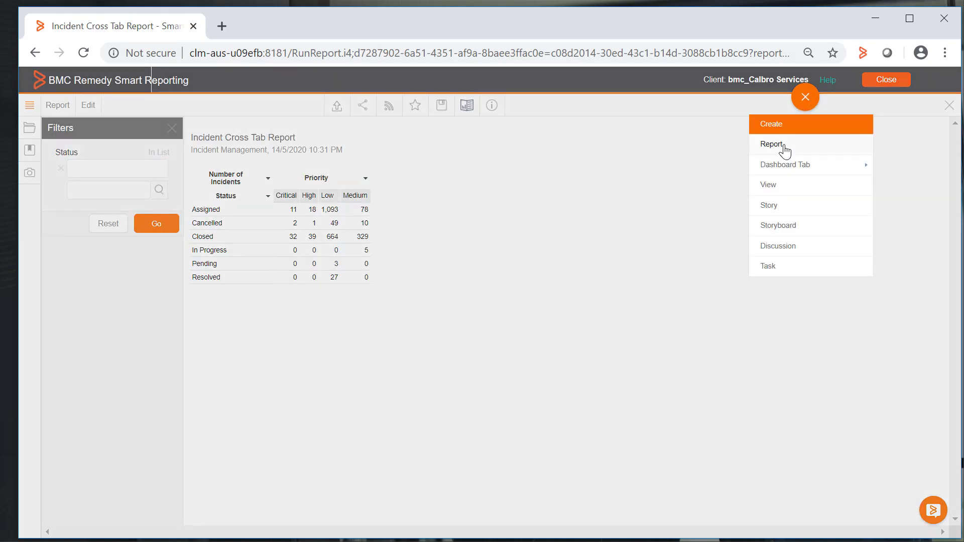
left_click(783, 147)
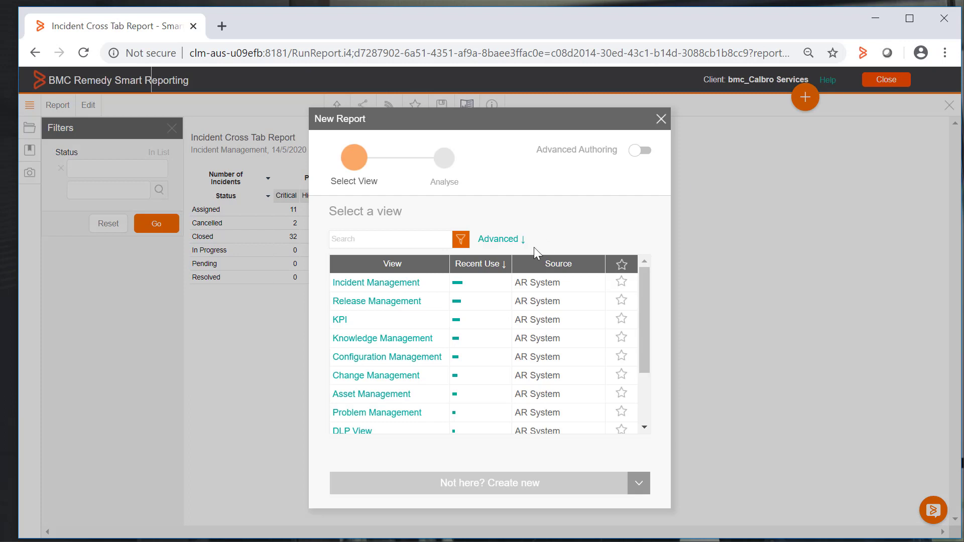
left_click(401, 282)
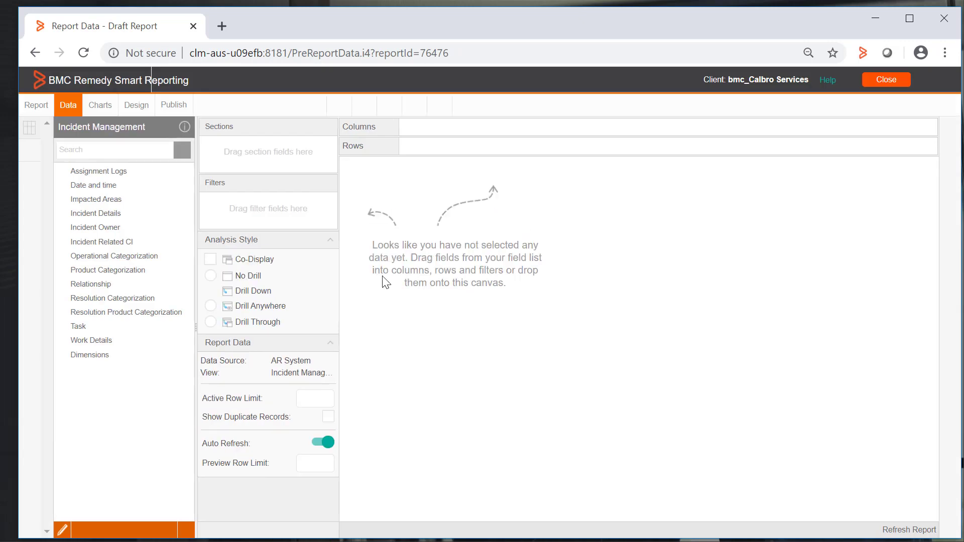
- Find Number of Incidents and Status under Incident Details and add both as report columns
left_click(115, 215)
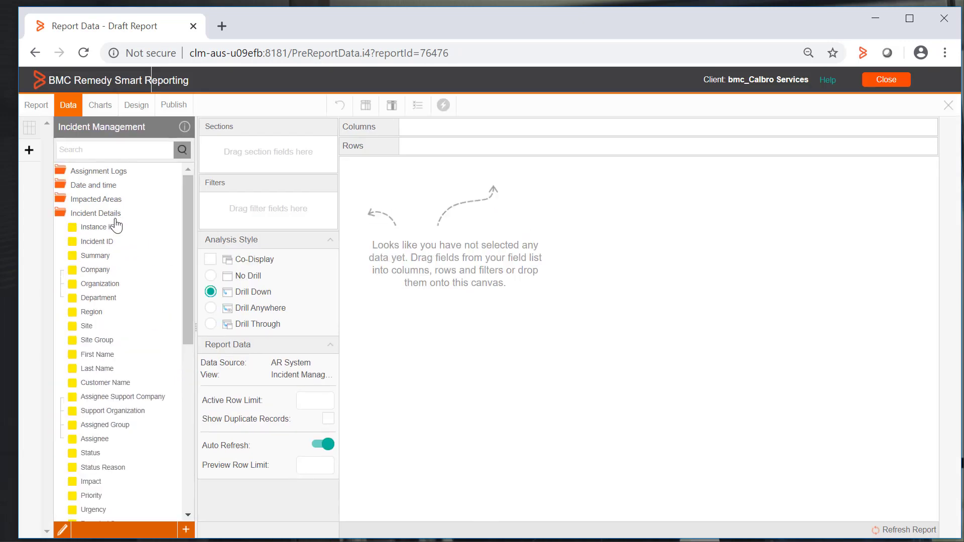
left_click(104, 150)
type("number")
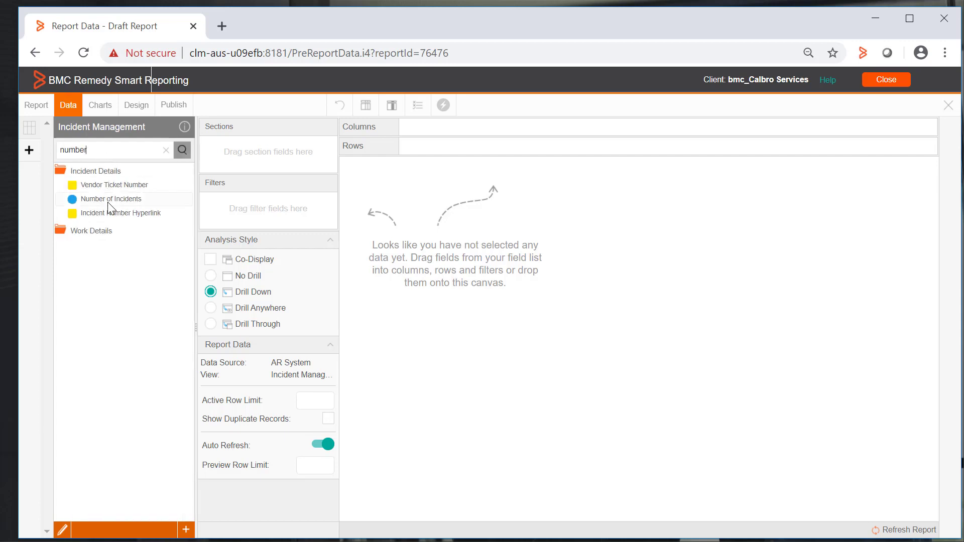
left_click_drag(154, 200, 427, 139)
left_click(165, 150)
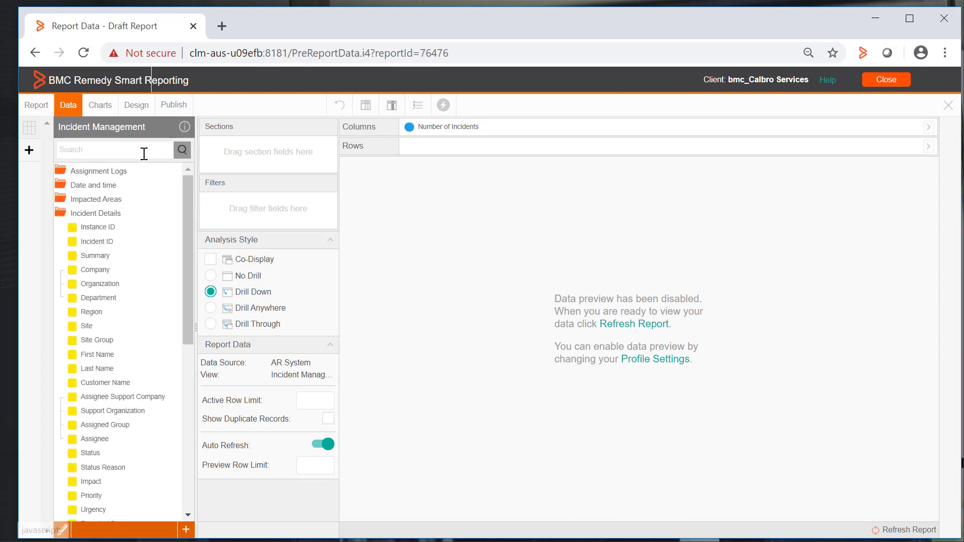
left_click(142, 151)
type("stat")
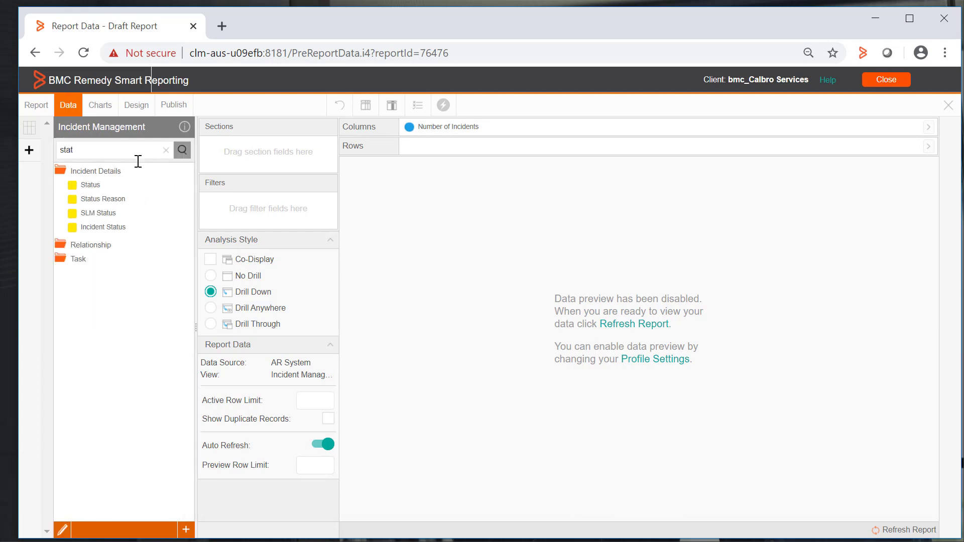
left_click_drag(98, 184, 549, 134)
left_click(165, 150)
- Add Priority as the third report column and Status from Incident Details as a report filter
left_click(135, 151)
type("p")
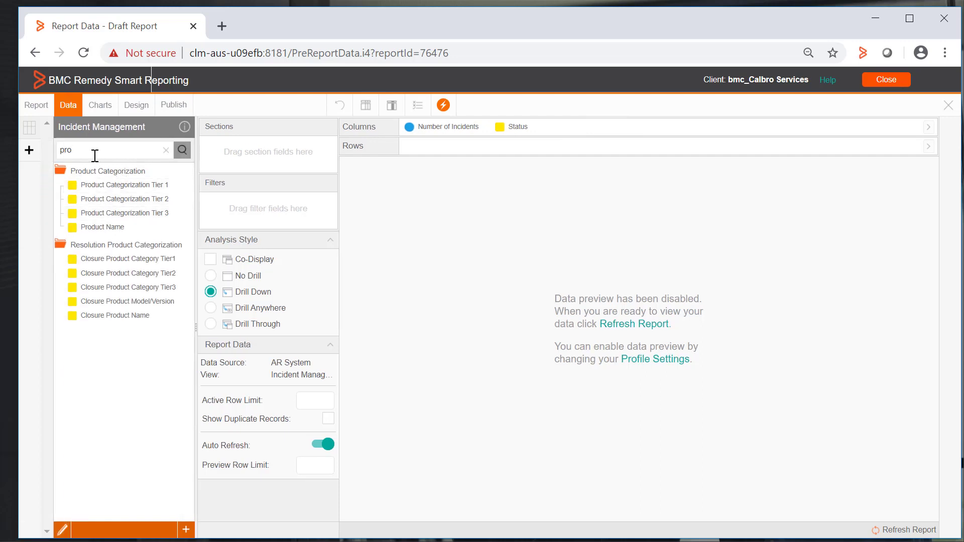
type("ri")
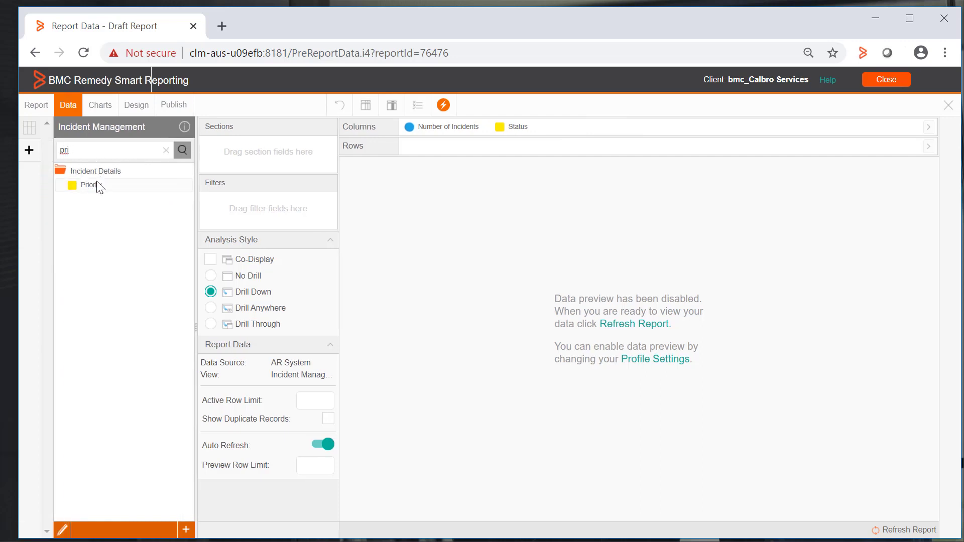
left_click_drag(95, 184, 605, 135)
left_click(165, 150)
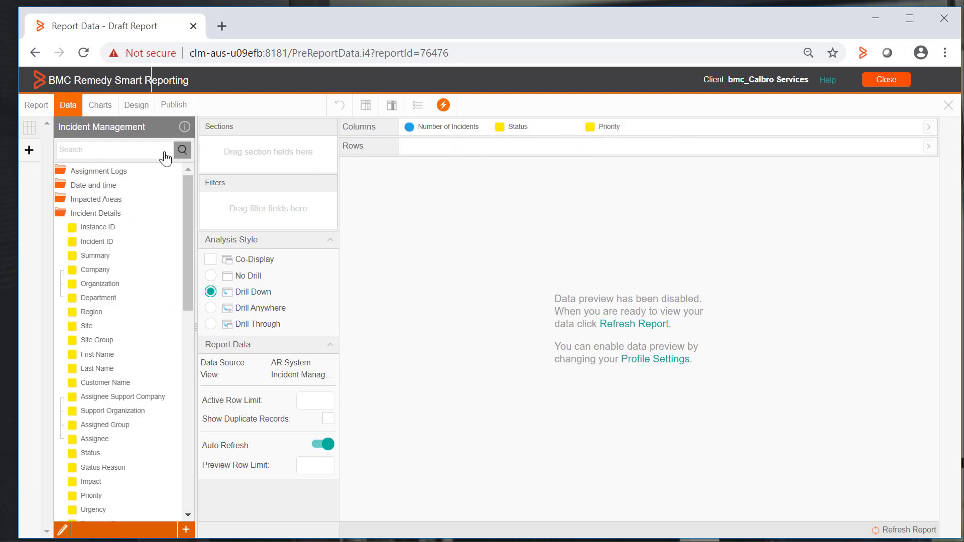
left_click_drag(188, 236, 195, 284)
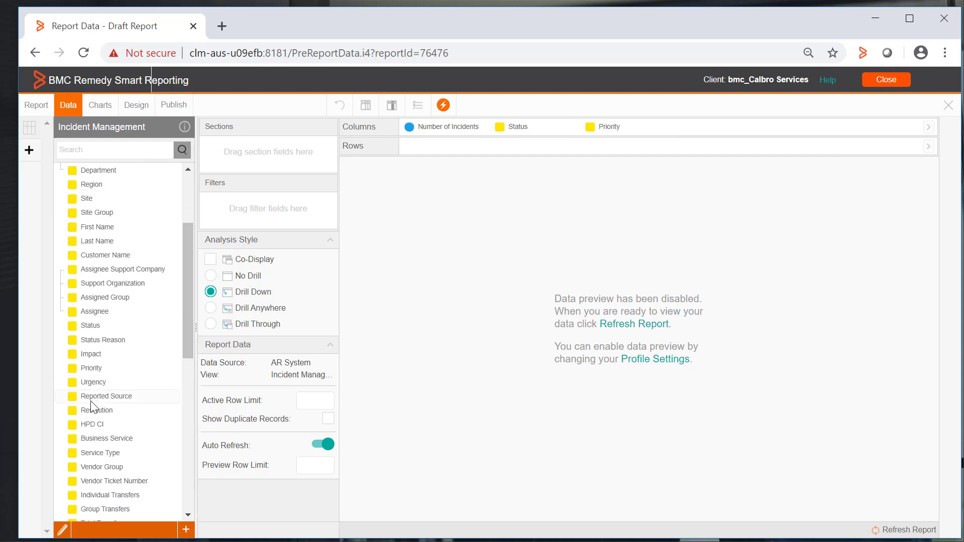
left_click_drag(107, 321, 287, 207)
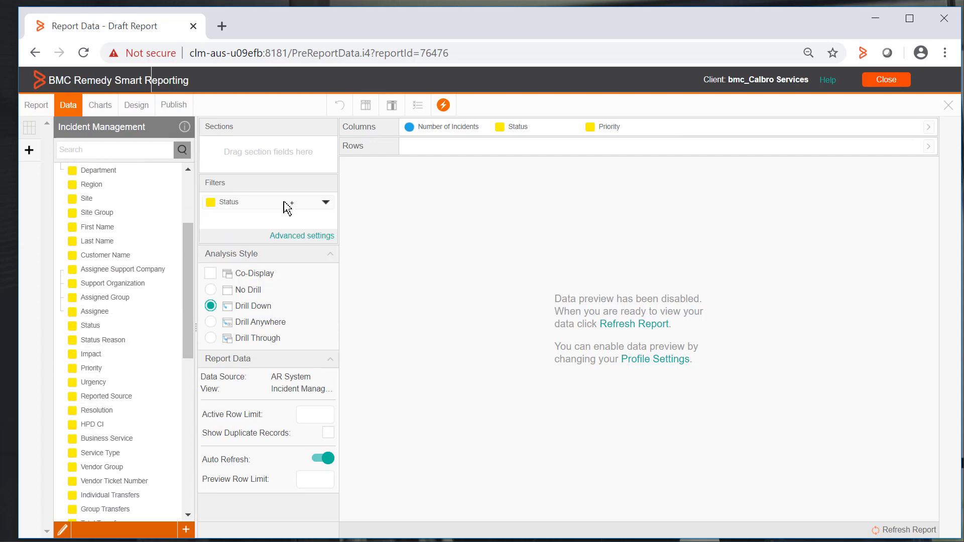
- Start a chart for the report and set its type to Pie
left_click(100, 104)
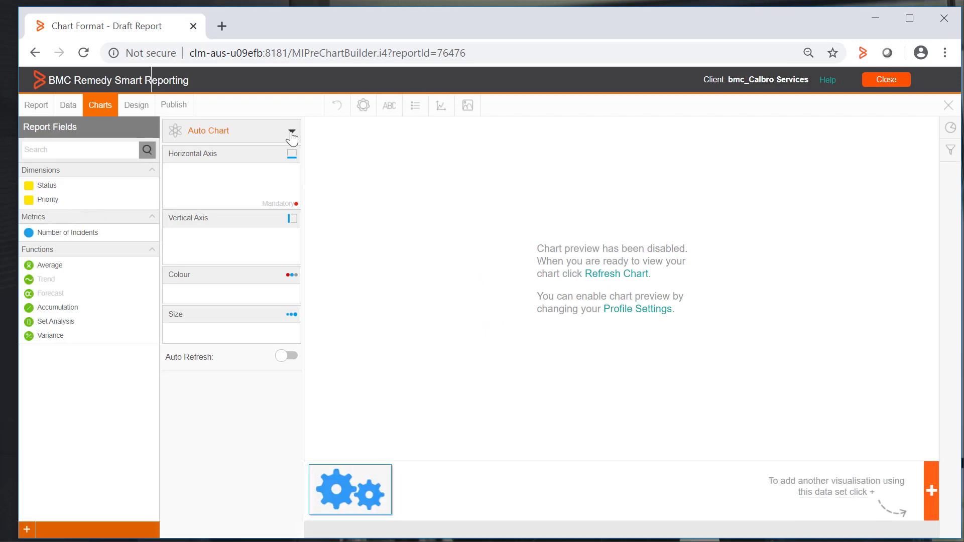
left_click(291, 133)
left_click(322, 172)
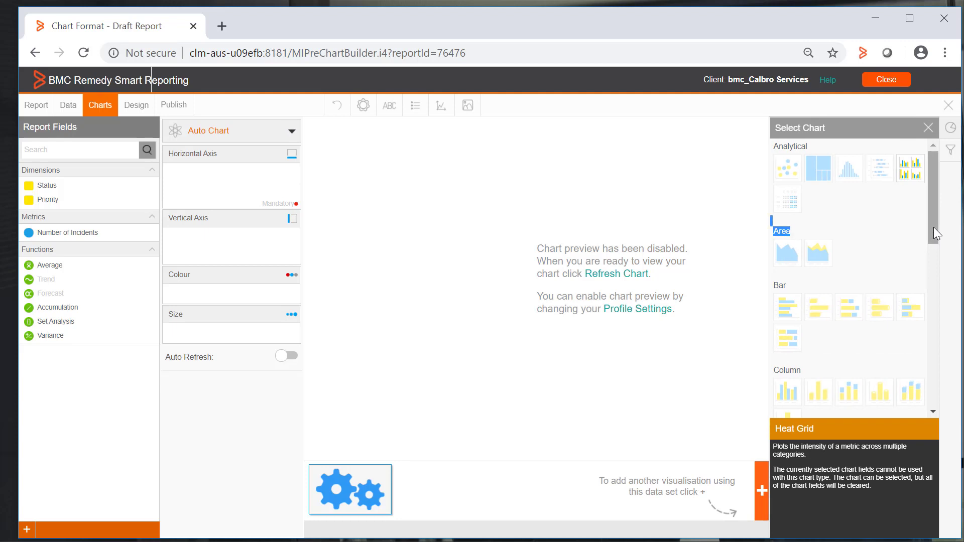
scroll(933, 251, "down", 3)
scroll(937, 327, "down", 5)
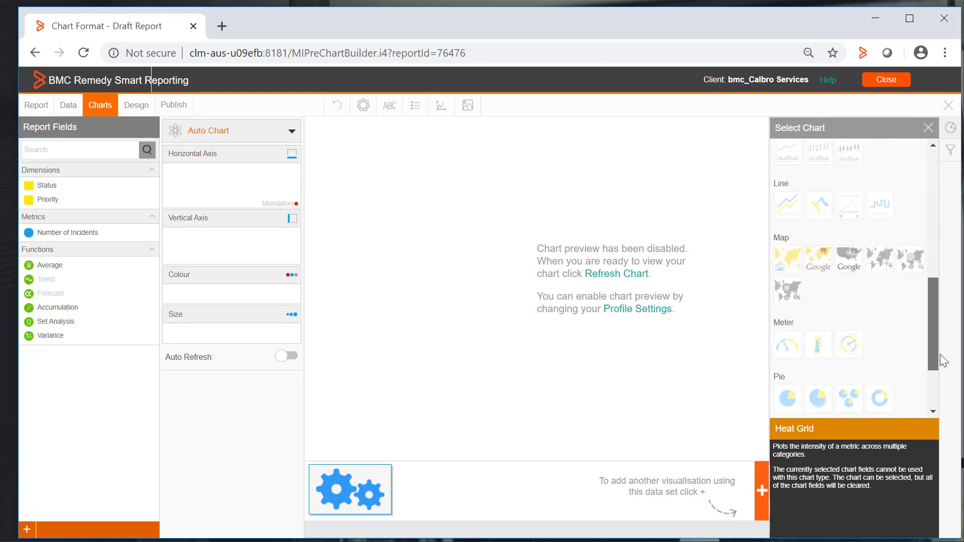
left_click(787, 392)
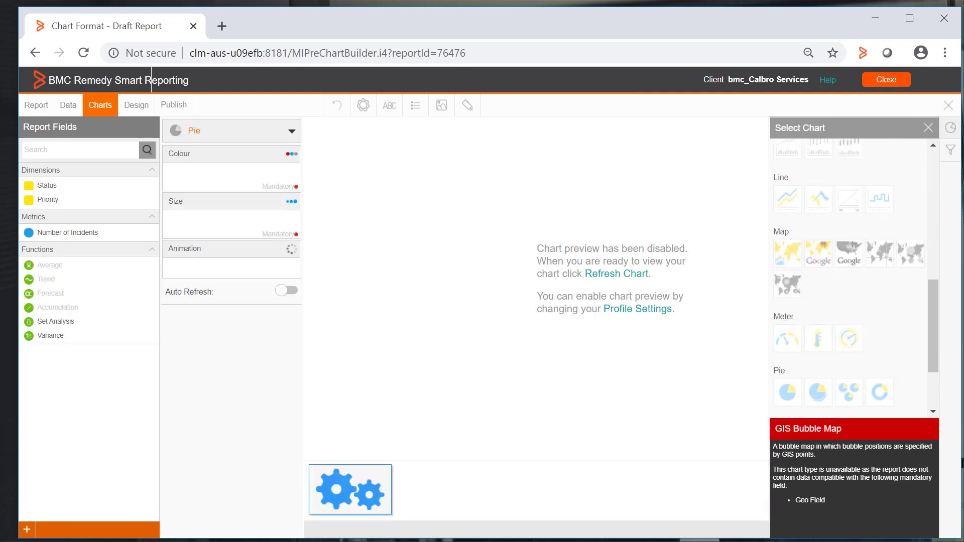
left_click(927, 125)
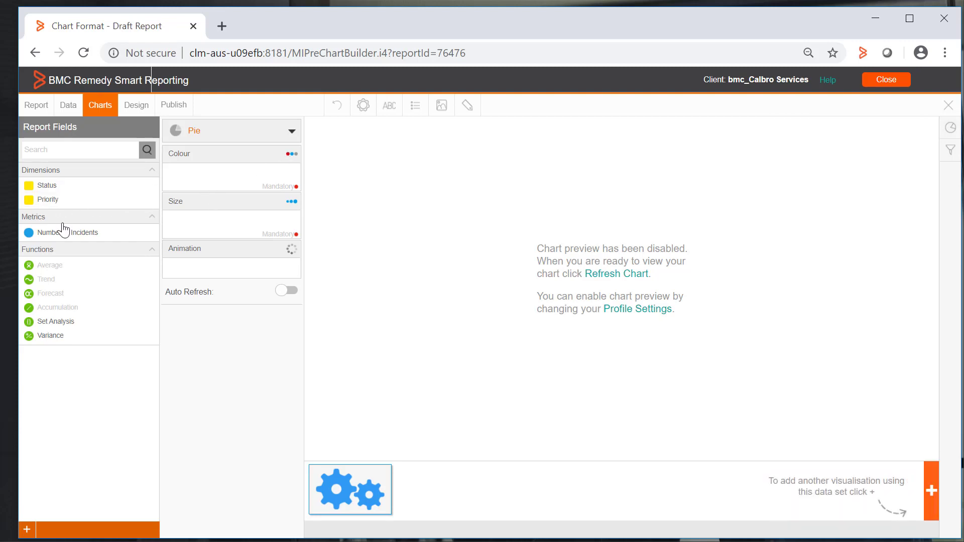
- Assign Number of Incidents to the pie's size and Priority to its colour, and refresh the chart
left_click_drag(94, 229, 215, 223)
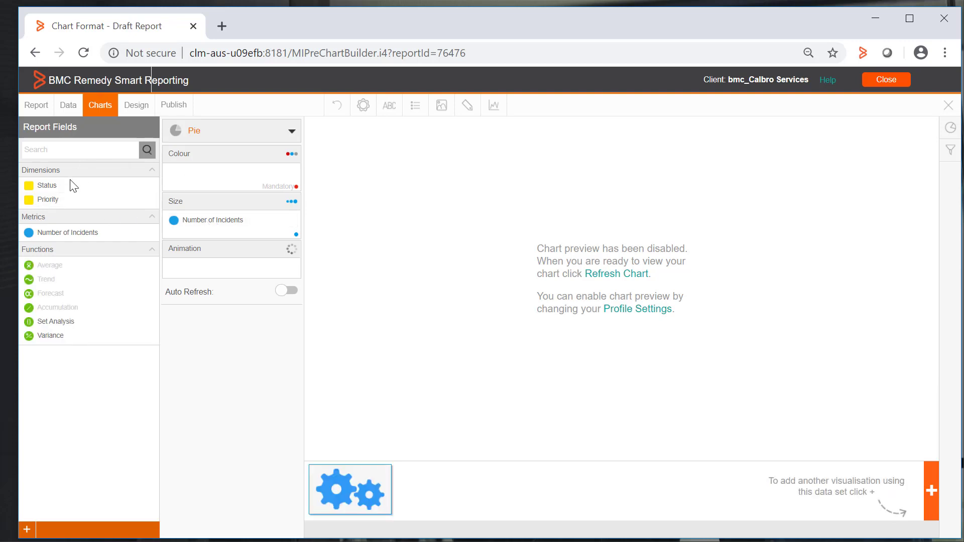
left_click_drag(56, 201, 215, 176)
left_click(593, 276)
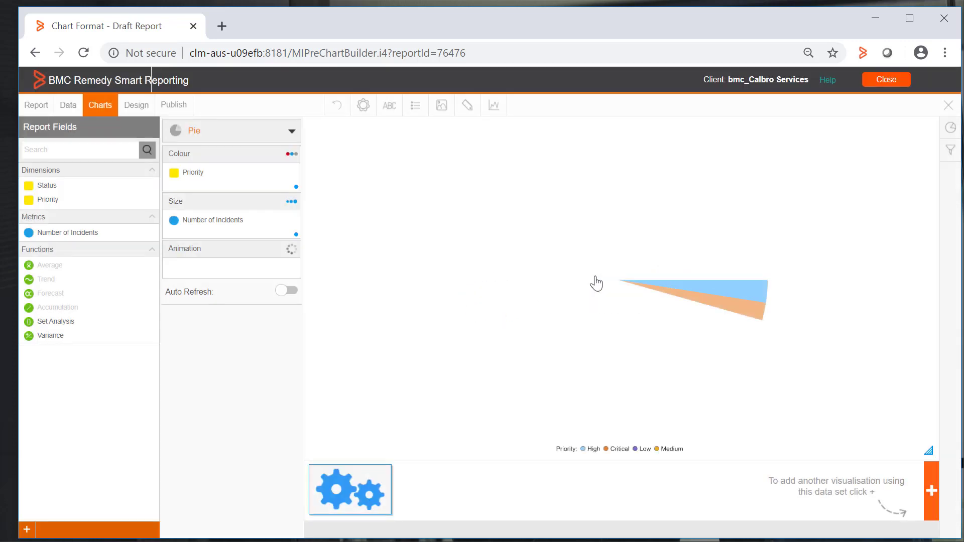
- Save the pie chart report as "Incident Chart" in the Incident Management folder
left_click(173, 107)
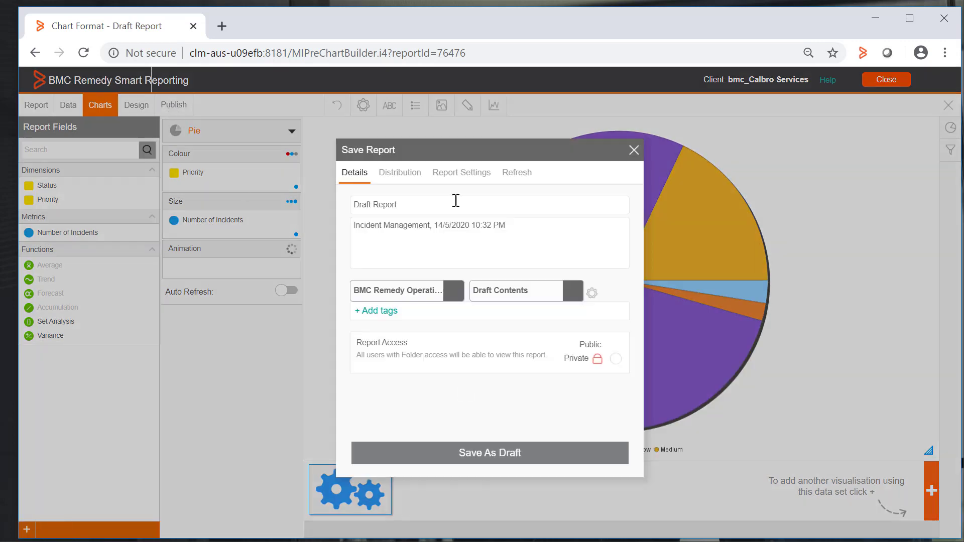
triple_click(428, 206)
type("Incident Chart")
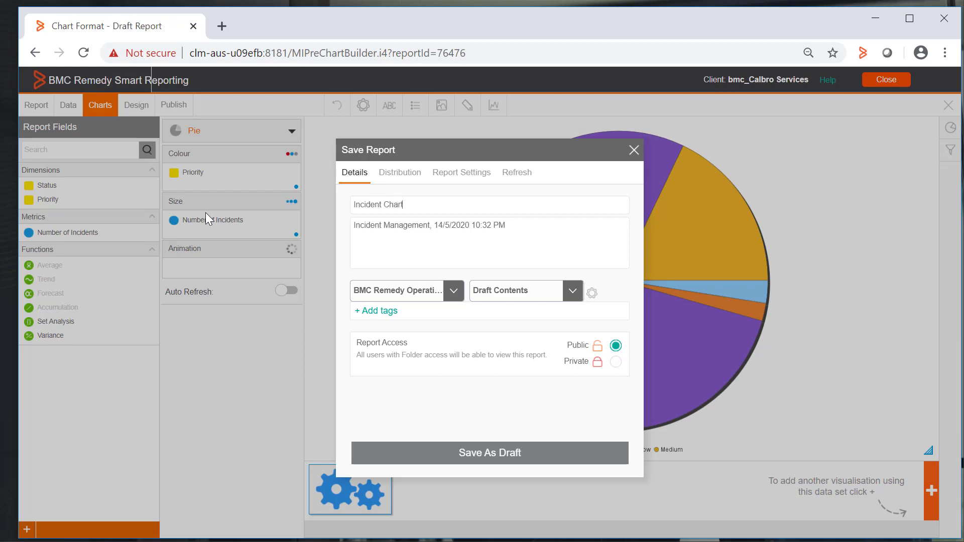
left_click(510, 296)
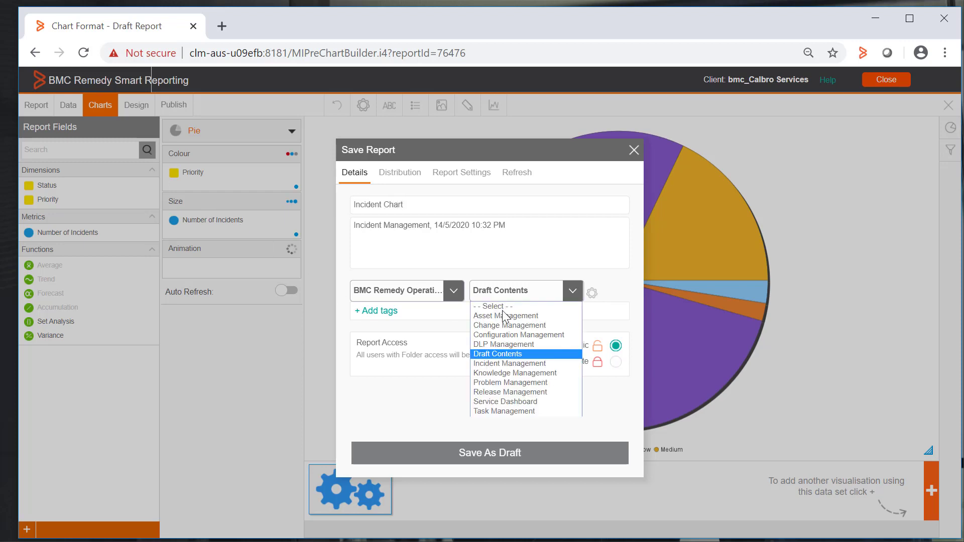
left_click(500, 361)
left_click(489, 454)
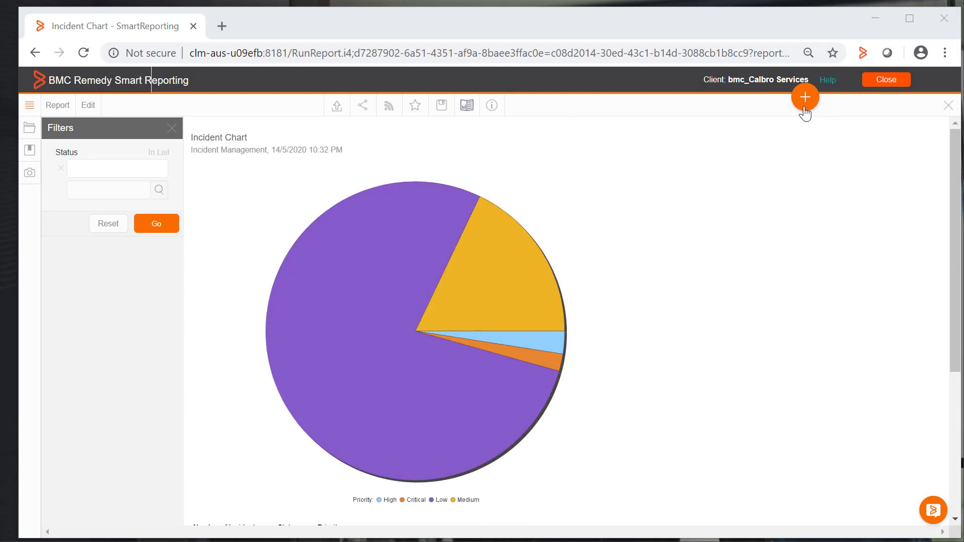
- Browse the Incident Management folder's content and sort it by Last Modified with the newest items first
left_click(28, 108)
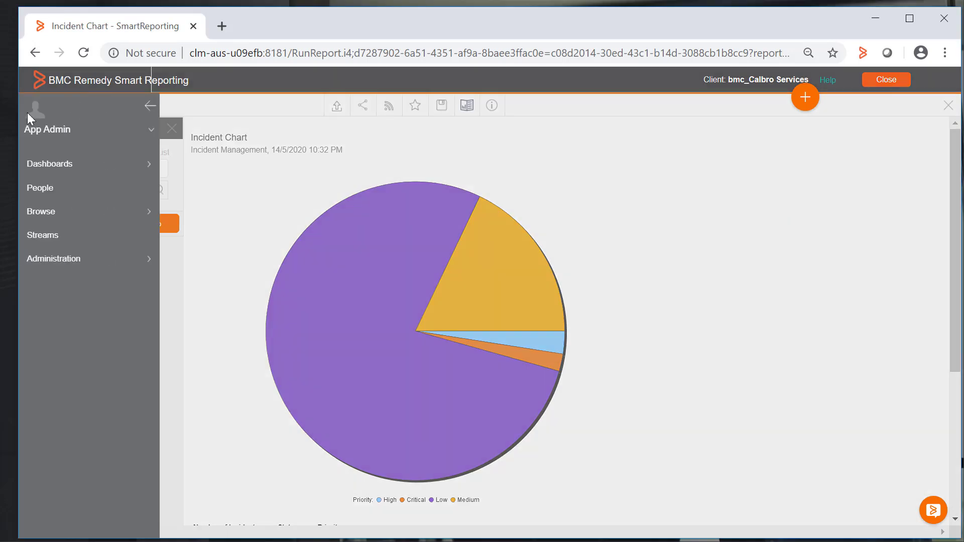
left_click(45, 212)
left_click(50, 231)
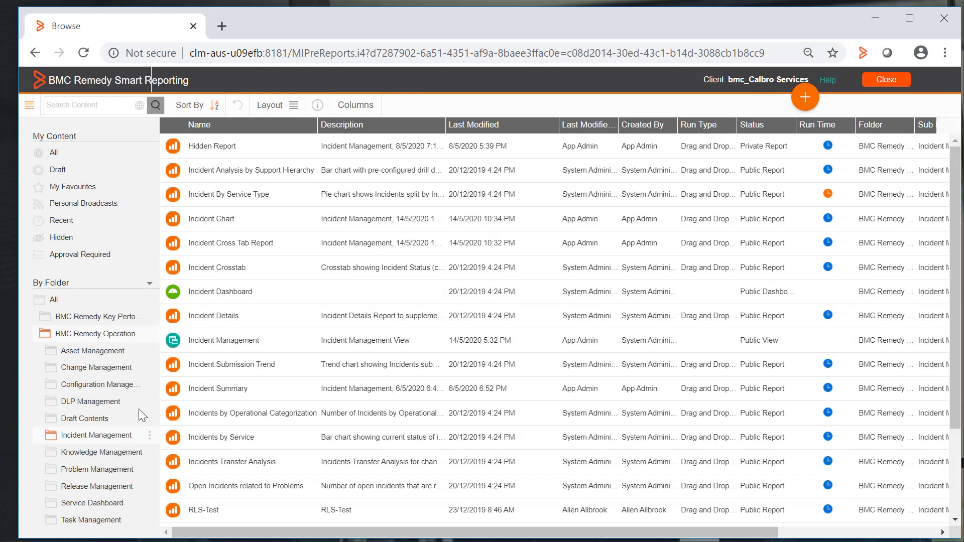
left_click(500, 123)
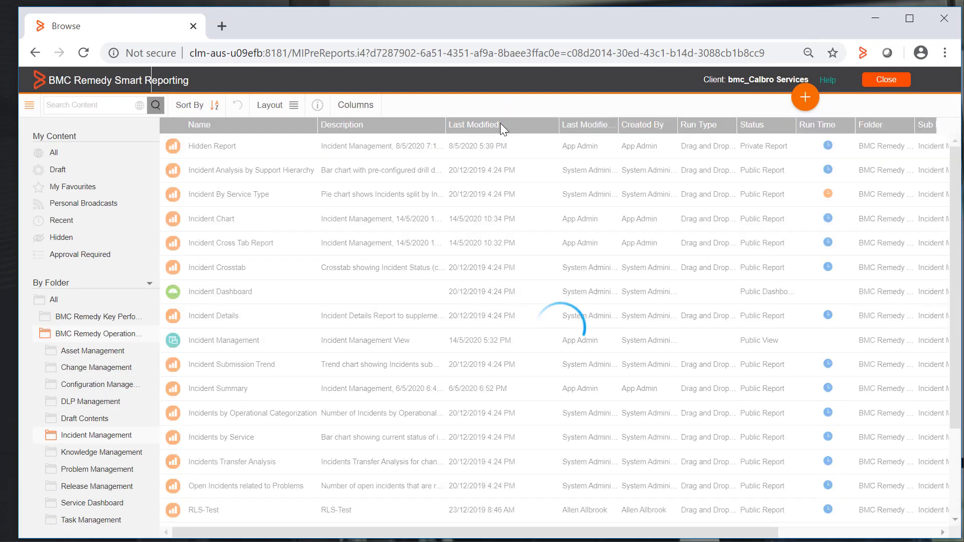
- Open a new version of the Incident Cross Tab Report for editing, refreshing its data and enabling Co-Display
left_click(275, 172)
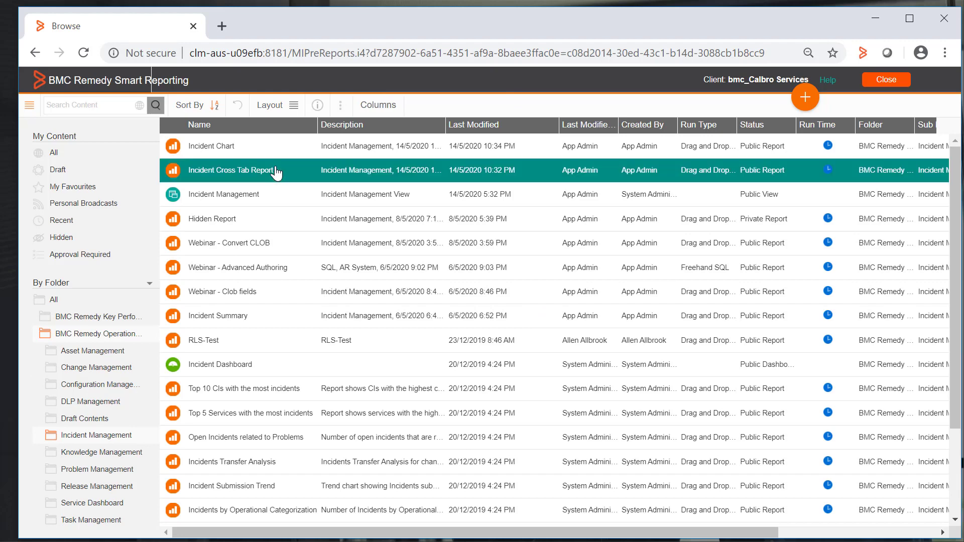
right_click(276, 173)
left_click(291, 199)
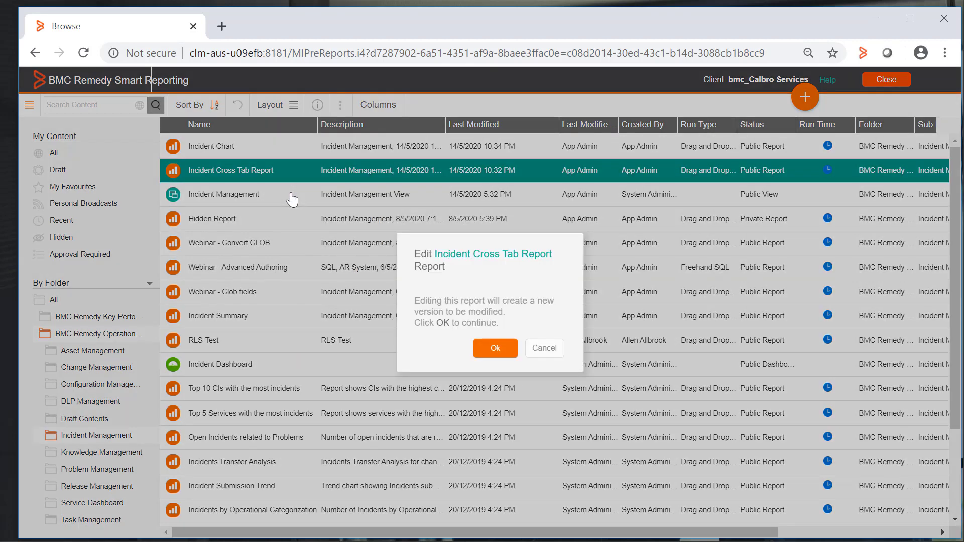
left_click(488, 352)
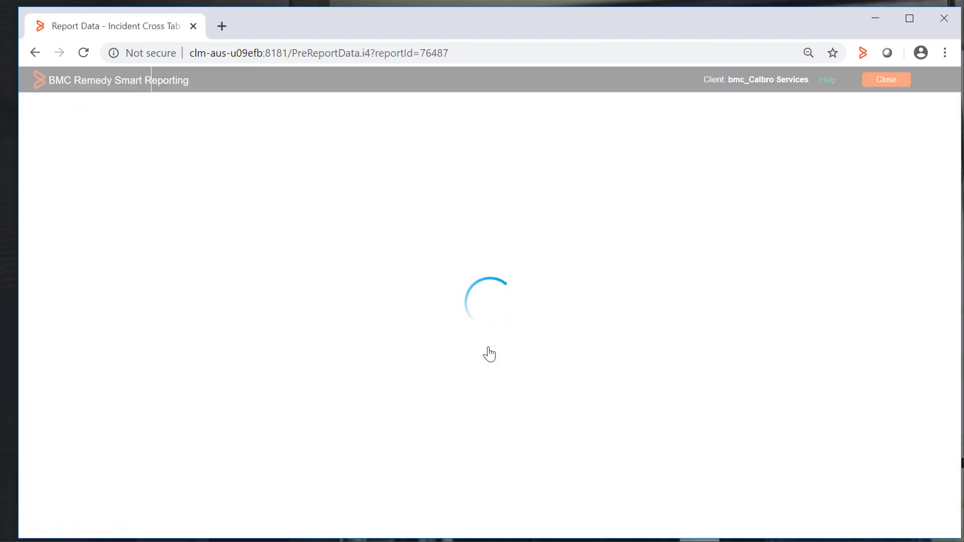
left_click(635, 325)
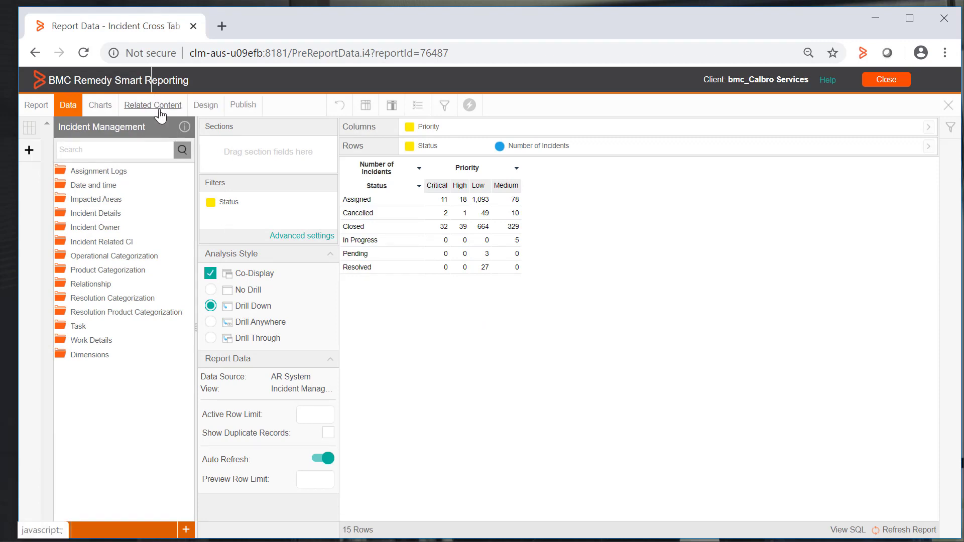
- Search the related content for "Incident Chart" and add that report to the Co-Display Right section
left_click(159, 111)
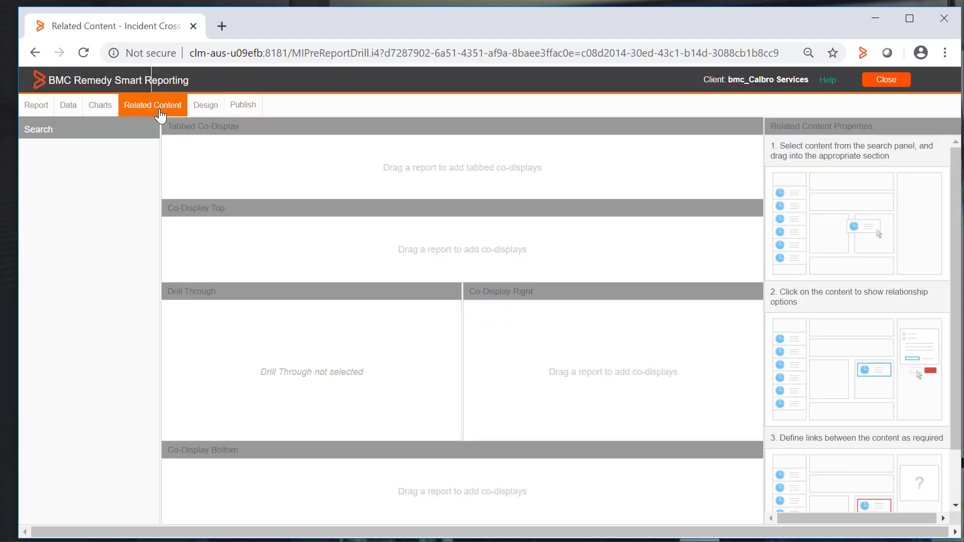
left_click(95, 149)
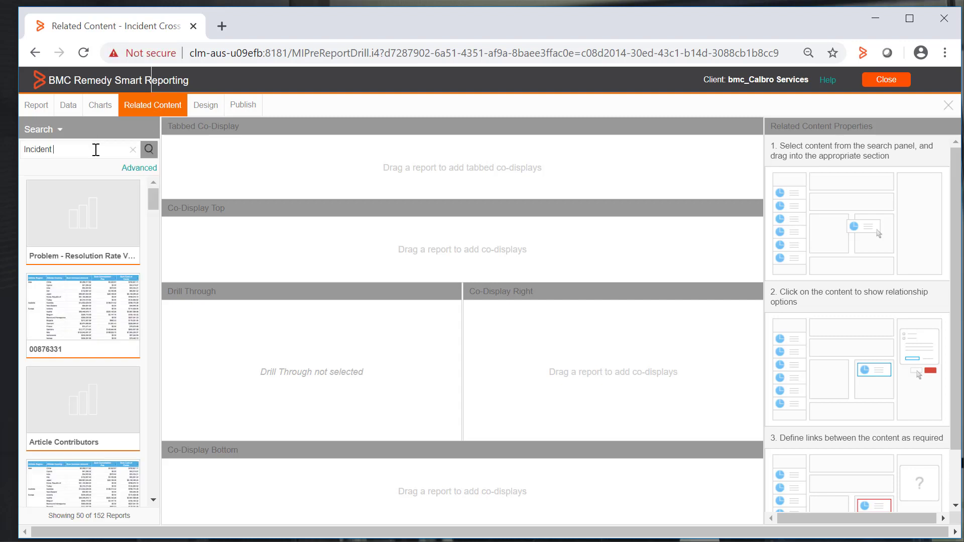
key("Return")
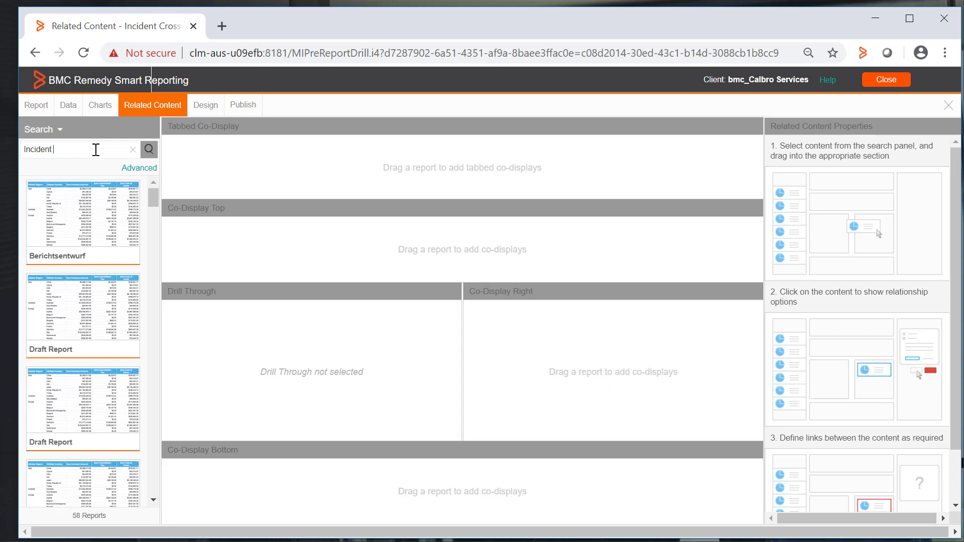
key("Return")
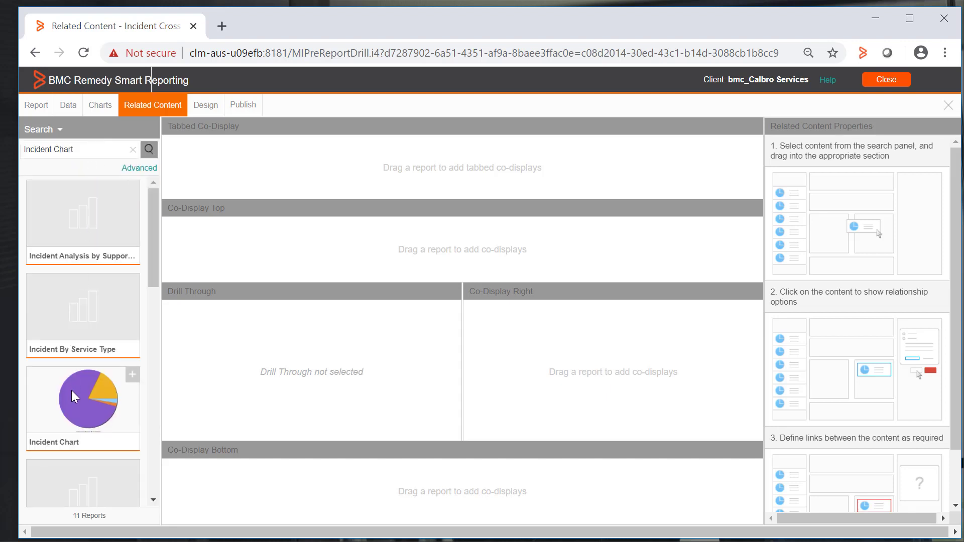
left_click_drag(71, 390, 630, 356)
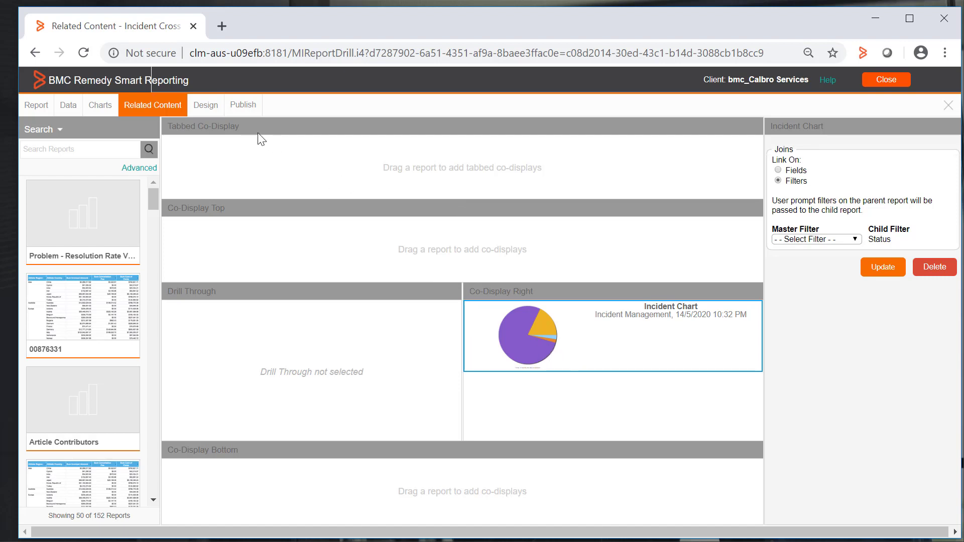
- Save the draft Incident Cross Tab Report as a public report in the Incident Management folder, replacing the active version
left_click(211, 108)
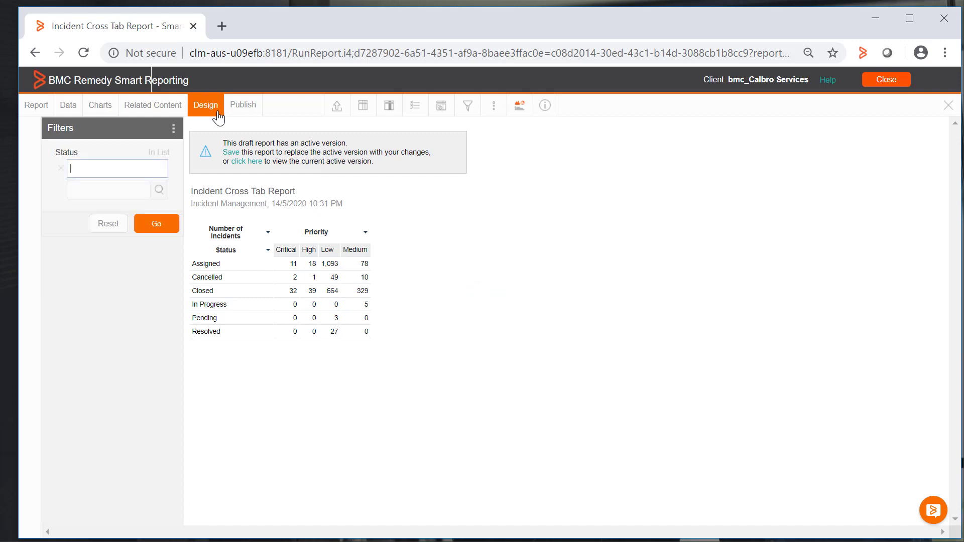
left_click(232, 153)
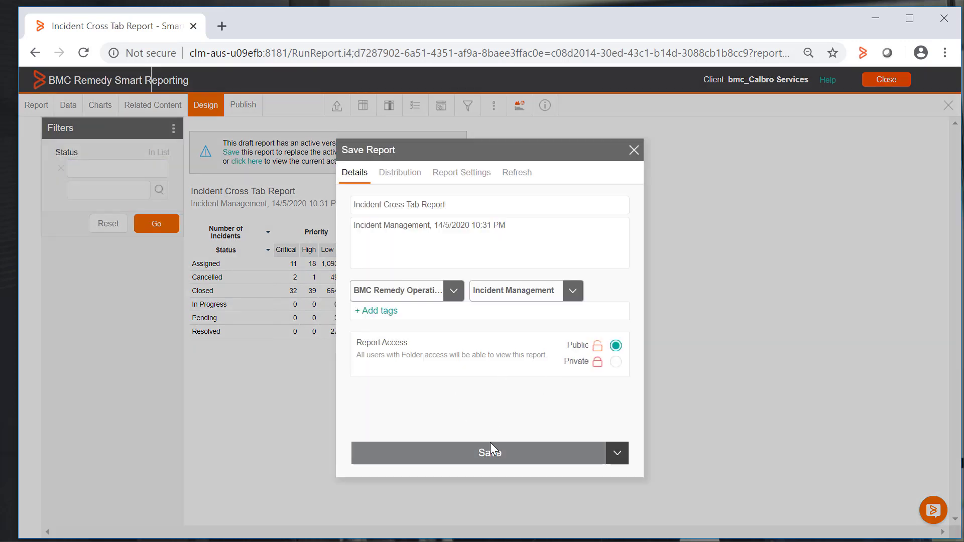
left_click(490, 449)
left_click(510, 339)
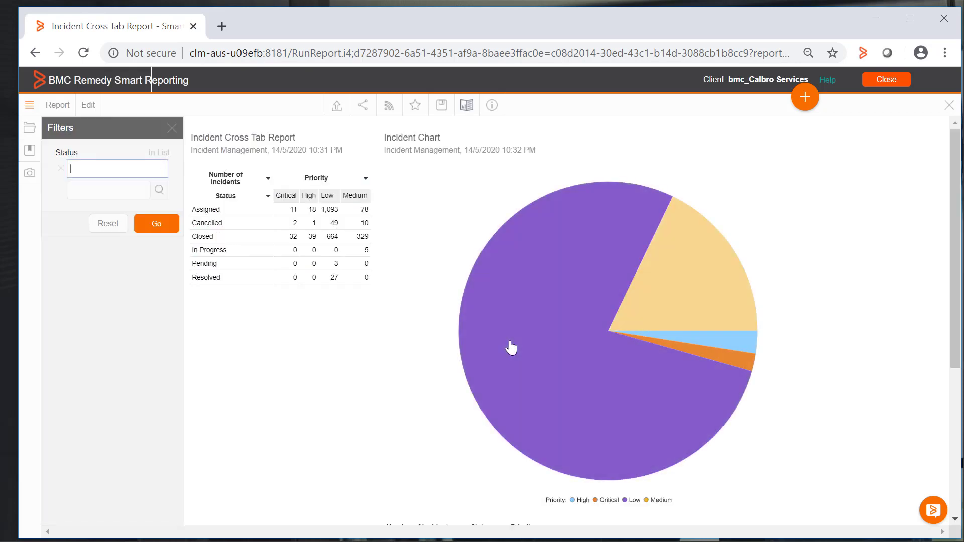
- Filter the report by Status values Assigned, In Progress, Pending and Resolved, and apply the filter
left_click(157, 189)
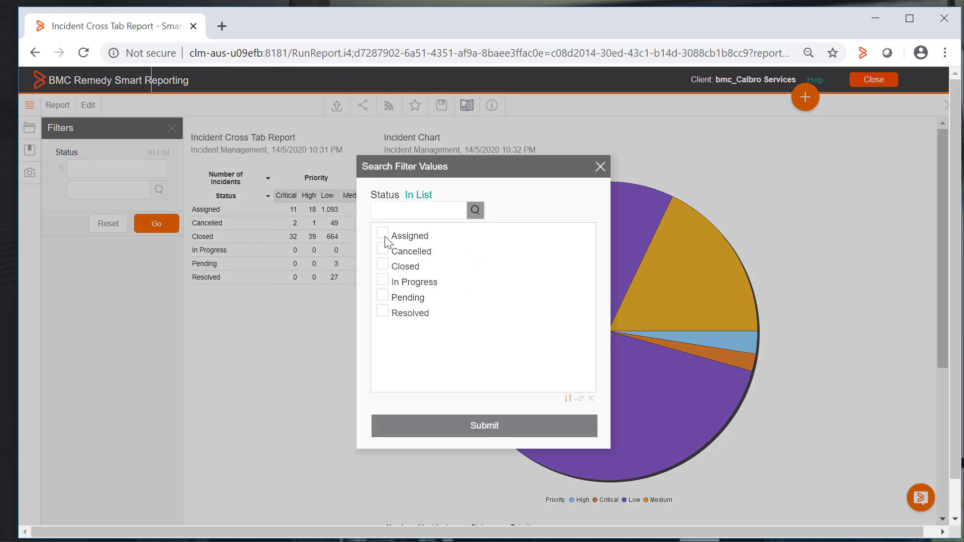
left_click(384, 296)
left_click(383, 311)
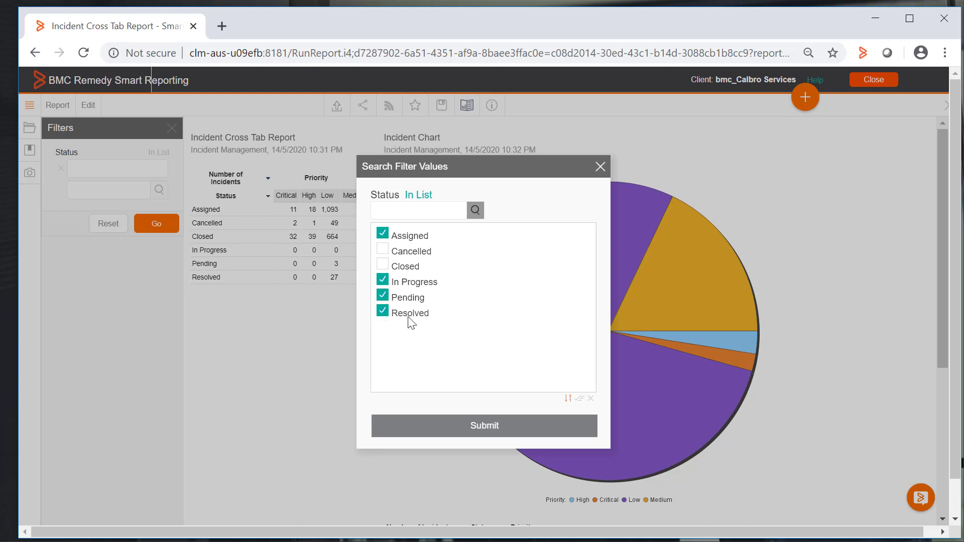
left_click(481, 427)
left_click(153, 288)
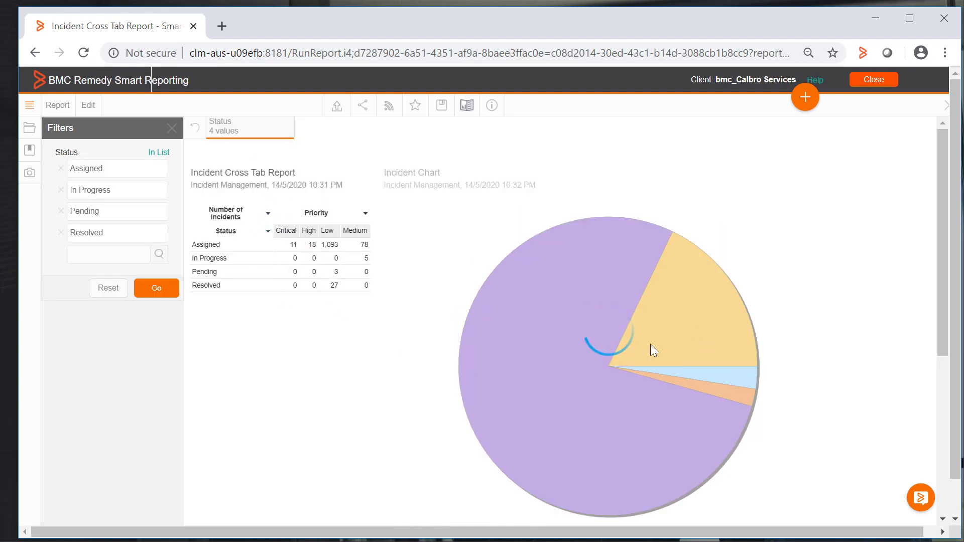
- In a new version of the cross tab report, link the Incident Chart's Status child filter to the Status master filter
left_click(89, 106)
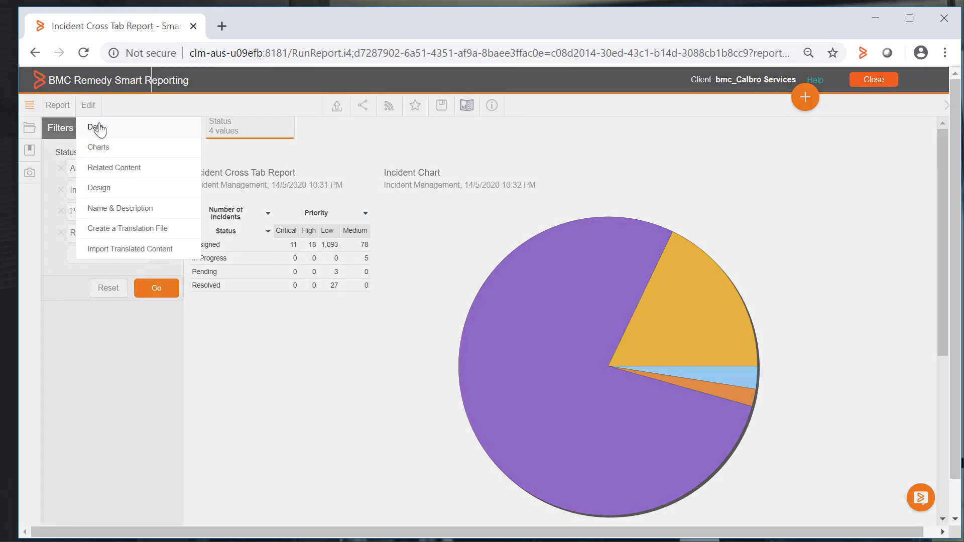
left_click(97, 127)
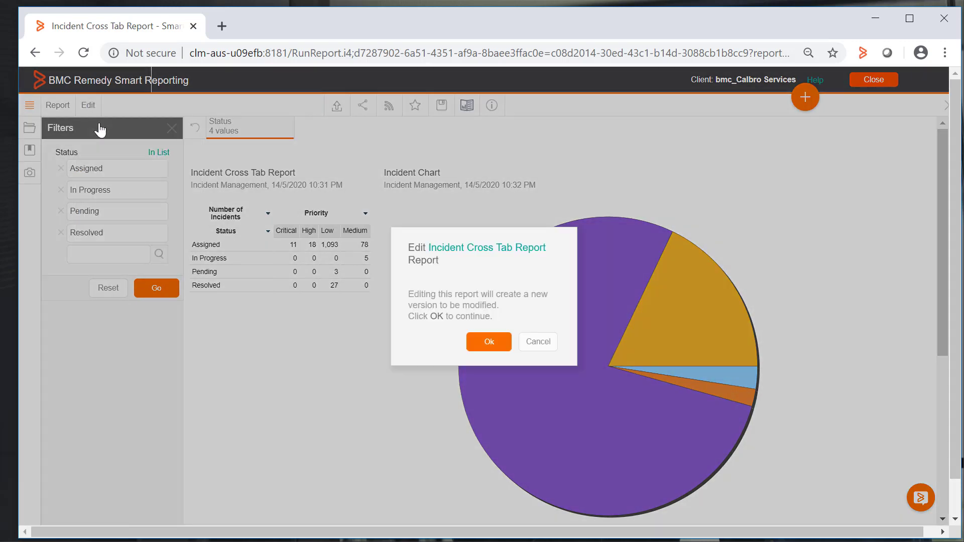
left_click(509, 345)
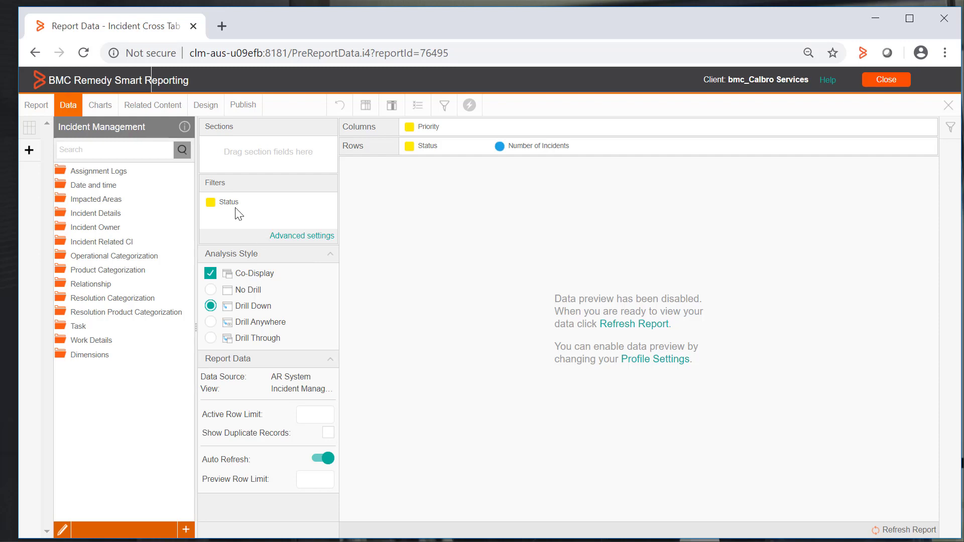
left_click(171, 107)
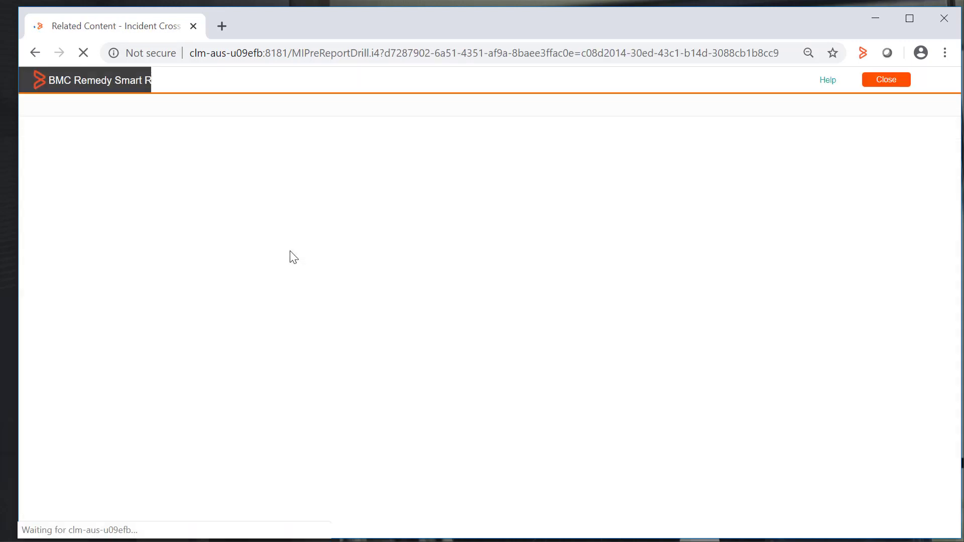
left_click(554, 333)
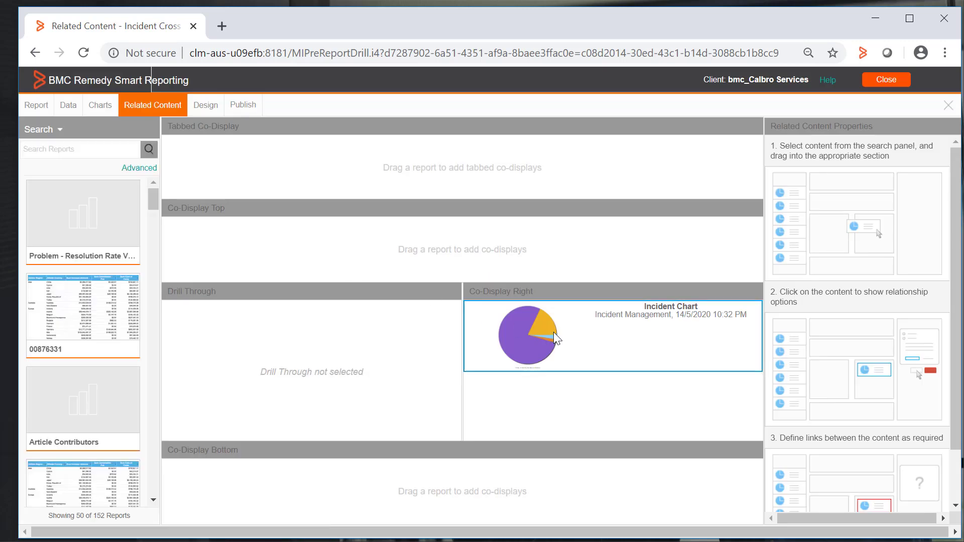
left_click(817, 239)
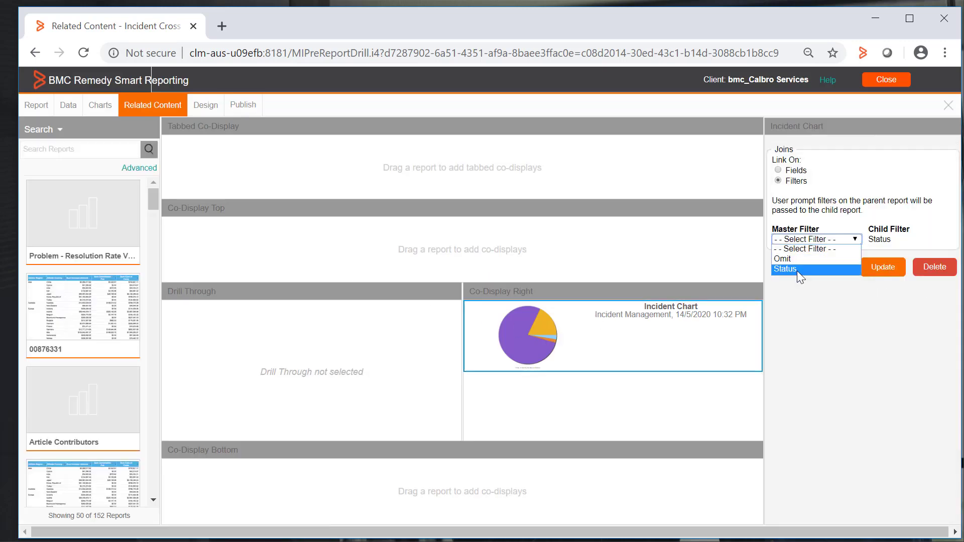
left_click(797, 270)
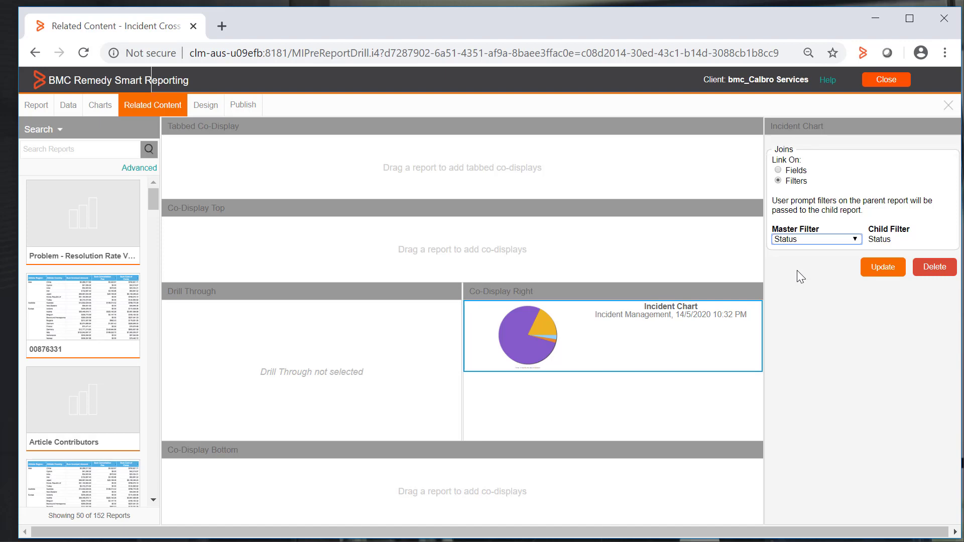
left_click(867, 268)
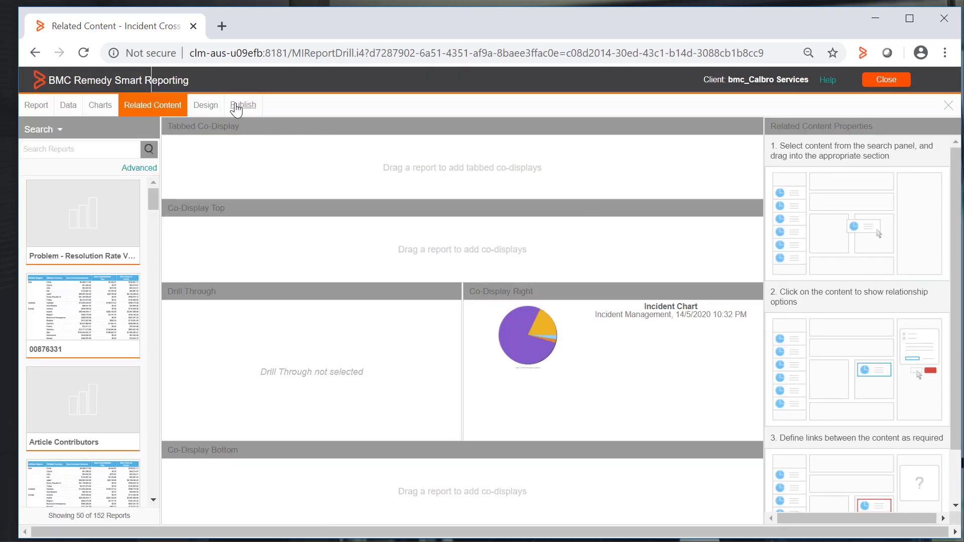
- Publish the cross tab report with the linked filter, marking its changes as not requiring translation
left_click(237, 106)
left_click(460, 447)
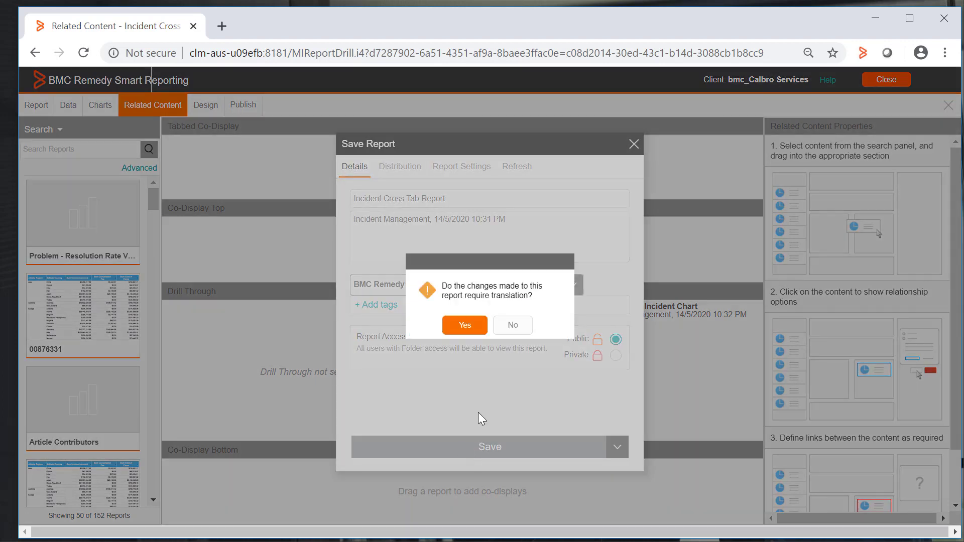
left_click(512, 325)
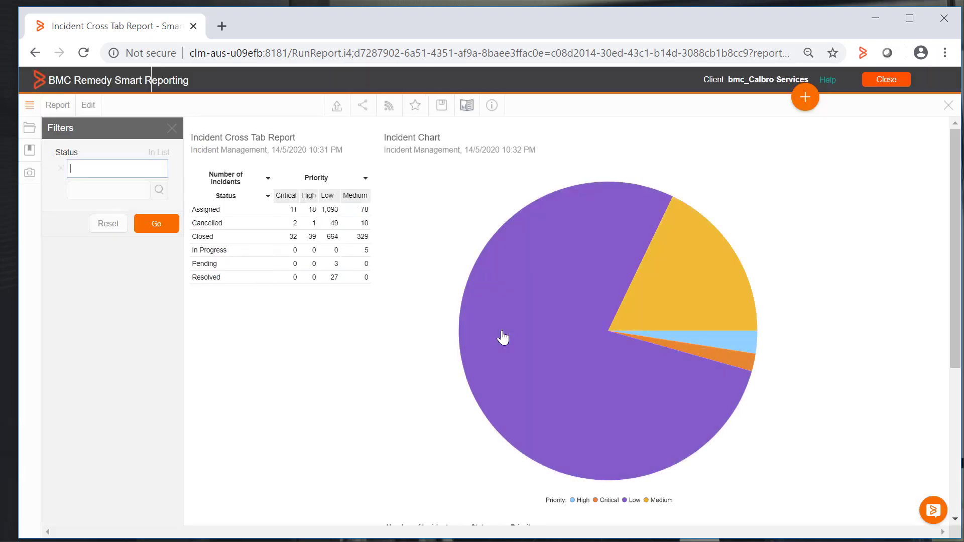
- Filter the report and its co-displayed chart by Status values Assigned, In Progress and Pending
left_click(160, 190)
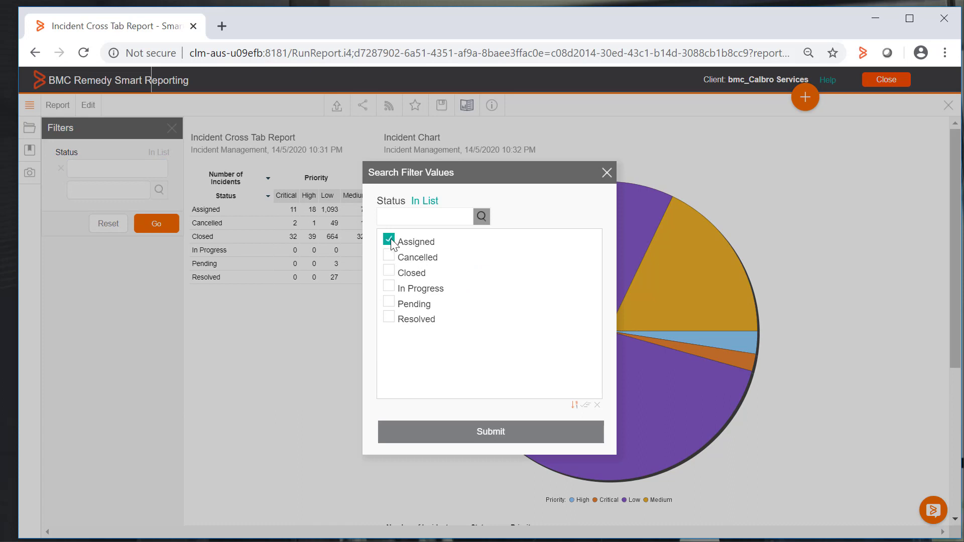
left_click(390, 303)
left_click(429, 431)
left_click(160, 265)
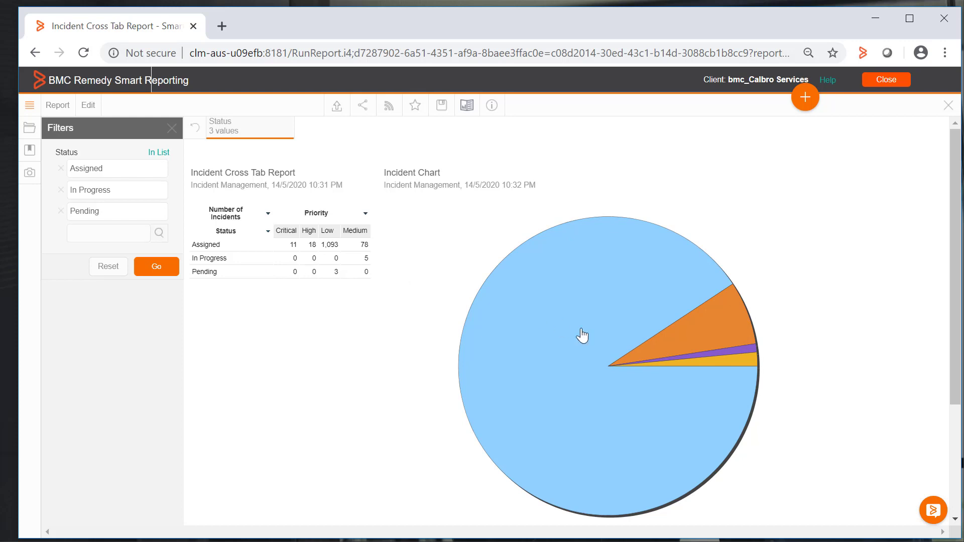
- Open another new version of the cross tab report and delete the Incident Chart from the Co-Display Right section
left_click(89, 106)
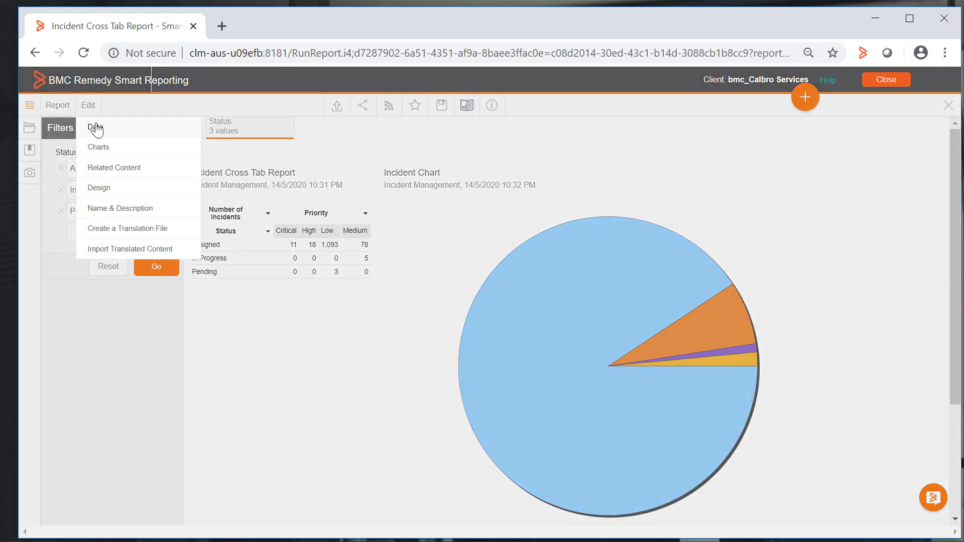
left_click(95, 126)
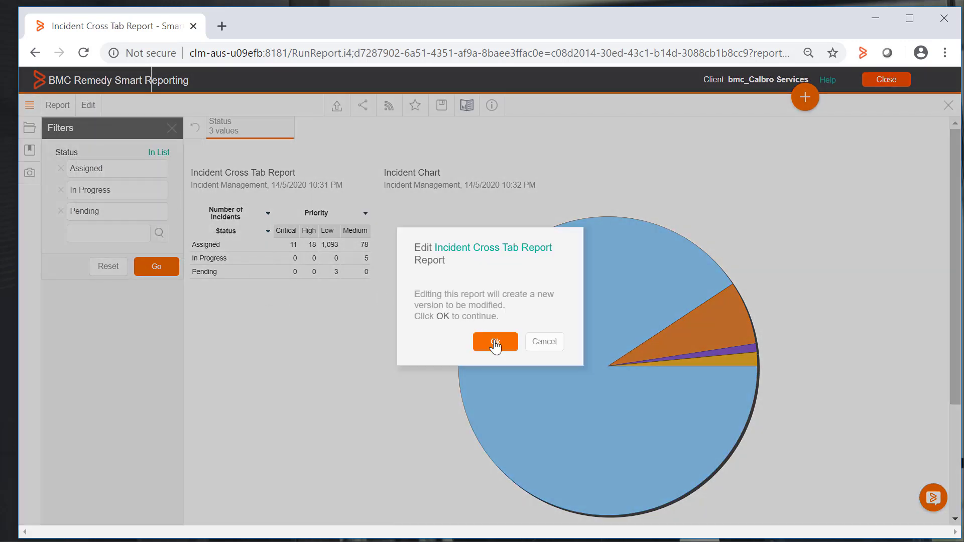
left_click(495, 344)
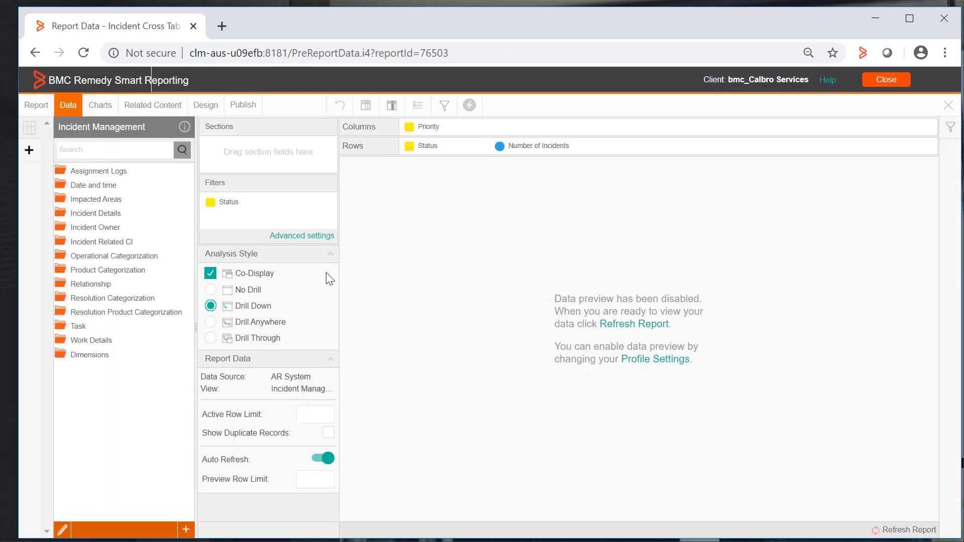
left_click(168, 107)
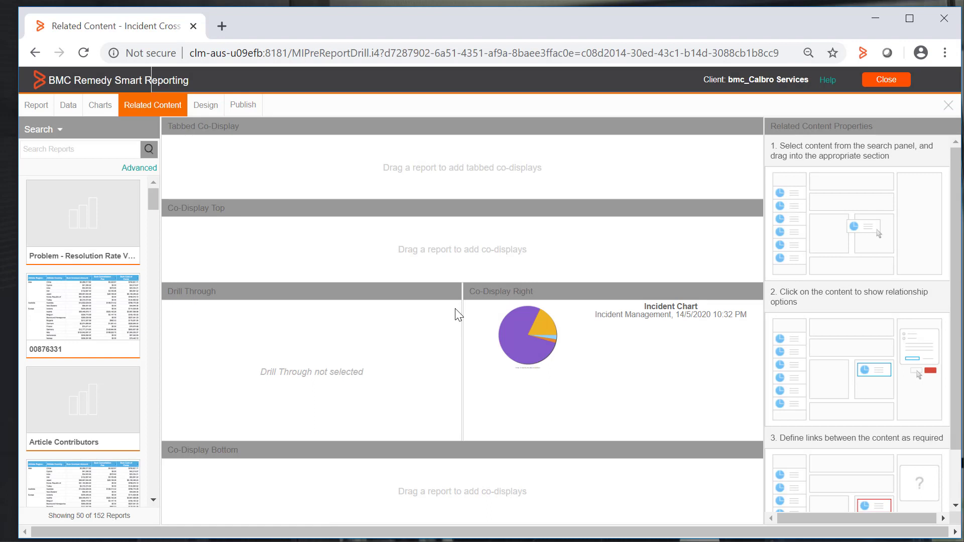
left_click(534, 326)
left_click(915, 271)
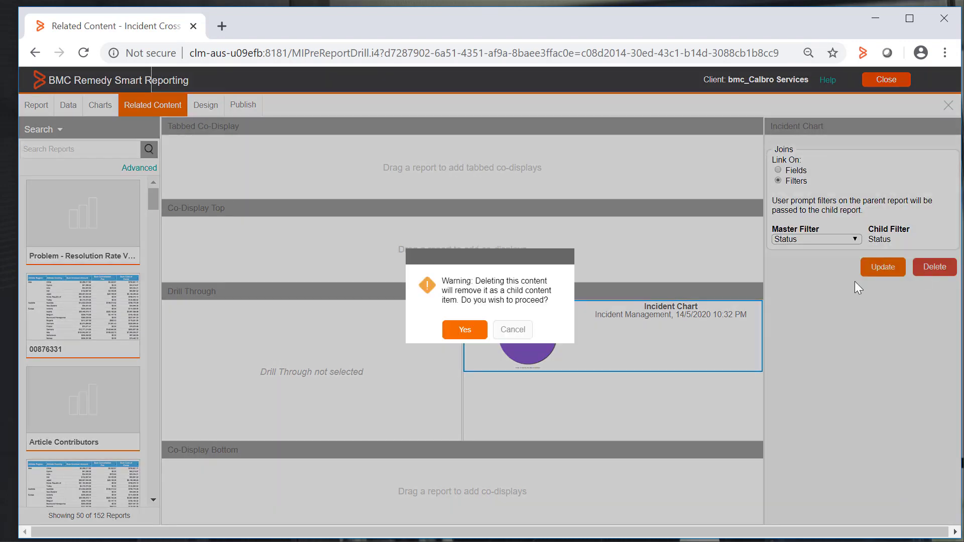
left_click(458, 336)
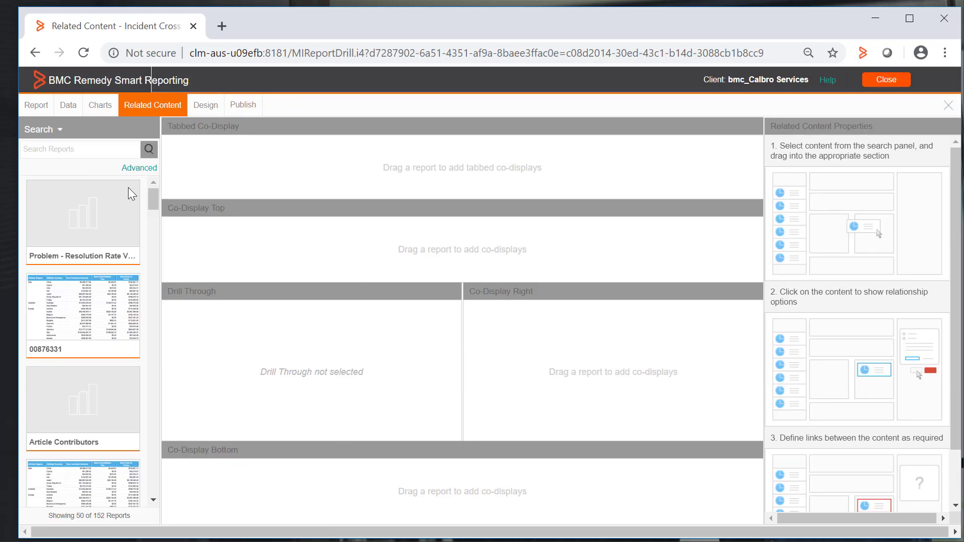
- Search for the Incident Chart report and add it to the Tabbed Co-Display section
left_click(87, 150)
key("Return")
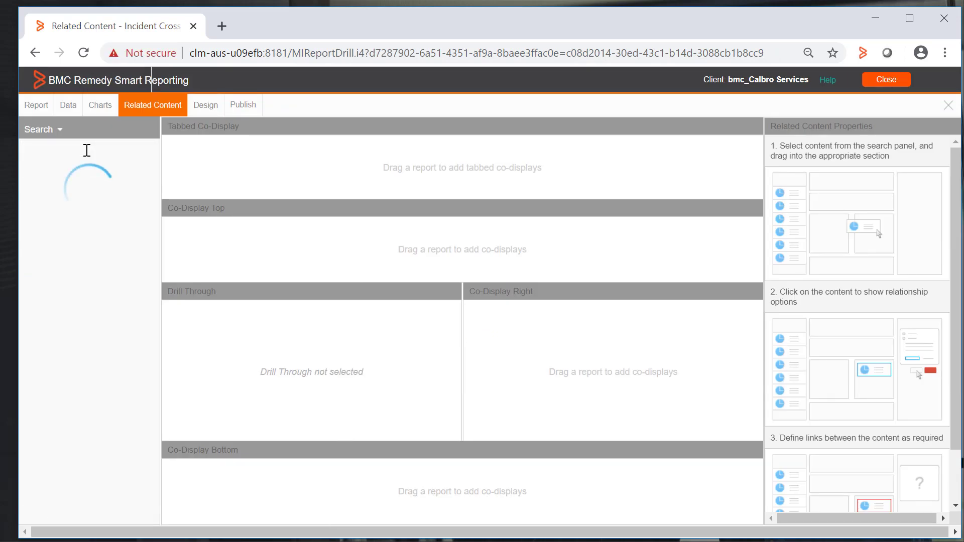
left_click_drag(71, 368, 259, 147)
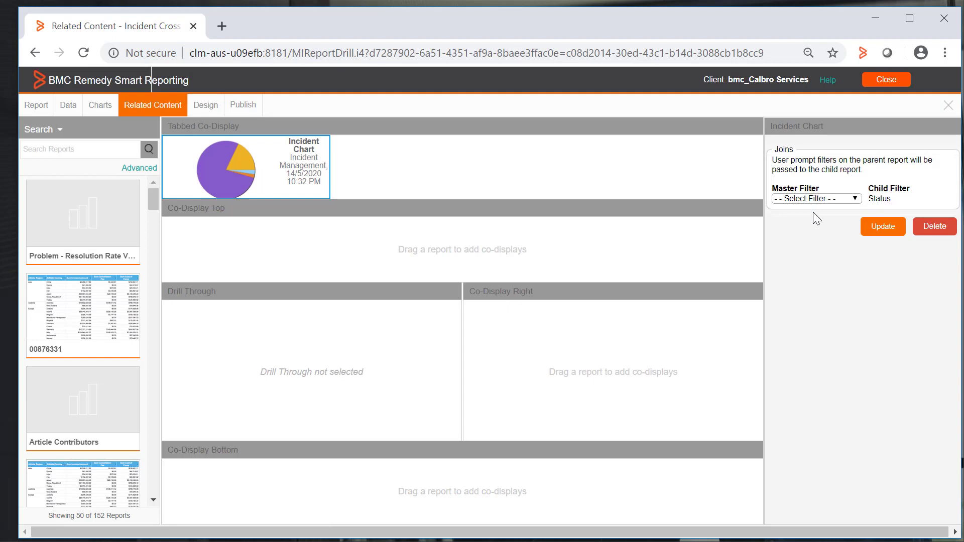
- Set the tabbed Incident Chart's master filter to Status and update the join
left_click_drag(817, 218, 838, 201)
left_click(822, 200)
left_click(799, 217)
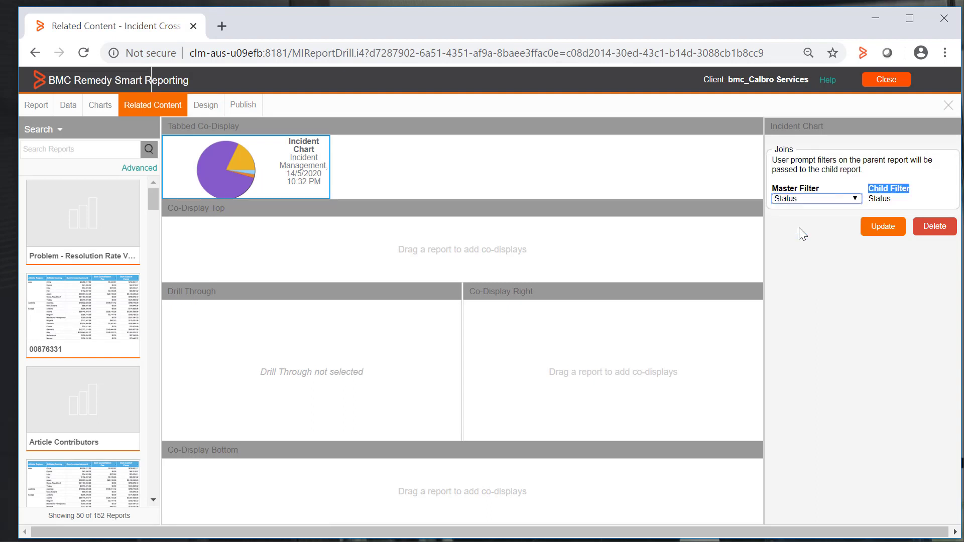
left_click(883, 232)
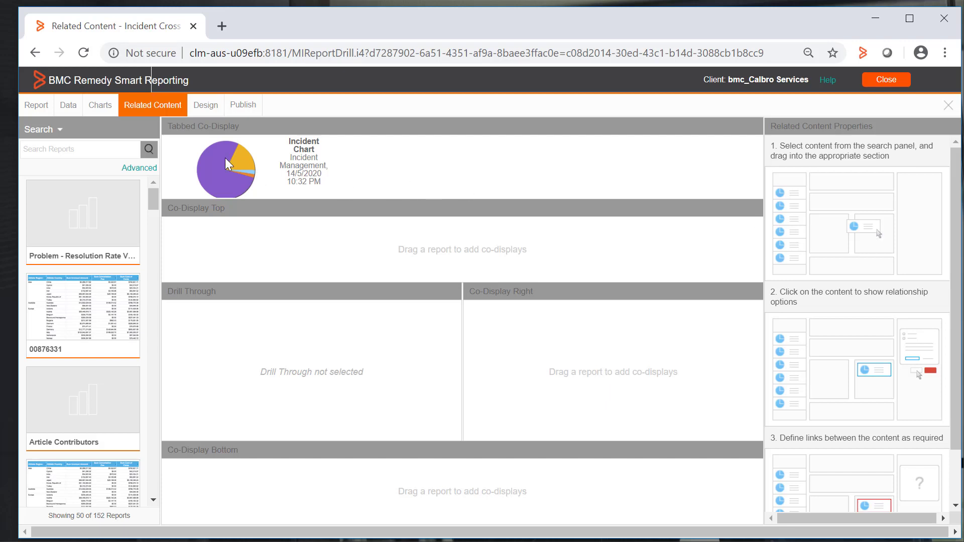
- Publish the tabbed version of the report without requiring translation and view its Incident Chart tab
left_click(243, 106)
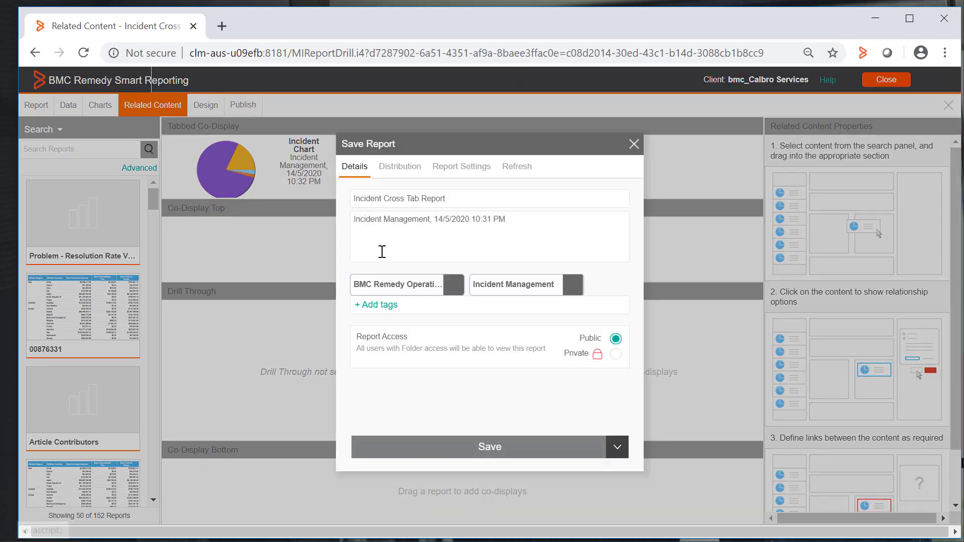
left_click(447, 447)
left_click(514, 329)
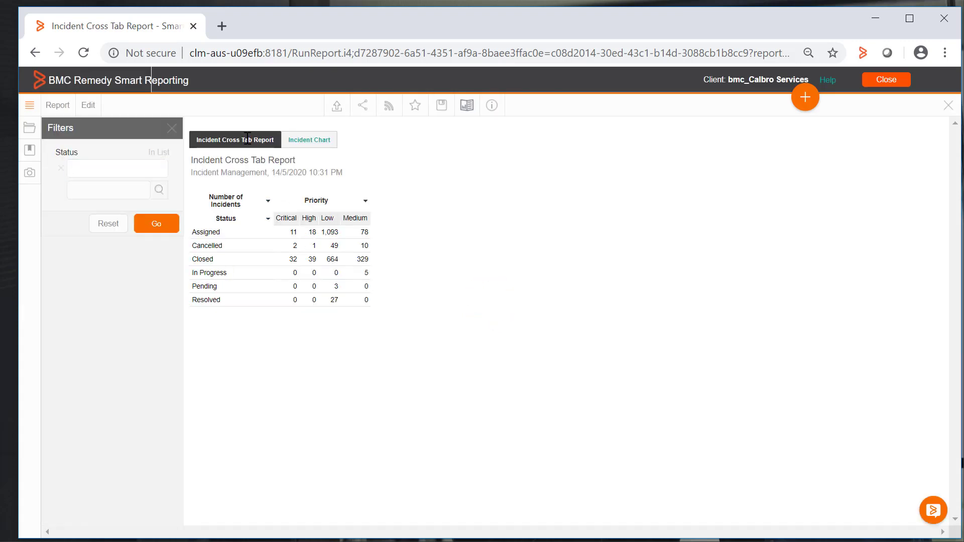
left_click(317, 146)
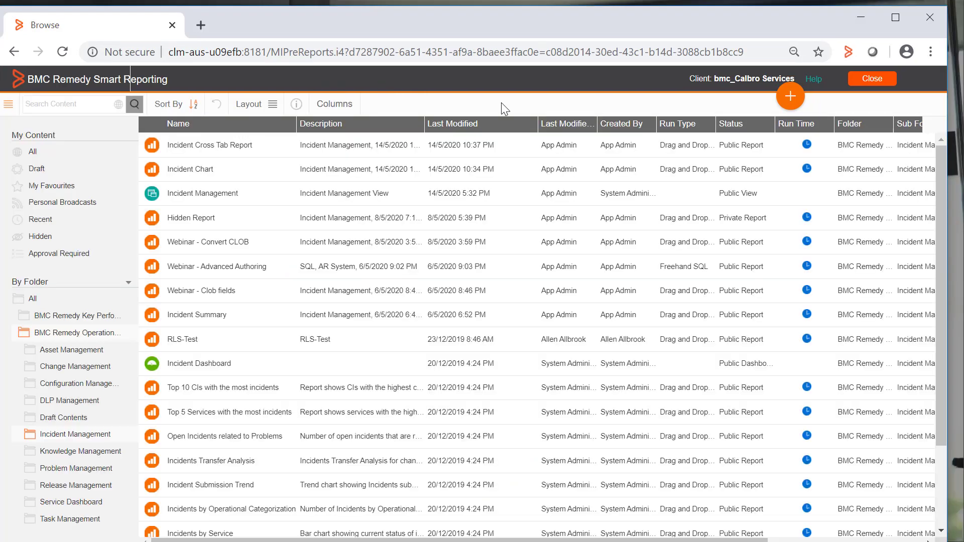
- Open the Incident Cross Tab Report from the Incident Management folder and start editing a new version of it
left_click(221, 149)
right_click(222, 148)
left_click(236, 156)
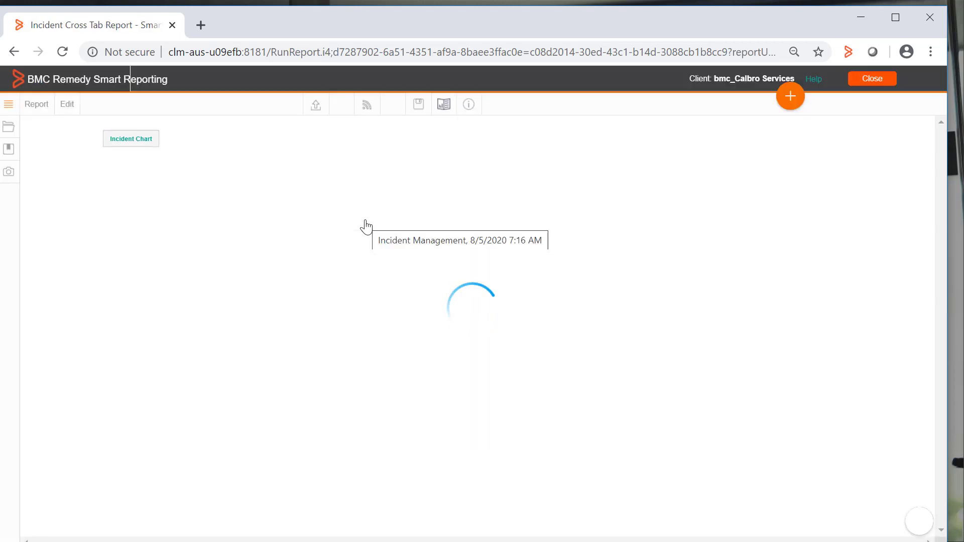
left_click(71, 164)
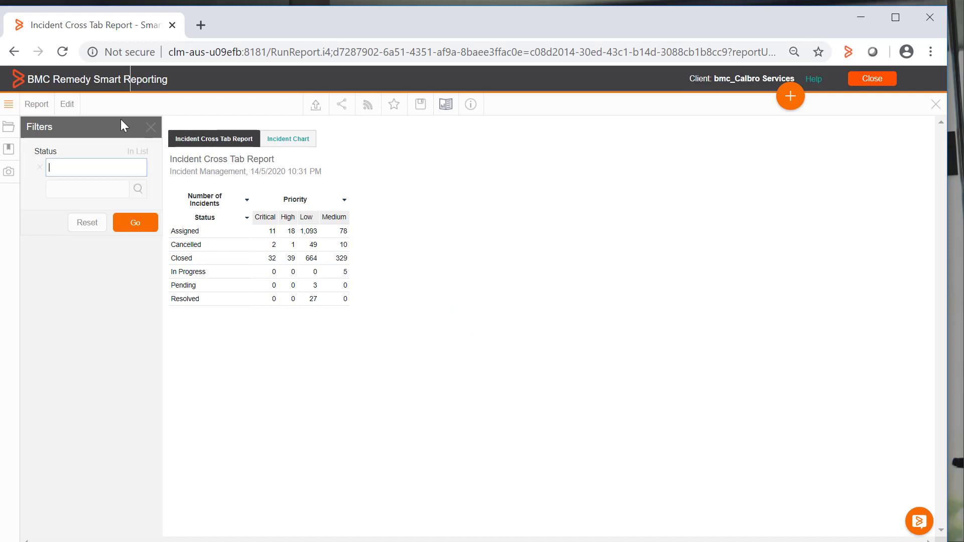
left_click(68, 105)
left_click(79, 126)
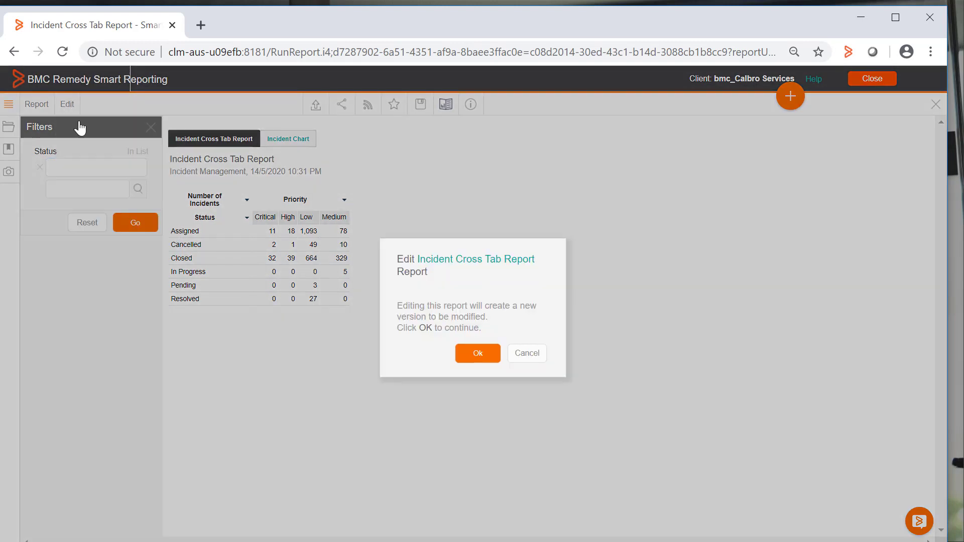
left_click(481, 358)
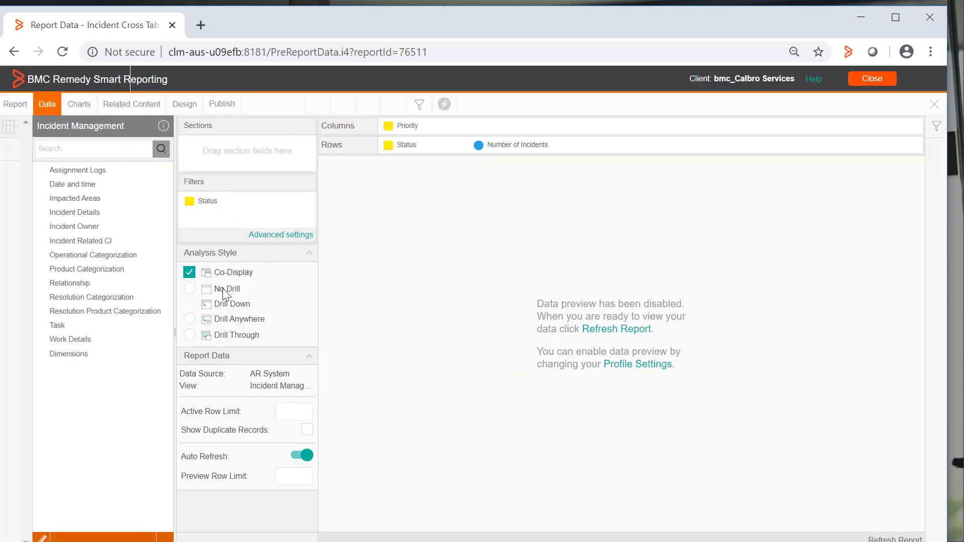
- Turn off Co-Display for the cross tab report, then save it as not requiring translation
left_click(190, 273)
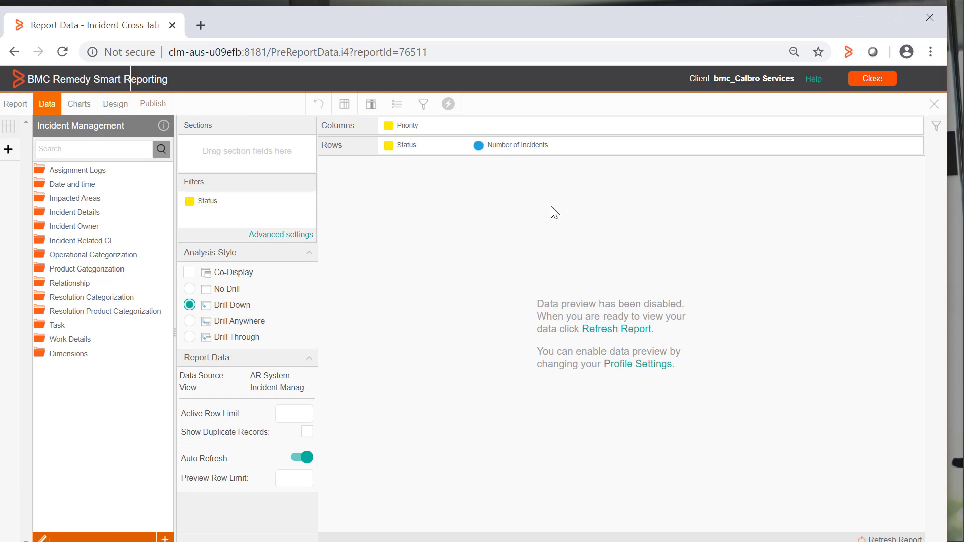
left_click(598, 330)
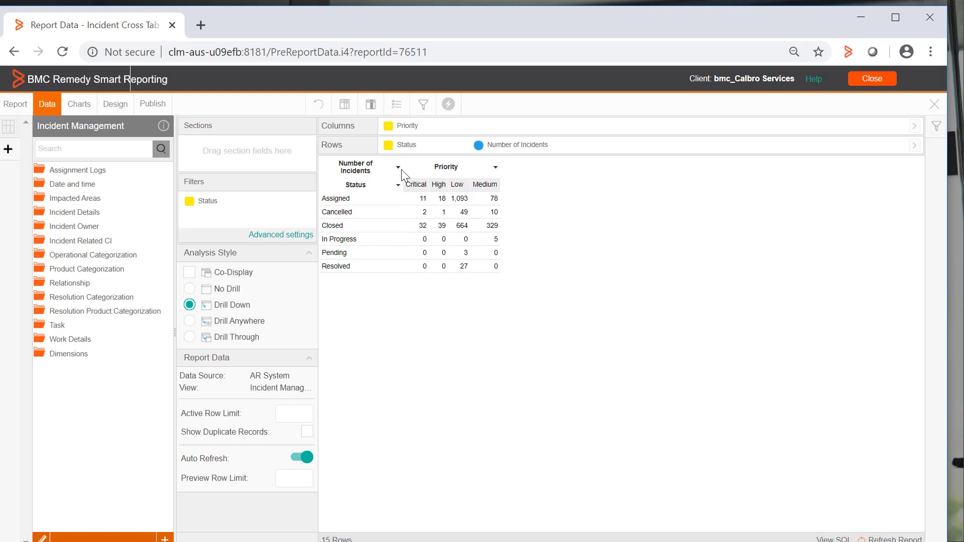
left_click(148, 108)
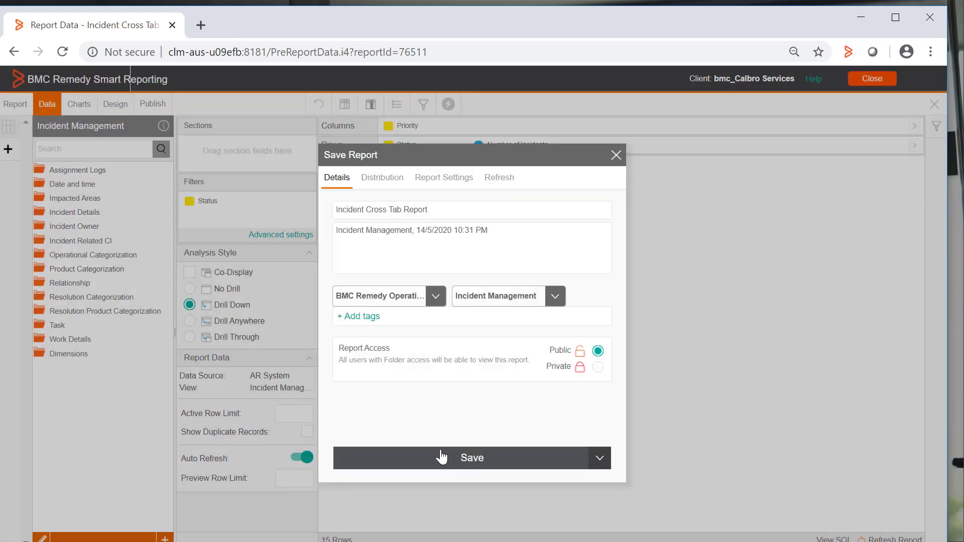
left_click(441, 457)
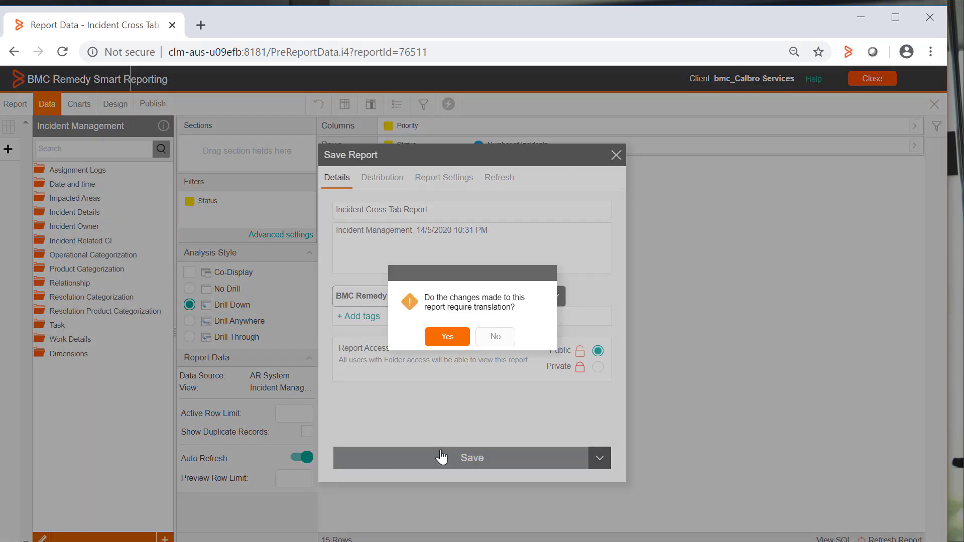
left_click(499, 339)
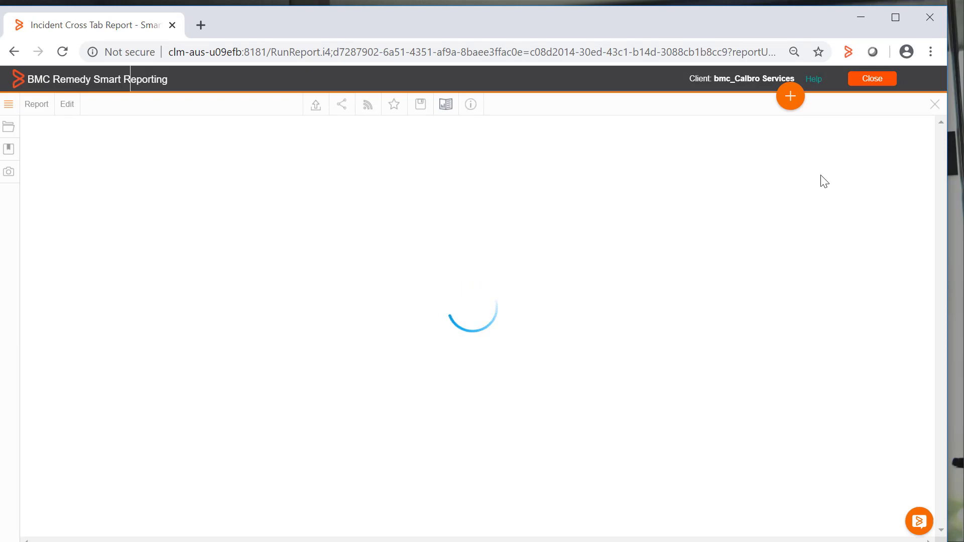
- Create a new report based on the Incident Management view
left_click(790, 96)
left_click(768, 146)
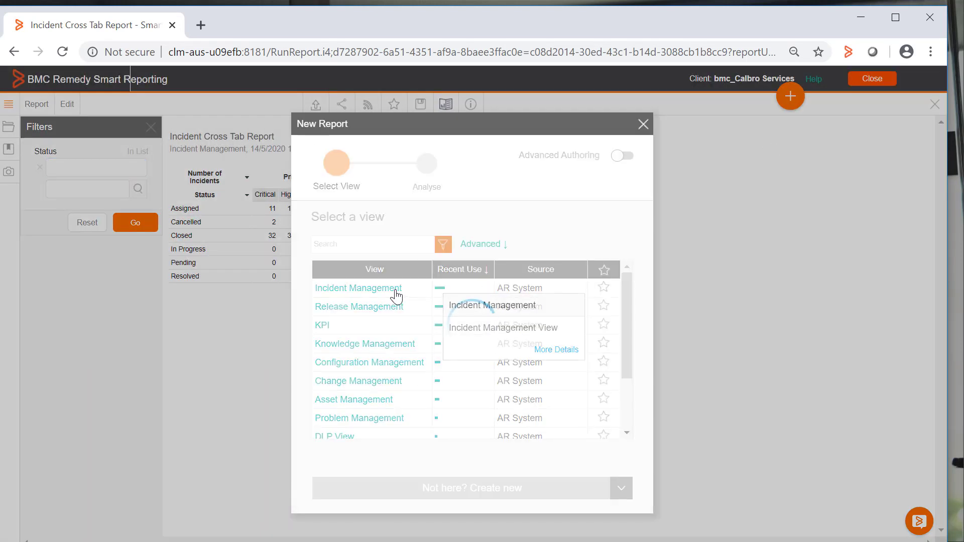
left_click(396, 297)
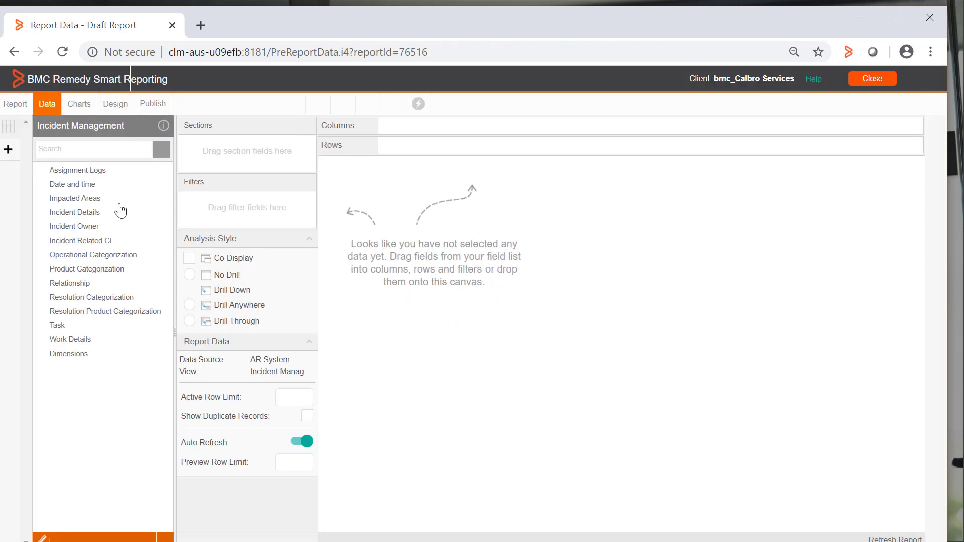
- Add Incident ID, Summary, Status, Status Reason, Impact, Priority, Urgency, Reported Source and Resolution from Incident Details as report columns
left_click(86, 212)
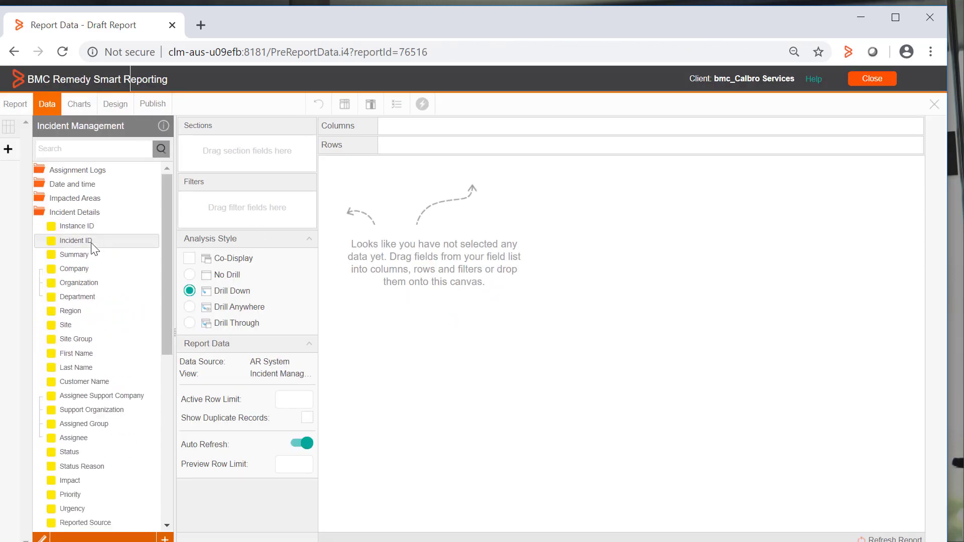
left_click(75, 255, "ctrl")
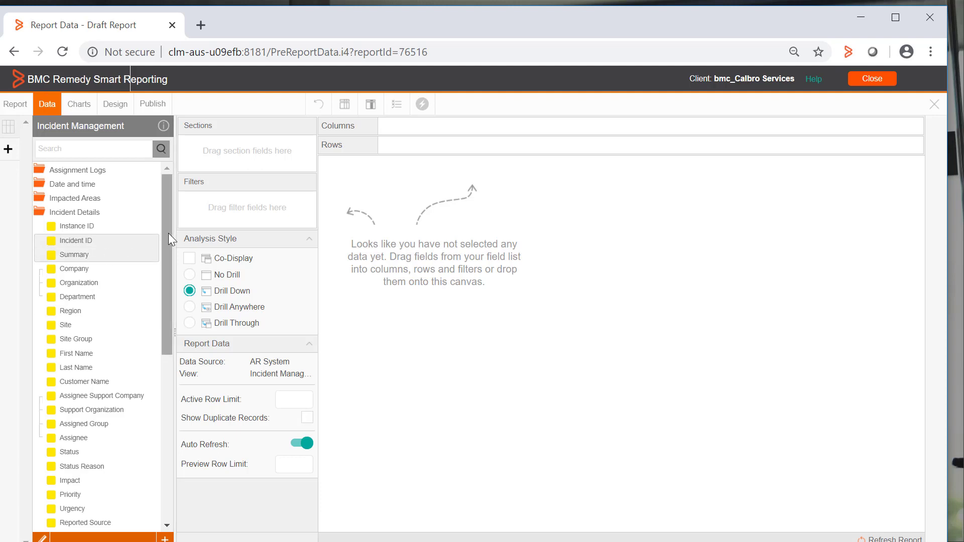
left_click_drag(168, 233, 170, 278)
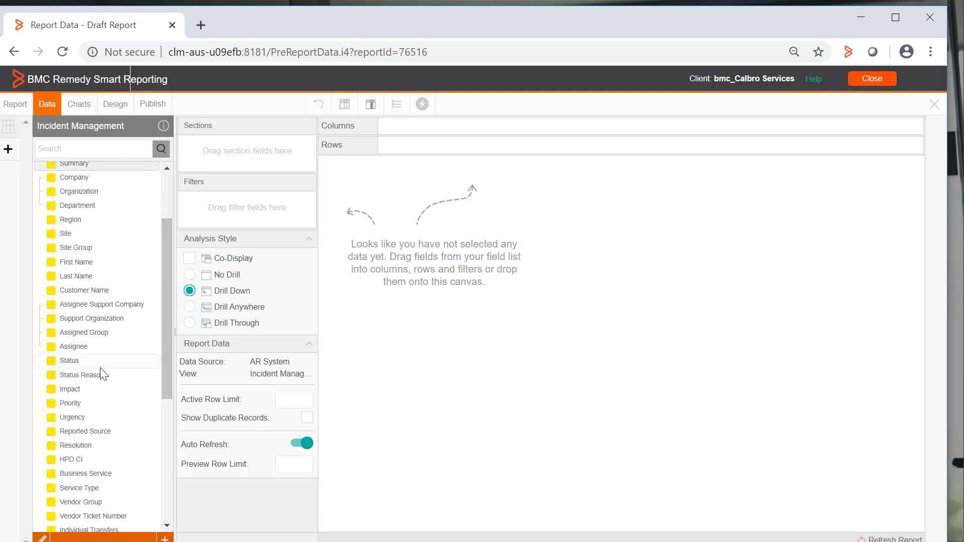
left_click_drag(97, 362, 99, 446)
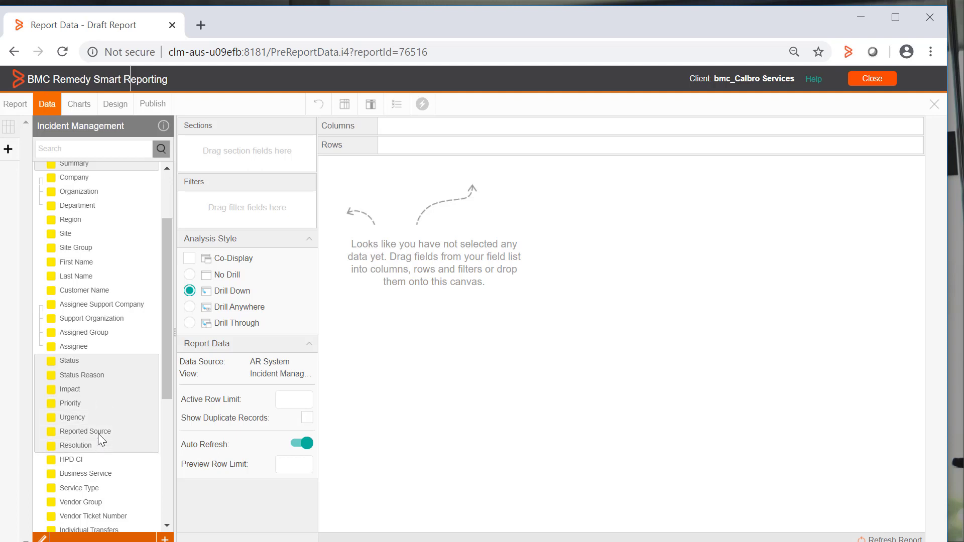
left_click_drag(222, 363, 410, 282)
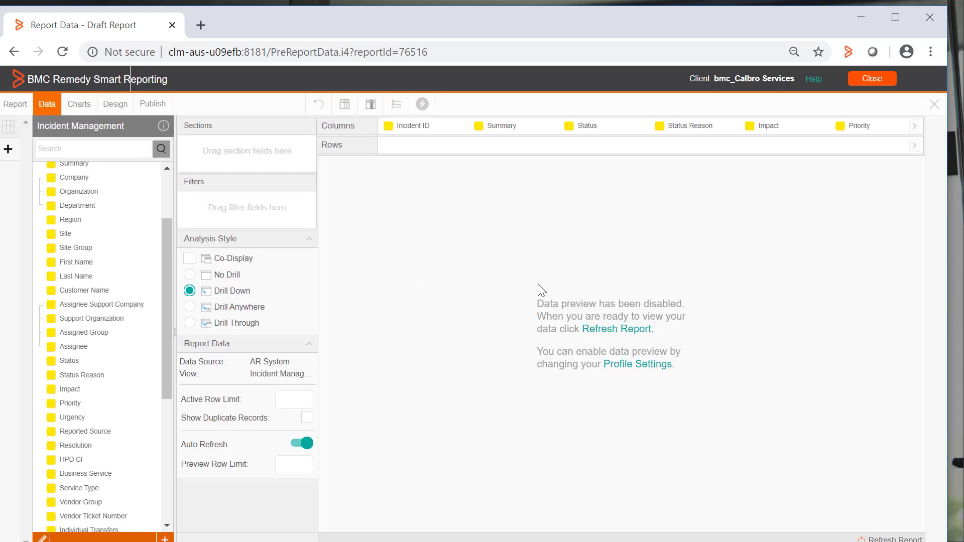
- Refresh the report preview and add Status and Priority as report filters
left_click(622, 331)
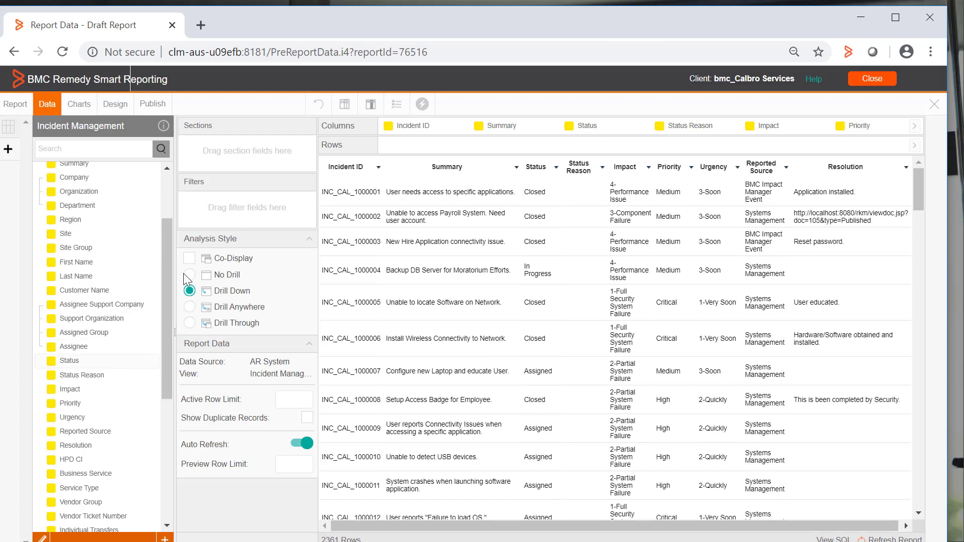
left_click_drag(184, 274, 233, 201)
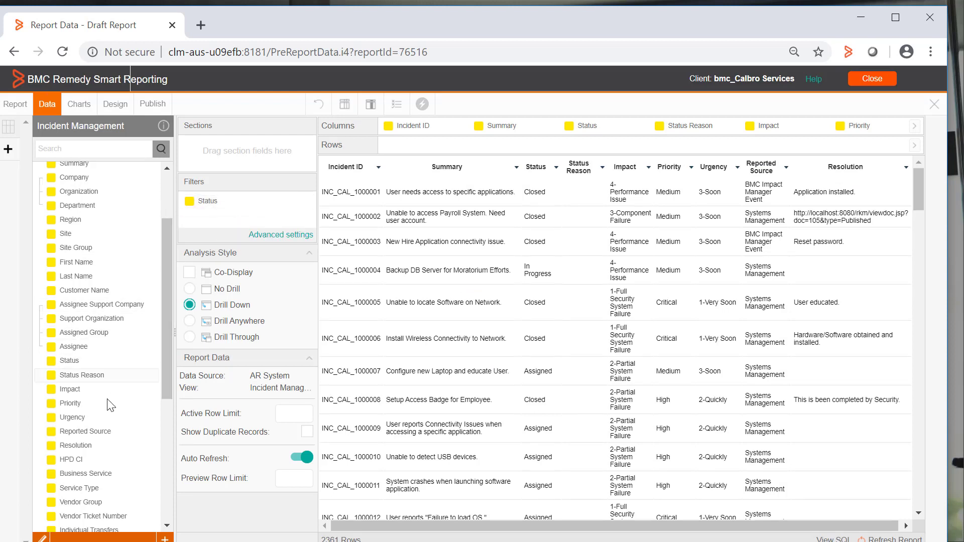
left_click_drag(101, 404, 238, 216)
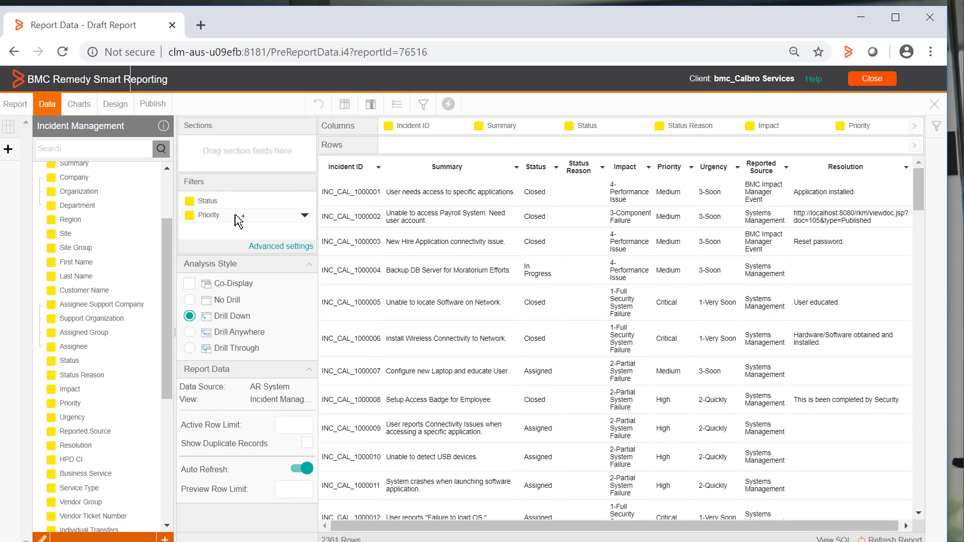
- Save the report as "Detailed Report" in the Incident Management subfolder, as not requiring translation
left_click(152, 103)
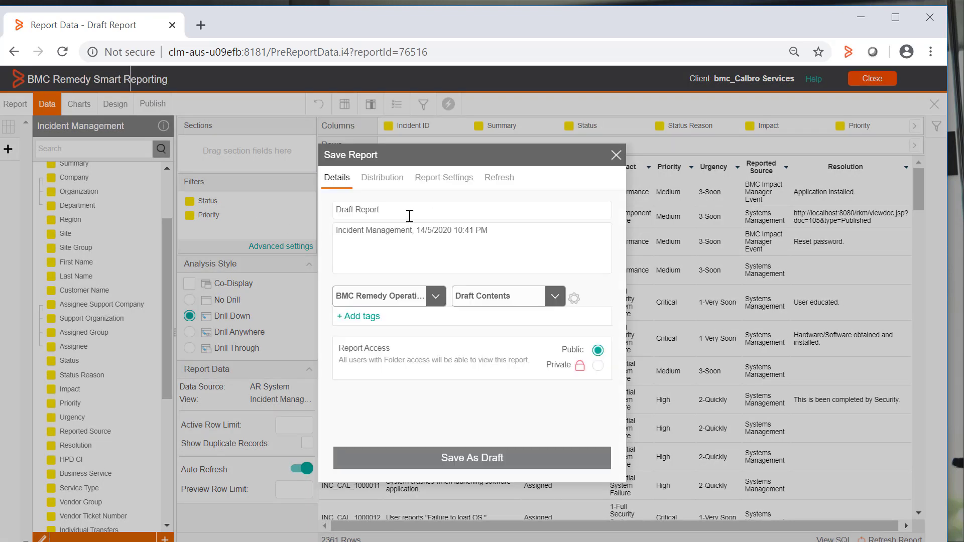
type("Det")
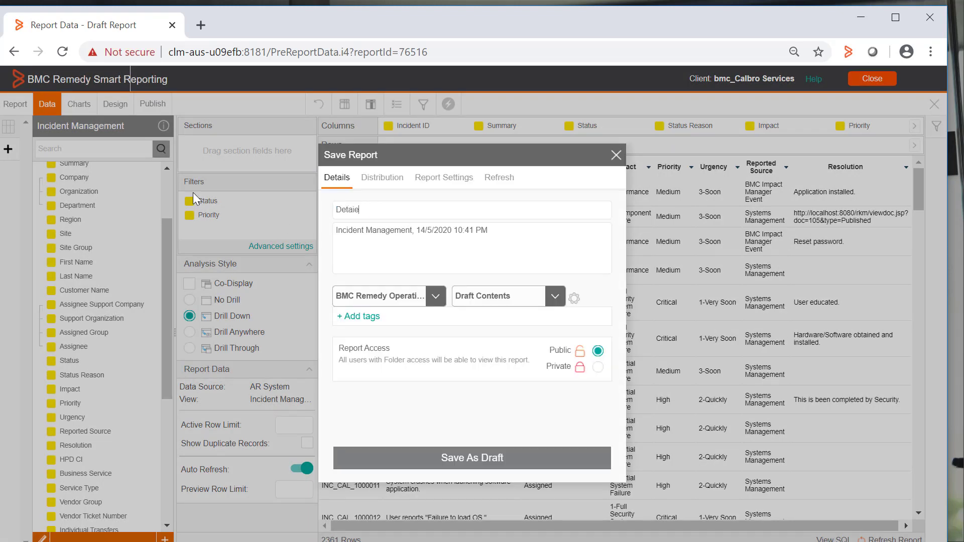
type("ailed Report")
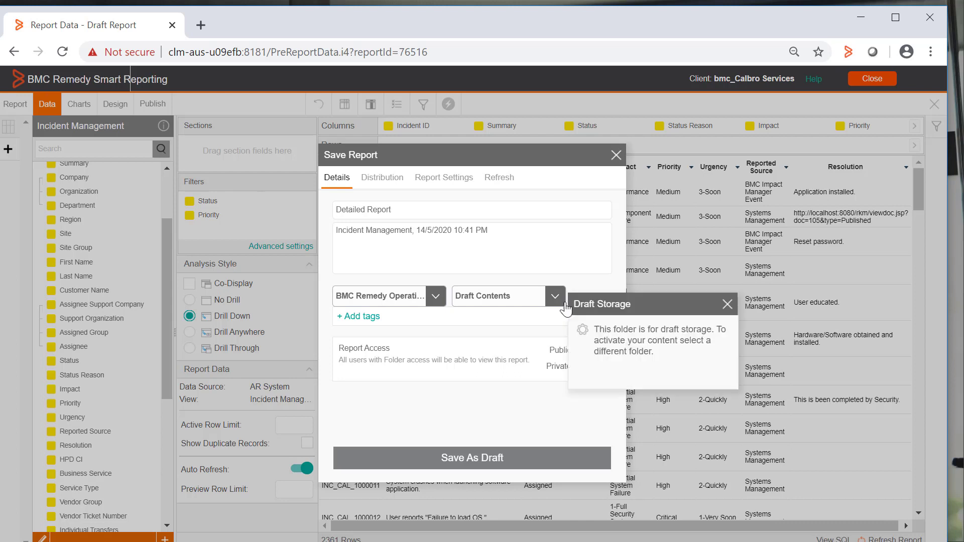
left_click(471, 304)
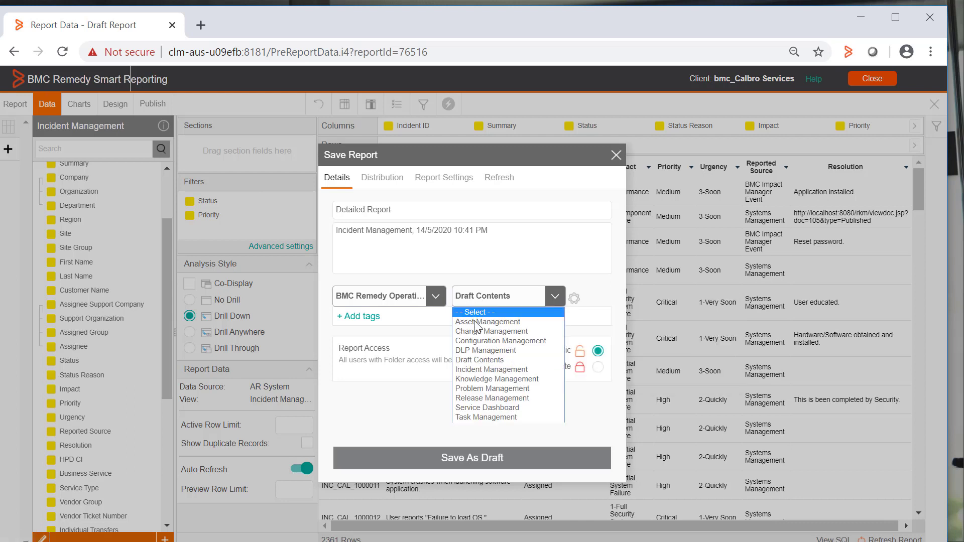
left_click(476, 366)
left_click(465, 459)
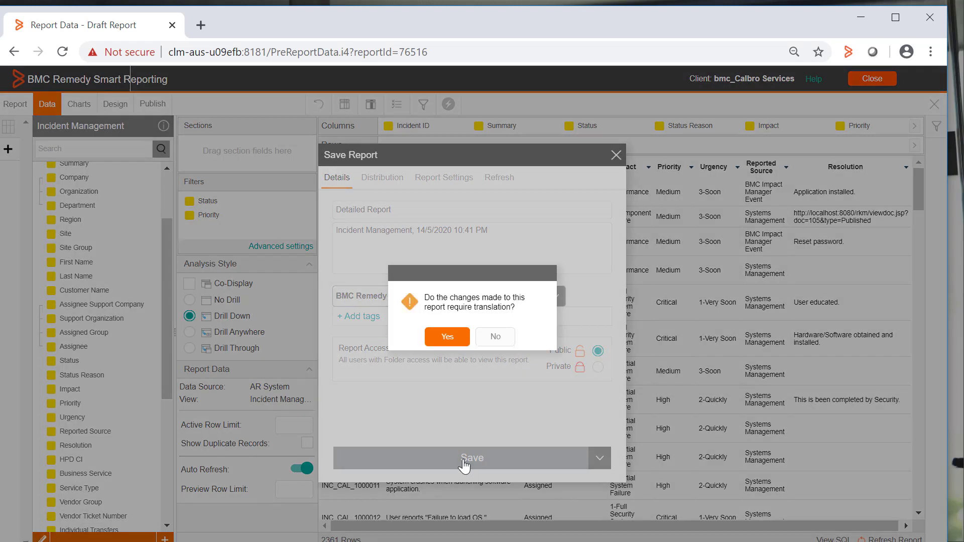
left_click(495, 338)
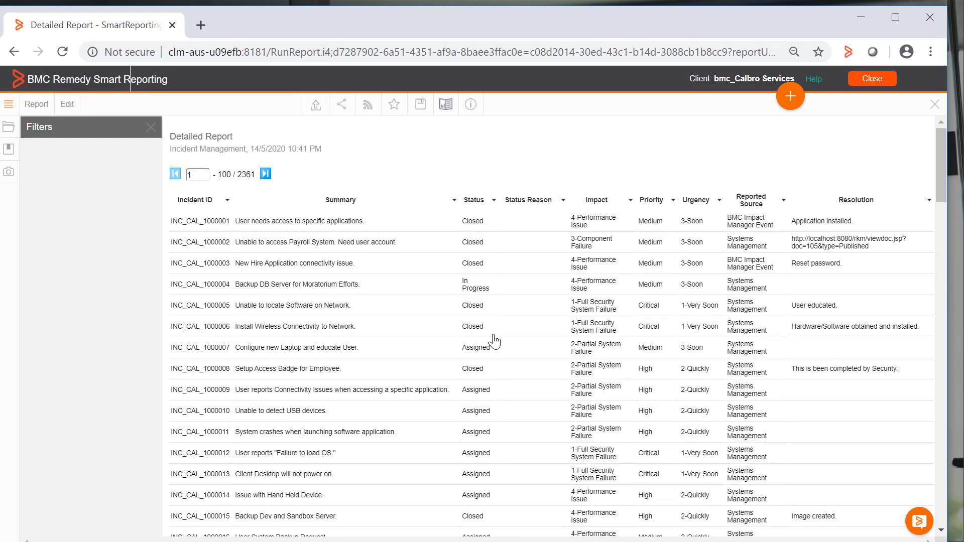
- Close the report, sort the content list by Last Modified, and open the Incident Cross Tab Report for editing
left_click(936, 105)
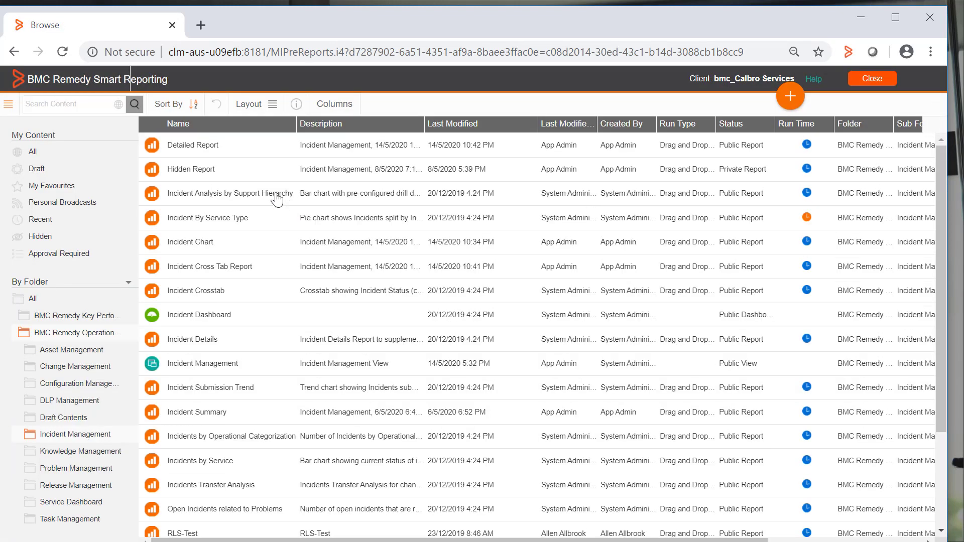
left_click(467, 124)
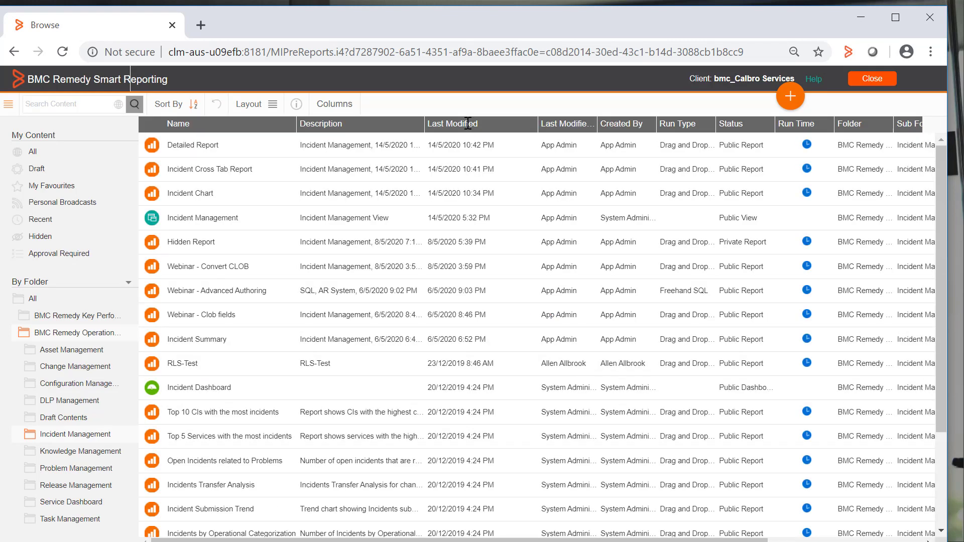
right_click(207, 173)
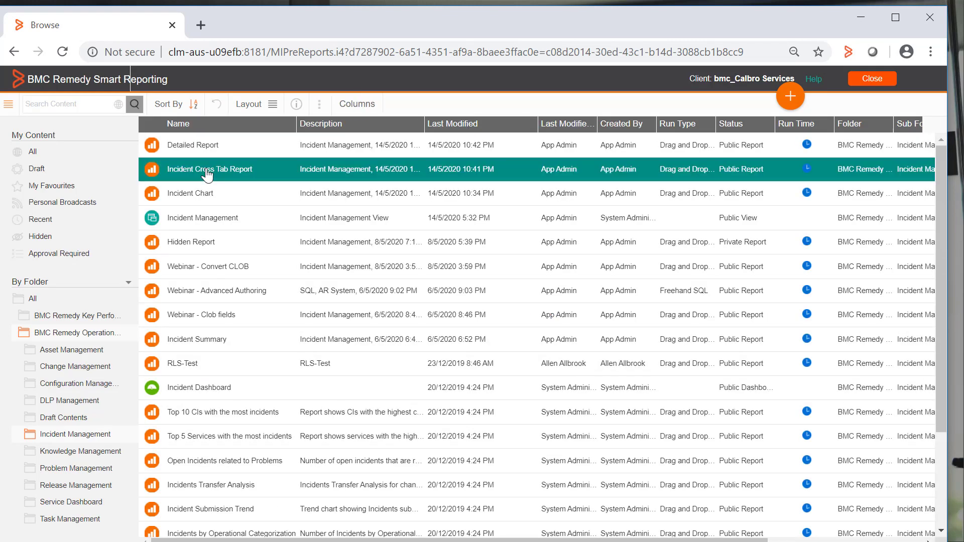
left_click(224, 197)
left_click(459, 355)
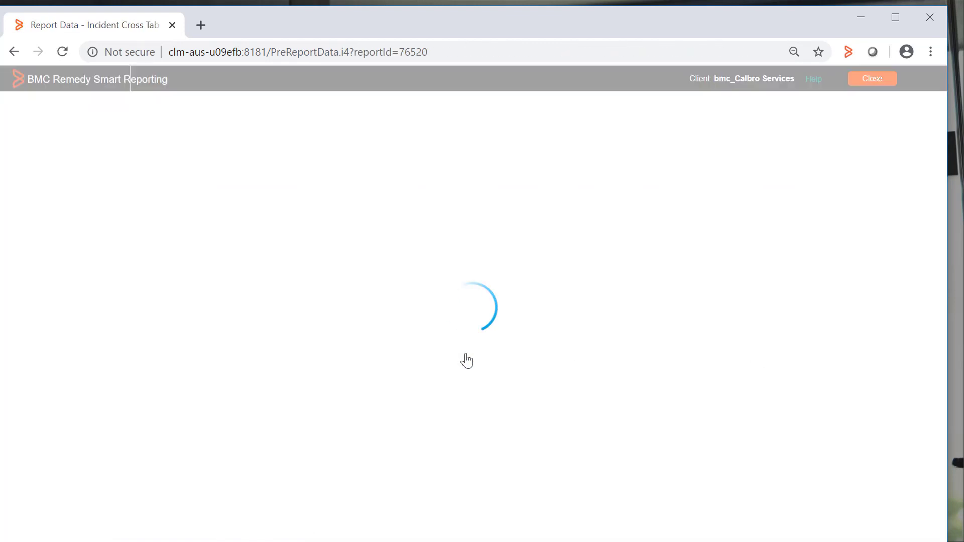
- Set the cross tab report's analysis style to Drill Through and open its related content settings
left_click(597, 338)
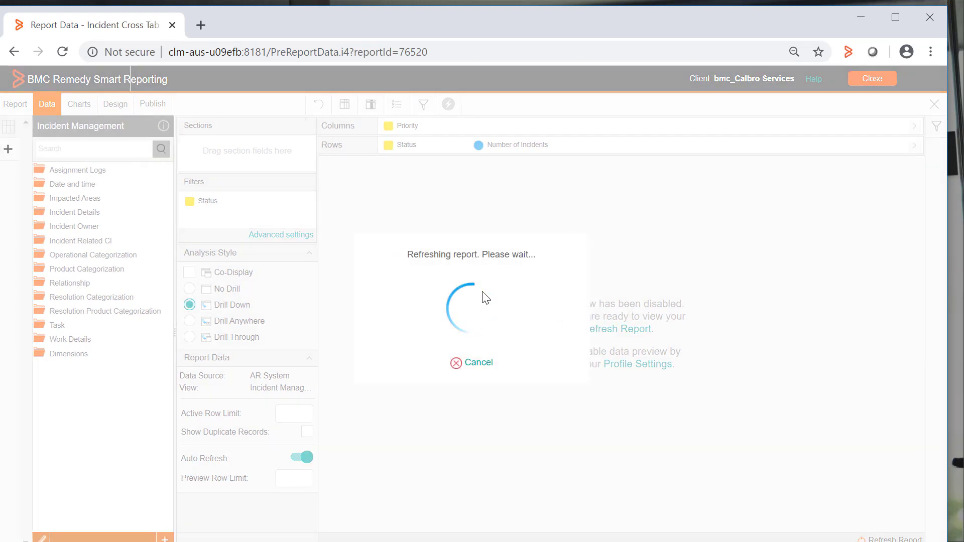
left_click(189, 336)
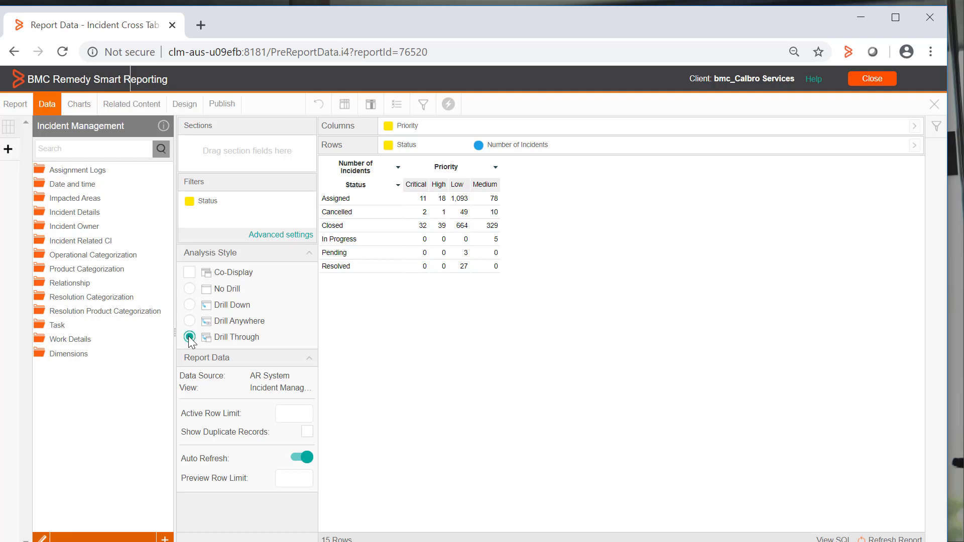
left_click(124, 104)
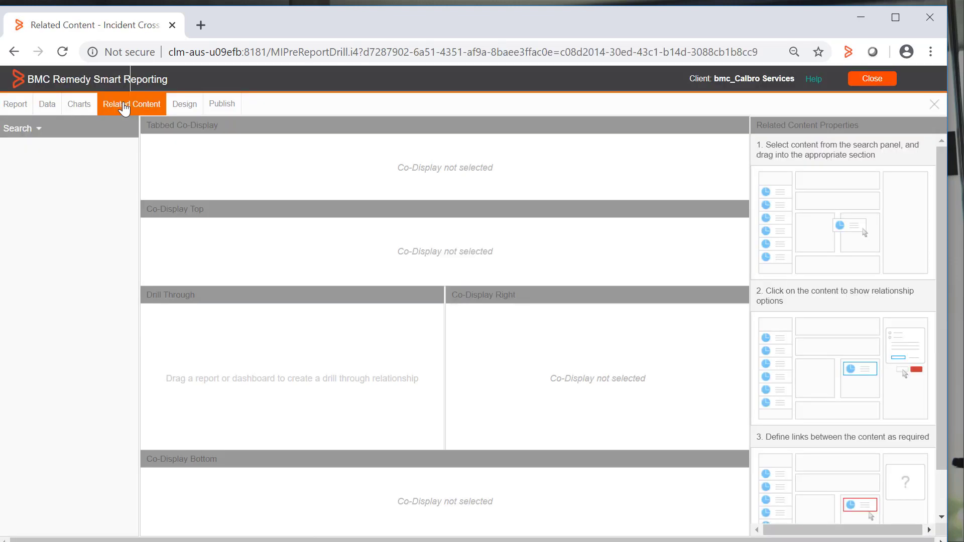
- Search the content for "Detailed" and add the Detailed Report as the report's Drill Through content
left_click(91, 146)
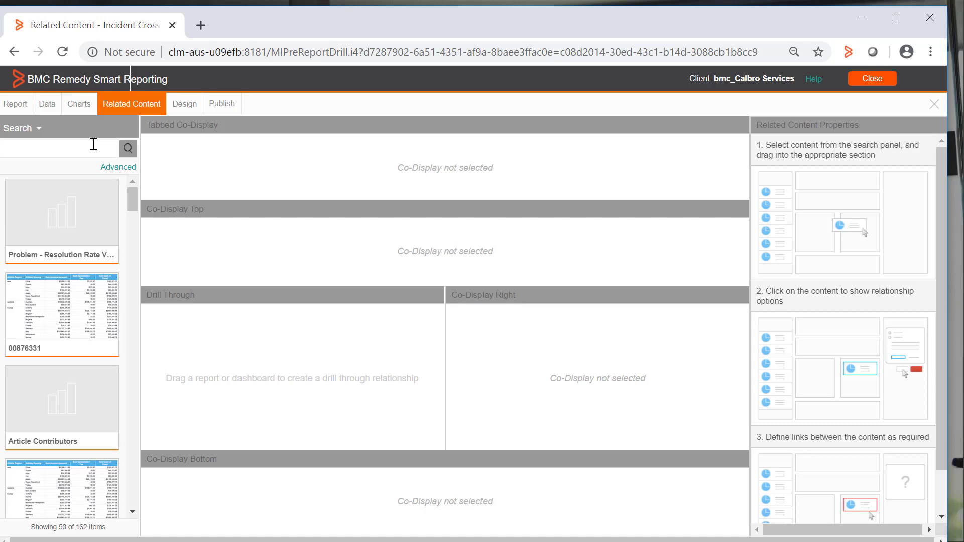
type("Detailed")
key("Return")
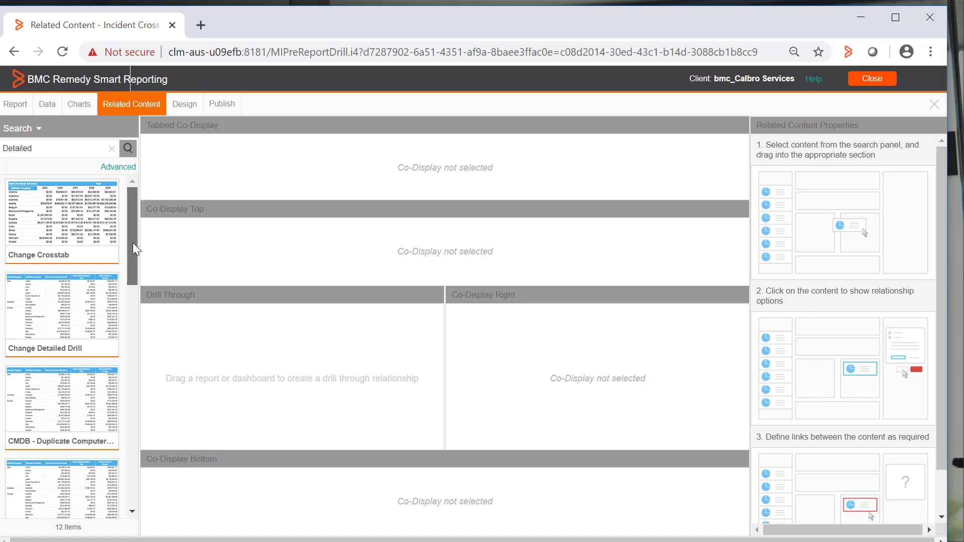
left_click_drag(133, 242, 136, 309)
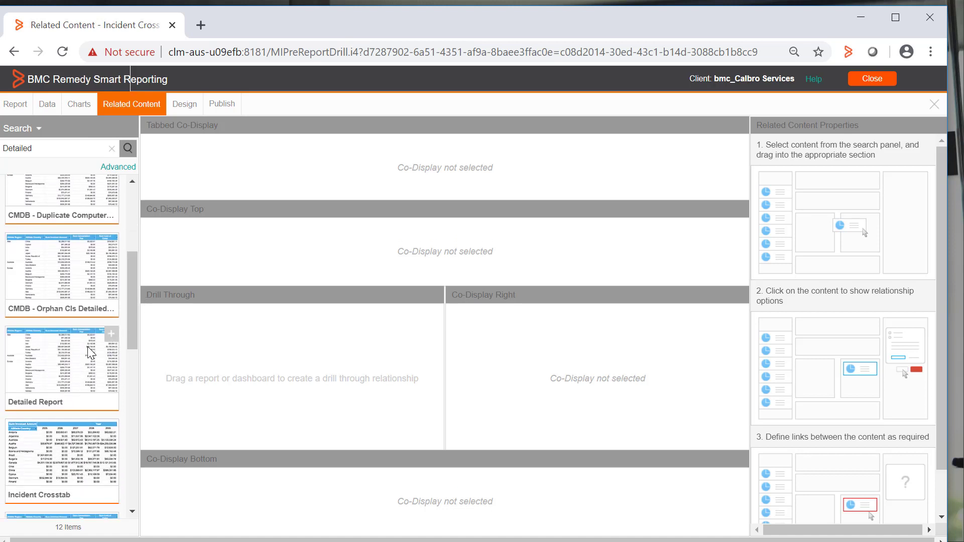
left_click_drag(88, 346, 280, 344)
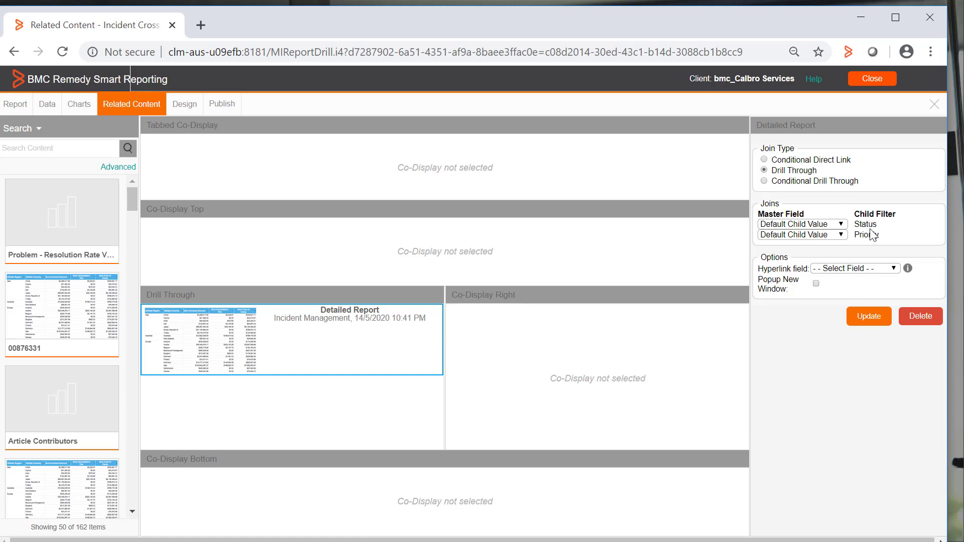
- Link the Status and Priority master fields to the matching child filters, with Number of Incidents as hyperlink field, and update the relationship
left_click(823, 225)
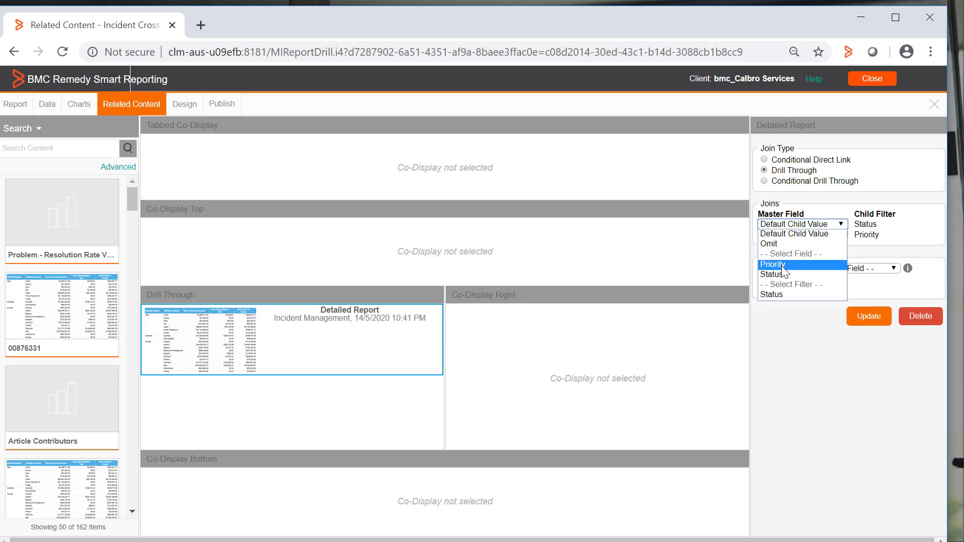
left_click(808, 263)
left_click(841, 235)
left_click(788, 275)
left_click(832, 236)
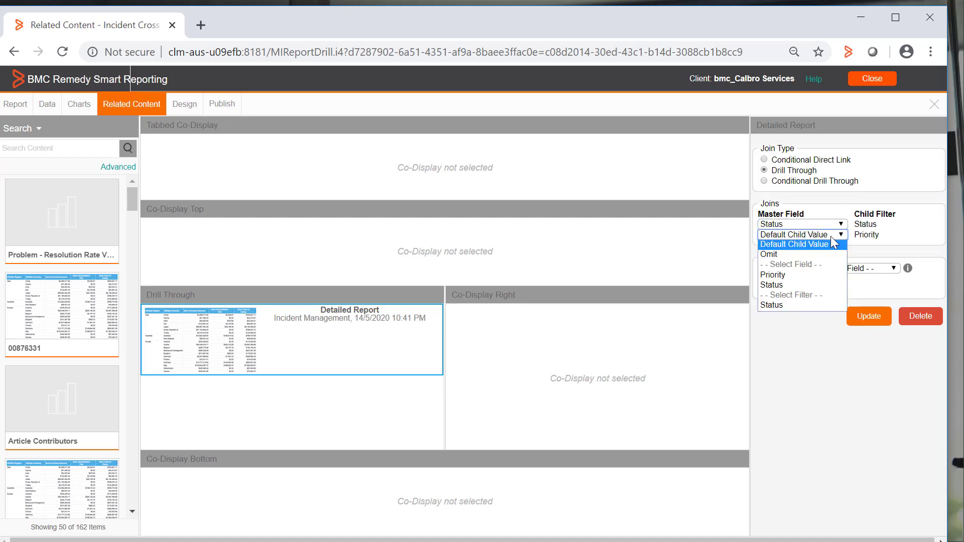
left_click(779, 276)
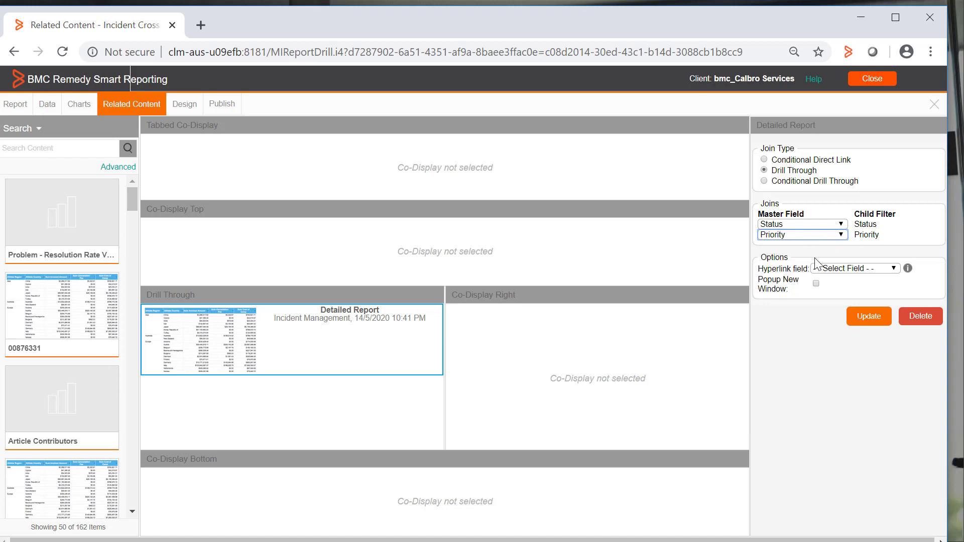
left_click(823, 272)
left_click(823, 288)
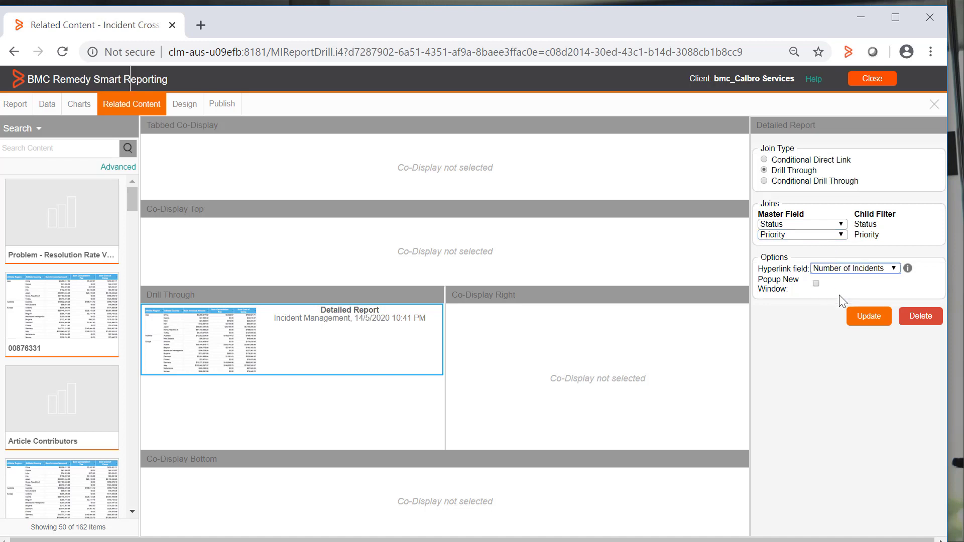
left_click(864, 320)
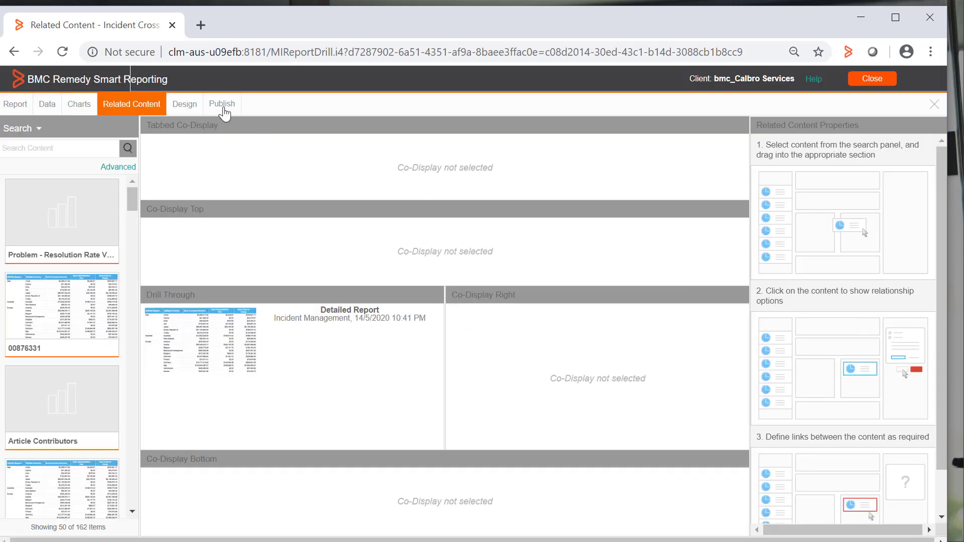
- Save the Incident Cross Tab Report as not requiring translation
left_click(221, 106)
left_click(458, 451)
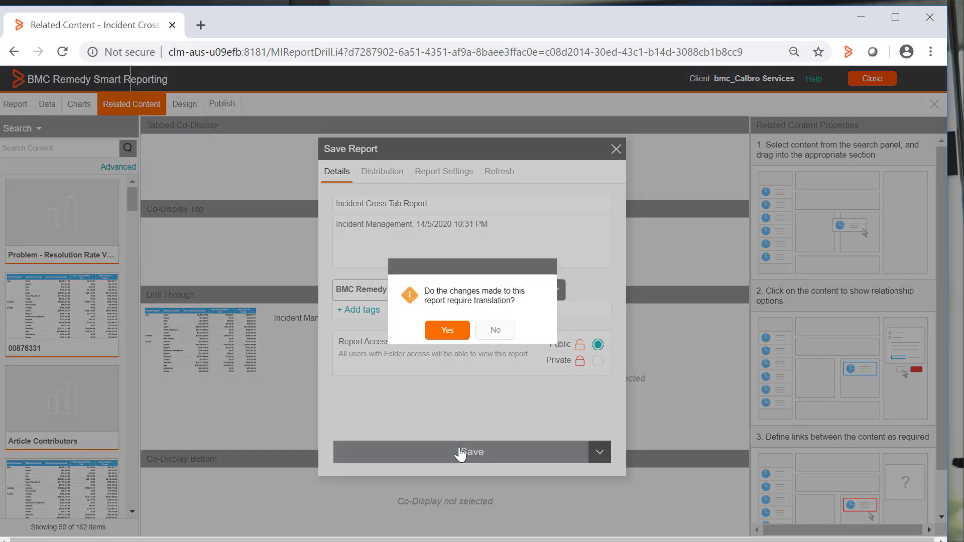
left_click(491, 330)
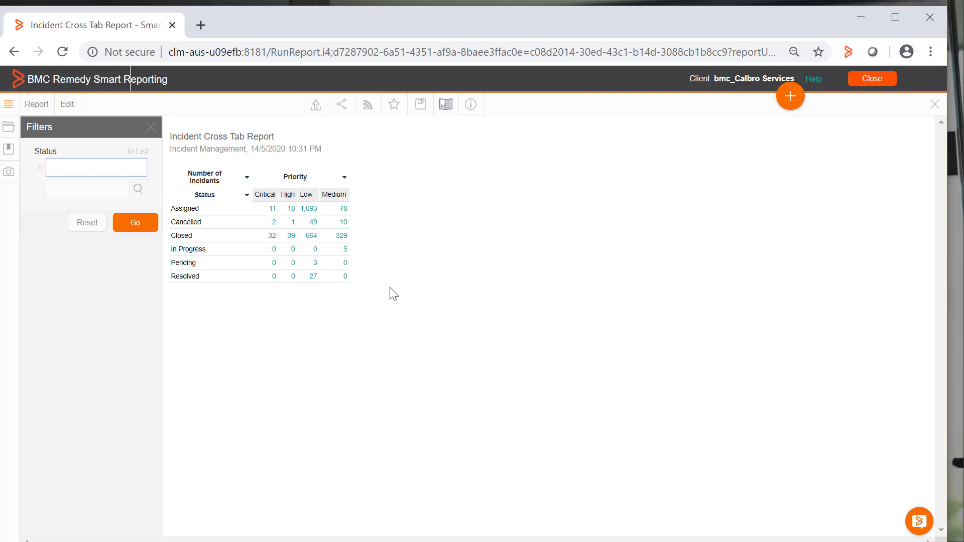
- Test the drill-through from the Cancelled/Critical and In Progress/Medium counts, returning to the cross tab report in between
left_click(274, 226)
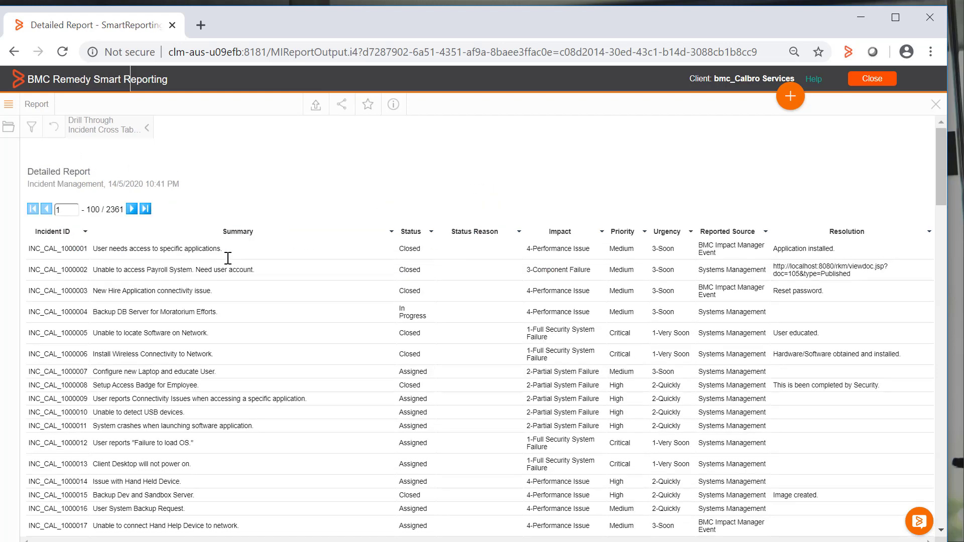
left_click(146, 128)
left_click(193, 176)
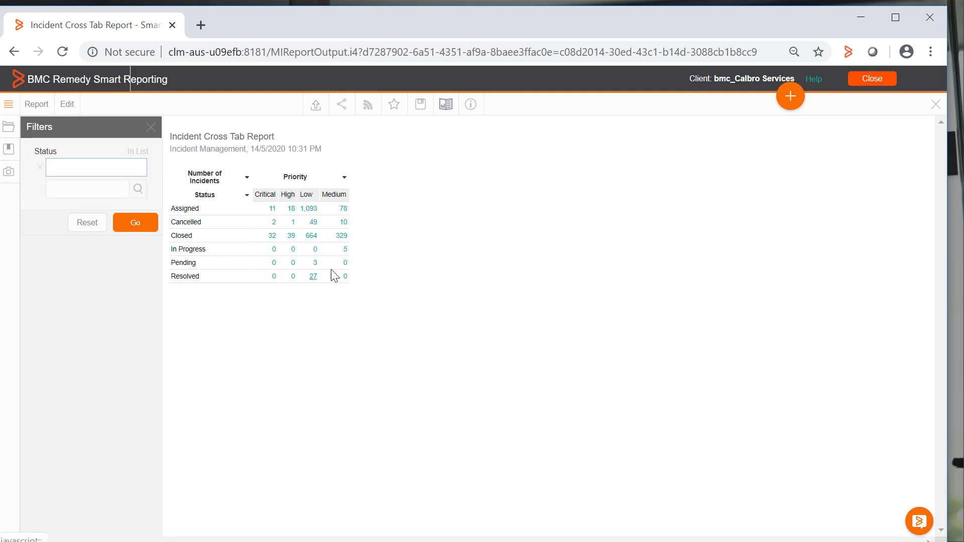
left_click(346, 251)
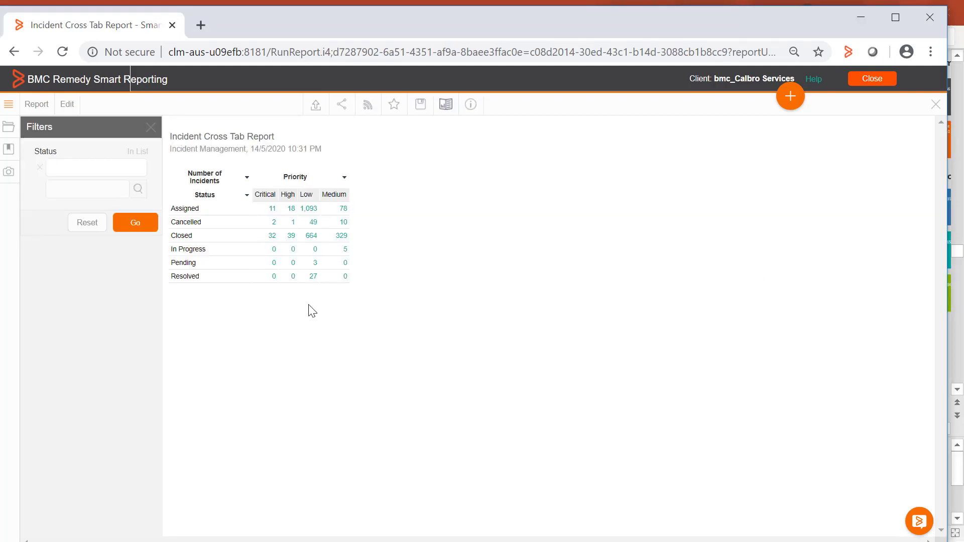
- Open the data of the Incident Cross Tab Report for editing as a new version
left_click(67, 104)
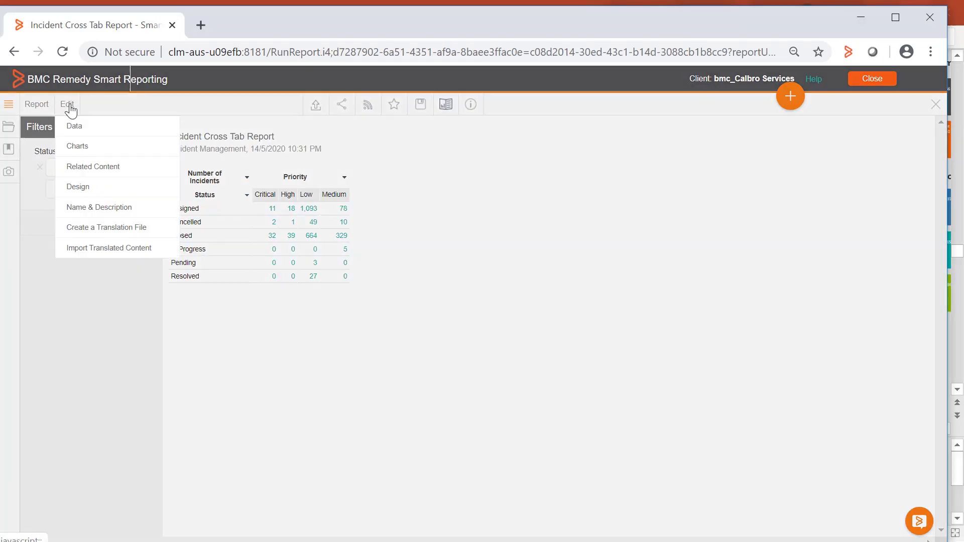
left_click(76, 127)
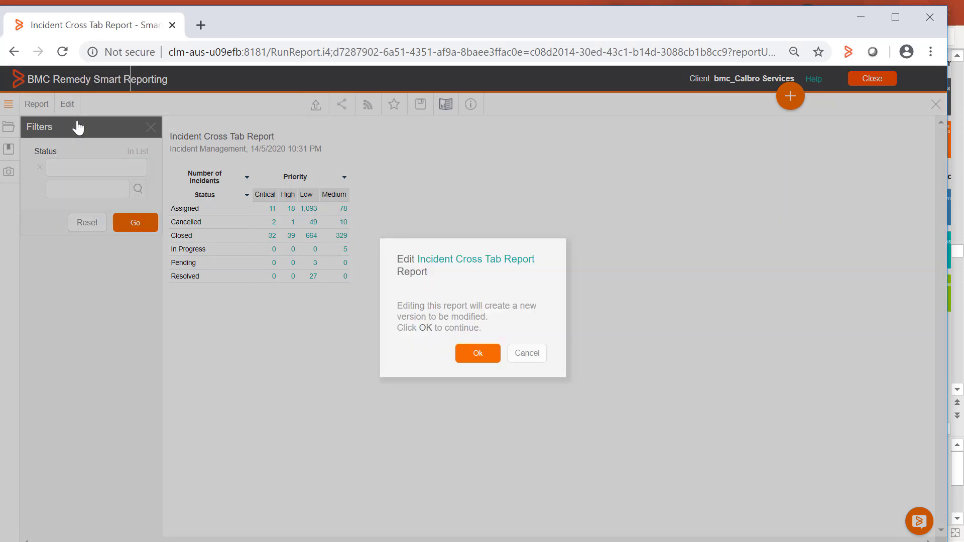
left_click(490, 357)
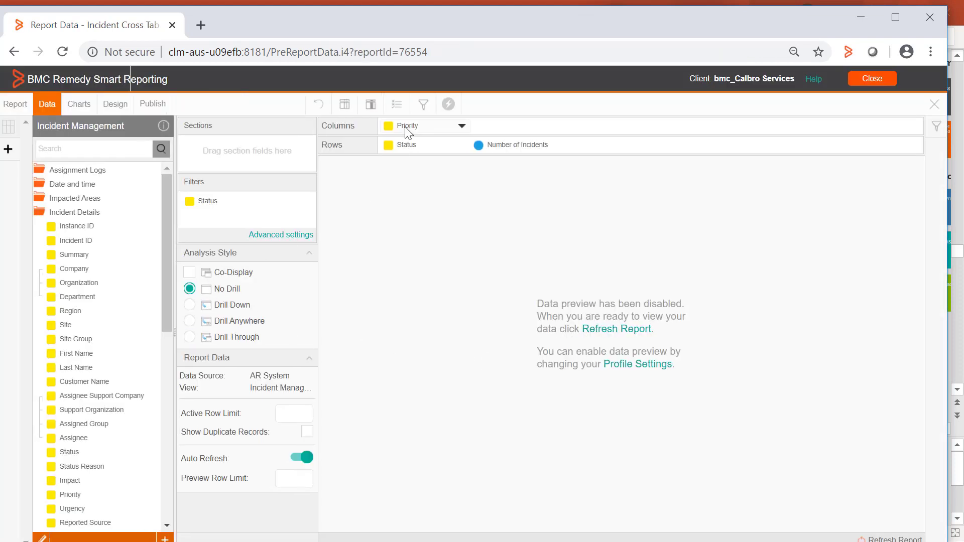
- Move Number of Incidents into the columns and remove the Priority and Status fields from the report layout
left_click_drag(406, 126, 113, 226)
left_click_drag(509, 143, 502, 128)
left_click_drag(415, 144, 80, 245)
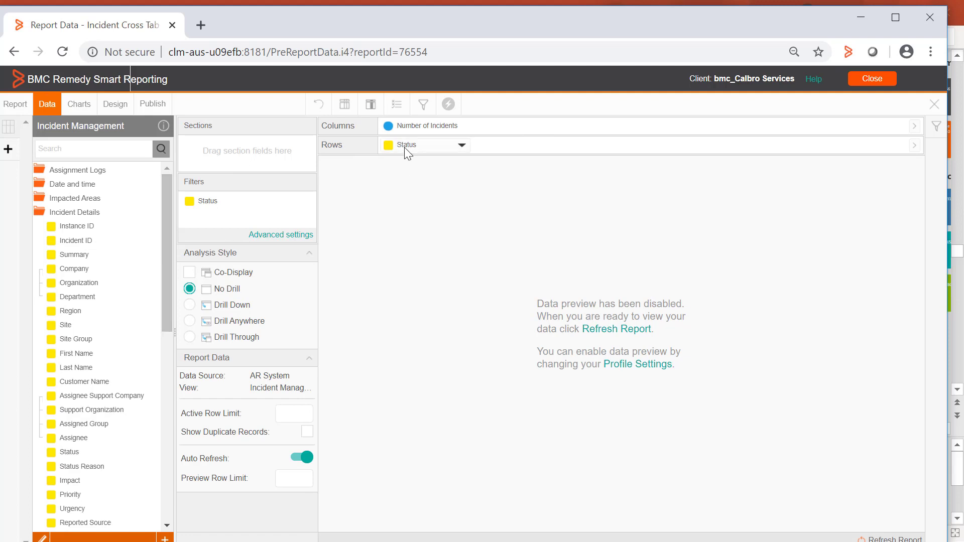
left_click_drag(404, 146, 170, 287)
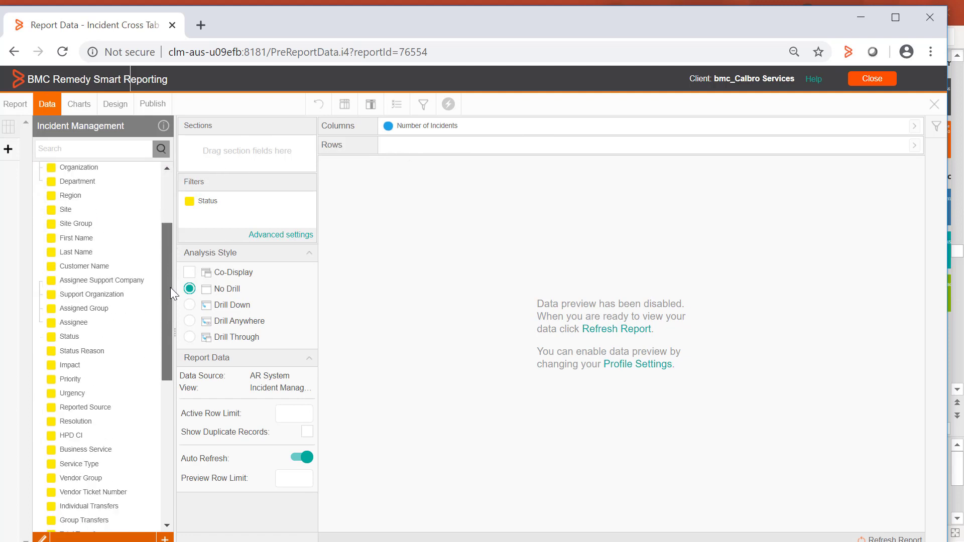
- Add Assigned Group as a column and as a filter, and refresh the report preview
left_click_drag(102, 308, 516, 129)
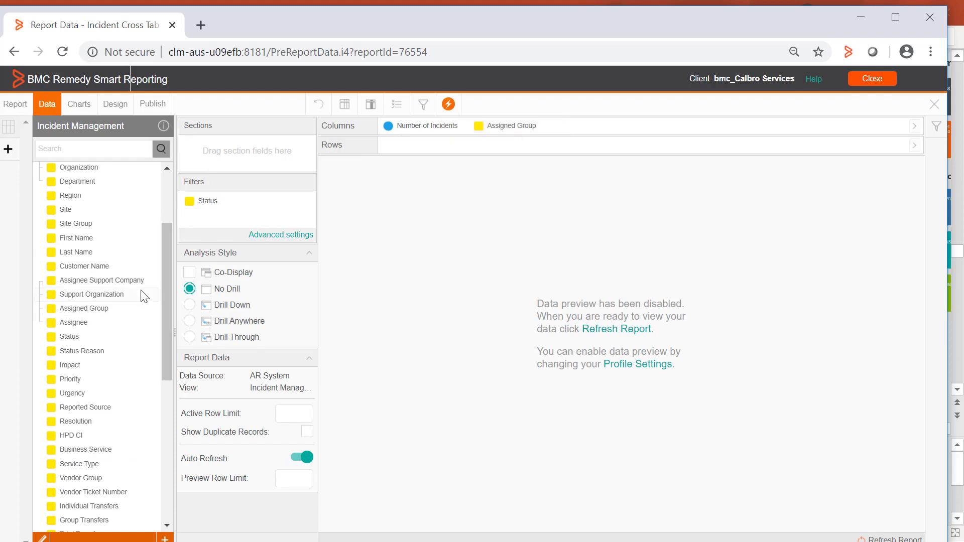
left_click_drag(98, 308, 233, 216)
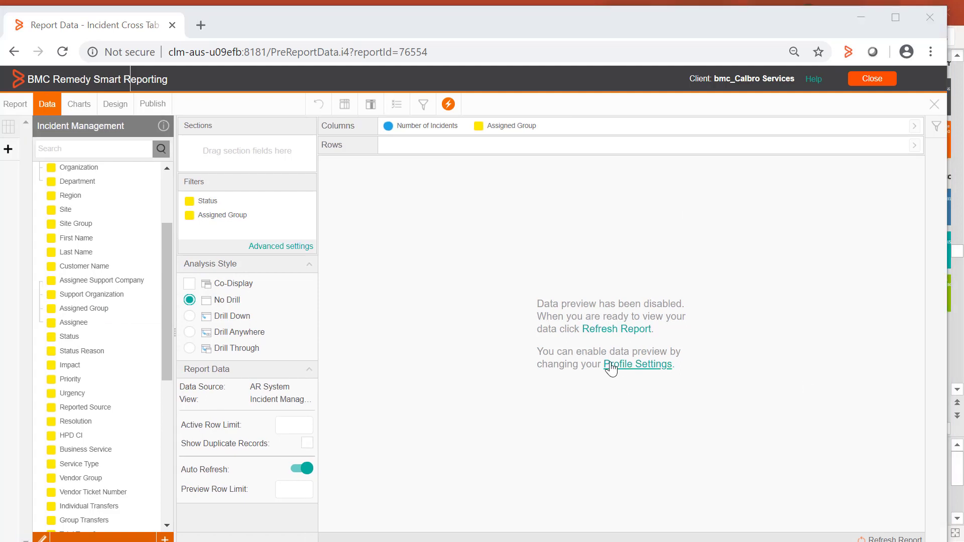
left_click(600, 332)
left_click(600, 333)
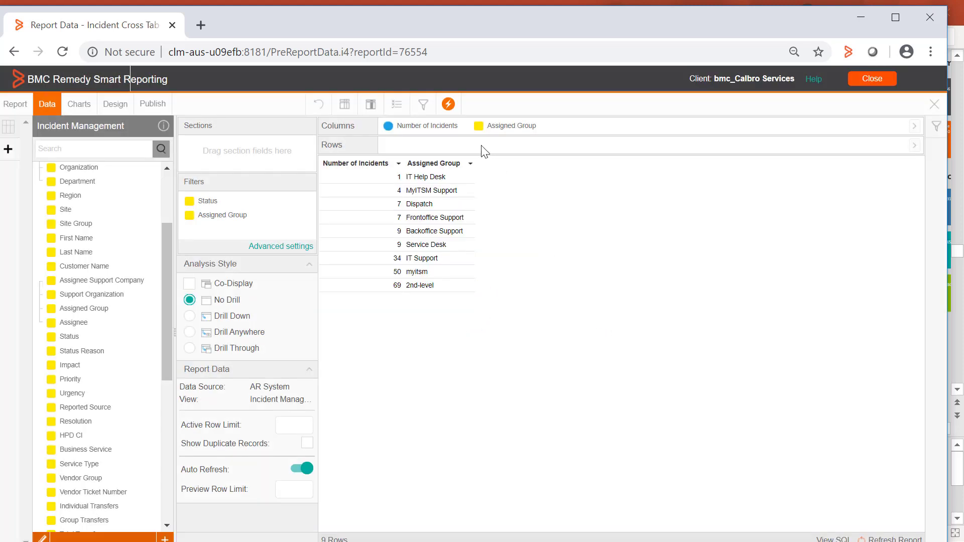
- Open the advanced function settings of Number of Incidents and review the Statistical, Text and Analysis function lists
left_click(461, 127)
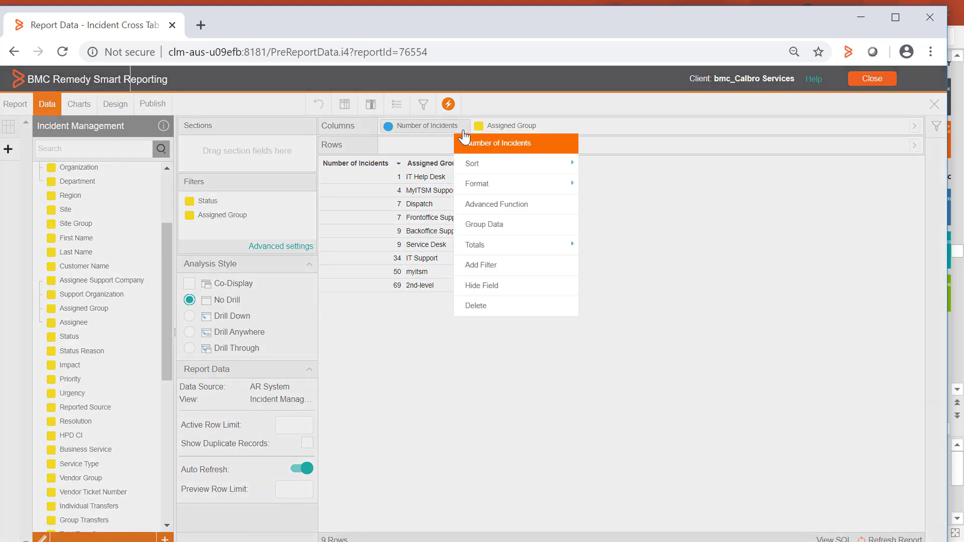
left_click(497, 206)
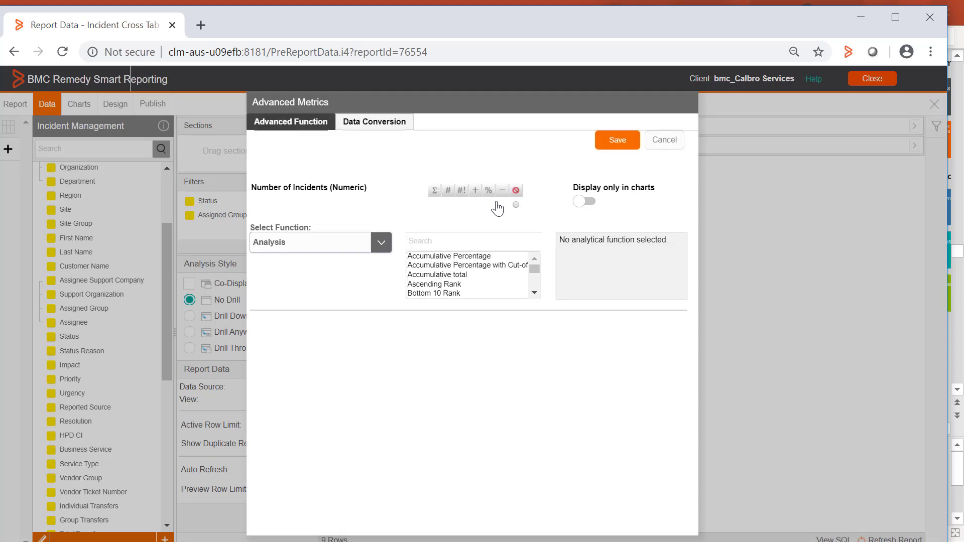
left_click(387, 245)
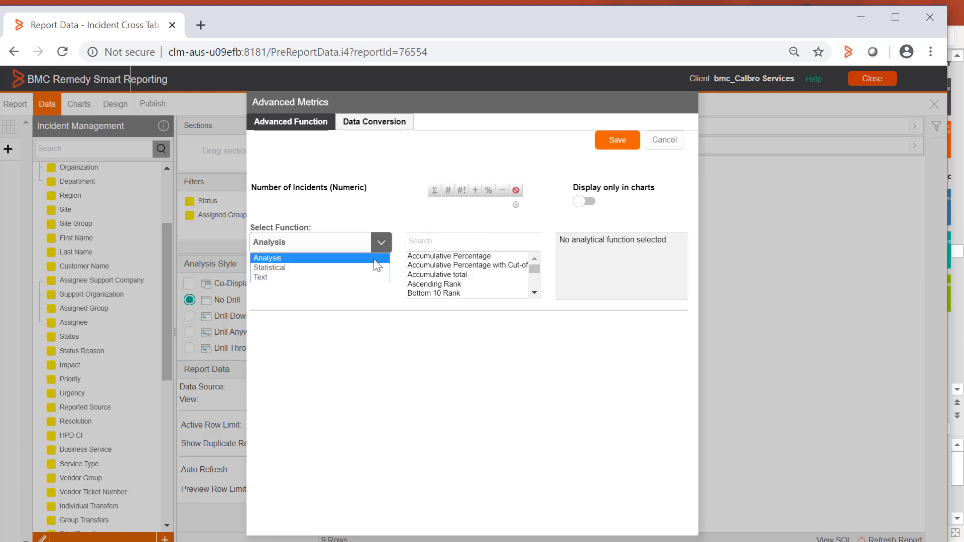
left_click(292, 267)
left_click(380, 243)
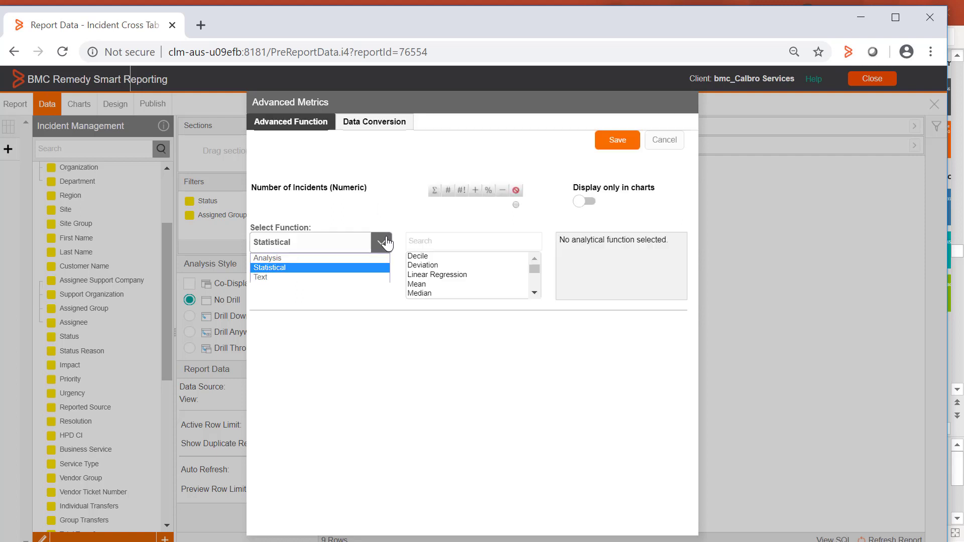
left_click(295, 278)
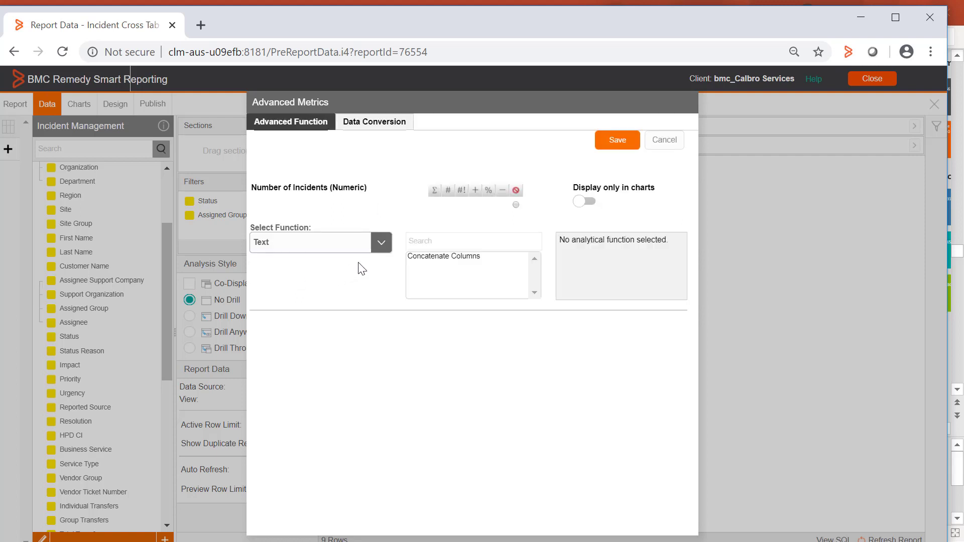
left_click(352, 247)
left_click(300, 260)
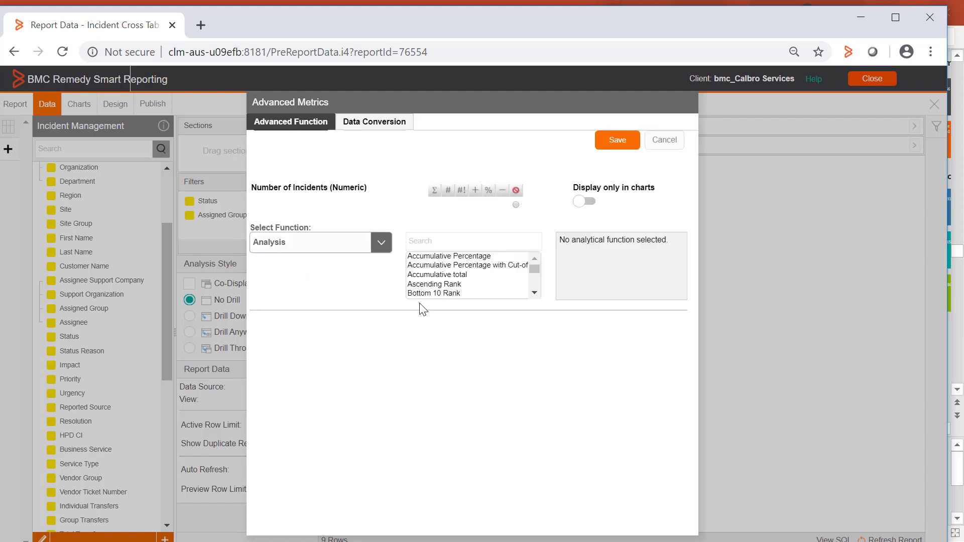
- Apply the Top N Rank analysis function to Number of Incidents, replacing the default limit of values to display
left_click(442, 288)
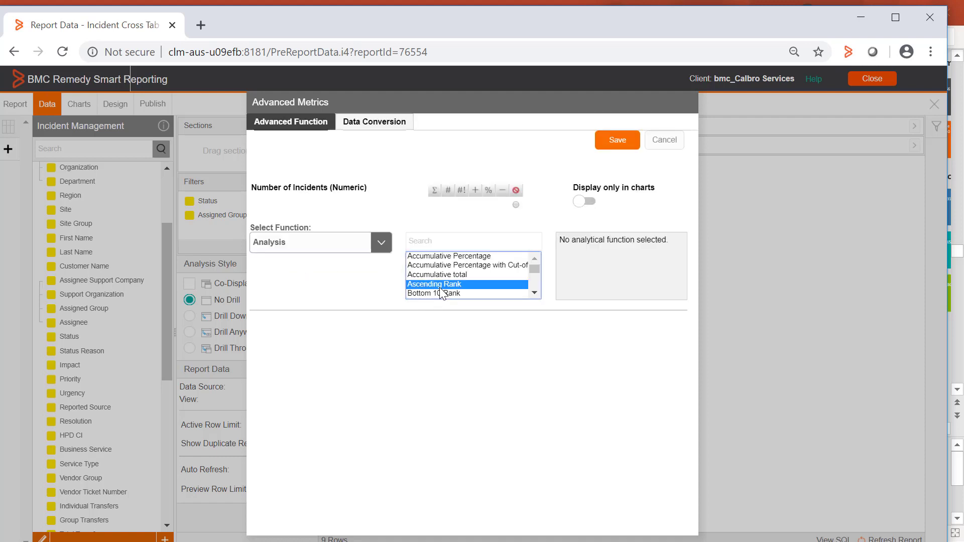
key("t")
key("t")
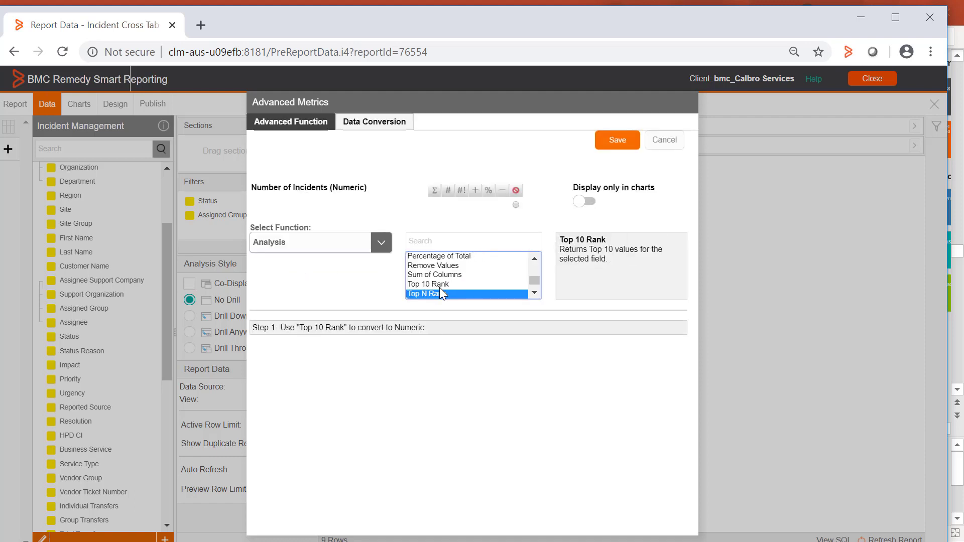
left_click(360, 361)
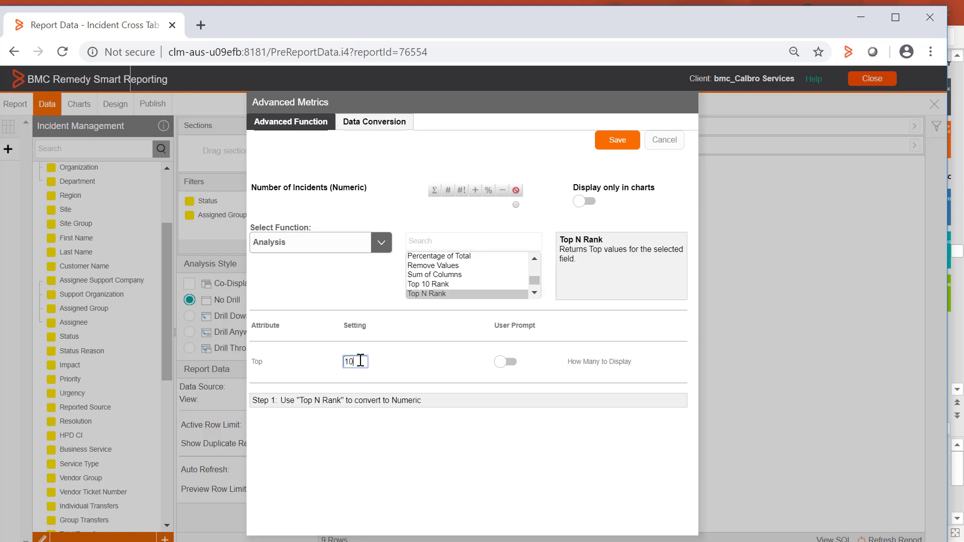
key("BackSpace")
key("BackSpace")
left_click(616, 143)
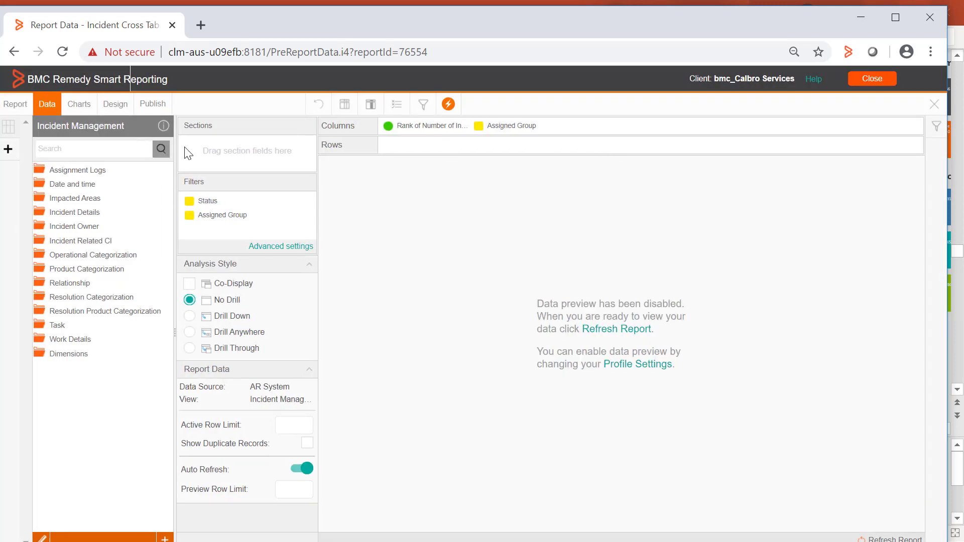
- Search the fields for "number", add Number of Incidents as the last column, and refresh the report preview
type("number")
left_click_drag(103, 200, 643, 131)
left_click(622, 331)
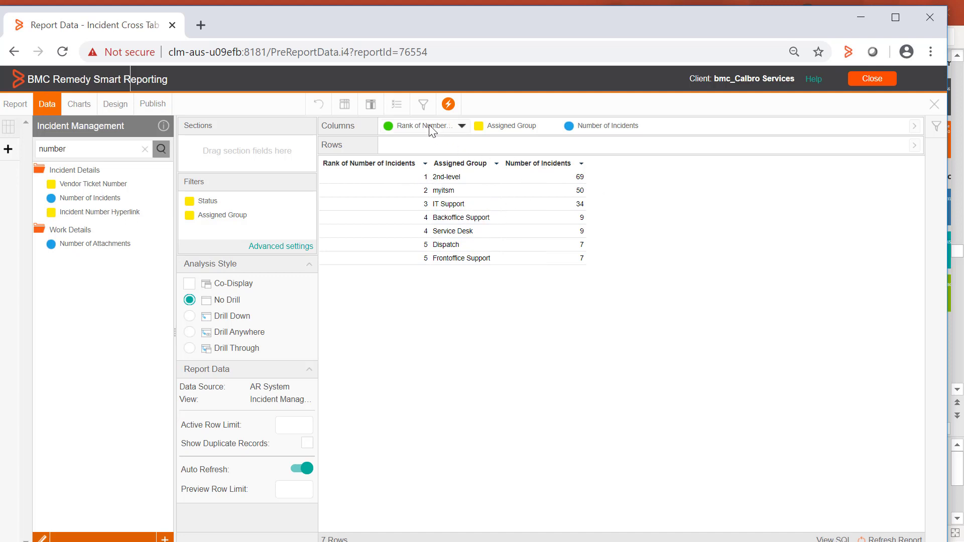
- Change the advanced function of the ranked Number of Incidents column to the Accumulative total analysis function and refresh the report preview
left_click(461, 126)
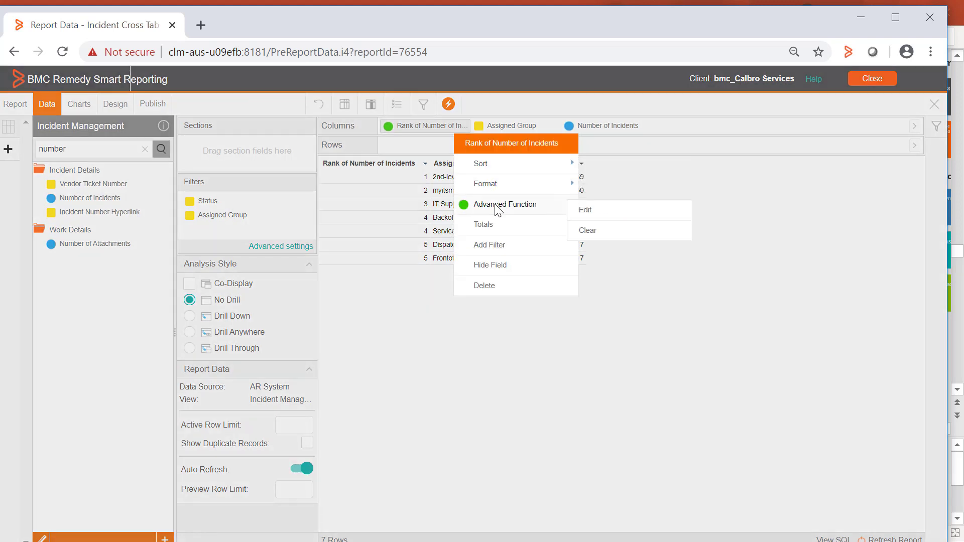
left_click(495, 205)
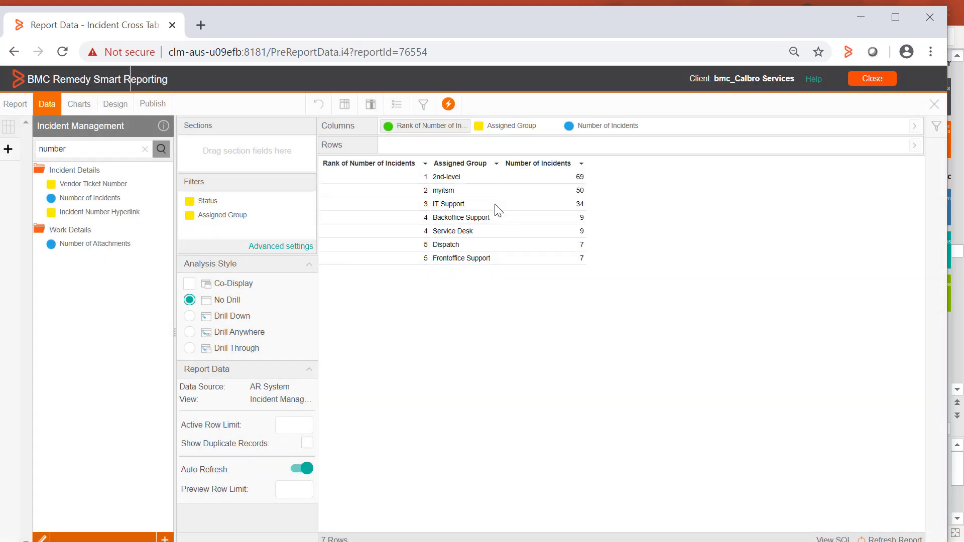
left_click(461, 127)
mouse_move(507, 204)
left_click(609, 215)
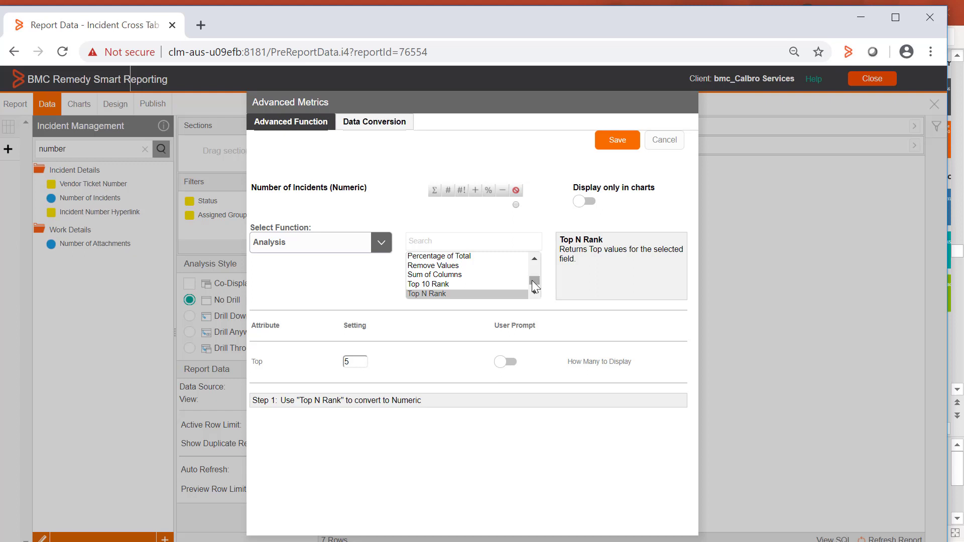
left_click_drag(532, 280, 532, 249)
left_click(464, 274)
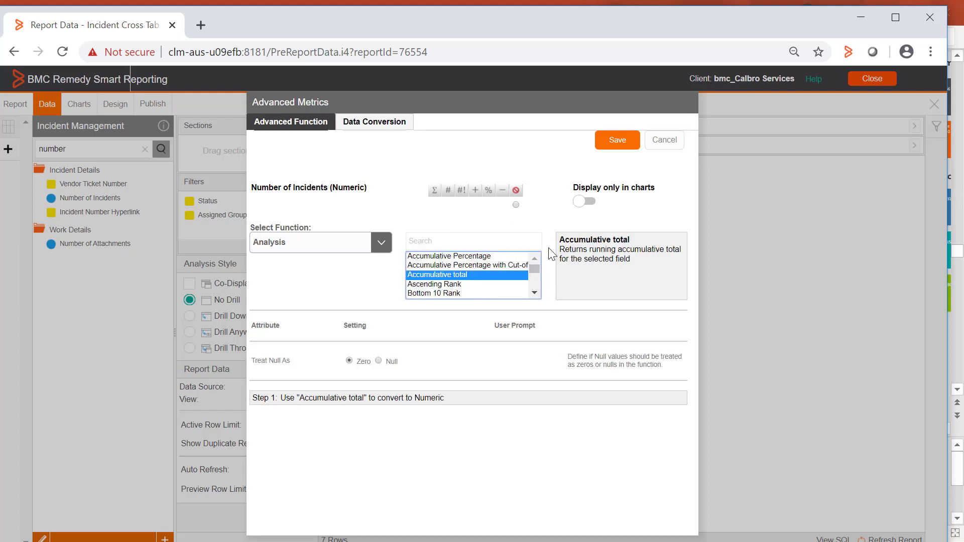
left_click(619, 146)
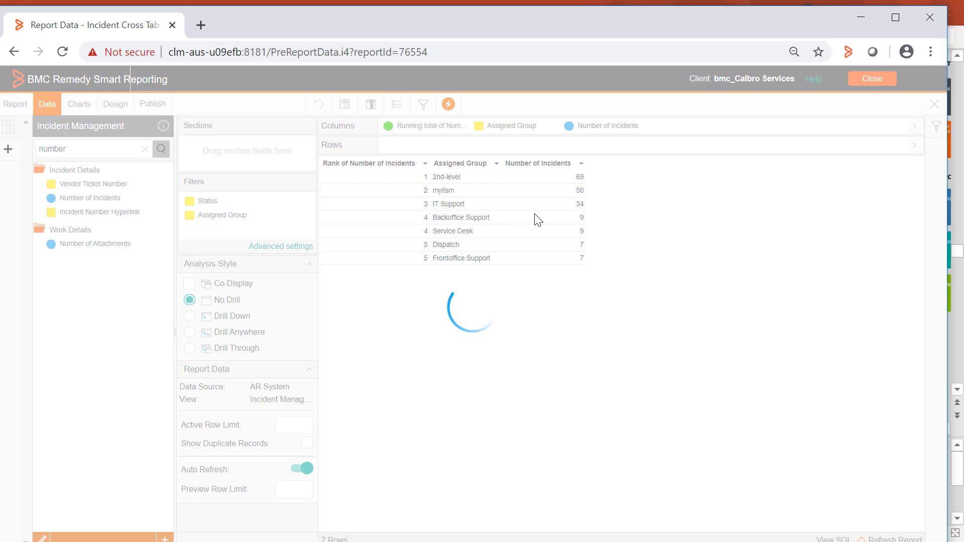
left_click(608, 330)
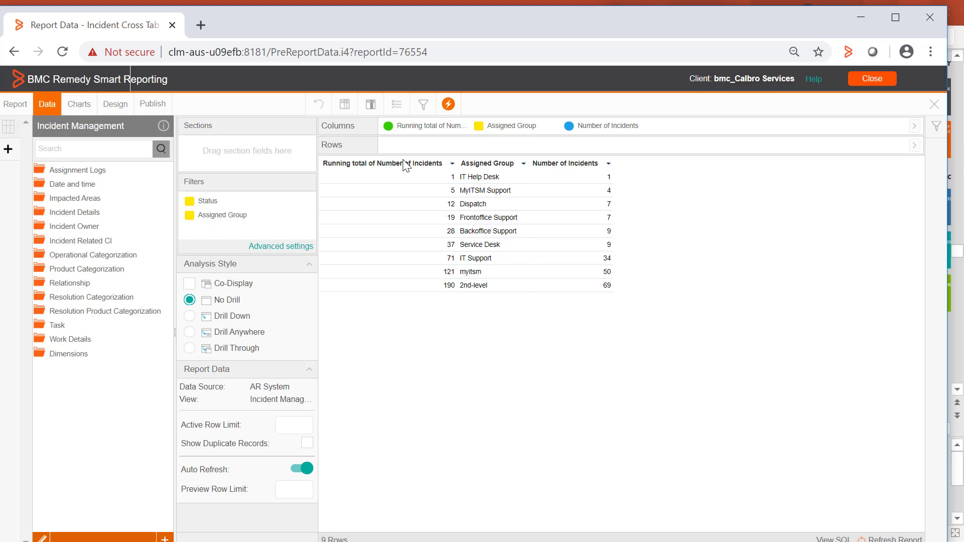
- Review Bottom 10 Rank, the other Analysis functions and the Text functions for the running total column, without saving any change
left_click(463, 127)
left_click(485, 206)
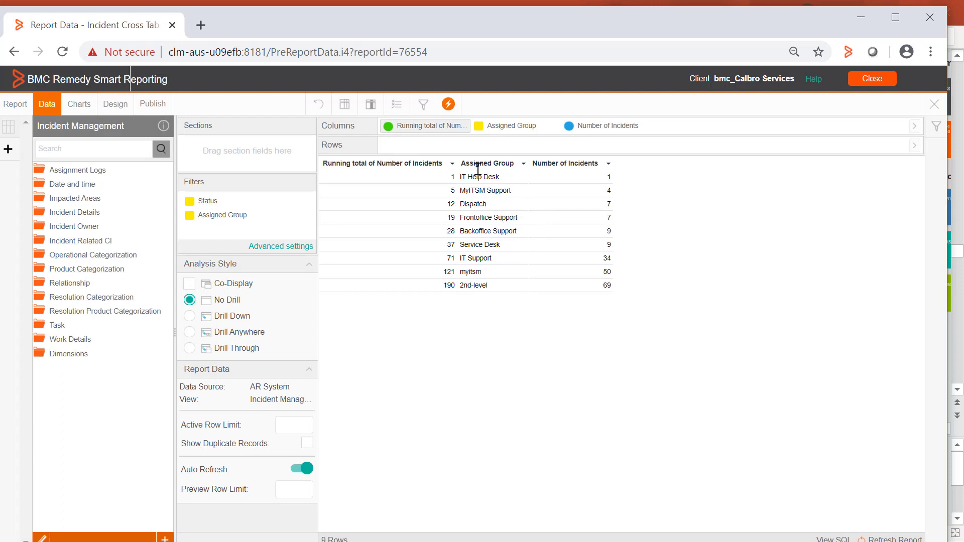
left_click(462, 127)
mouse_move(485, 206)
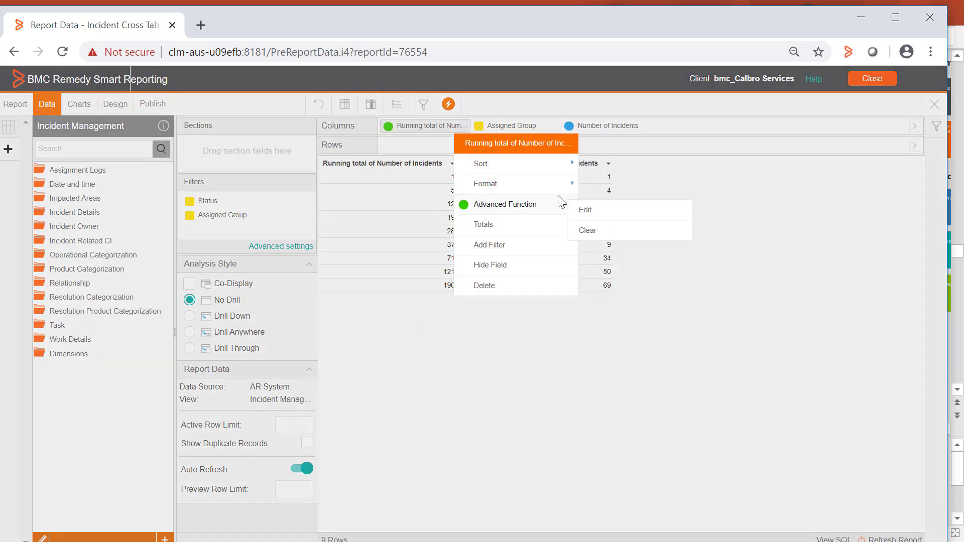
left_click(579, 208)
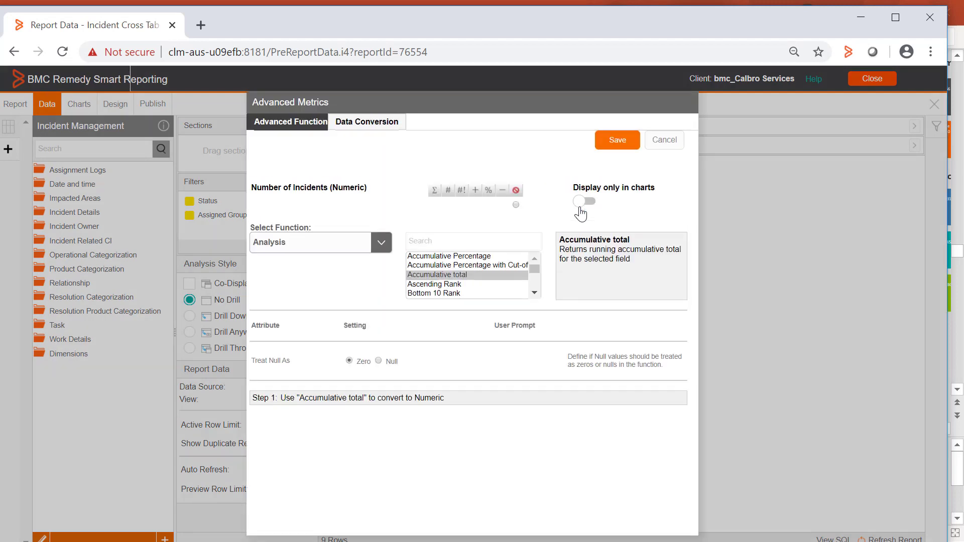
left_click(452, 294)
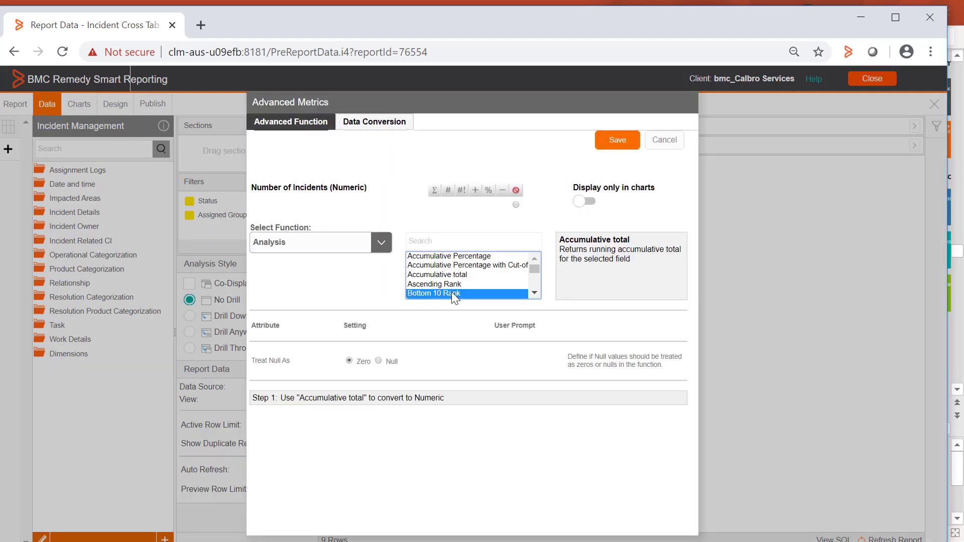
left_click(534, 293)
left_click(534, 292)
left_click(534, 292)
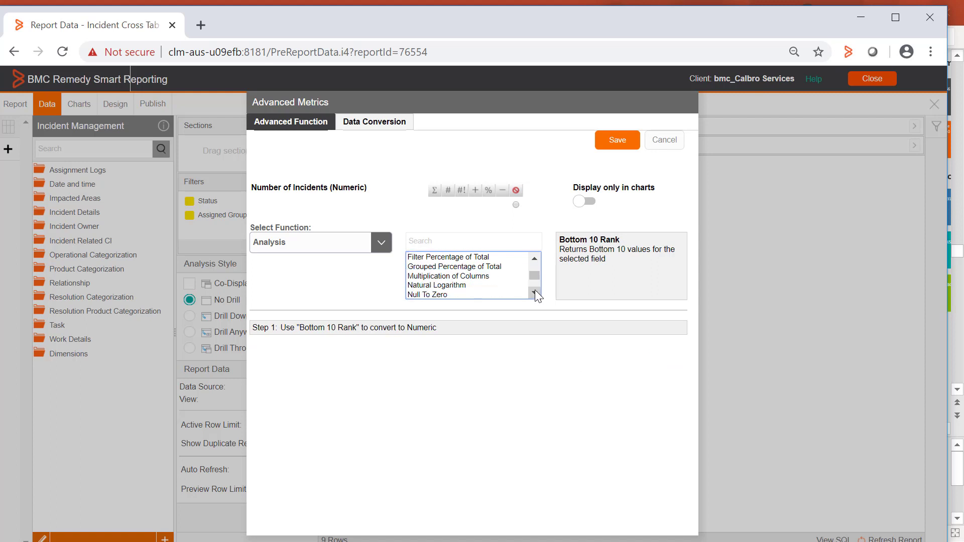
left_click(534, 292)
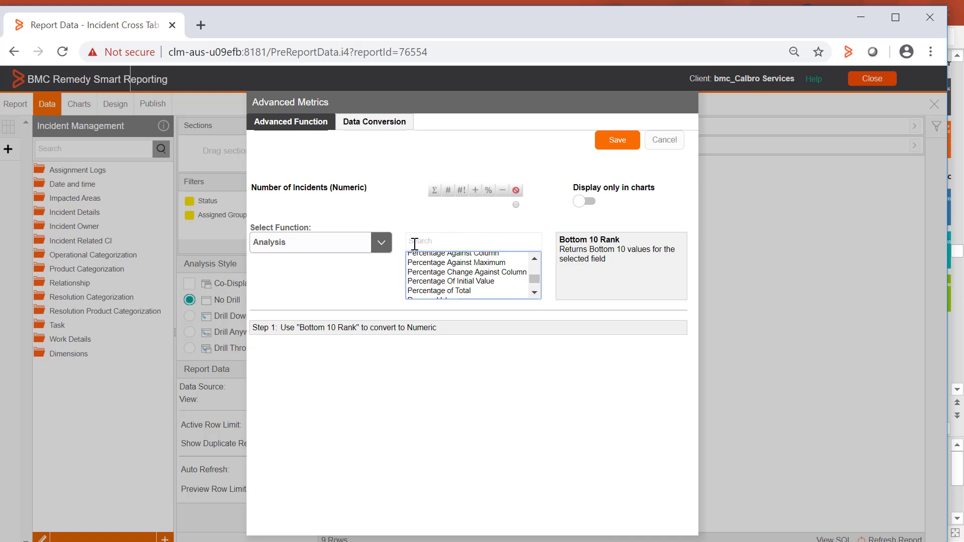
left_click(377, 248)
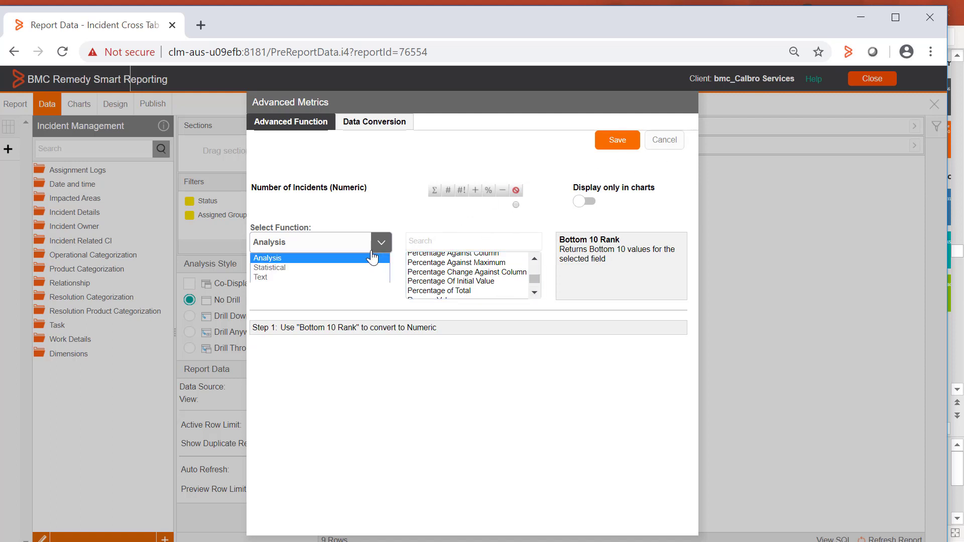
left_click(322, 278)
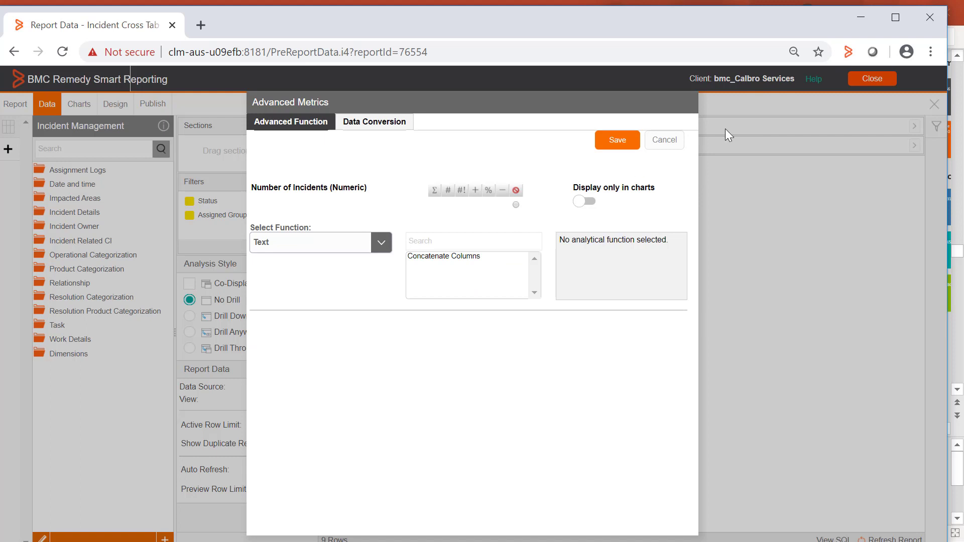
left_click(660, 142)
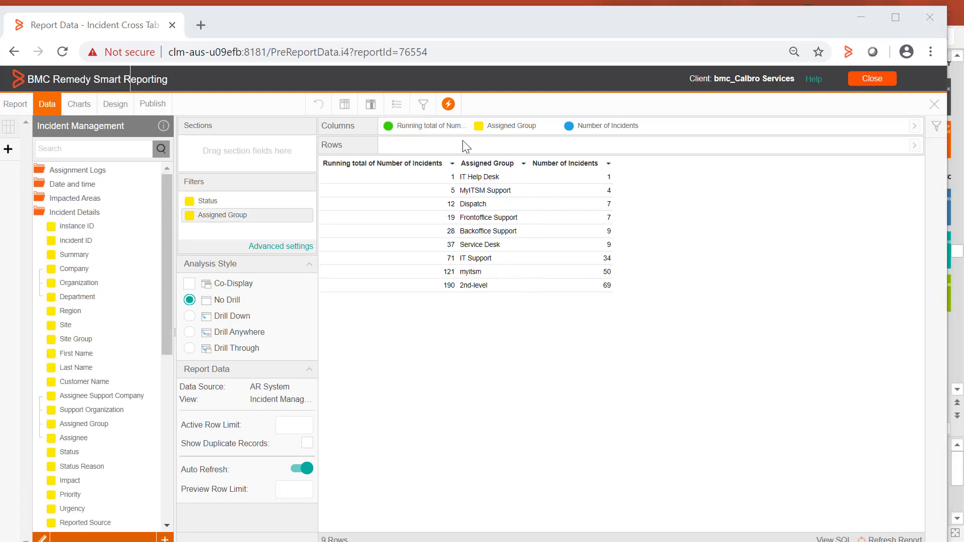
- Remove the running total, Assigned Group and Number of Incidents columns from the report together
left_click(447, 129)
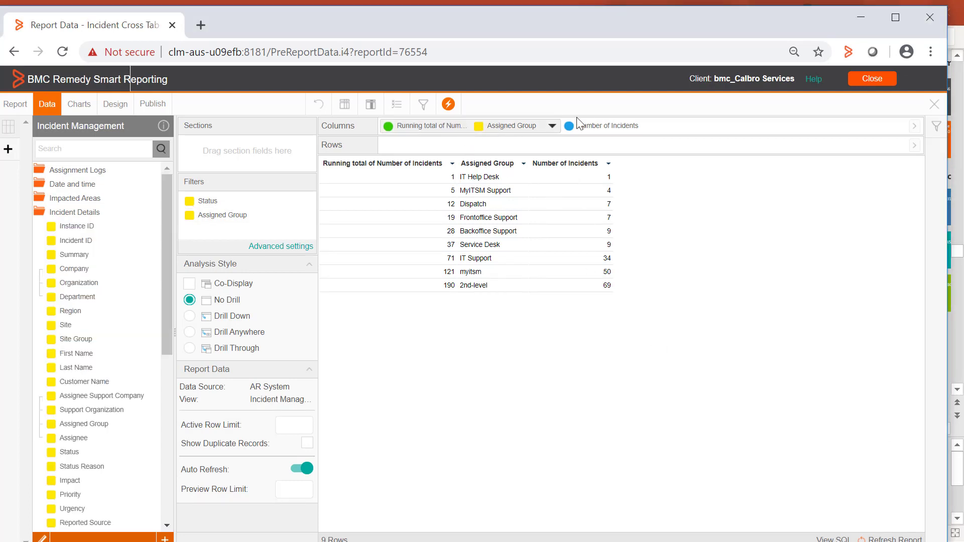
left_click(604, 125, "ctrl")
left_click_drag(604, 125, 96, 235)
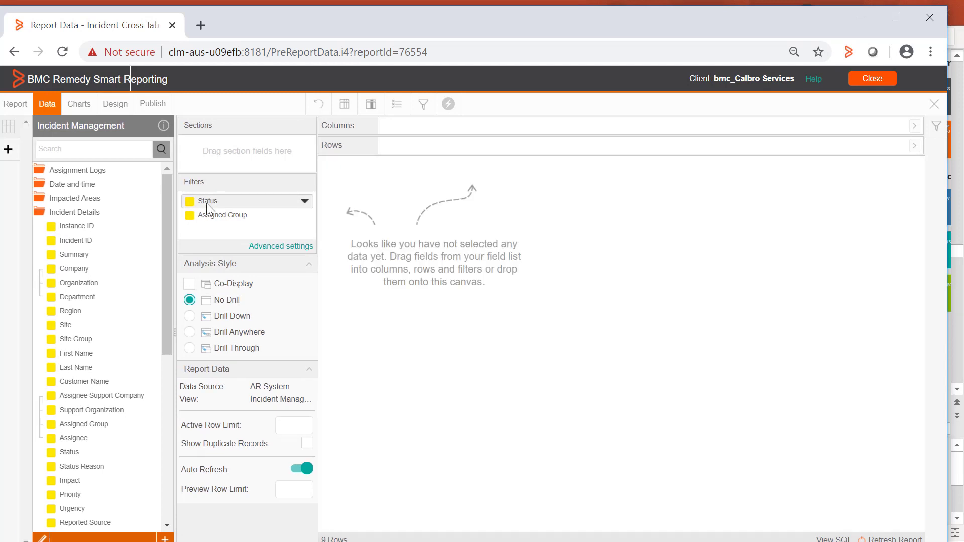
- Replace the Assigned Group filter with a Company filter and check the new filter's options
left_click_drag(206, 213, 75, 269)
left_click_drag(164, 241, 236, 215)
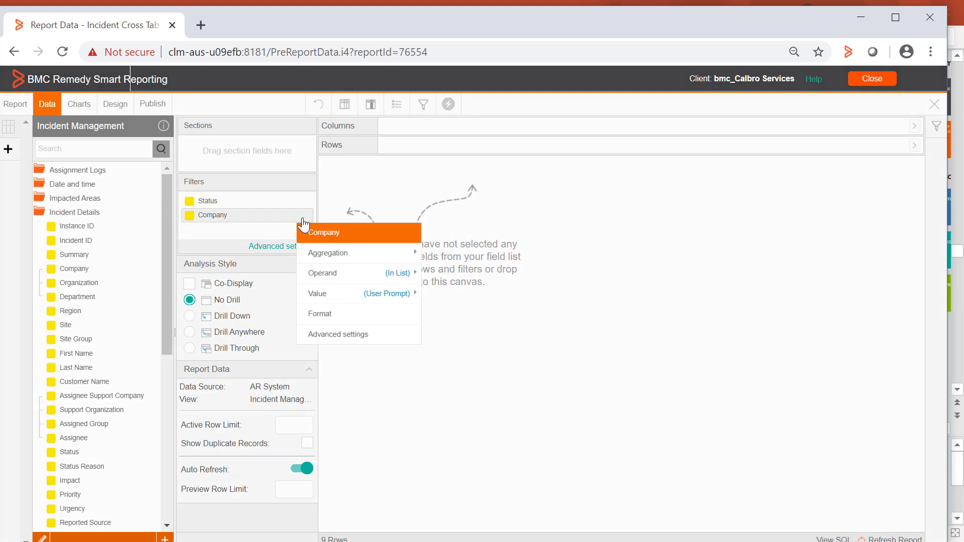
left_click(304, 215)
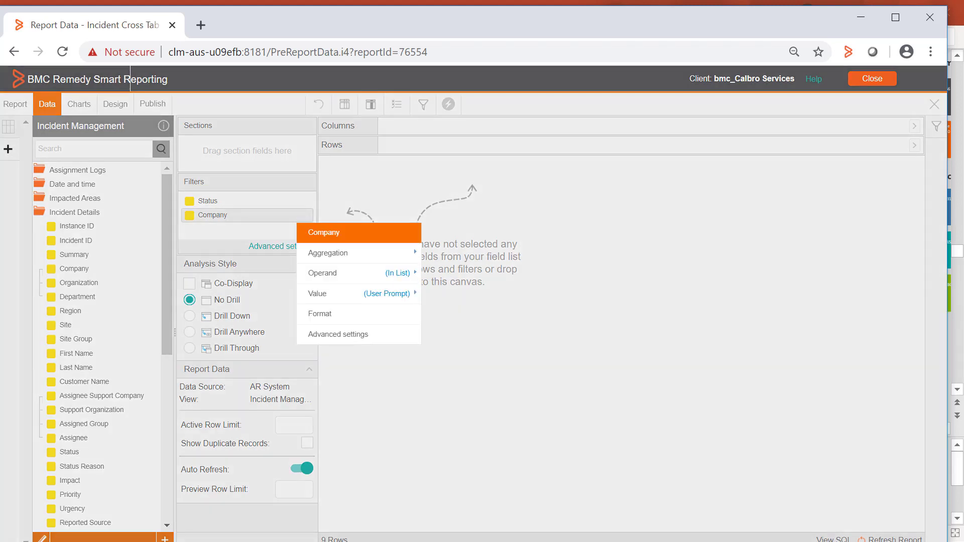
left_click(749, 311)
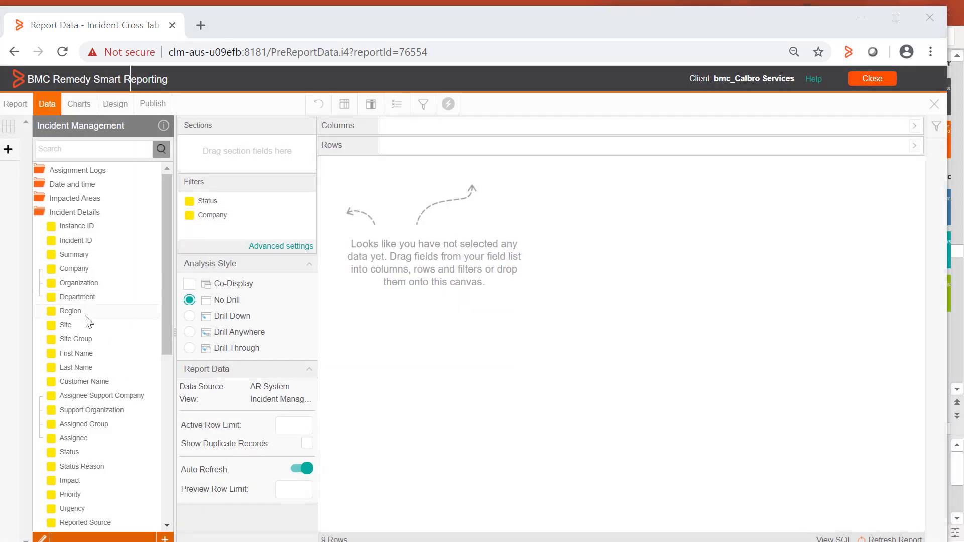
- Add First Name and Last Name from Incident Details together as report columns
left_click_drag(95, 353, 469, 118)
left_click(98, 366, "ctrl")
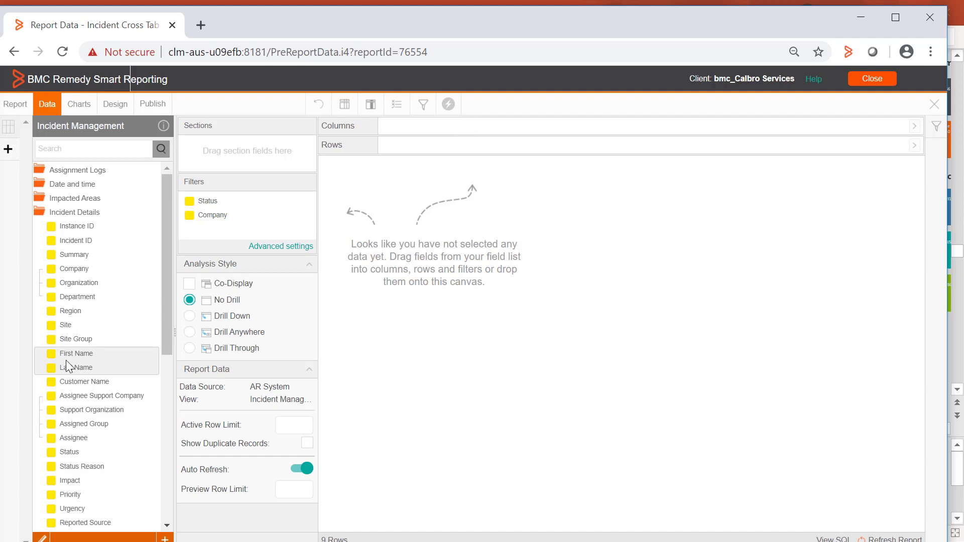
left_click_drag(71, 365, 472, 214)
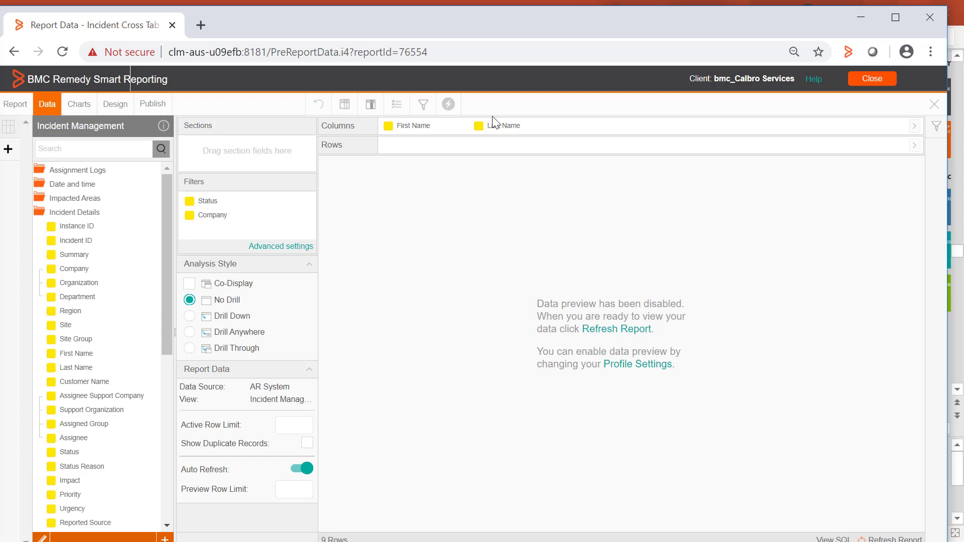
- Apply the Concatenate Columns text function to First Name, adding Last Name with a space between the values, and refresh the report preview
left_click(459, 127)
left_click(490, 235)
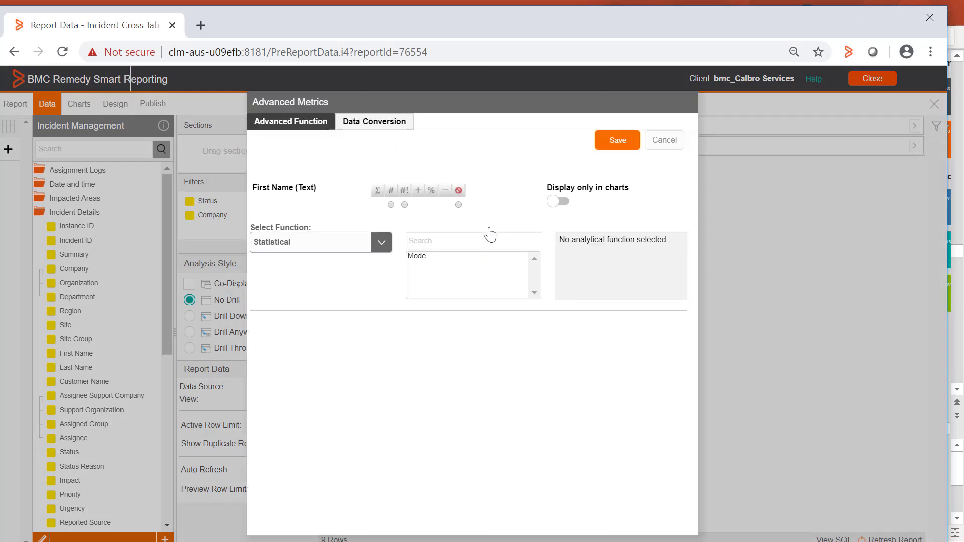
left_click(381, 243)
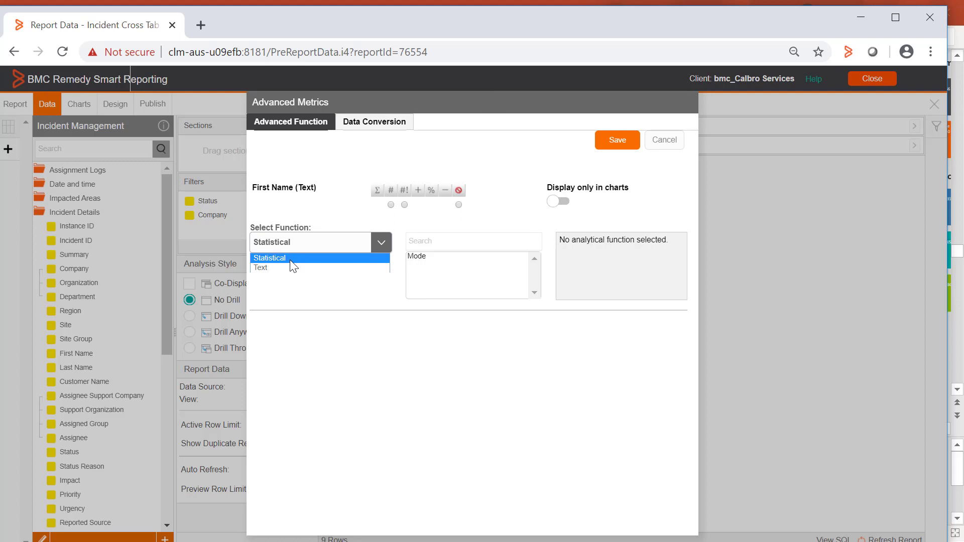
left_click(268, 267)
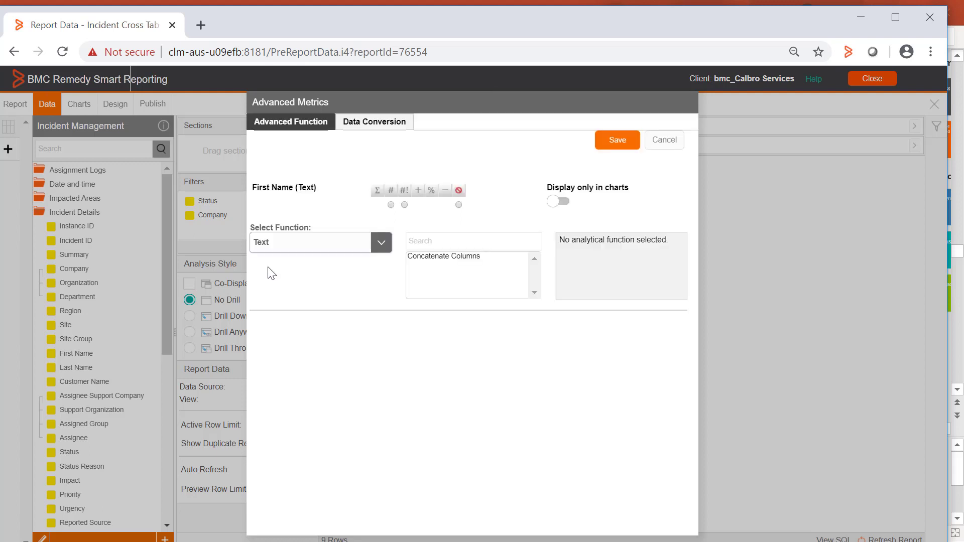
left_click(430, 257)
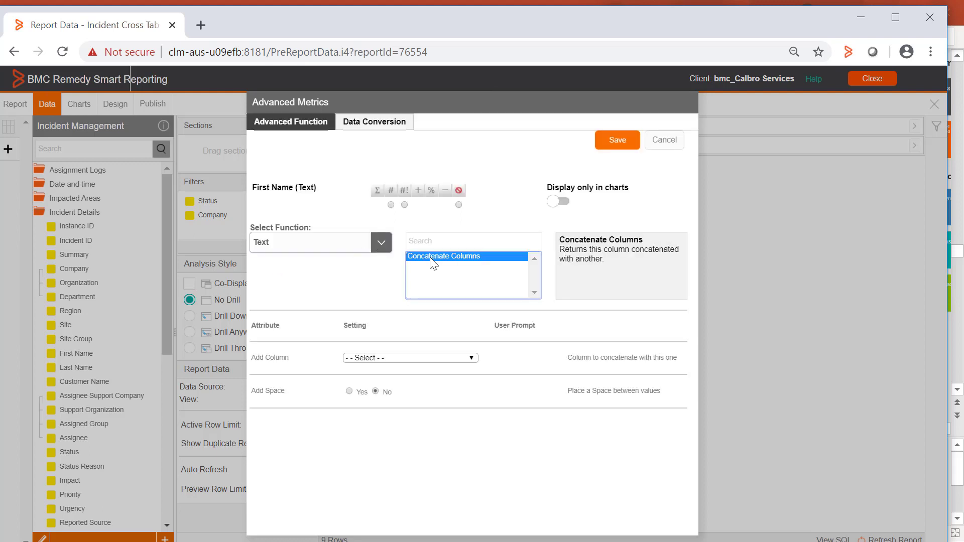
left_click(401, 358)
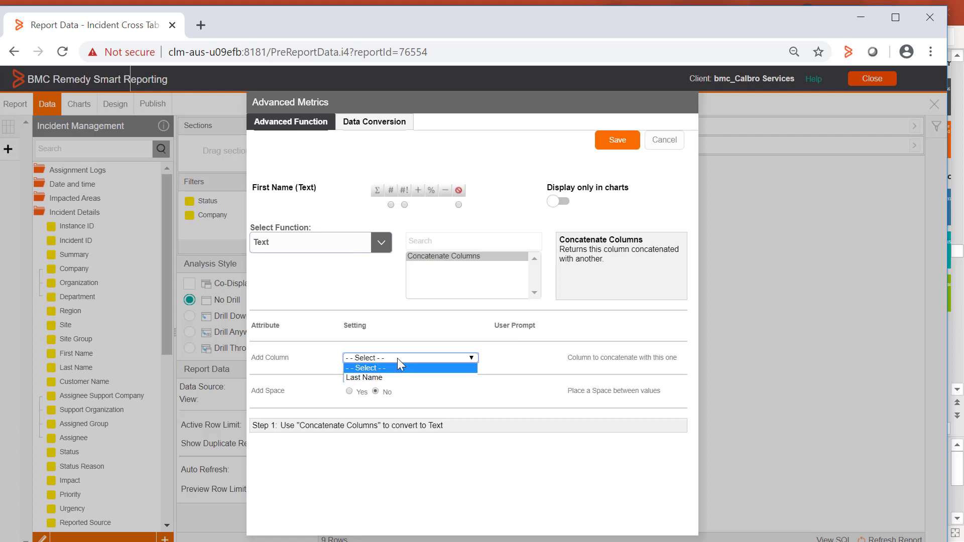
left_click(379, 385)
left_click(365, 358)
left_click(366, 377)
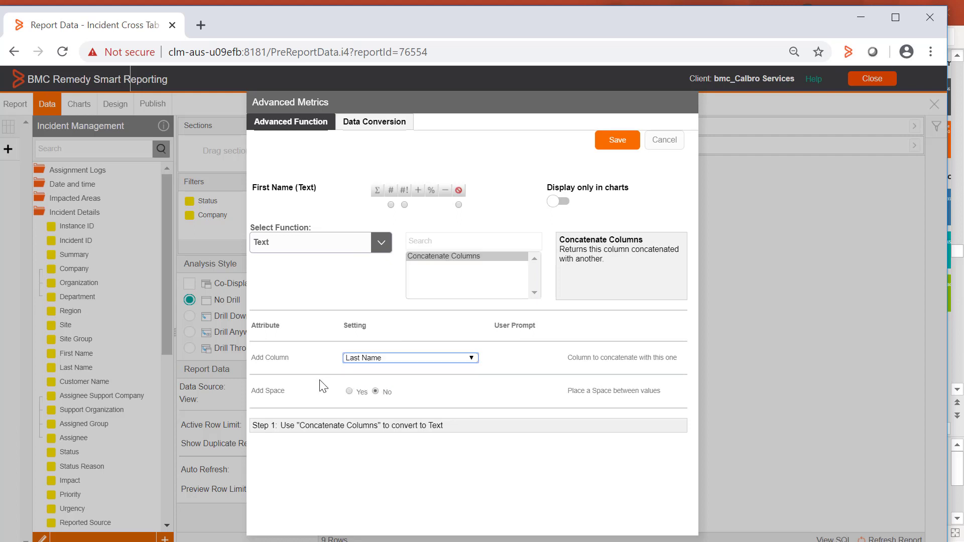
left_click(349, 391)
left_click(613, 135)
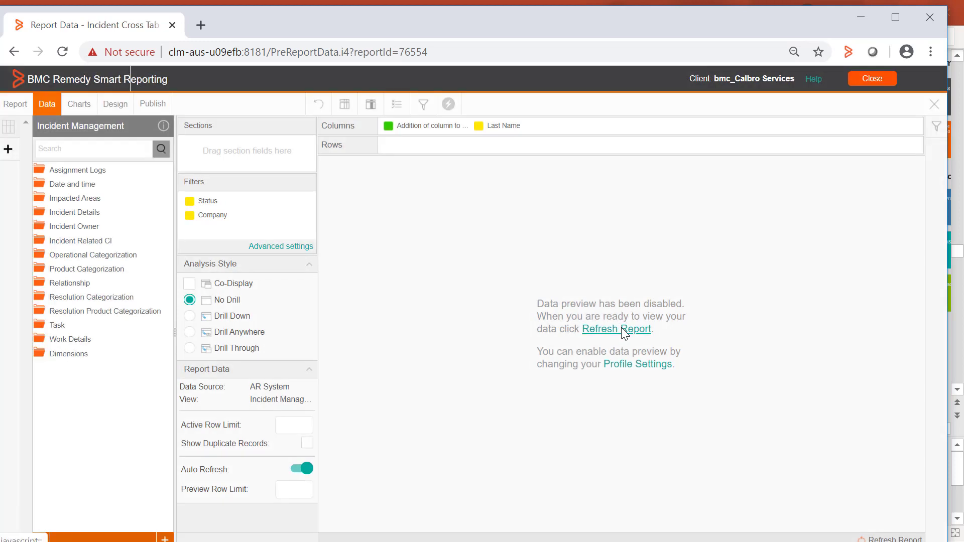
left_click(622, 330)
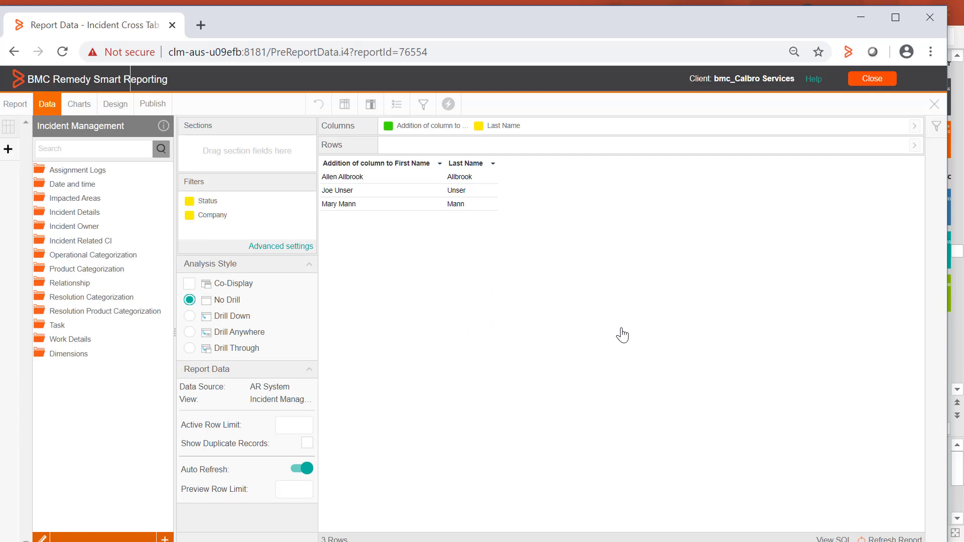
- Add Incident ID as the last column, hide the Last Name column, and refresh the report preview
left_click(94, 212)
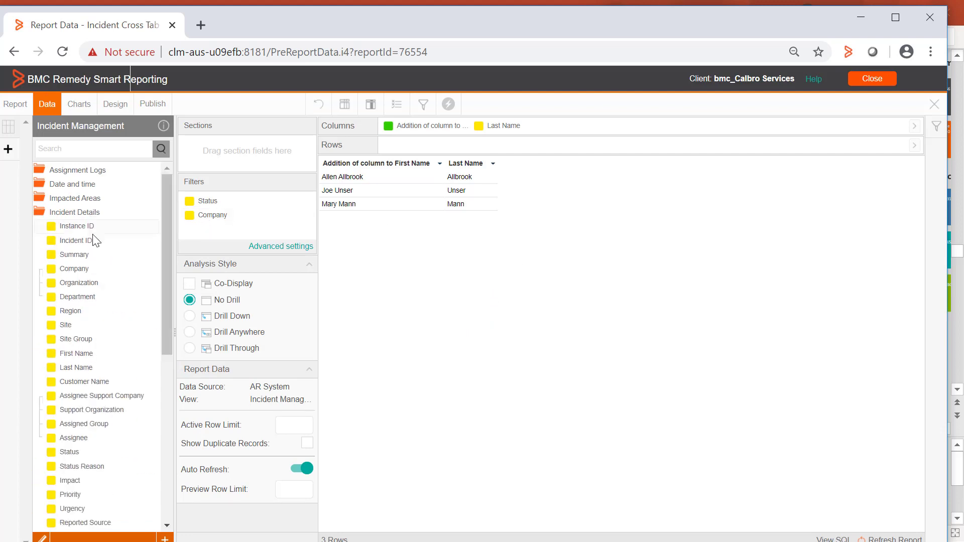
left_click_drag(96, 241, 596, 135)
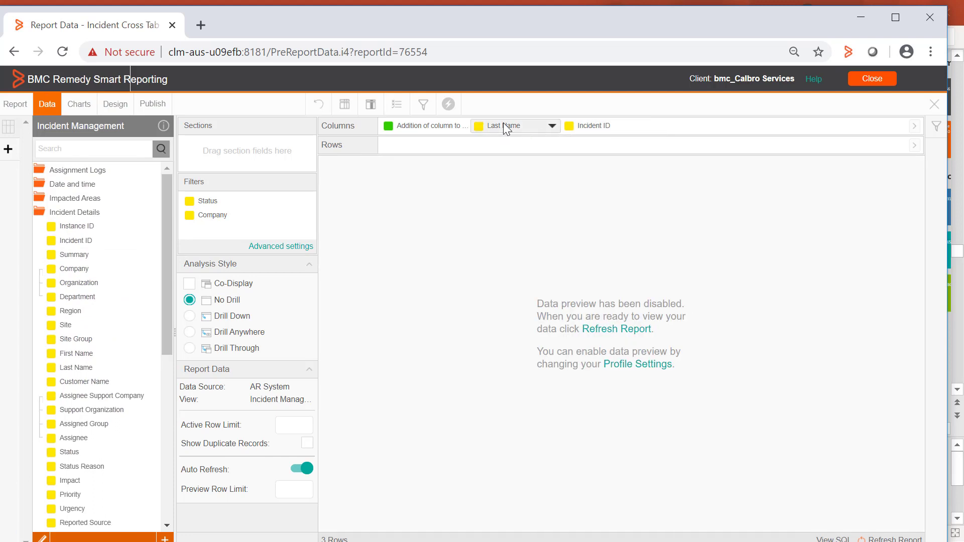
left_click(552, 127)
left_click(570, 306)
left_click(604, 331)
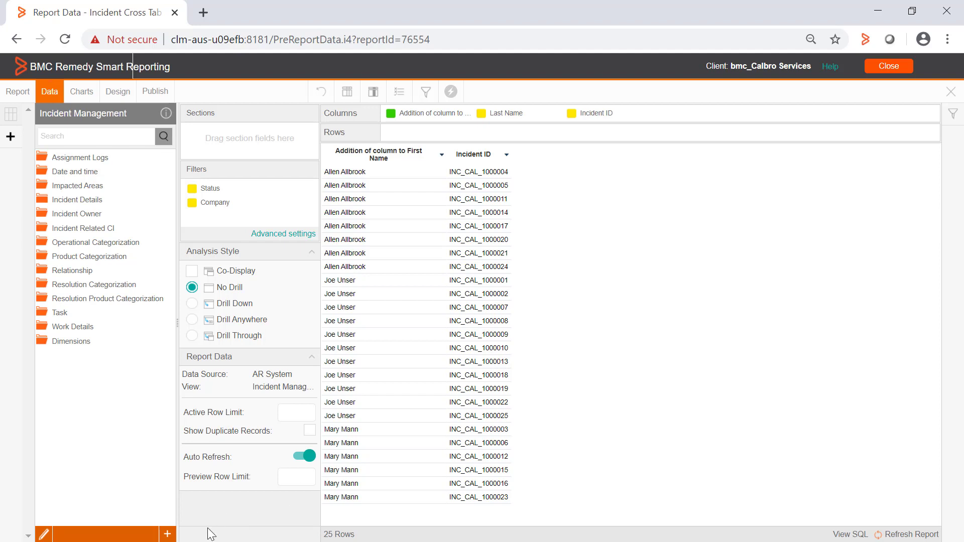
- Start a new calculated field and set its formula type to Pre-Defined
left_click(167, 534)
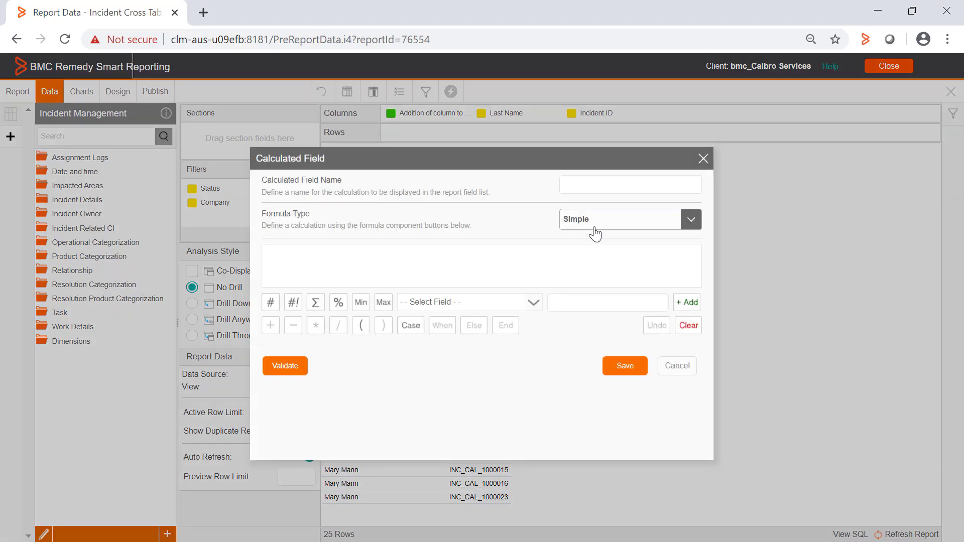
left_click(595, 232)
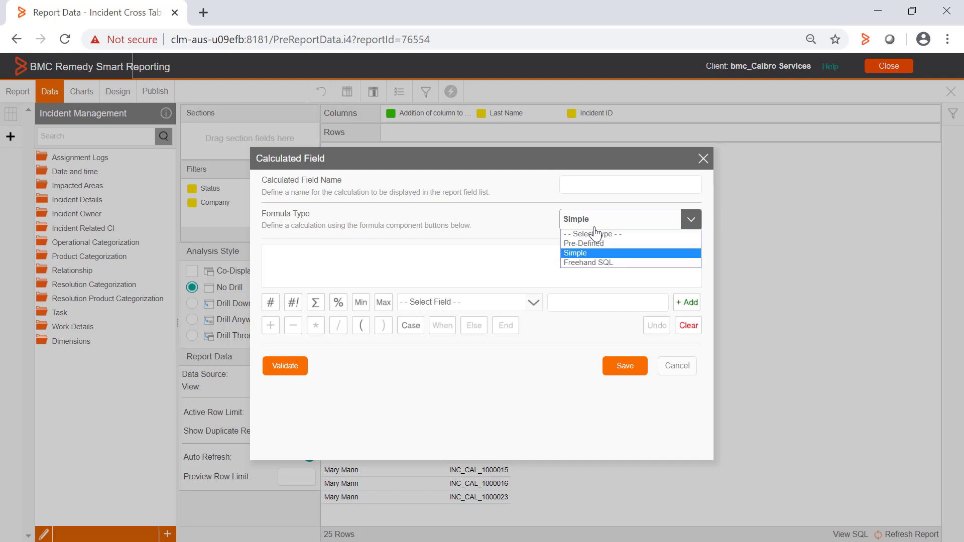
left_click(588, 245)
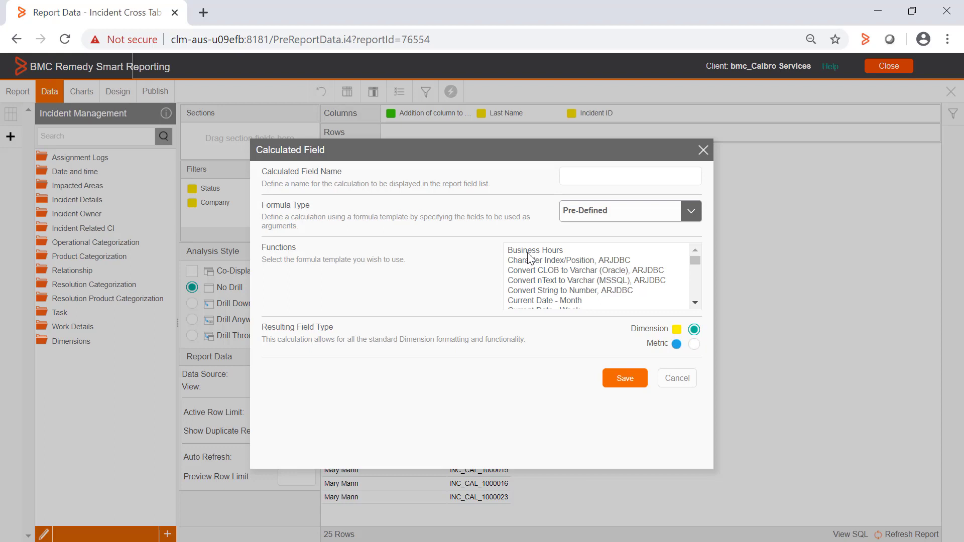
- Look through the predefined function templates, checking the values required by Character Index/Position and Convert CLOB to Varchar (Oracle)
left_click(539, 260)
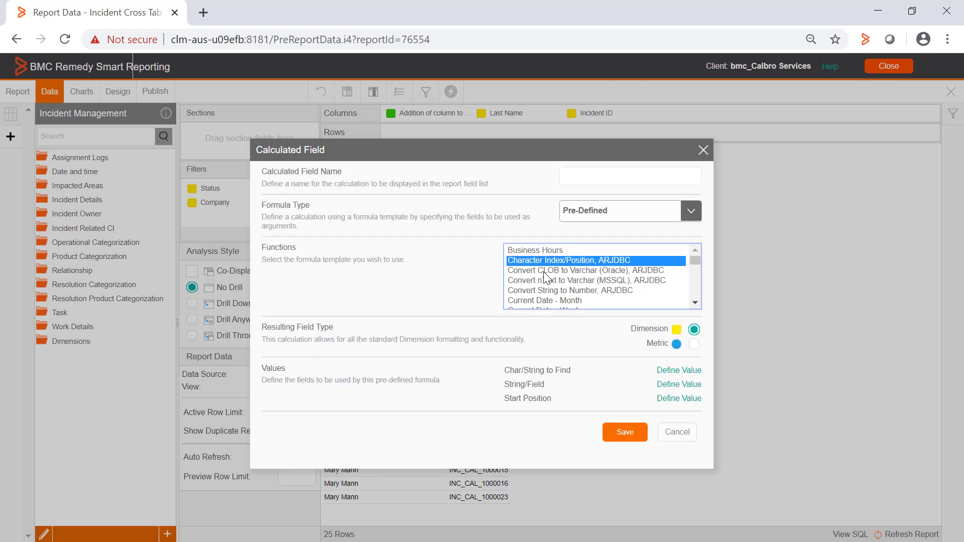
left_click(545, 274)
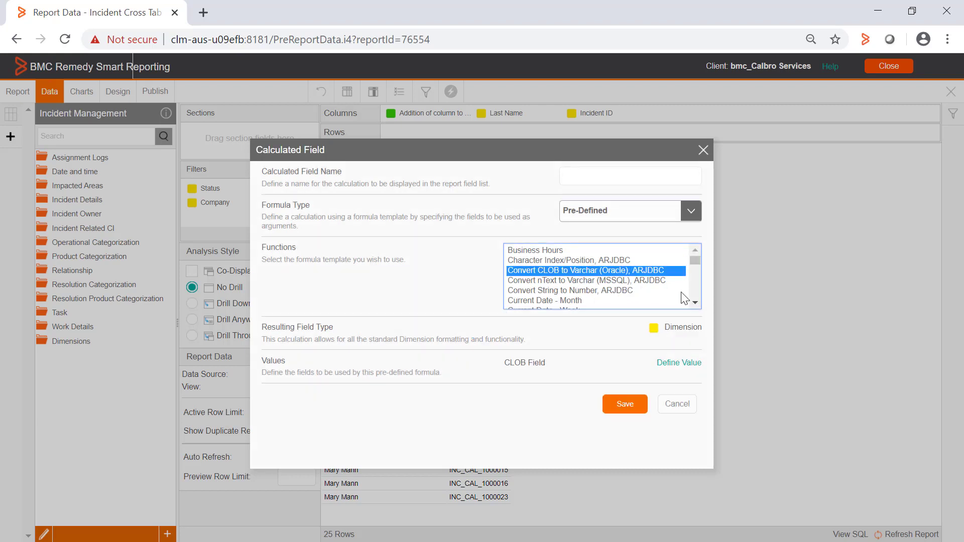
left_click(695, 302)
left_click(695, 302)
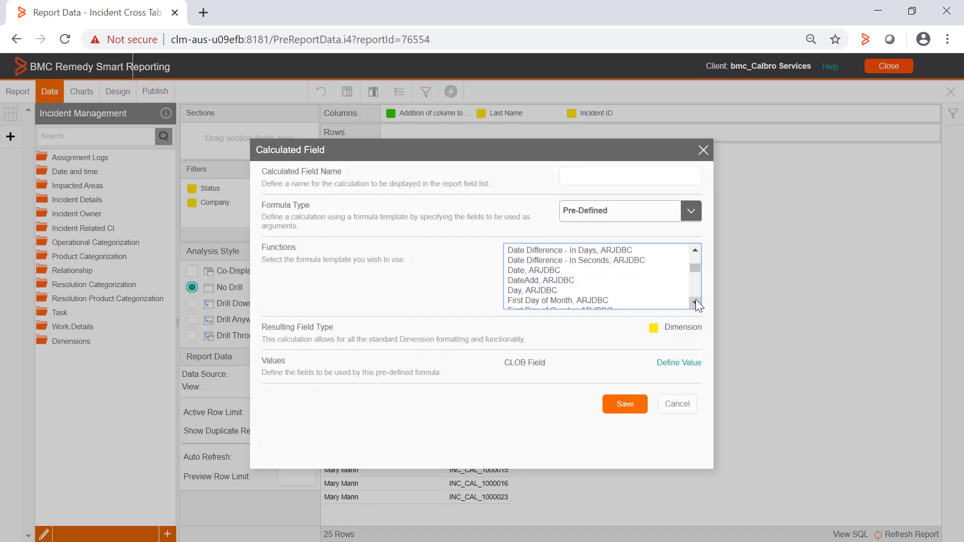
left_click(694, 301)
left_click(695, 301)
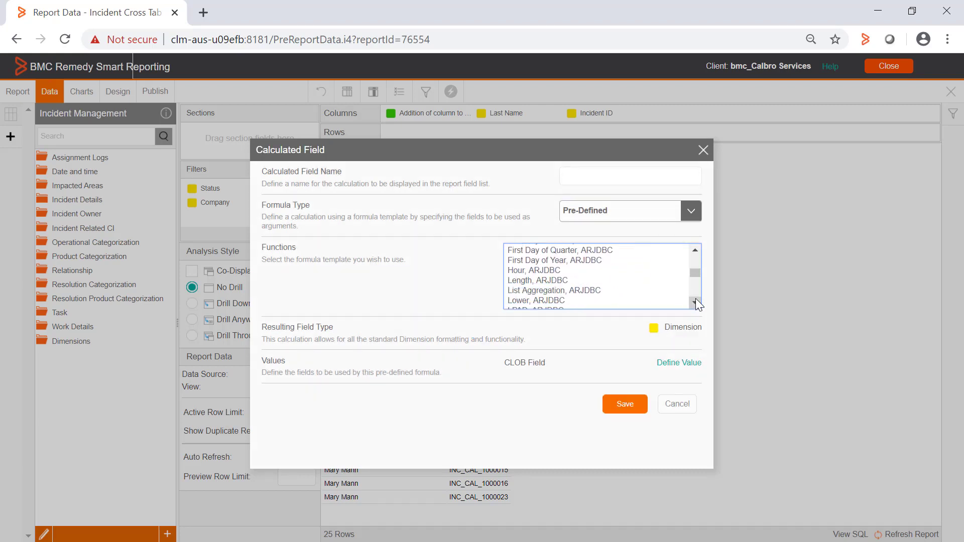
left_click(694, 303)
left_click(694, 303)
left_click(694, 302)
left_click(694, 302)
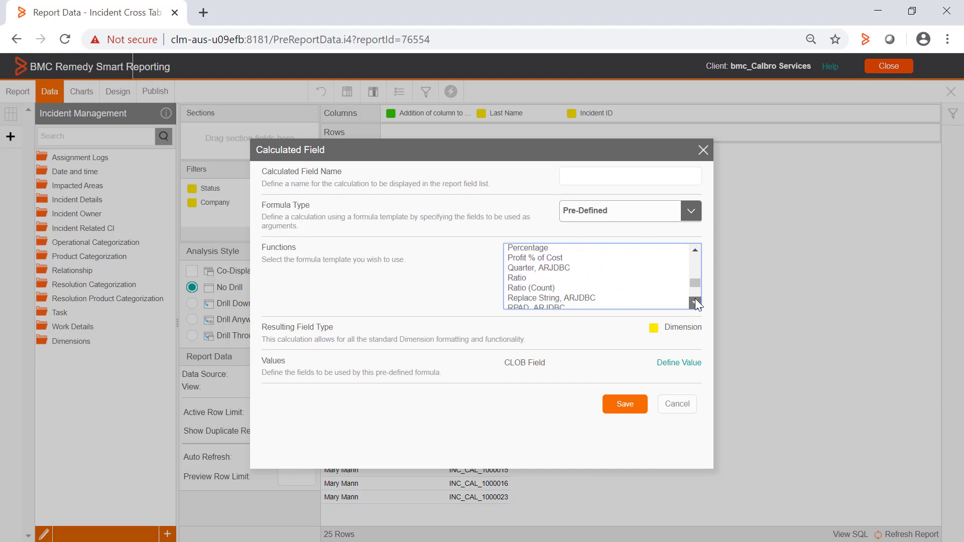
left_click(695, 302)
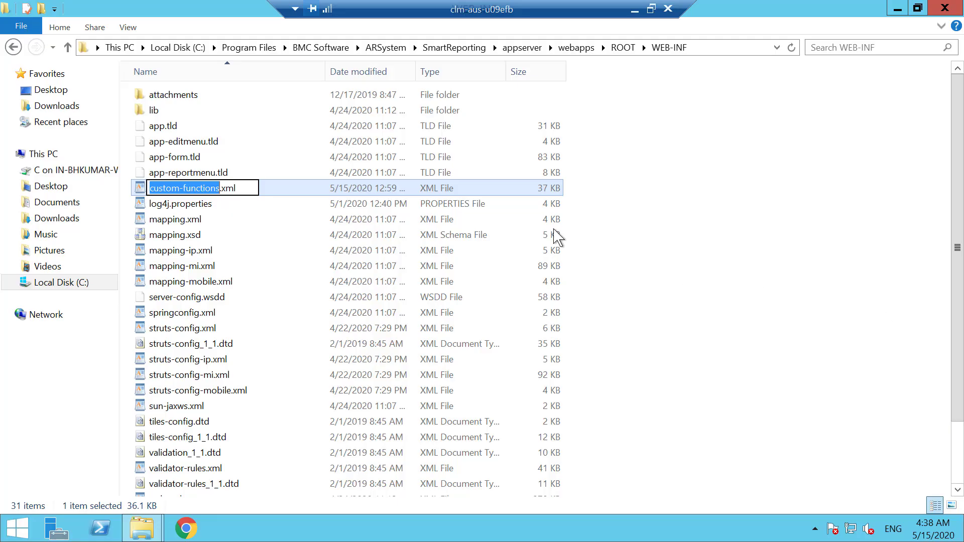
- Open custom-functions.xml from the server's WEB-INF folder in WordPad
left_click(453, 179)
left_click(259, 185)
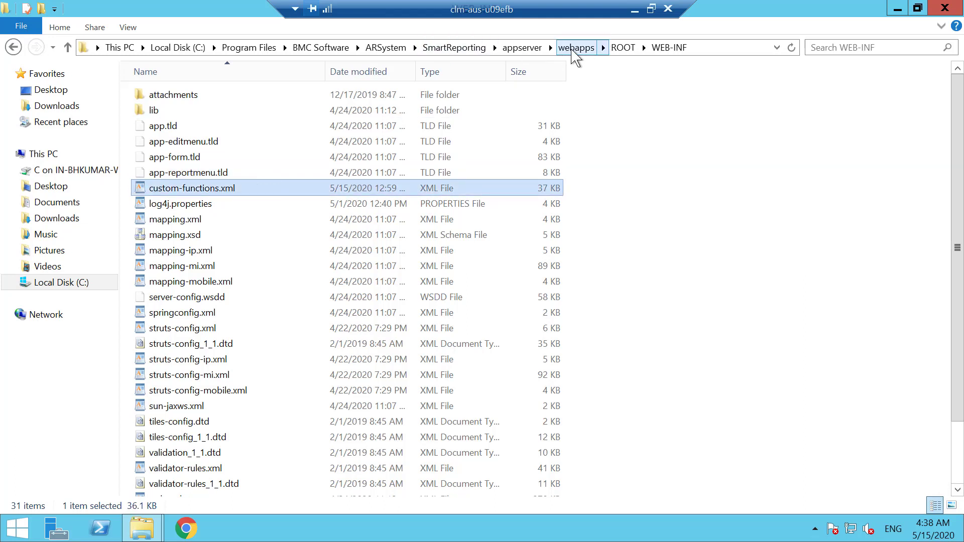
right_click(194, 192)
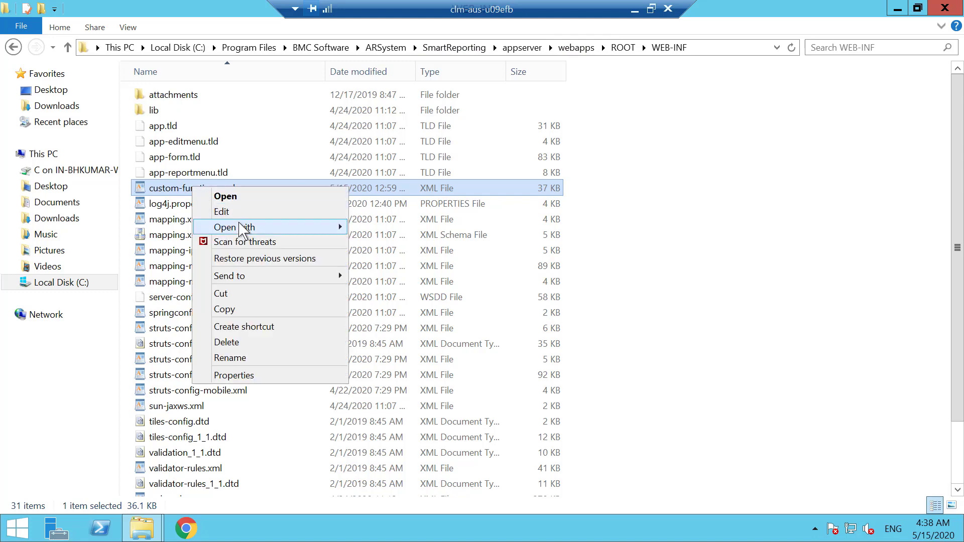
mouse_move(251, 229)
left_click(401, 272)
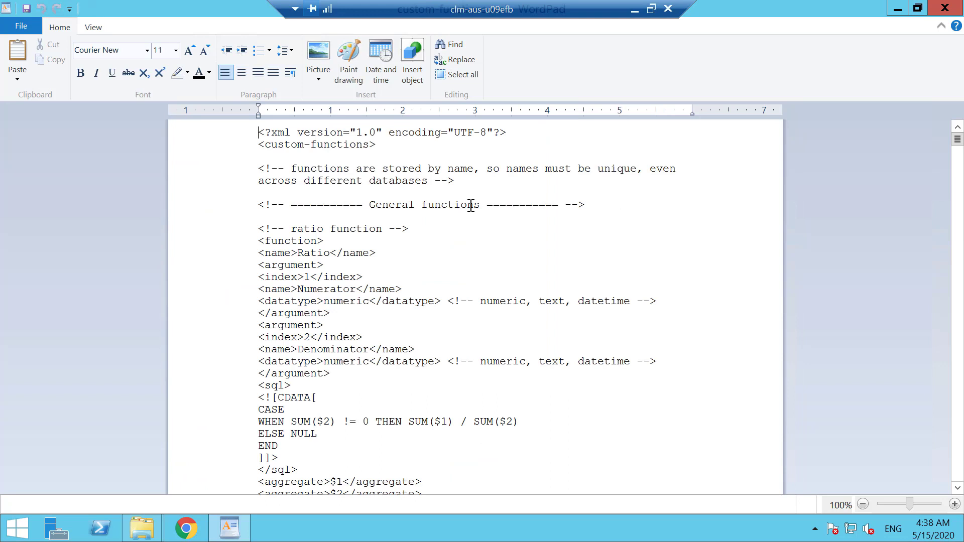
- Search the custom functions file for "date difference"
key("ctrl+f")
type("date differe")
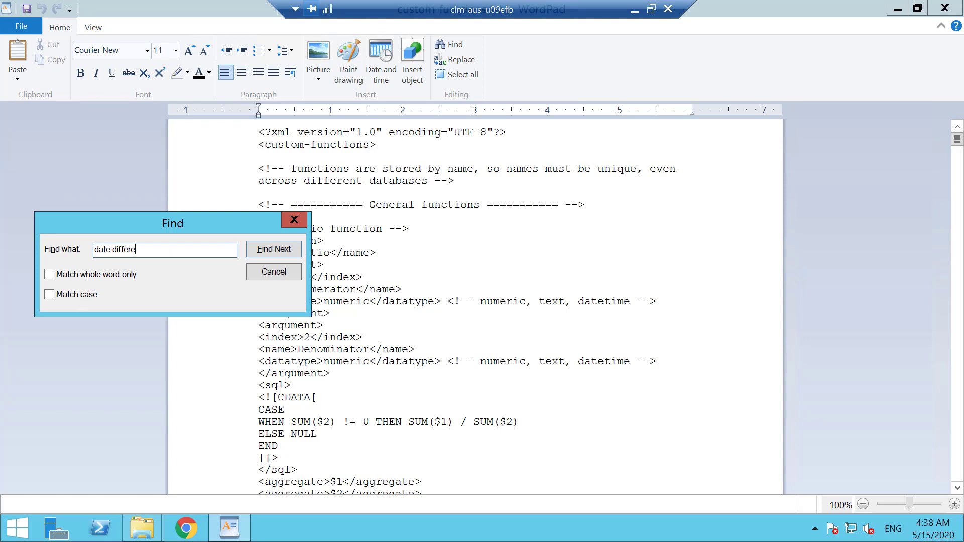
type("nce")
key("Return")
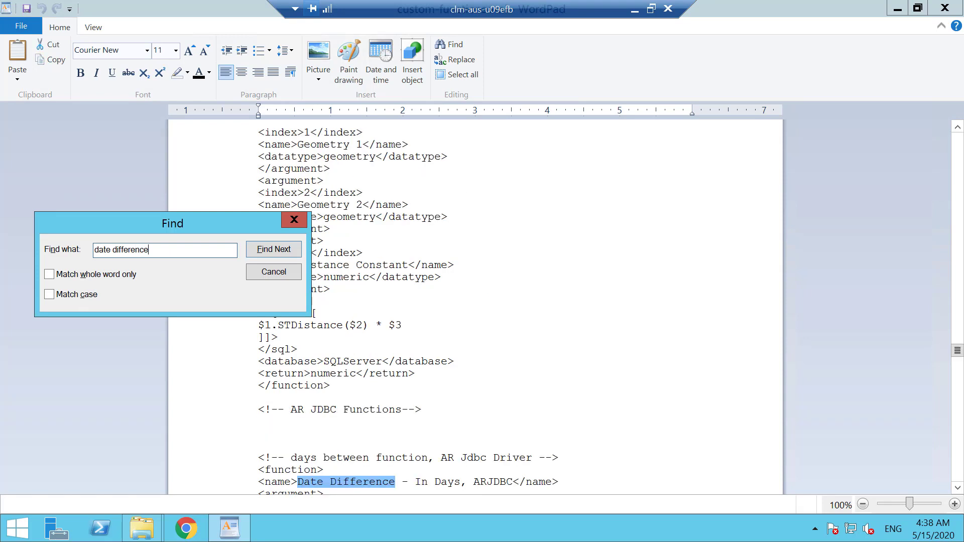
left_click(611, 456)
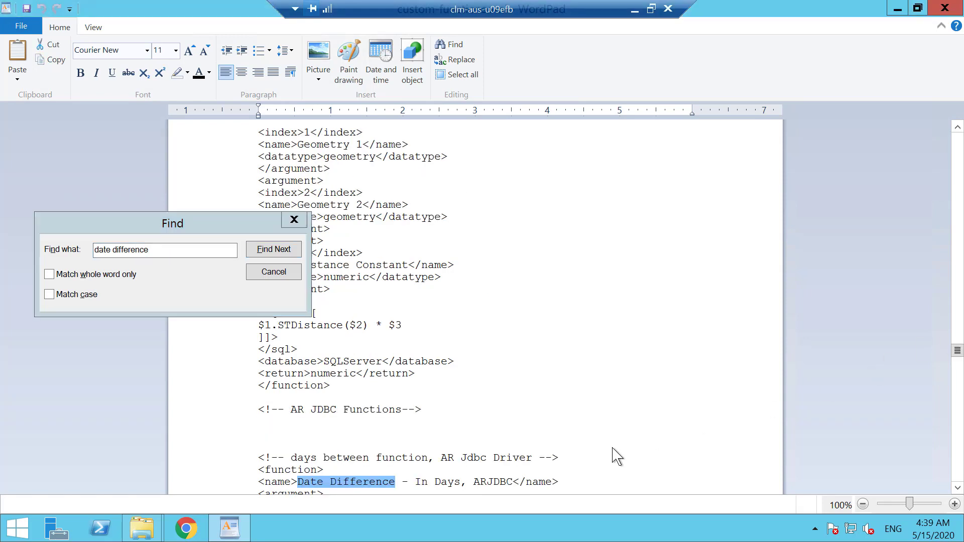
- Examine the arguments of the Date Difference - In Days function and highlight its DATEDIFF line in the SQL block
scroll(616, 456, "down", 1)
key("Down")
key("Down")
key("Down")
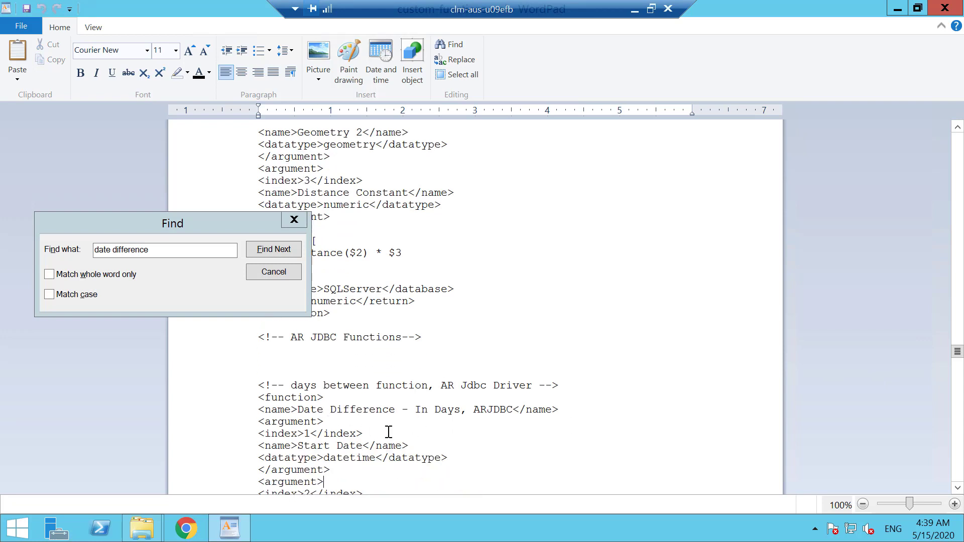
key("Down")
key("Down")
key("Down")
key("Down")
key("Down")
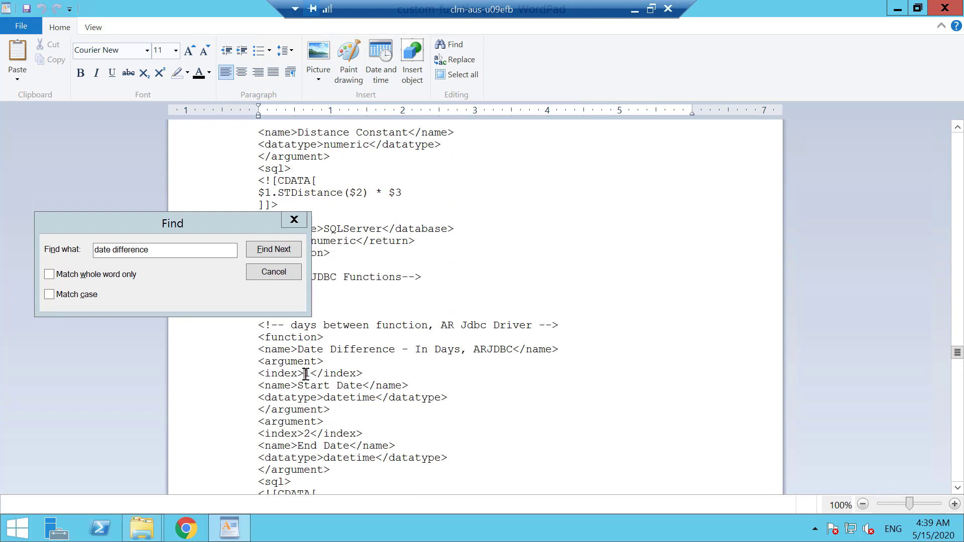
left_click_drag(305, 426, 348, 458)
left_click(348, 458)
key("Down")
key("Down")
key("Down")
key("Down")
key("Down")
key("Down")
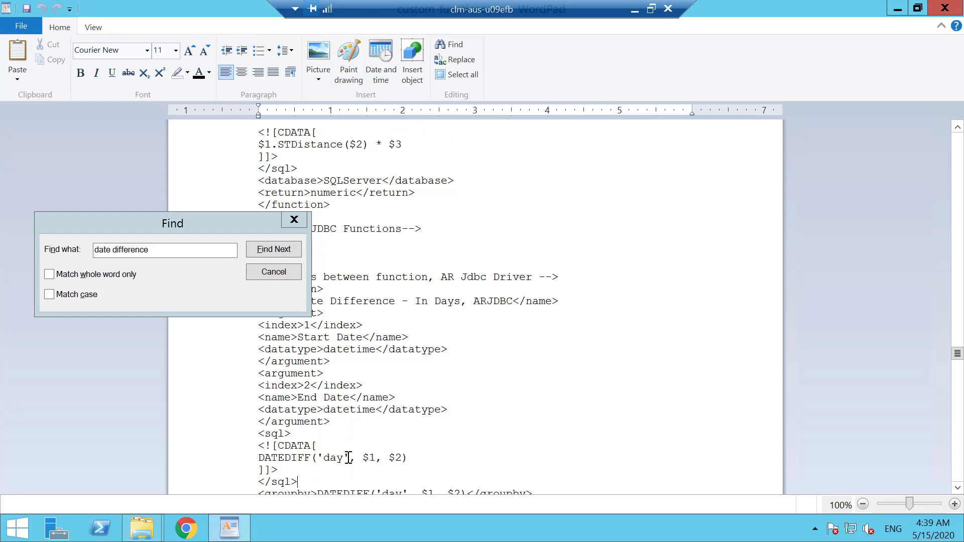
left_click_drag(351, 466, 371, 458)
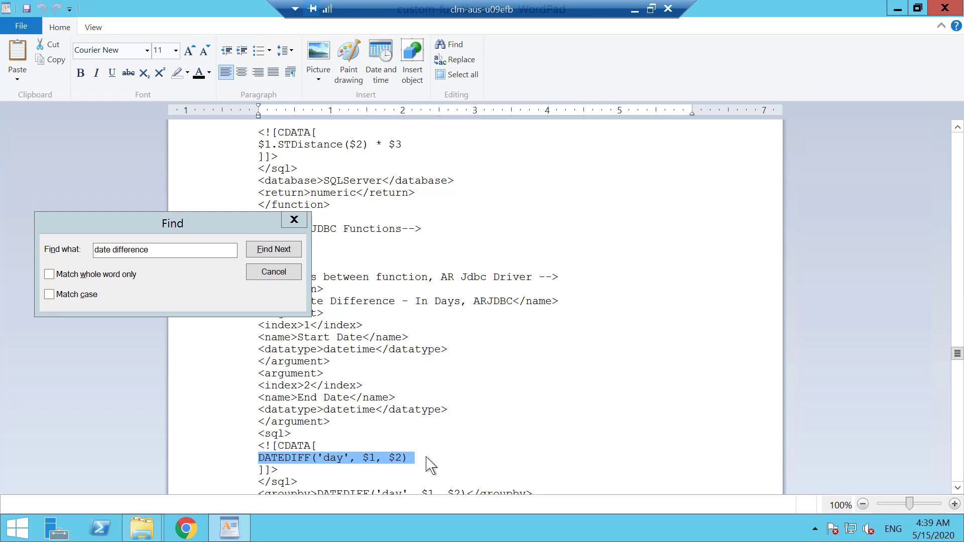
- Examine the definition of the Date Difference - In Seconds function further down the file
key("Down")
key("Down")
key("Down")
key("Down")
key("Down")
key("Down")
key("Down")
key("Down")
key("Down")
key("Down")
key("Down")
key("Down")
key("Down")
key("Down")
key("Down")
key("Down")
key("Down")
key("Down")
key("Down")
key("Down")
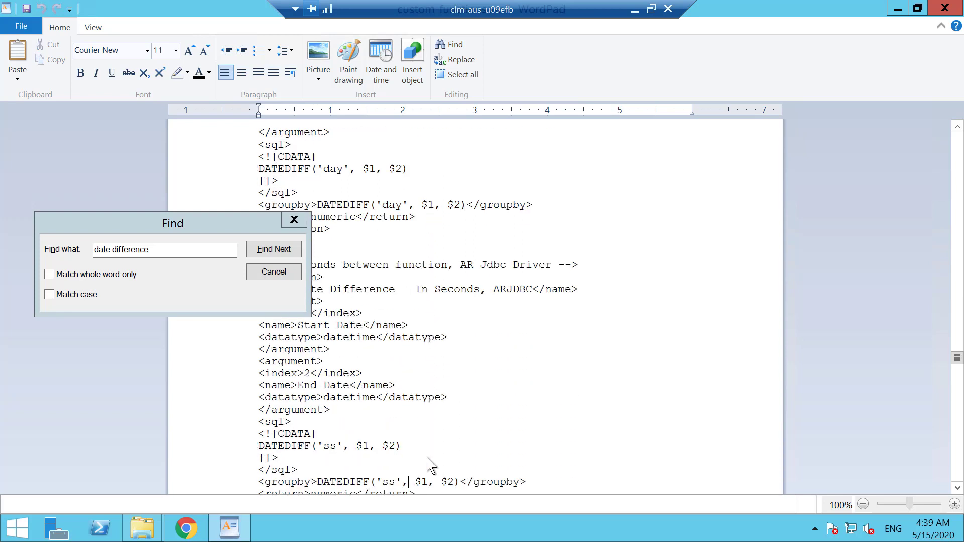
left_click(751, 377)
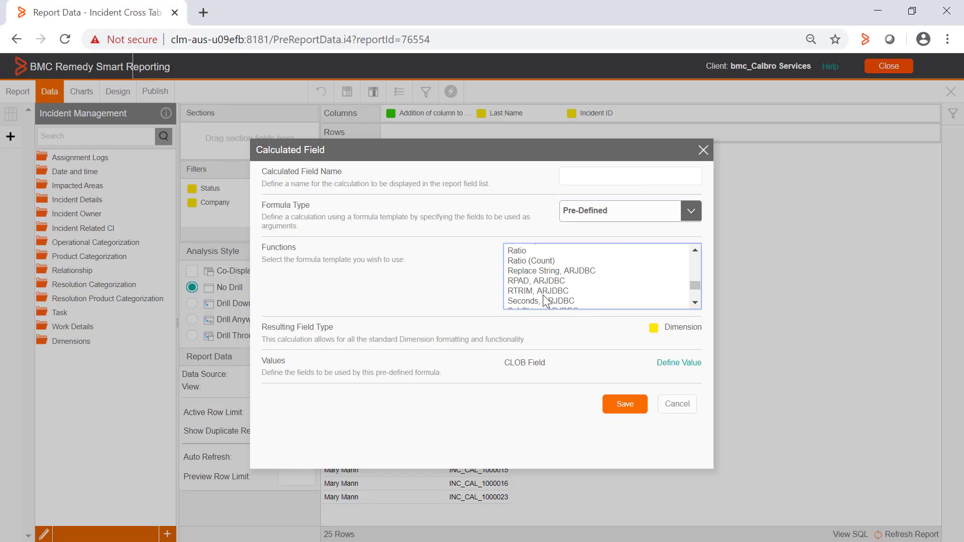
- Check the Date Difference - In Days and In Seconds functions in the calculated field, and close the search in the XML file
left_click(544, 293)
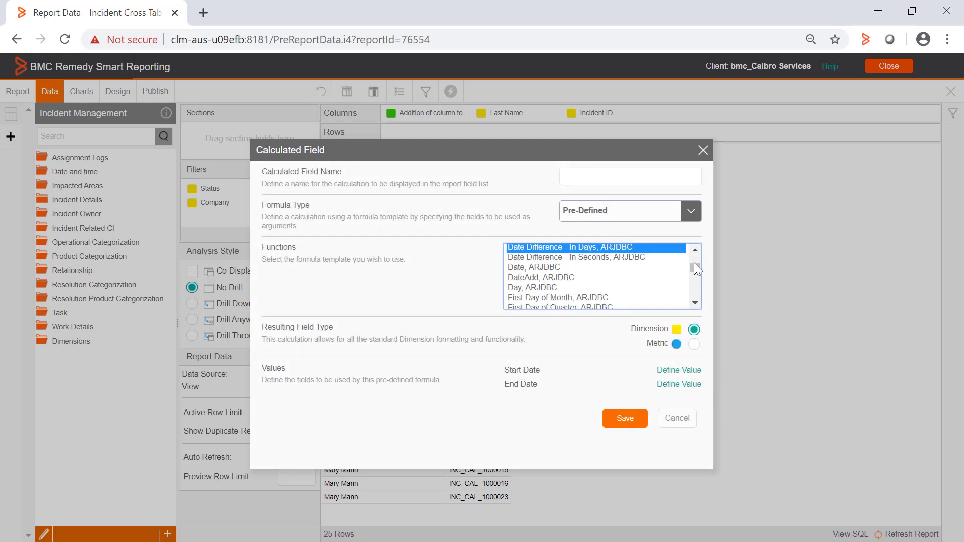
left_click(679, 257)
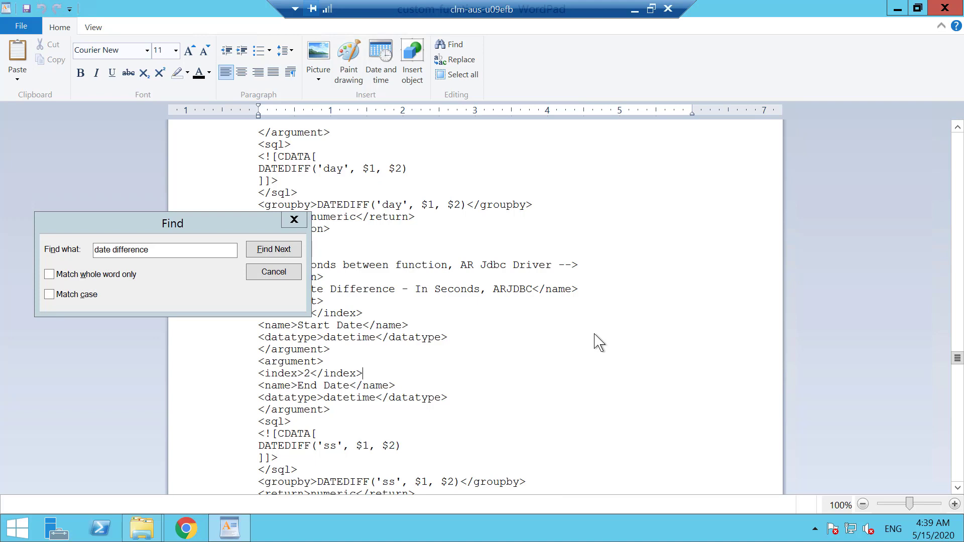
left_click(294, 219)
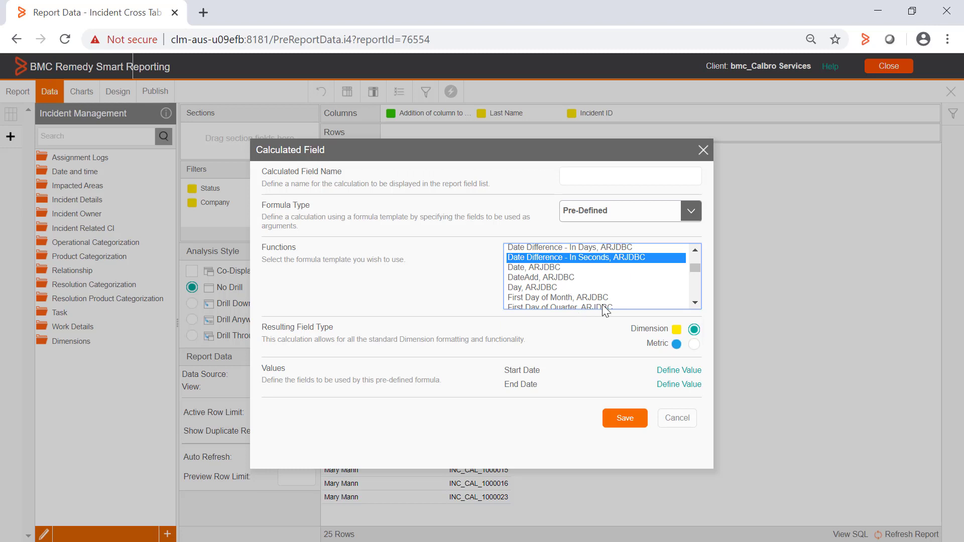
- Select the First Day of Month function, then switch the formula type to Simple to examine its formula builder
left_click(582, 298)
left_click(585, 211)
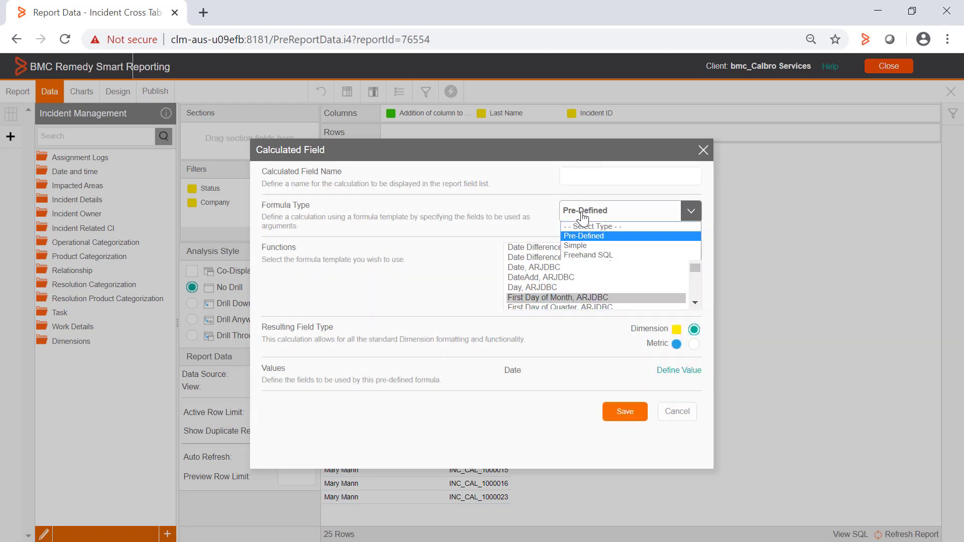
left_click(578, 246)
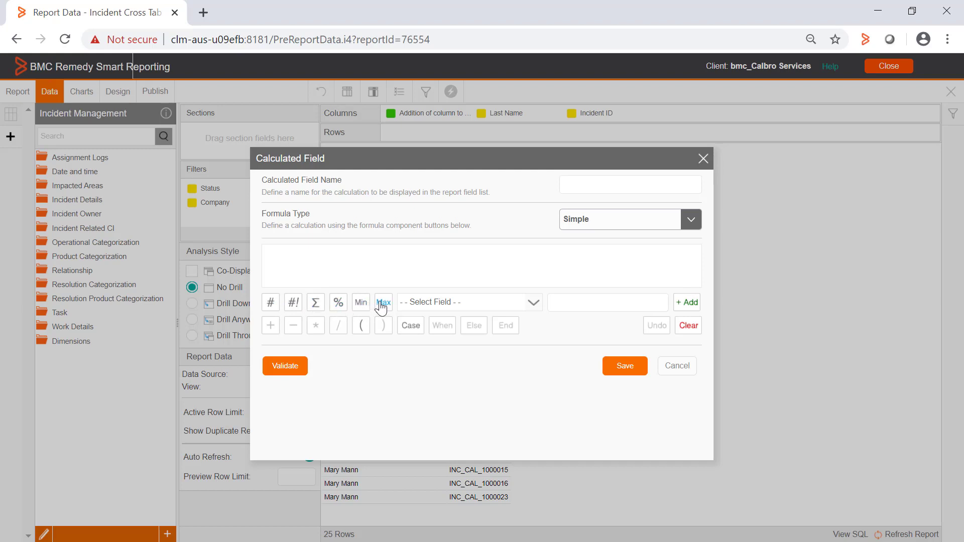
- Set the calculated field's formula type to Freehand SQL
left_click(569, 224)
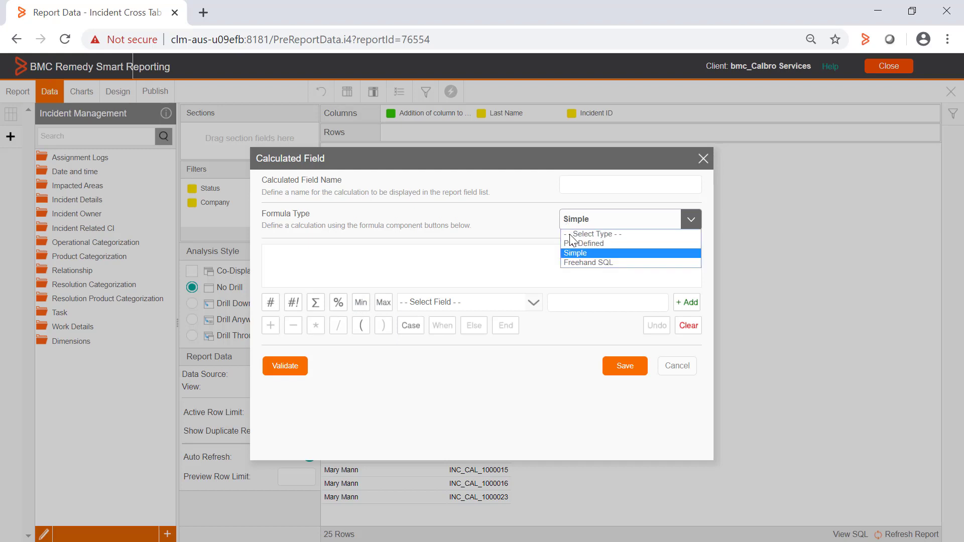
left_click(580, 261)
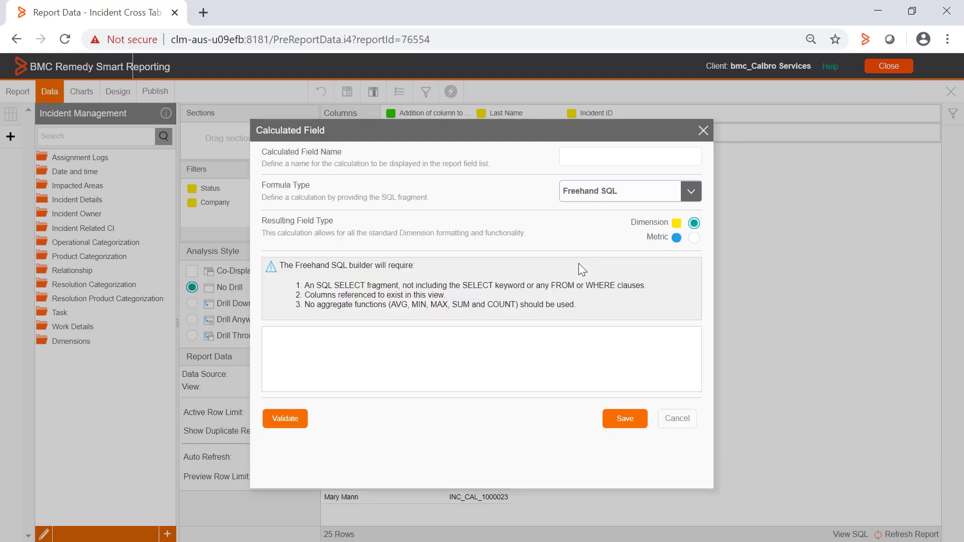
left_click(504, 353)
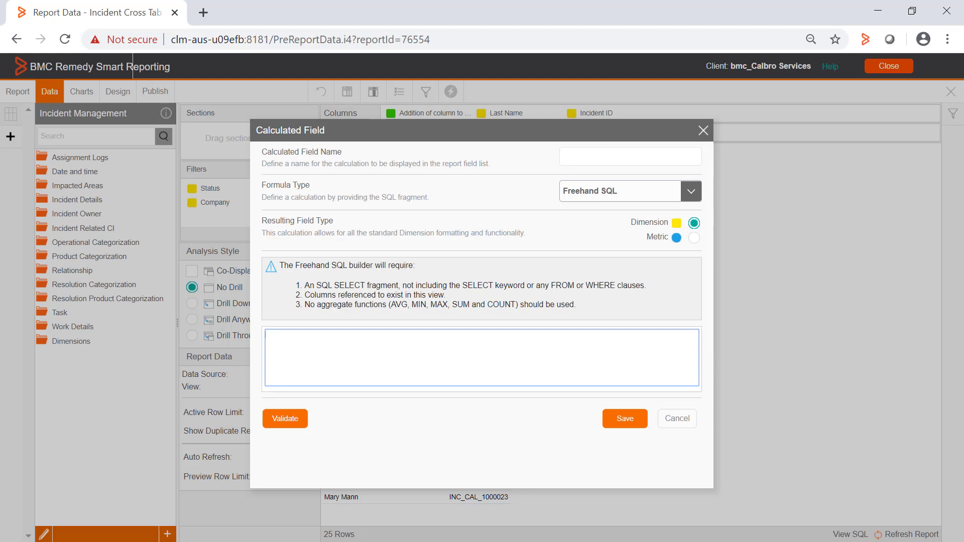
key("alt+Tab")
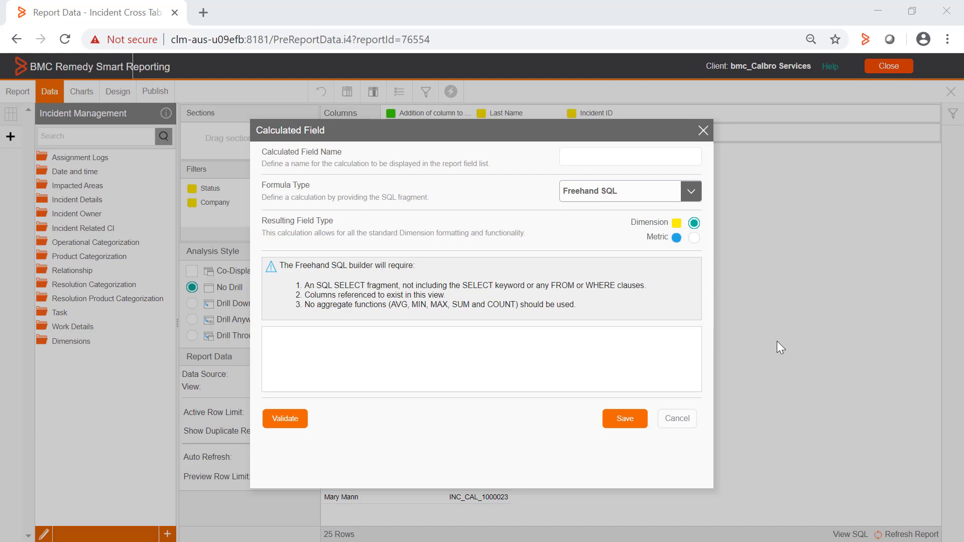
- Enter the SQL fragment DATEADD('dd',7,`HPD:Help Desk`.`Submit Date`) for the calculated field and validate it
left_click(300, 341)
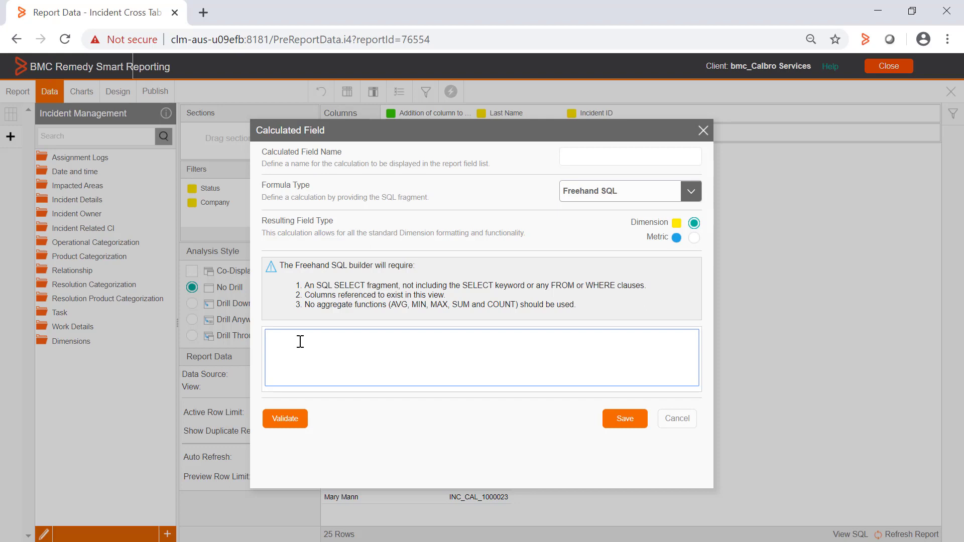
type("DATEADD('dd',7,")
key("Tab")
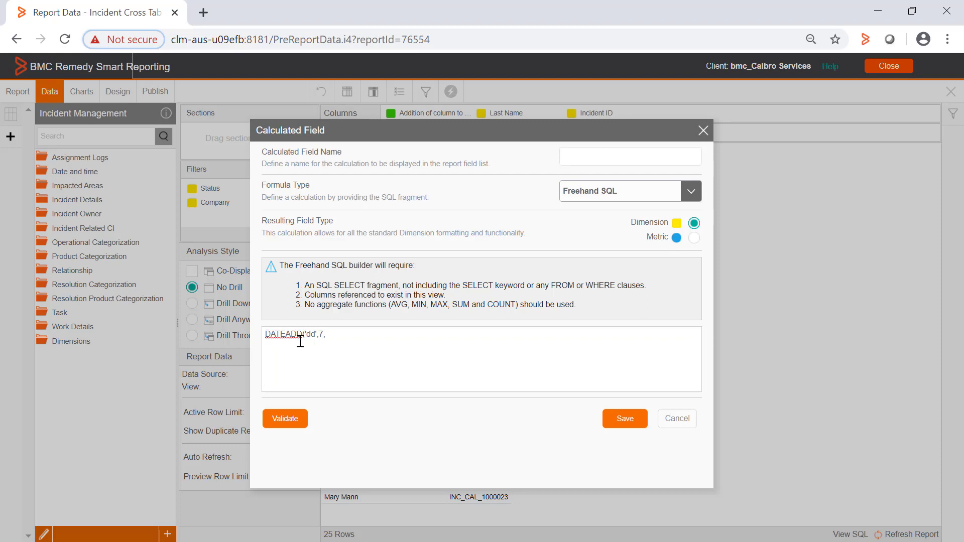
left_click(342, 330)
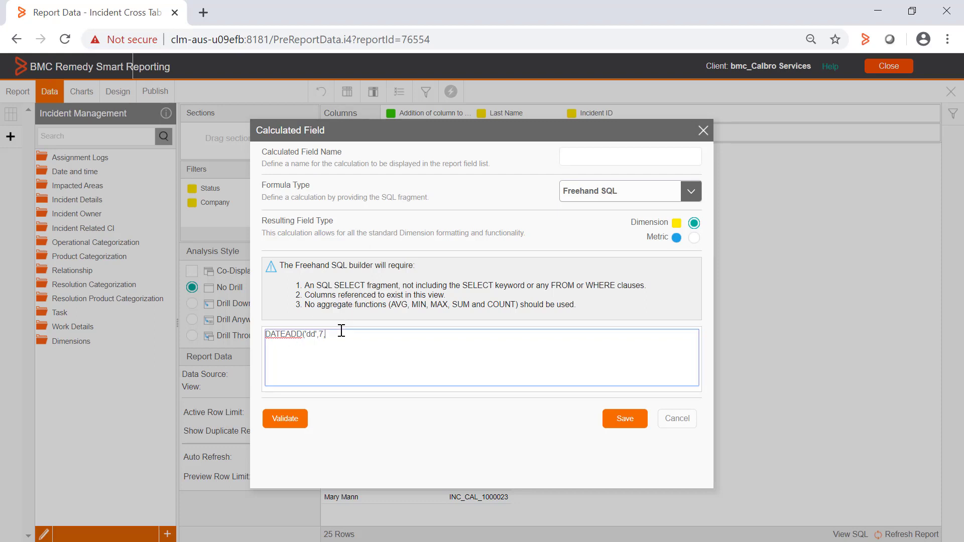
key("Tab")
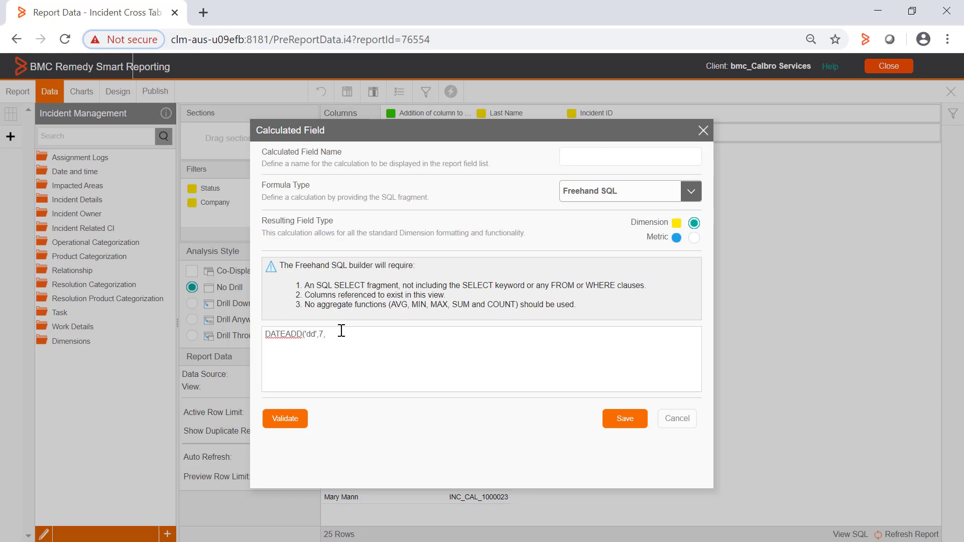
left_click(341, 330)
type("',7,`")
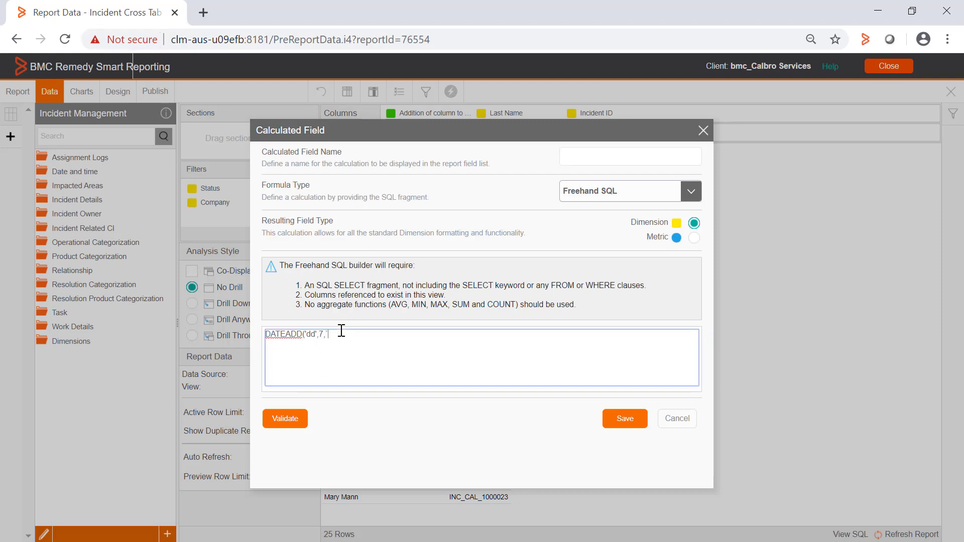
type("HPD:Help Desk`.Submit Date")
key("Tab")
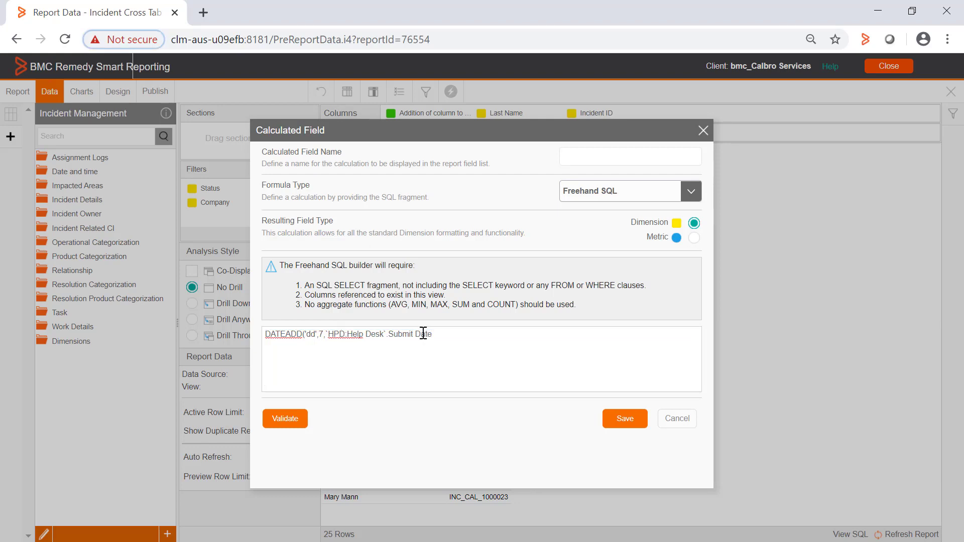
left_click(392, 333)
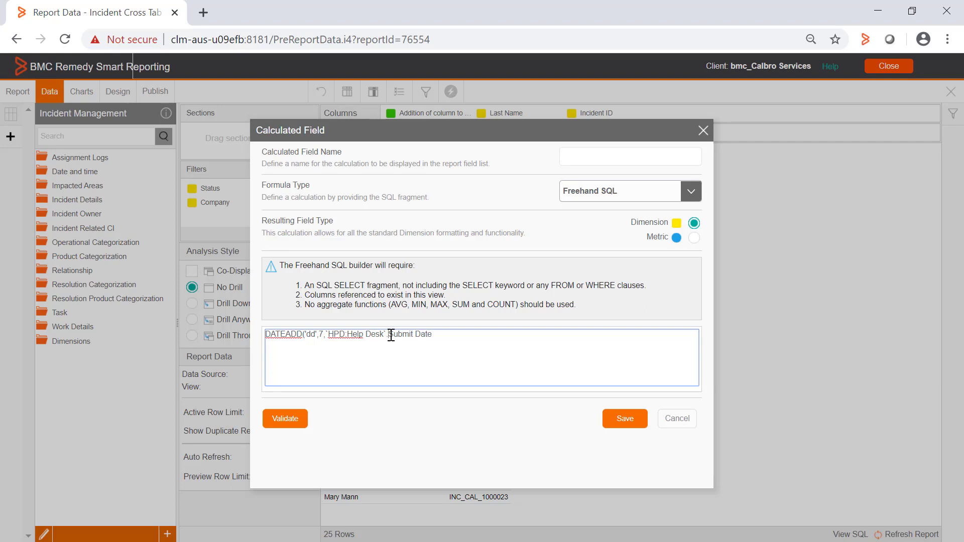
type("`")
left_click(445, 334)
left_click(303, 418)
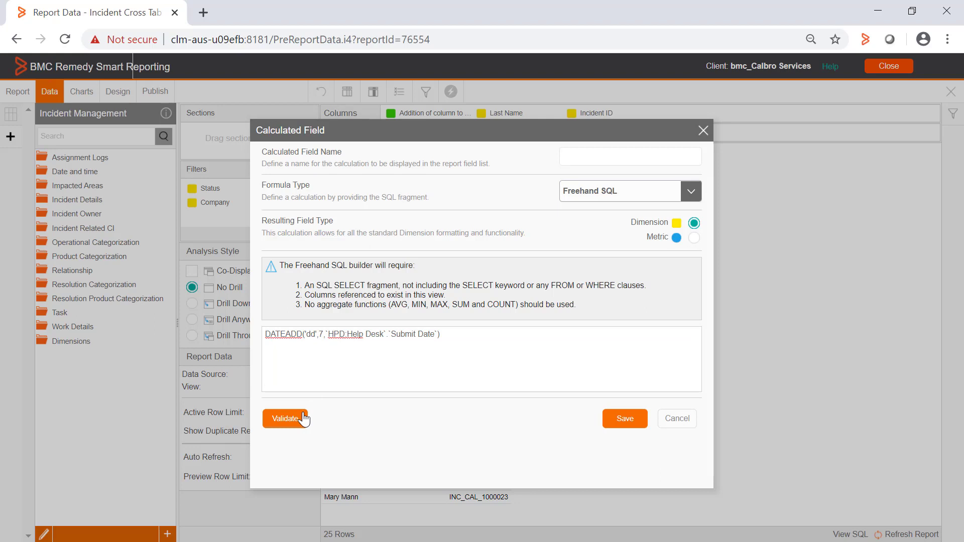
- Name the calculated field DateAdd Submit Date and save it
left_click(585, 157)
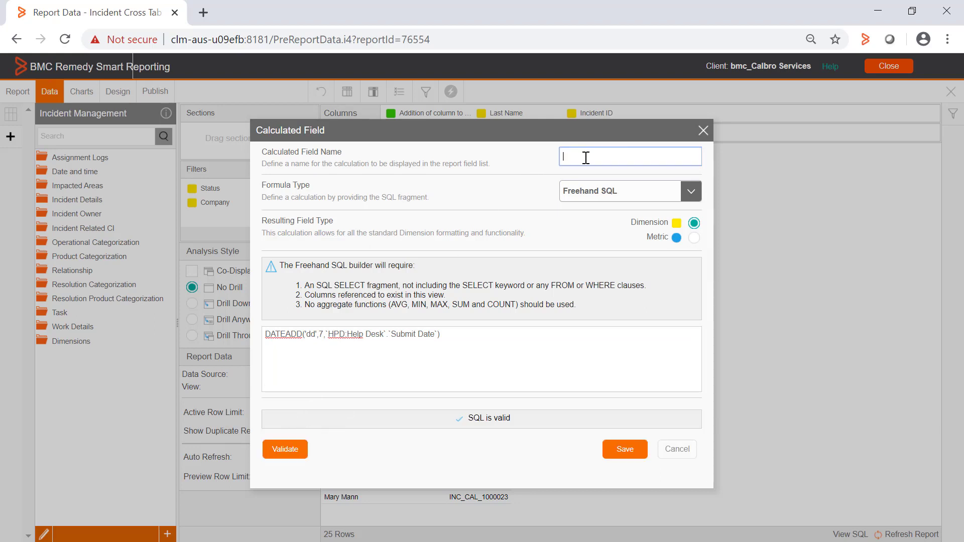
type("DateAdd Submie")
key("BackSpace")
type("t Date")
left_click(631, 451)
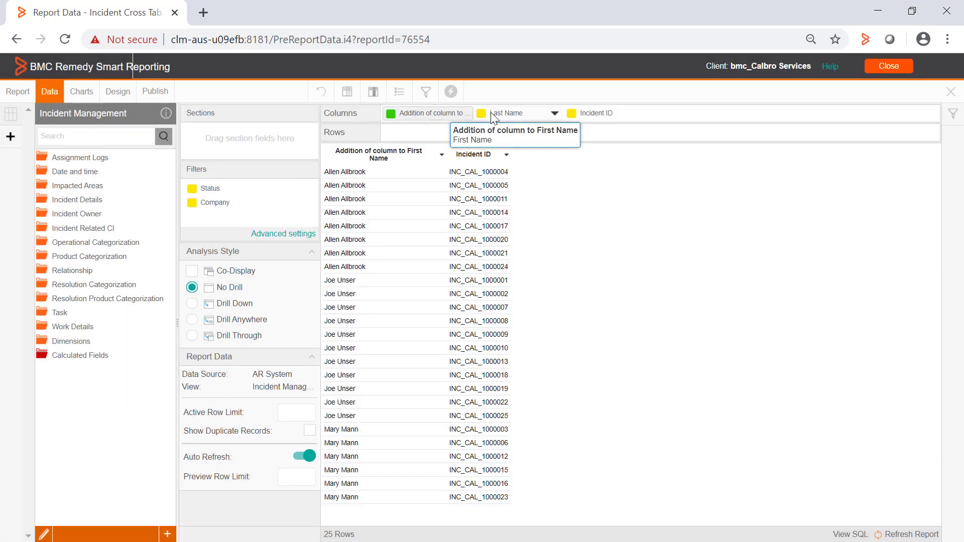
- Remove the Last Name column together with its dependent First Name calculation, and add the DateAdd Submit Date calculated field as a column
left_click_drag(507, 115, 123, 266)
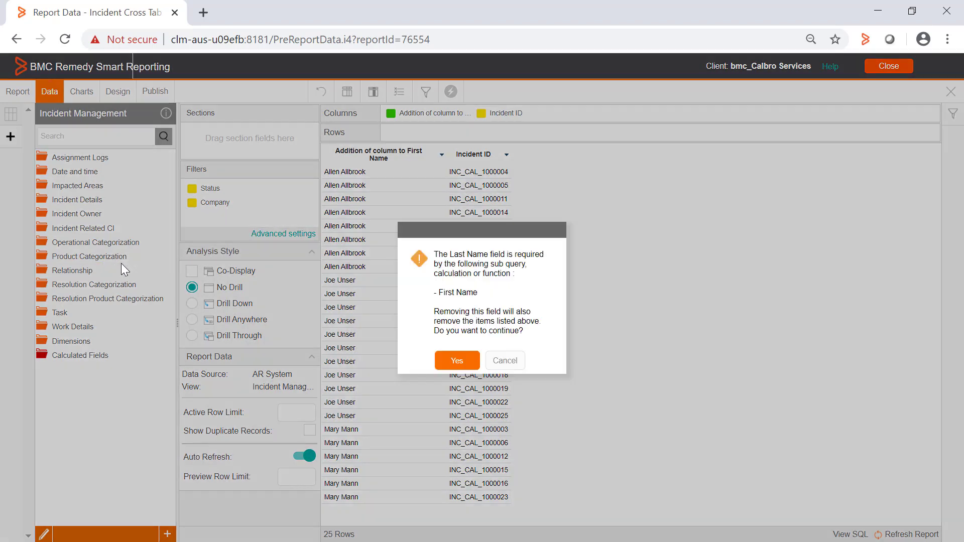
left_click(468, 365)
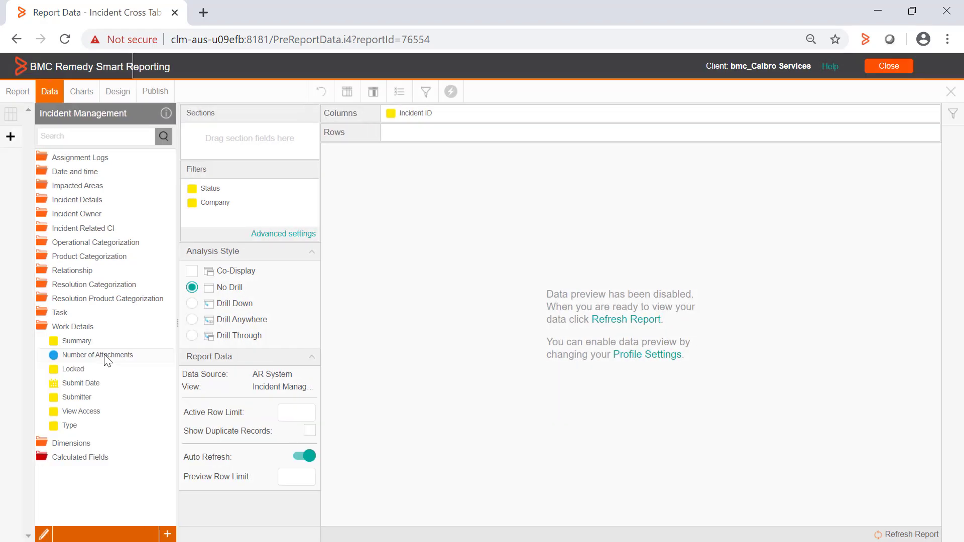
left_click(104, 457)
left_click_drag(107, 471, 541, 120)
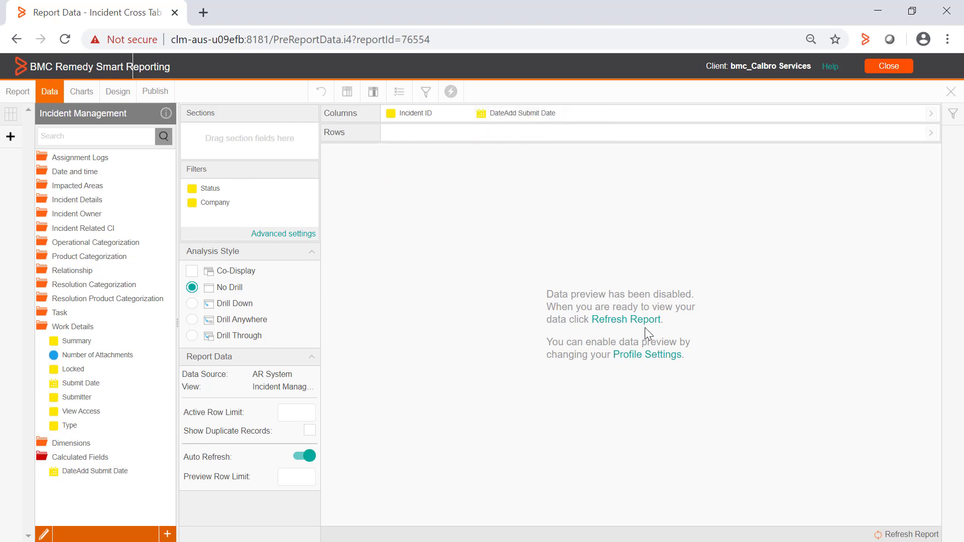
- Add Submit Date from the Date and time fields as a column and refresh the report
left_click(75, 172)
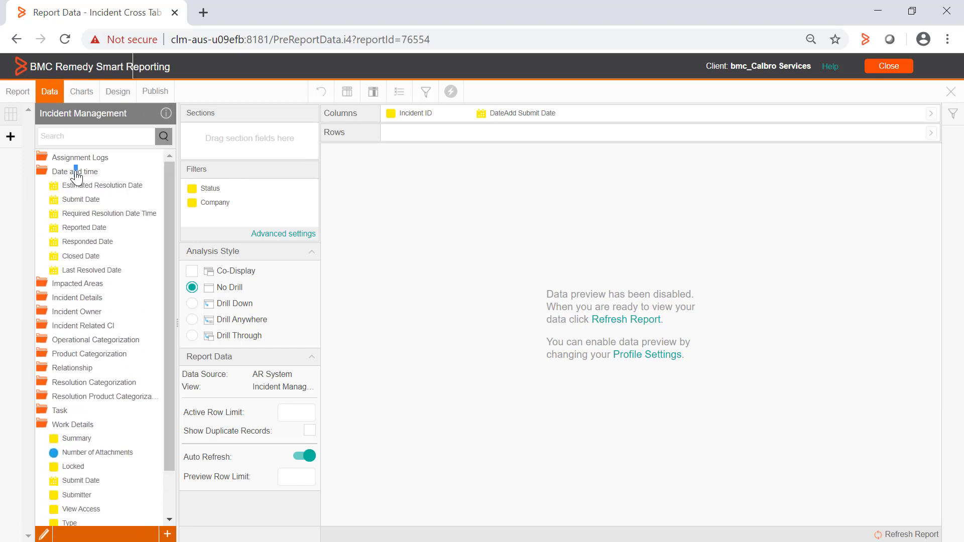
left_click_drag(91, 201, 647, 121)
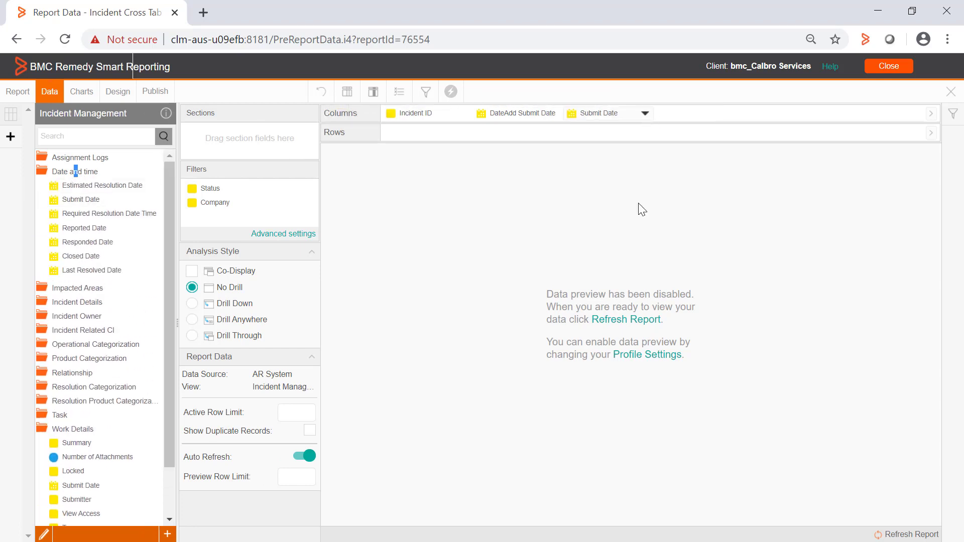
left_click(644, 323)
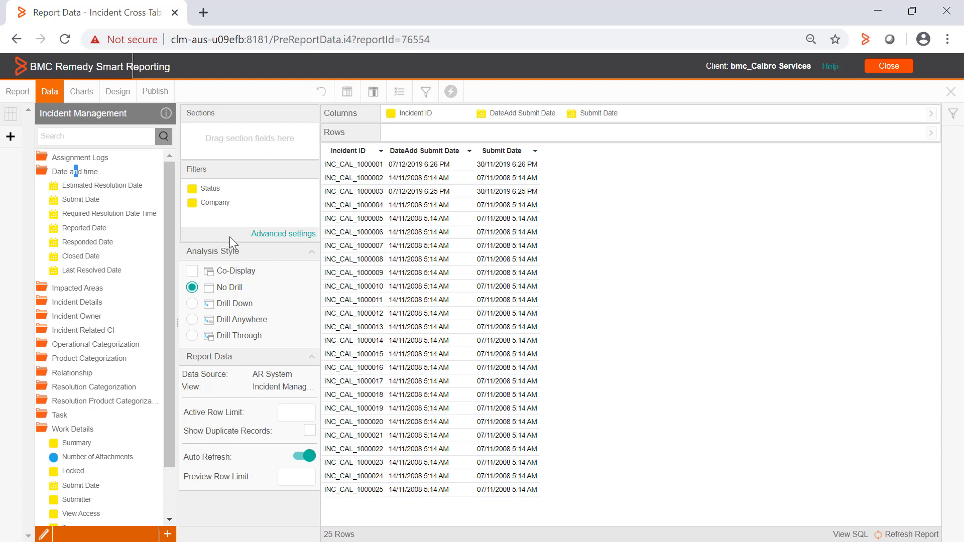
- Collapse the open field folders and start a new calculated field with the Freehand SQL formula type
left_click(78, 170)
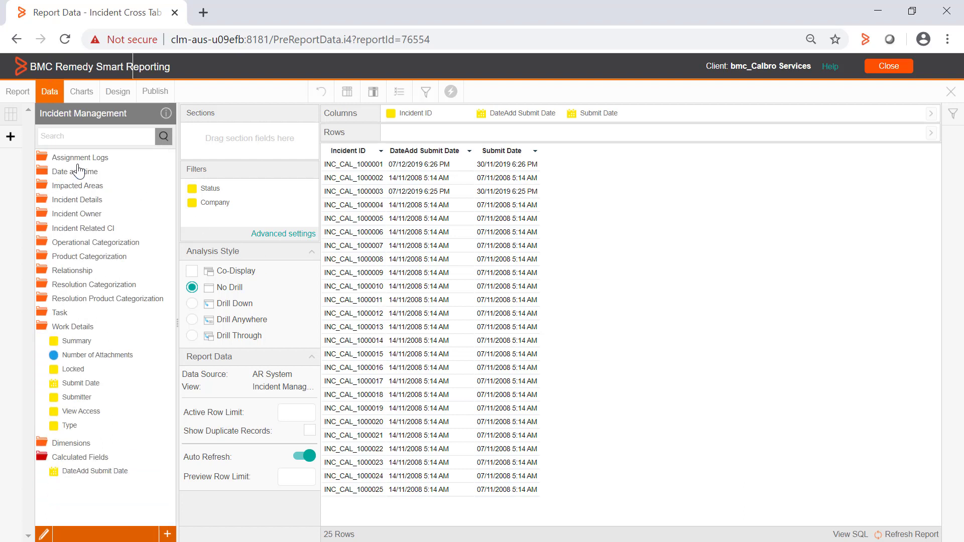
left_click(81, 328)
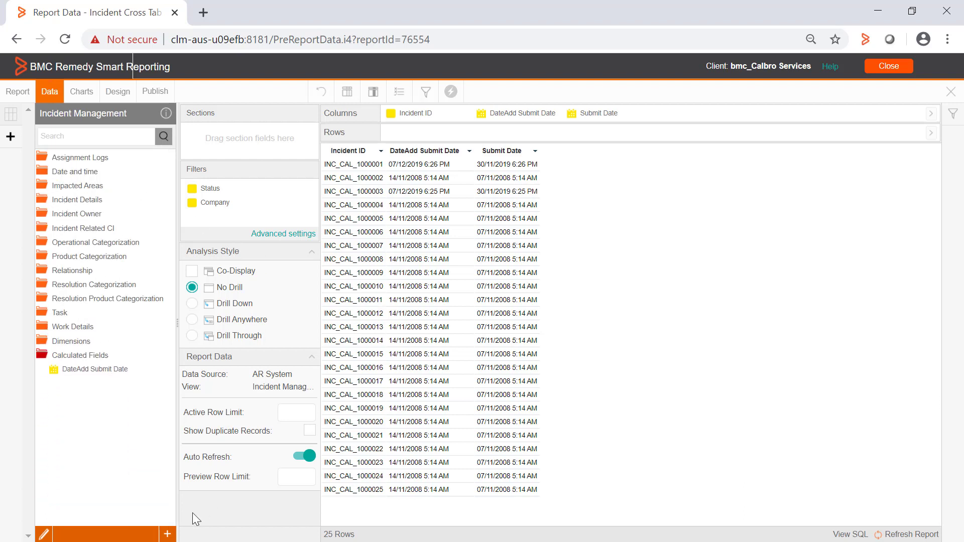
left_click(167, 534)
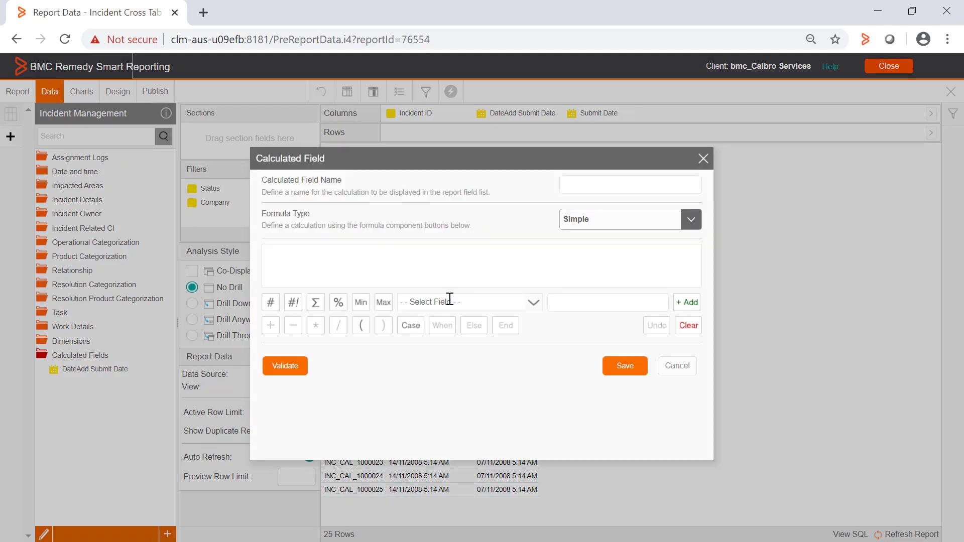
left_click(605, 224)
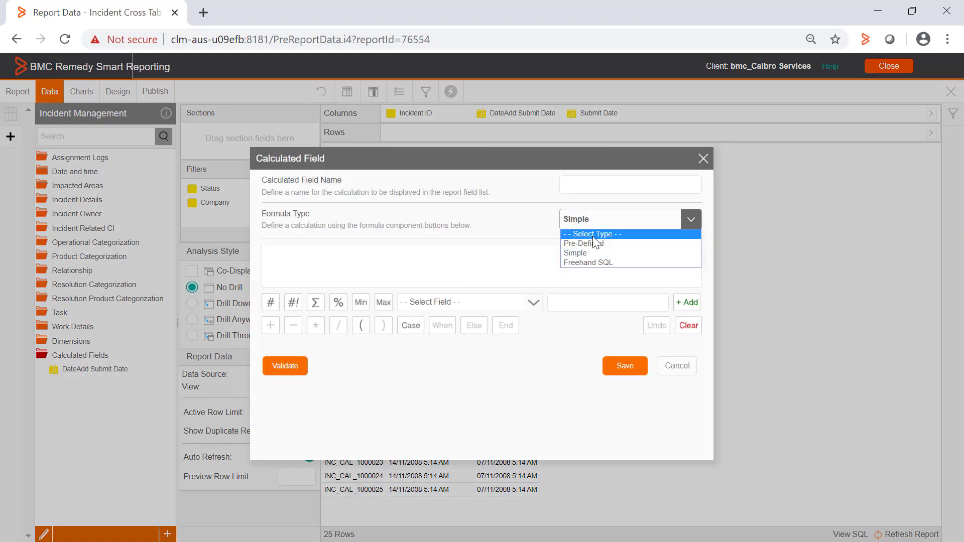
left_click(586, 262)
- Begin the SQL fragment with DATEDIFF('day', `HPD:Help Desk`.`Reported Date`, as the function's opening part
left_click(393, 346)
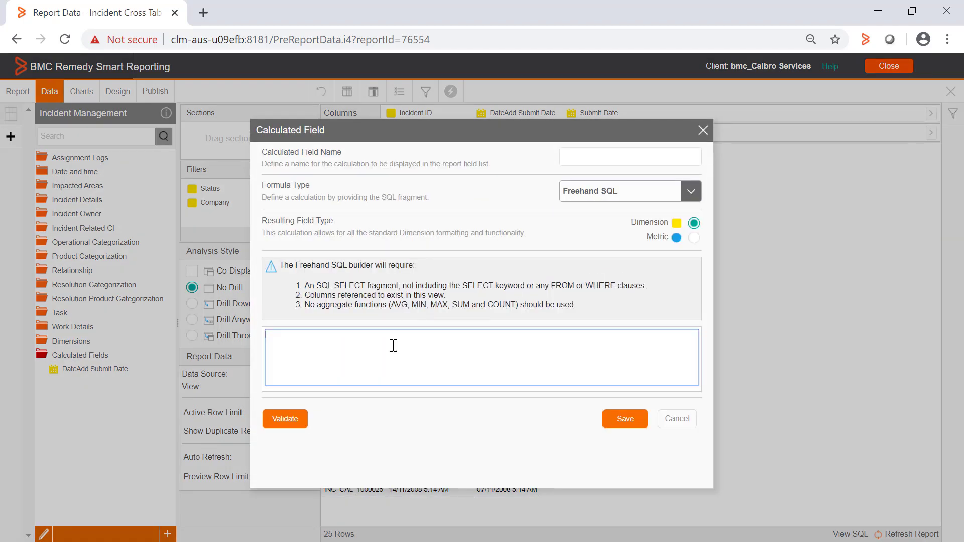
type("DATEDIFF('day',")
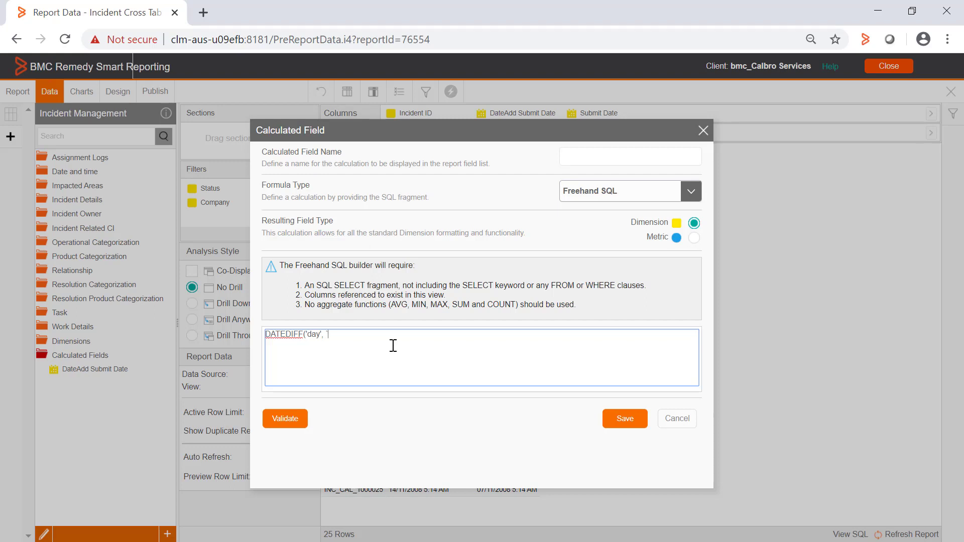
type("HPD:Help Desk")
type("`.`Reported d")
key("BackSpace")
type("Date")
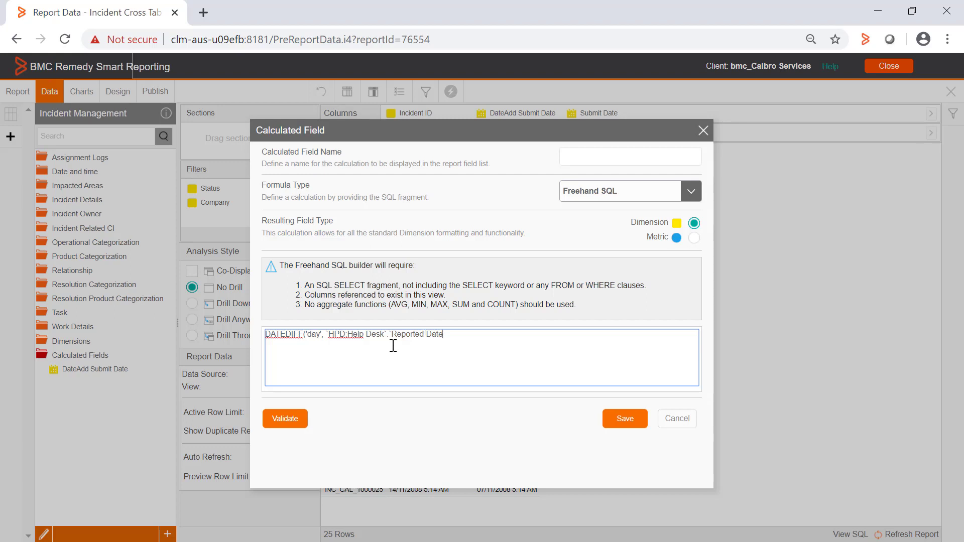
type("`,")
- Complete the DATEDIFF expression with a copied reference changed to `HPD:Help Desk`.`Closed Date`, close the parenthesis, and validate the SQL
left_click_drag(326, 333, 452, 332)
key("ctrl+c")
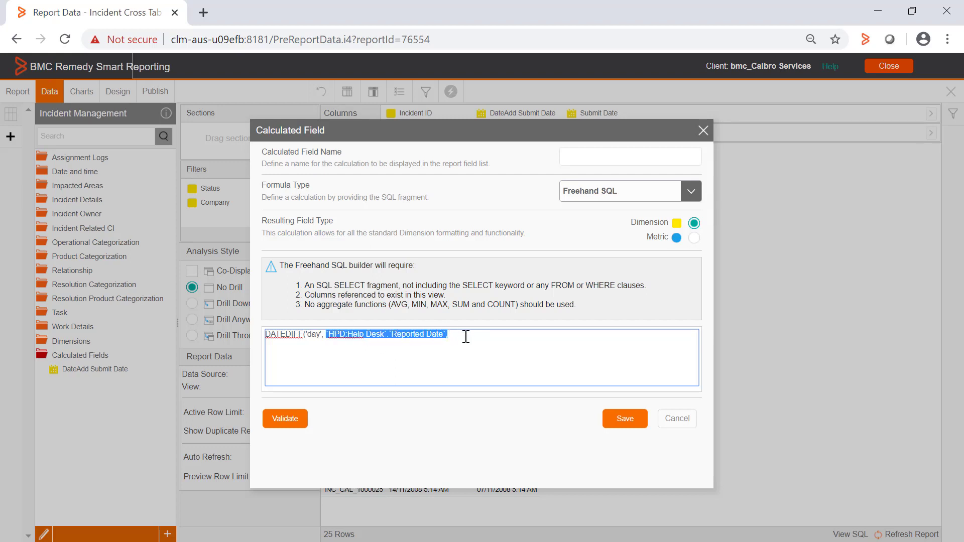
left_click(466, 336)
key("ctrl+v")
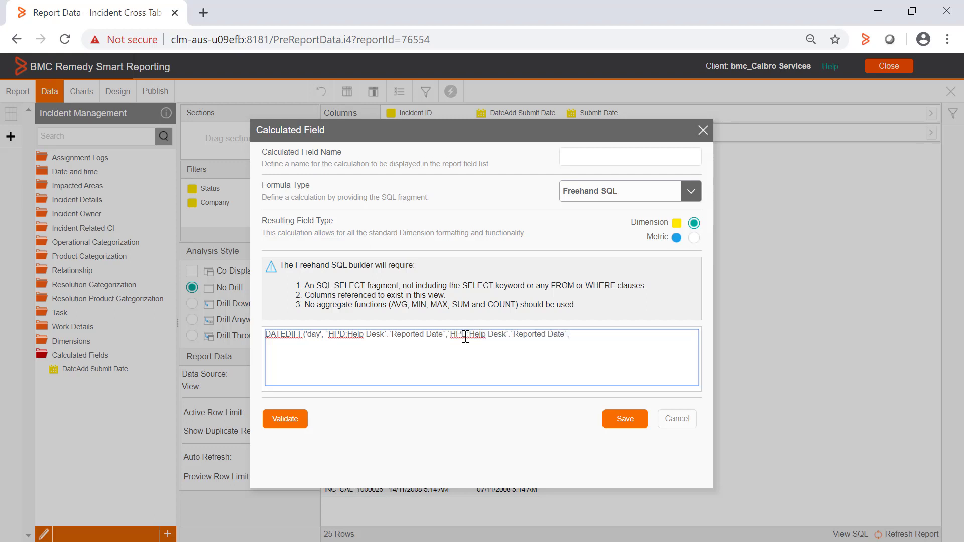
left_click(514, 336)
key("Delete")
key("Delete")
key("Delete")
key("Delete")
key("Delete")
key("Delete")
key("Delete")
key("Delete")
key("Delete")
key("Delete")
key("Delete")
key("Delete")
key("Delete")
type("Closed Date")
left_click(577, 337)
left_click(290, 425)
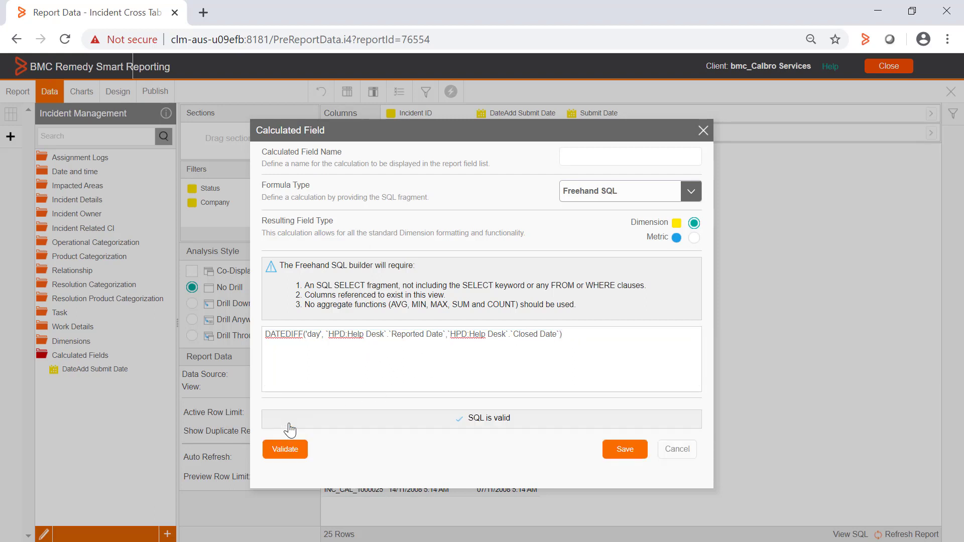
- Name the calculated field Date Diff and save it
left_click(609, 160)
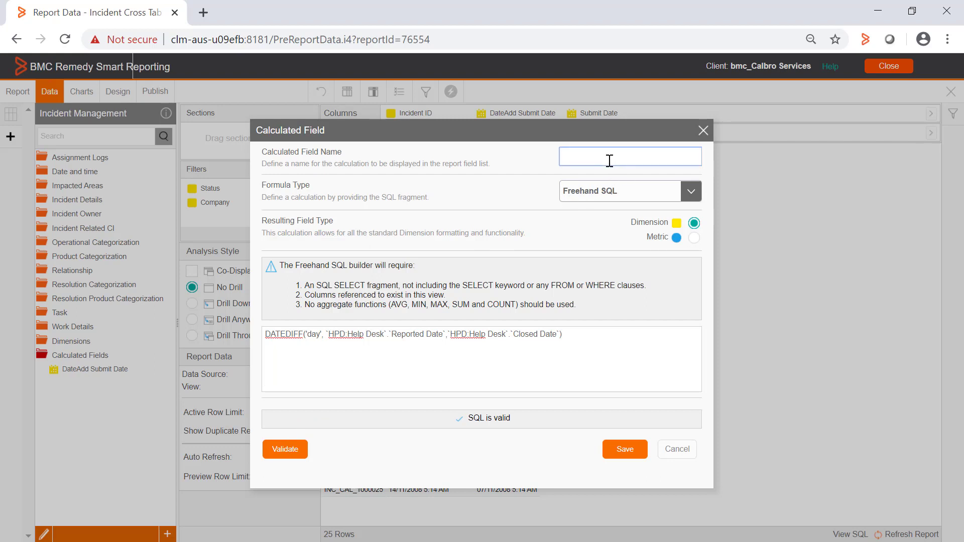
type("Date Diff")
left_click(630, 458)
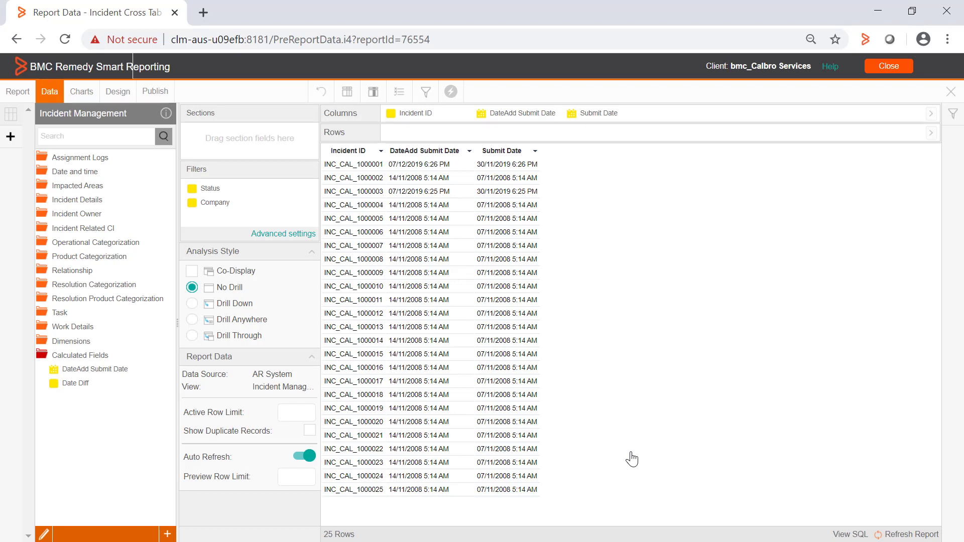
- Add Reported Date and Closed Date as columns, and remove the DateAdd Submit Date and Submit Date columns
left_click(75, 173)
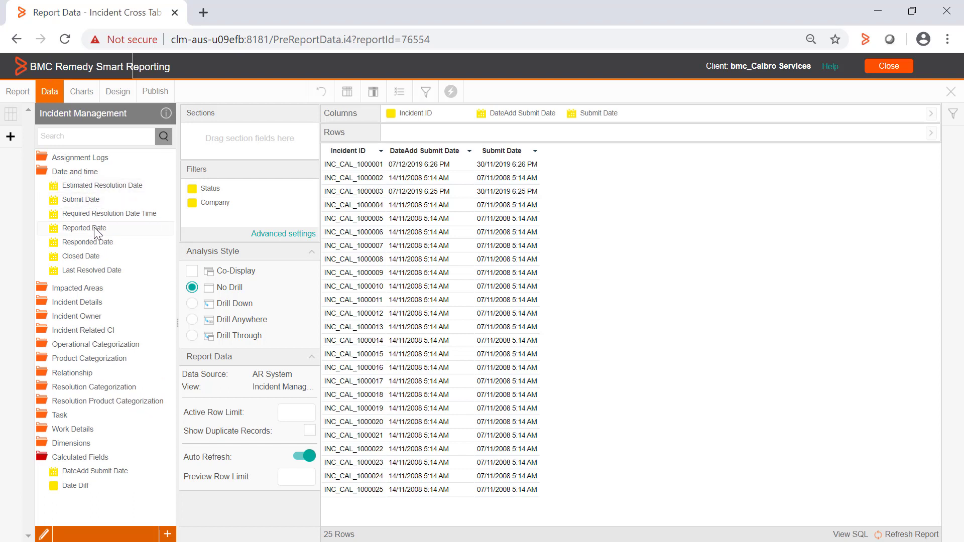
left_click_drag(100, 228, 707, 123)
left_click_drag(97, 256, 801, 123)
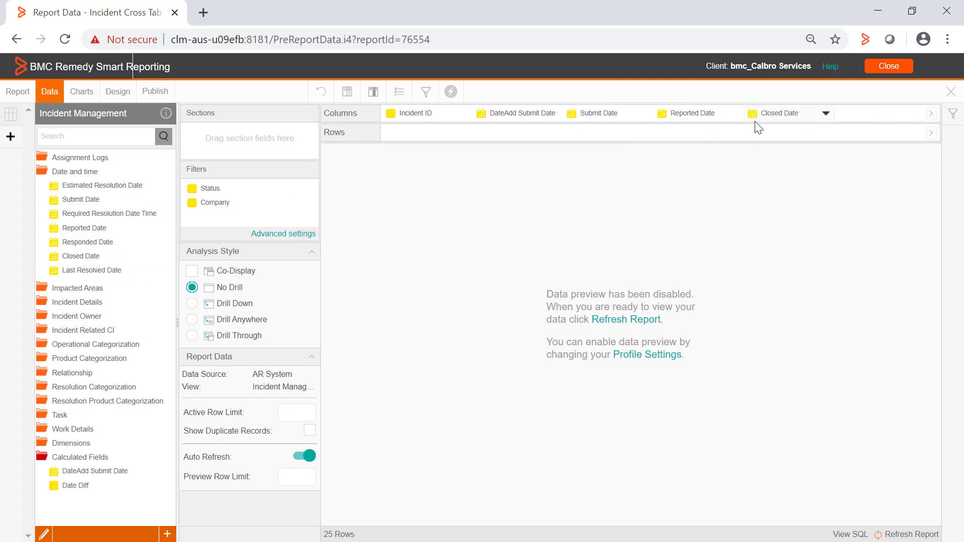
left_click(589, 112, "ctrl")
left_click_drag(589, 112, 136, 239)
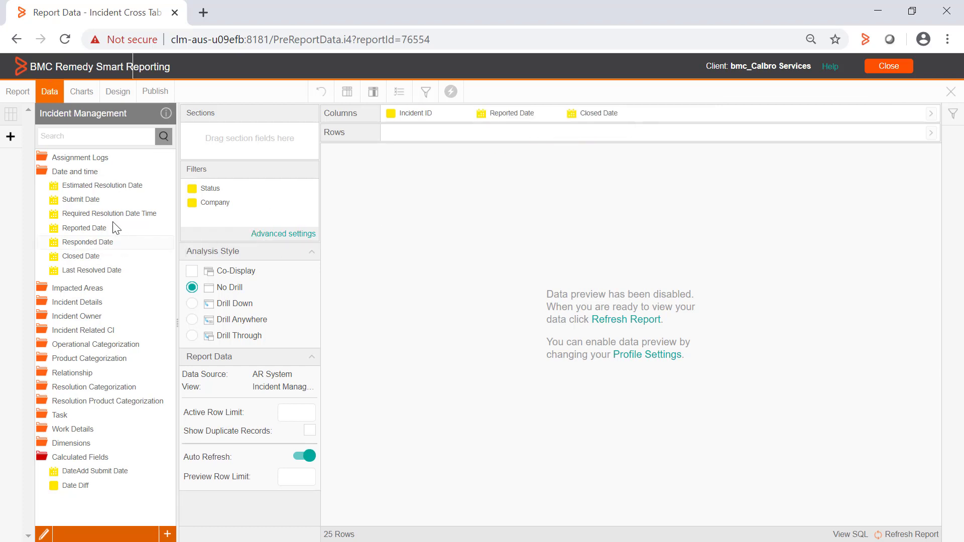
- Add the Date Diff calculated field to the filters in place of Company, and refresh the report
left_click(69, 172)
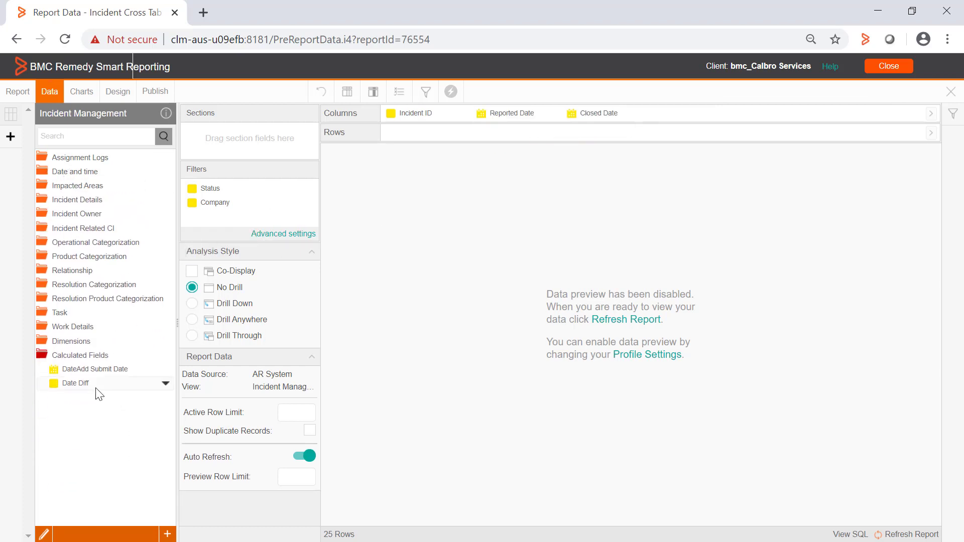
left_click_drag(97, 386, 230, 219)
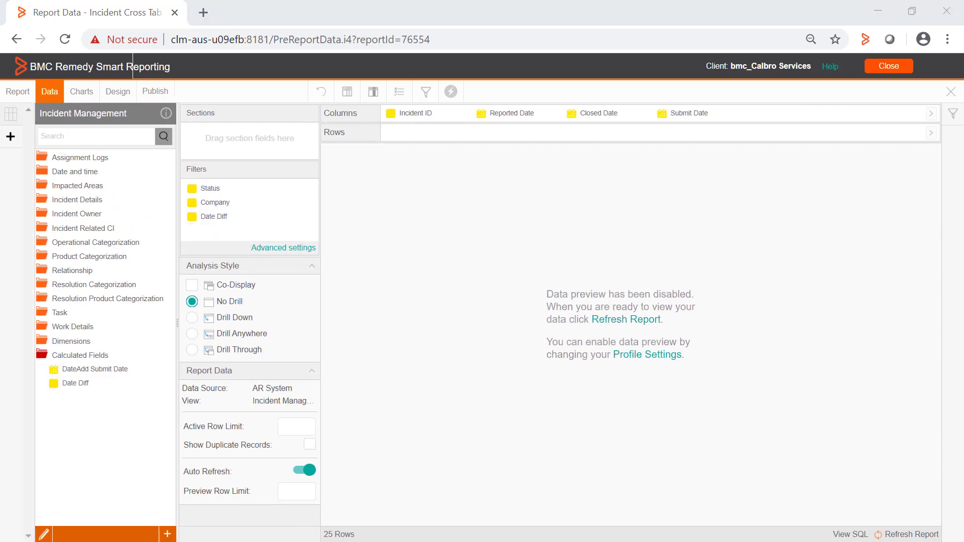
left_click(224, 204)
key("Delete")
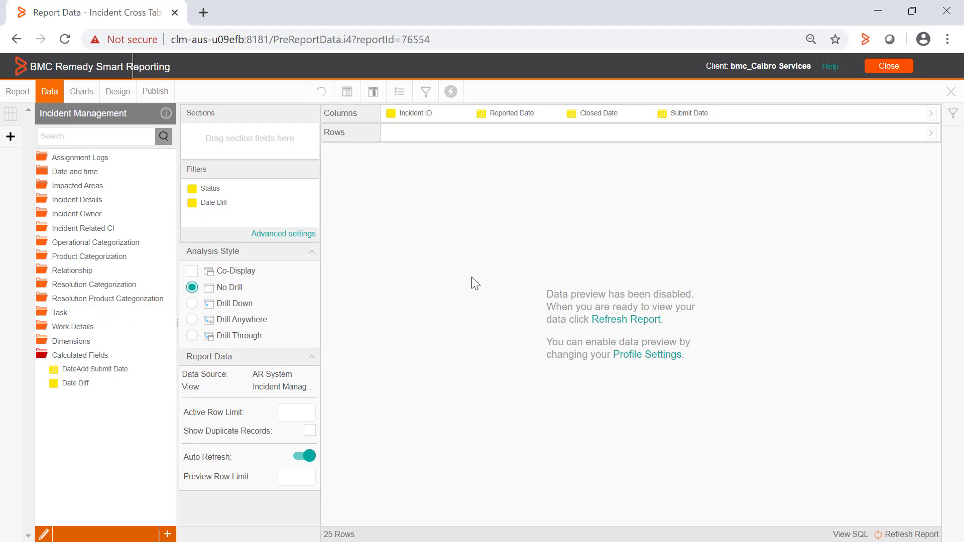
left_click(630, 323)
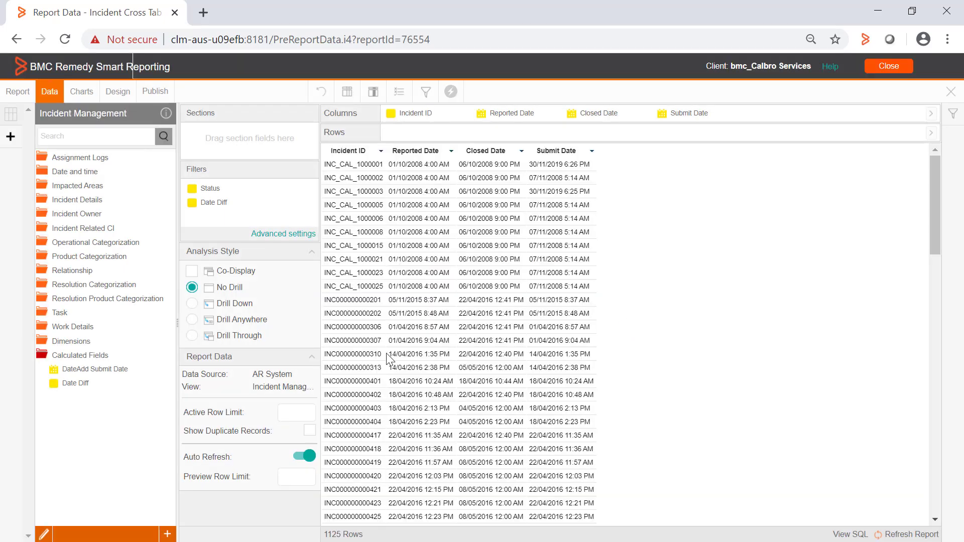
- Add the Date Diff calculated field as a report column after Submit Date and refresh the report
mouse_move(118, 387)
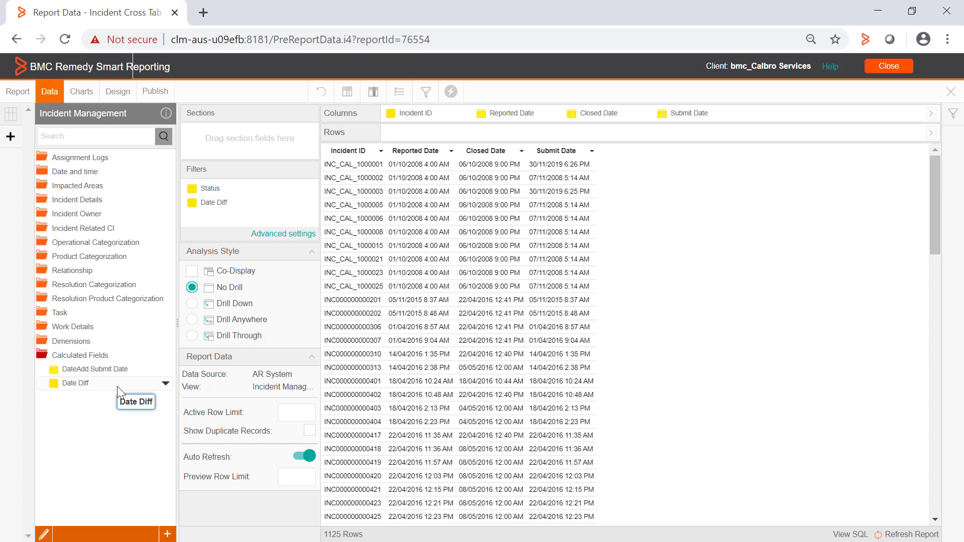
left_click_drag(117, 386, 718, 231)
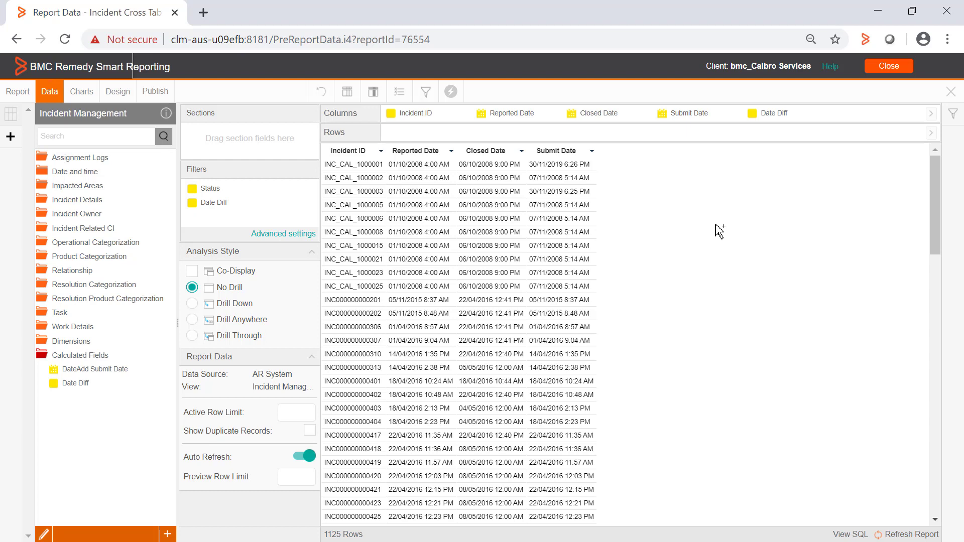
left_click(649, 322)
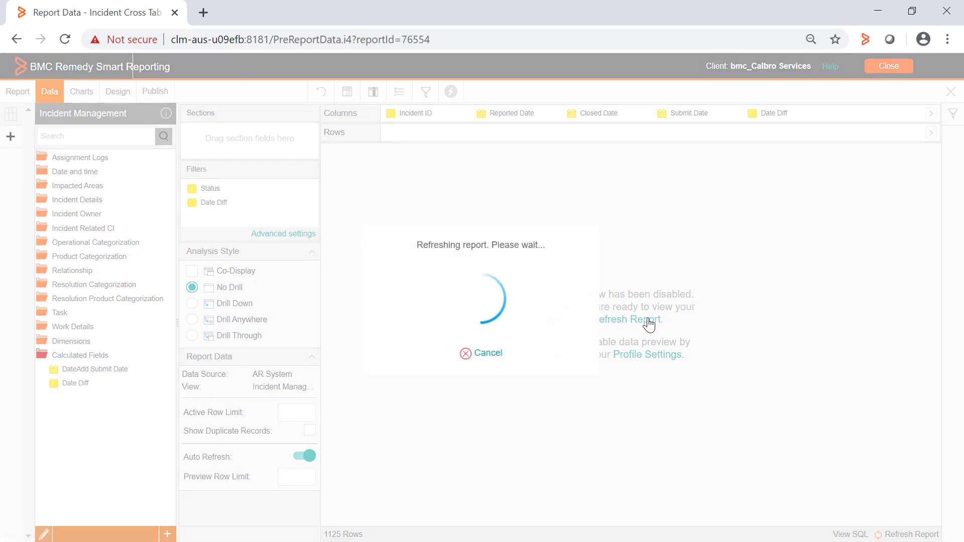
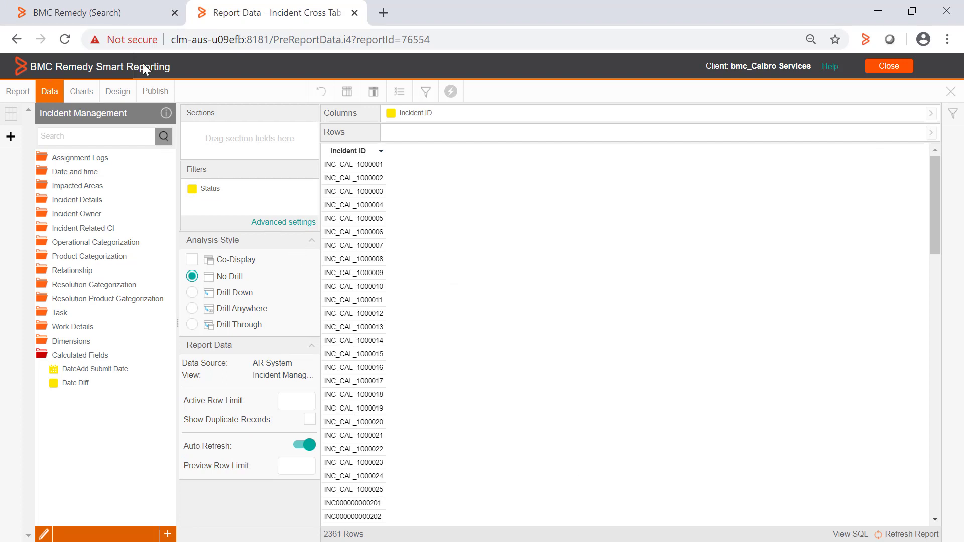
- Switch to BMC Remedy IT Service Management and open the AR System JDBC:Generic Db Functions form
left_click(126, 16)
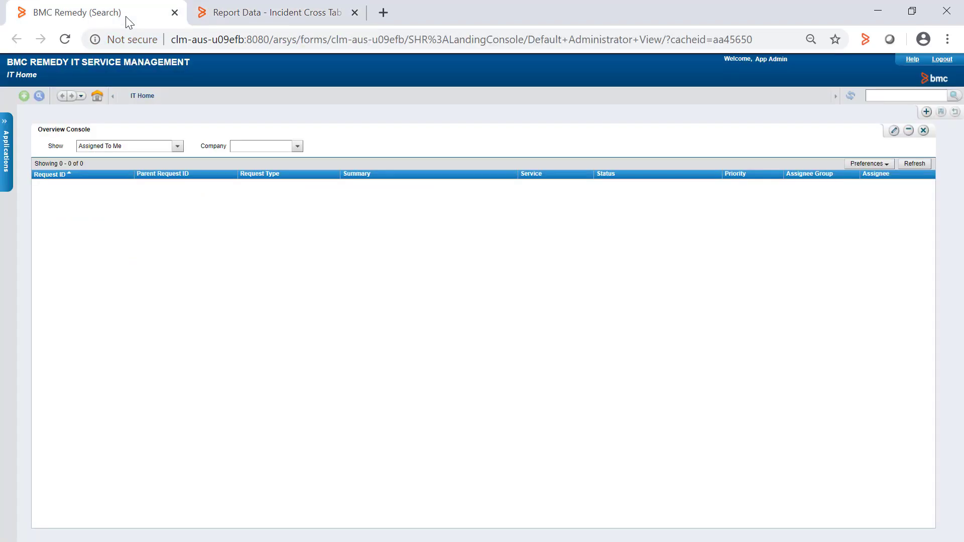
left_click(4, 160)
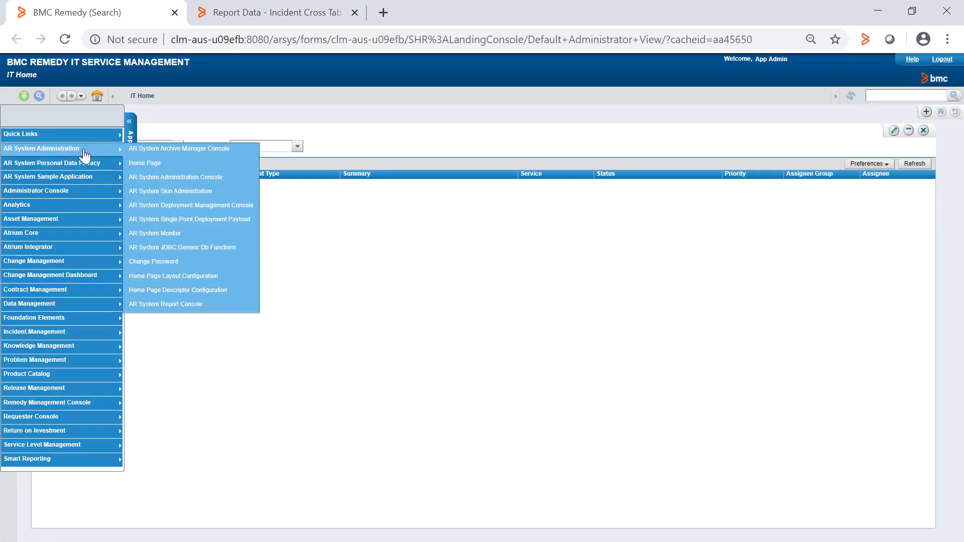
mouse_move(133, 151)
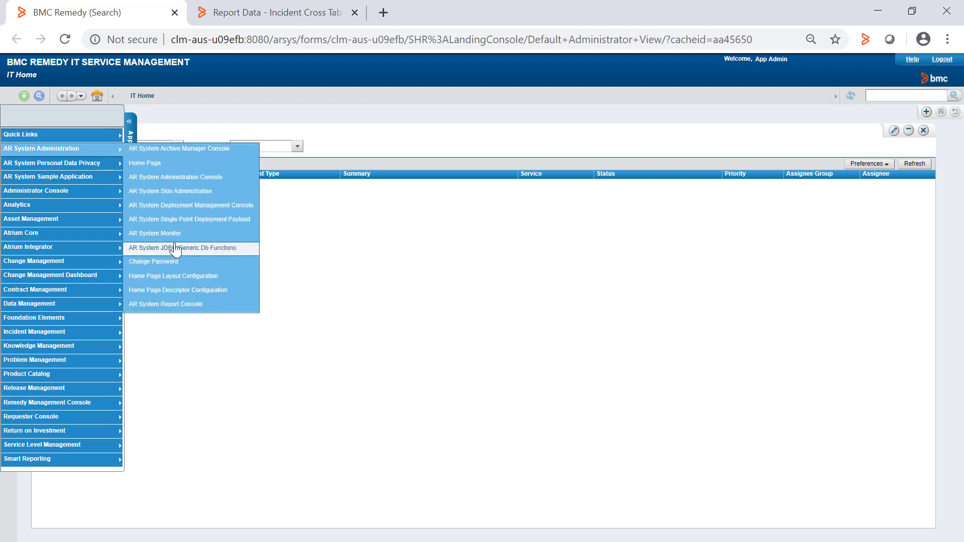
left_click(204, 255)
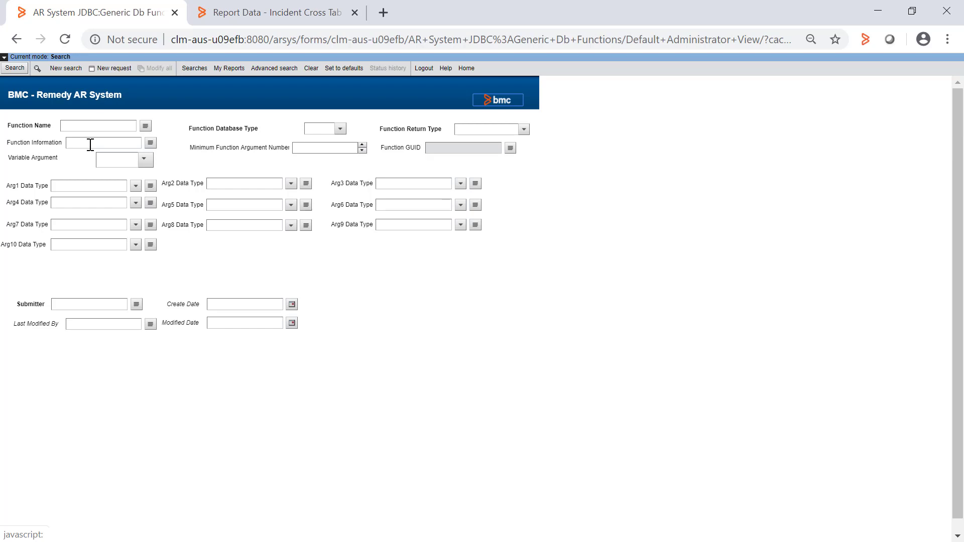
- Search for all database functions with the wildcard % as the function name, and enlarge the results list
left_click(83, 127)
type("%")
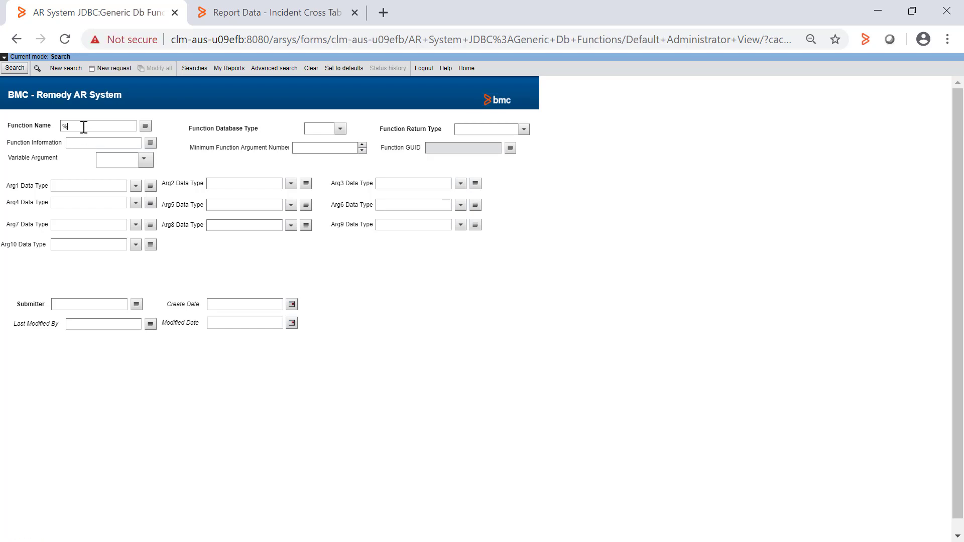
left_click(22, 70)
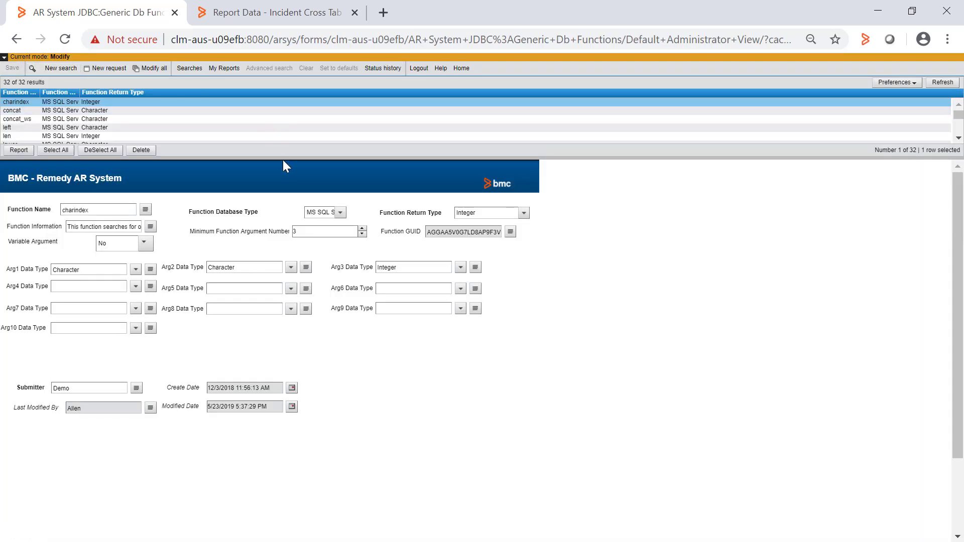
left_click_drag(282, 159, 281, 177)
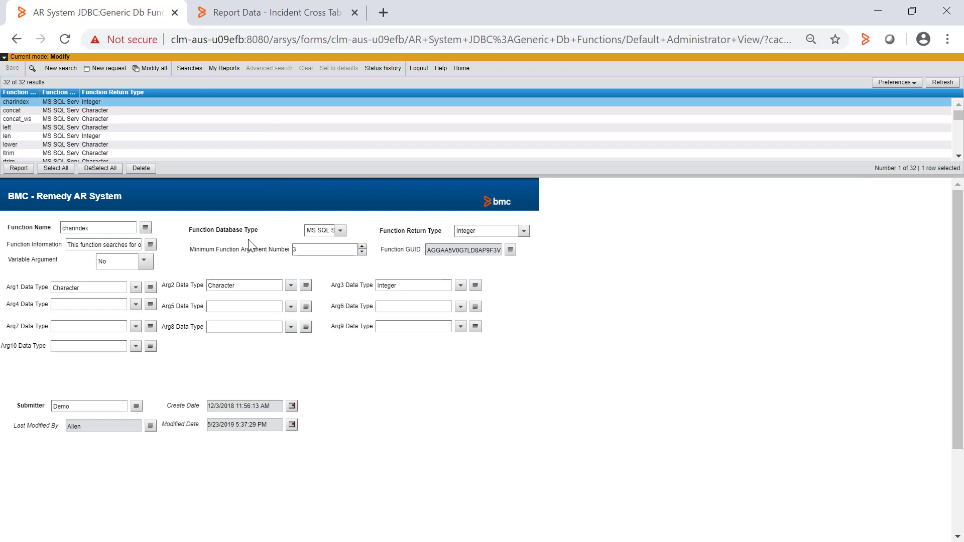
- Check the database type options and the syntax in the function information of charindex
left_click(340, 231)
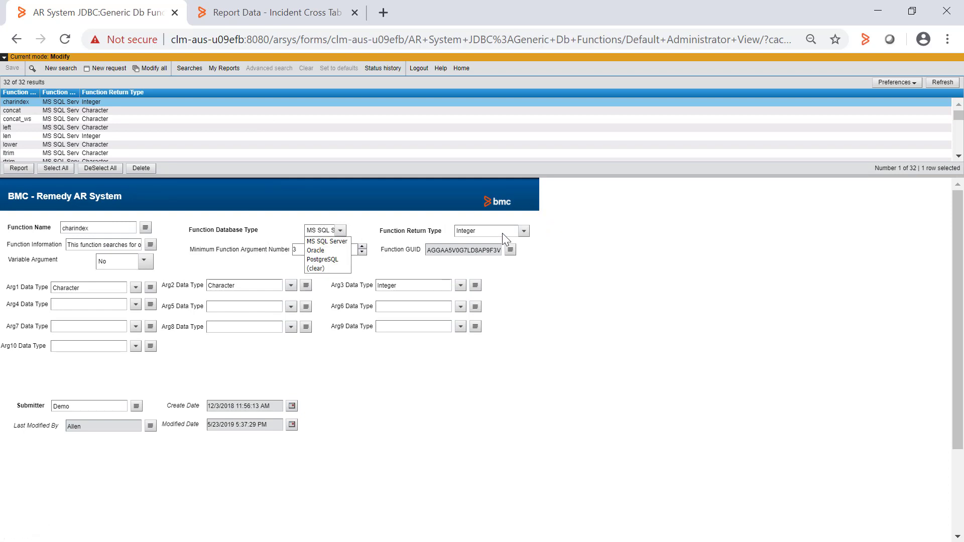
left_click(150, 245)
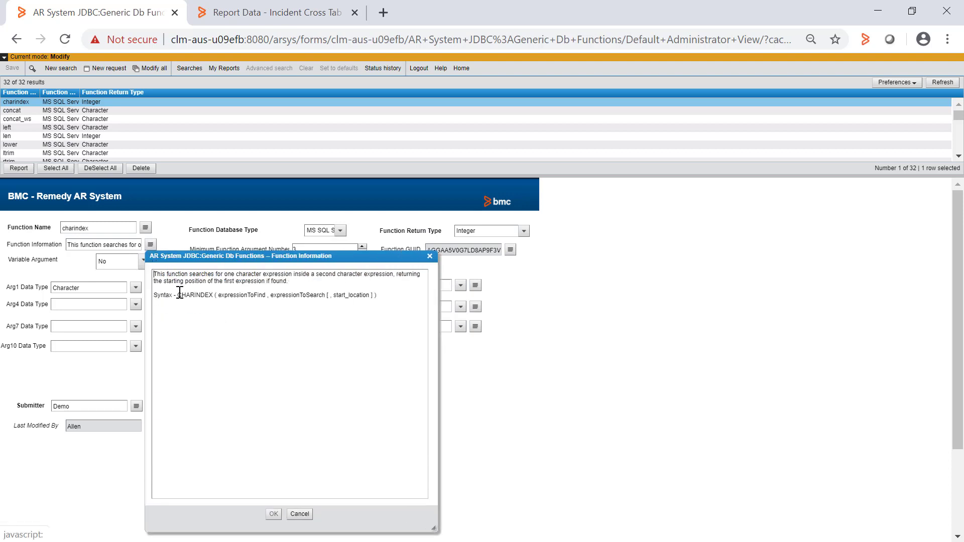
left_click_drag(179, 294, 380, 296)
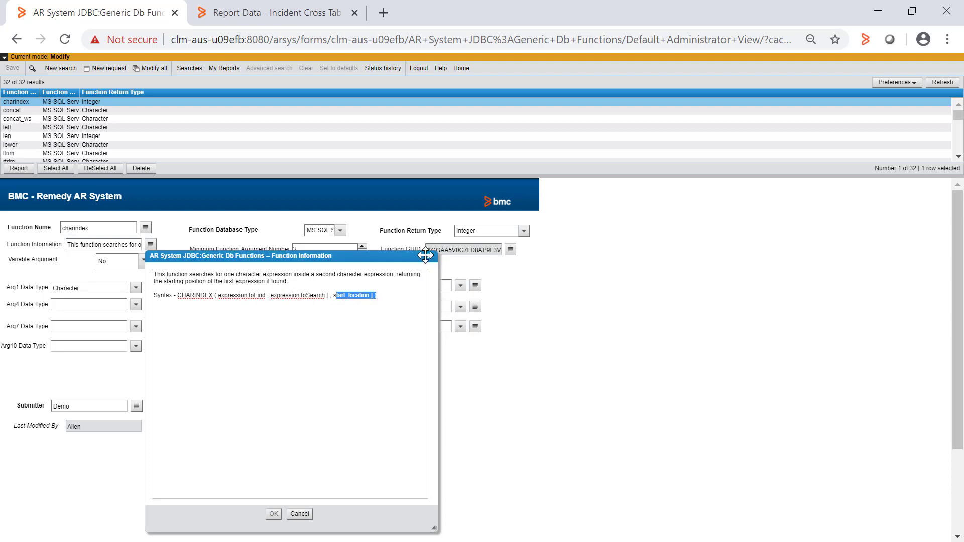
left_click(429, 255)
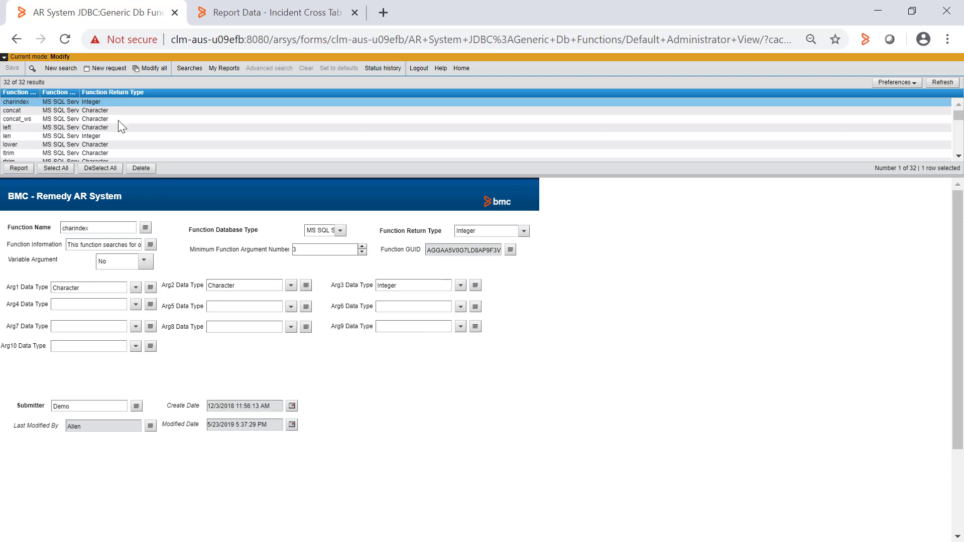
- Browse the function records from concat down to str, examining their return types and argument data types
left_click(101, 110)
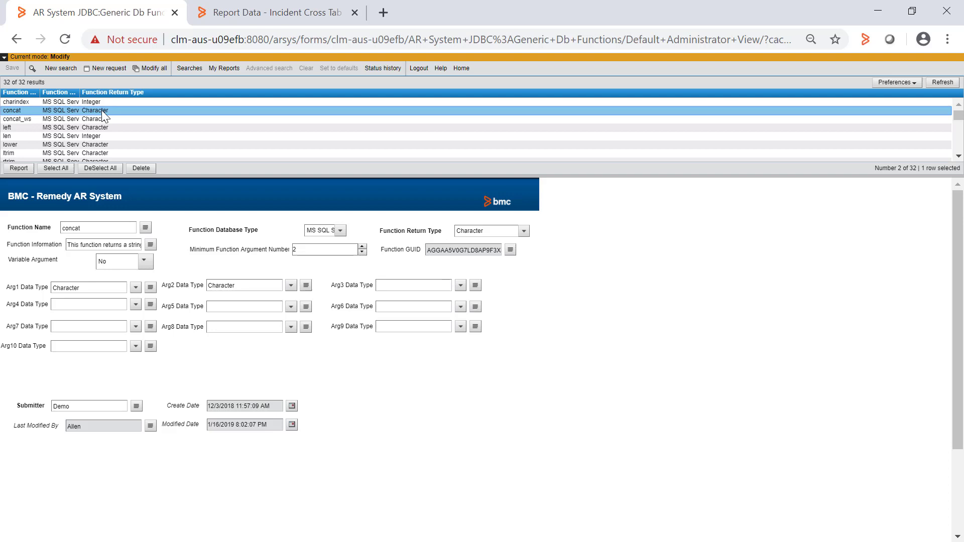
key("Down")
key("Down")
key("Down")
key("Down")
key("Down")
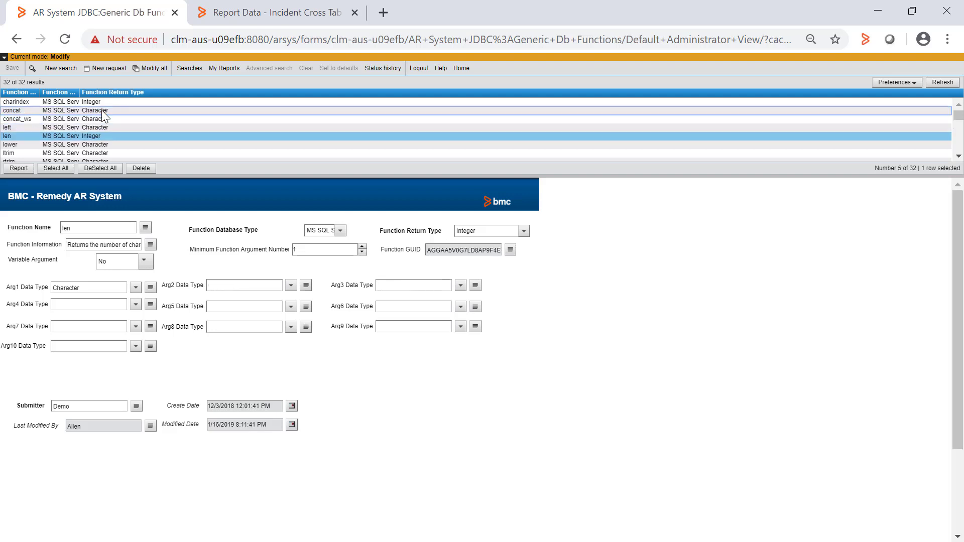
key("Down")
key("Down")
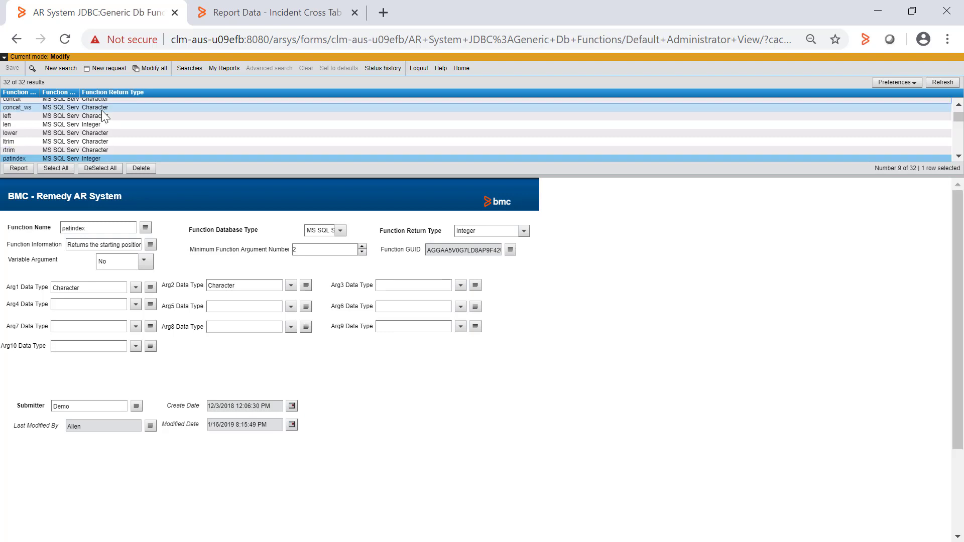
key("Down")
key("Down")
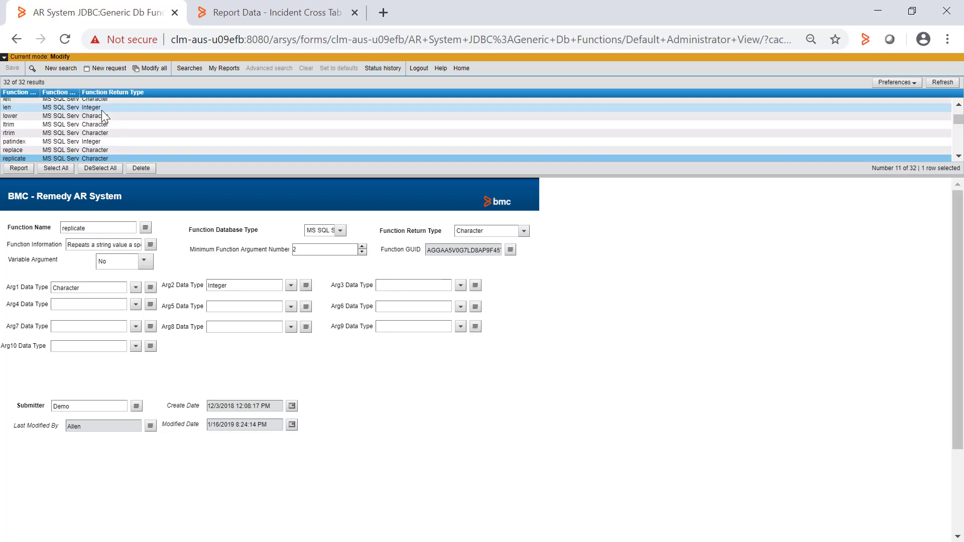
key("Down")
key("Down")
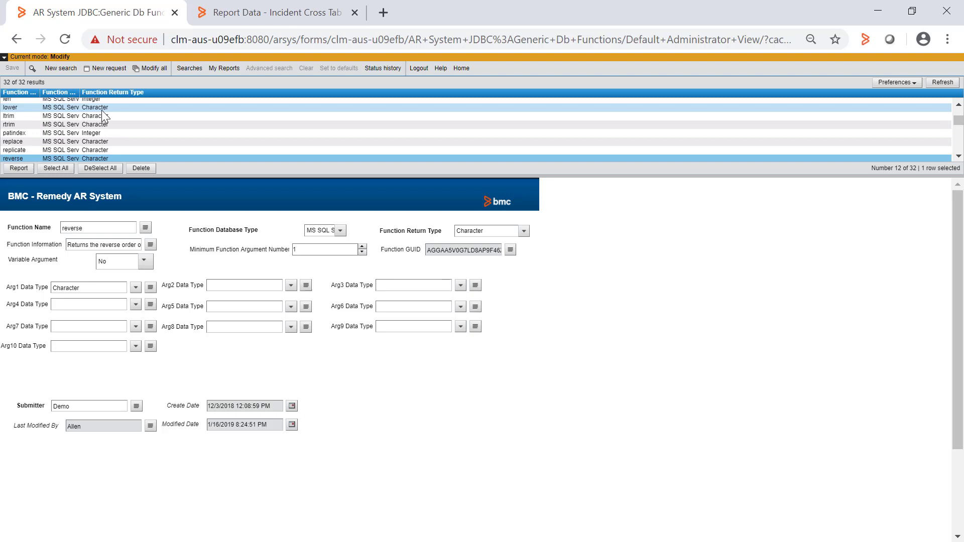
key("Down")
key("Down")
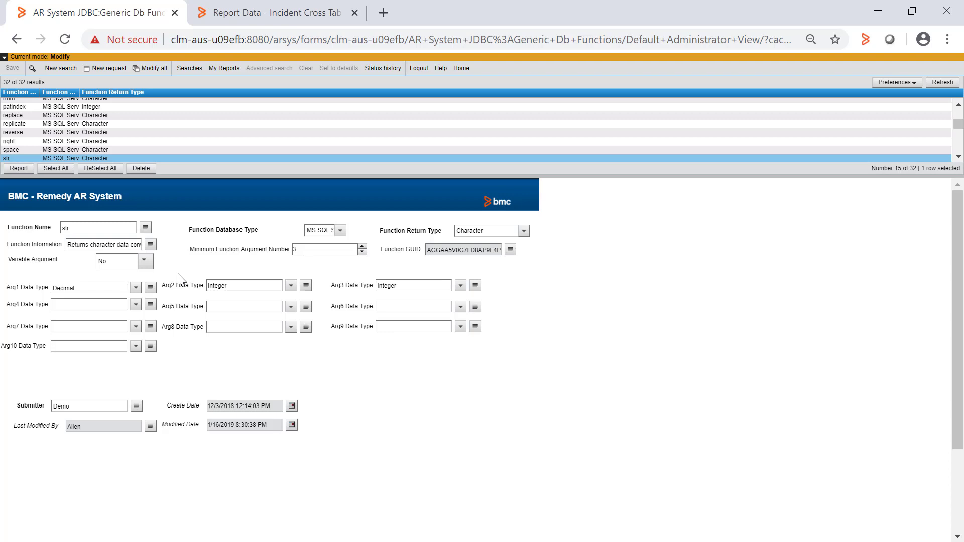
- Return to the Smart Reporting report, find the Status field under Incident Details, add it as a column, and refresh the report
left_click(234, 15)
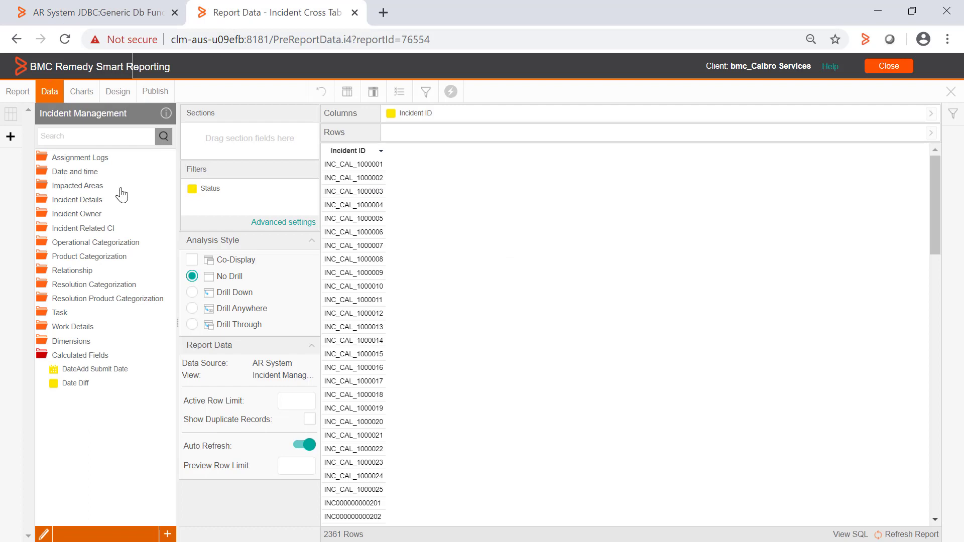
left_click(91, 200)
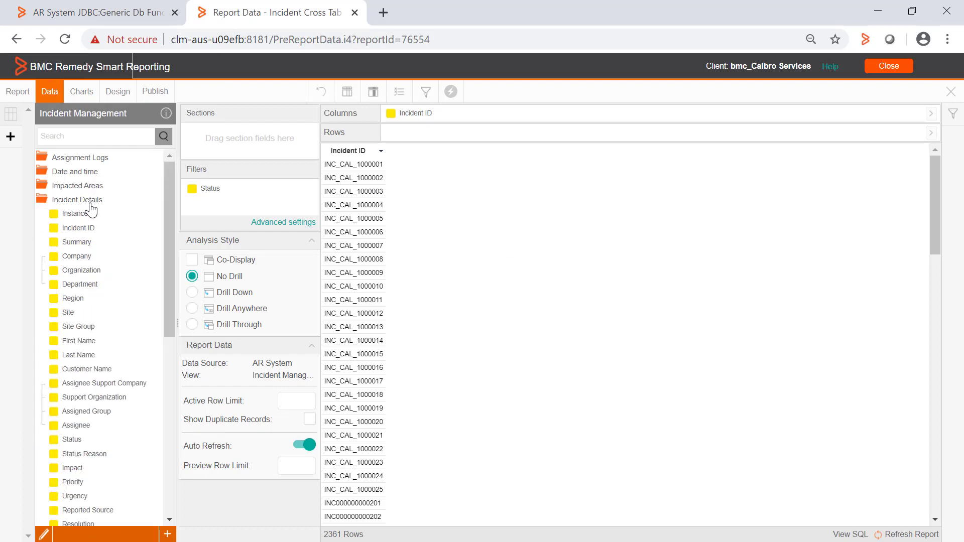
left_click(94, 138)
type("status")
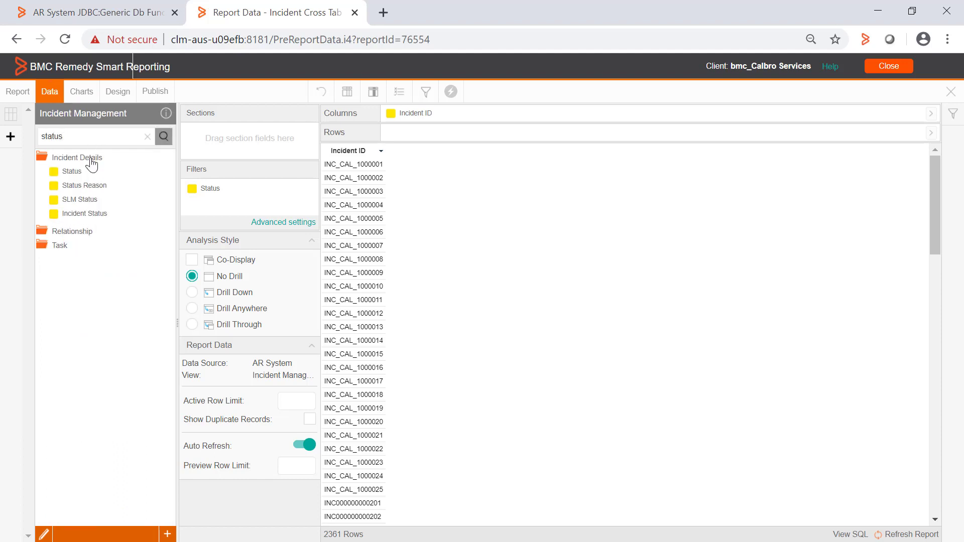
left_click_drag(131, 175, 501, 193)
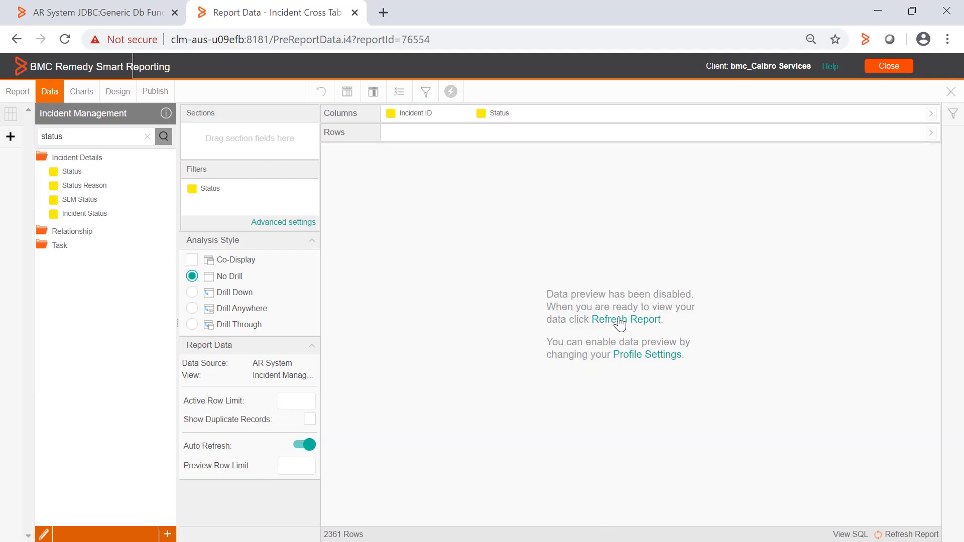
left_click(626, 321)
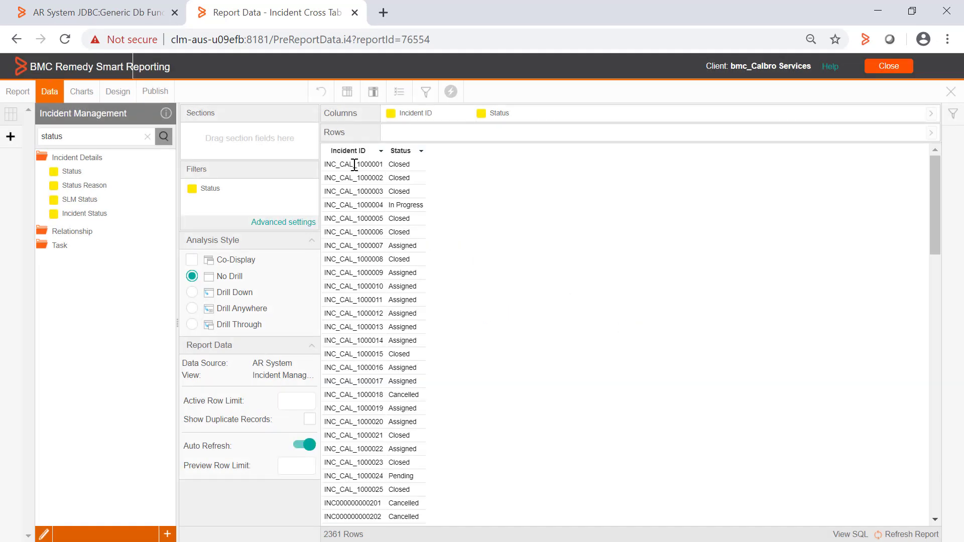
- Set the Status filter value to Resolved and refresh the report
left_click(314, 192)
mouse_move(361, 268)
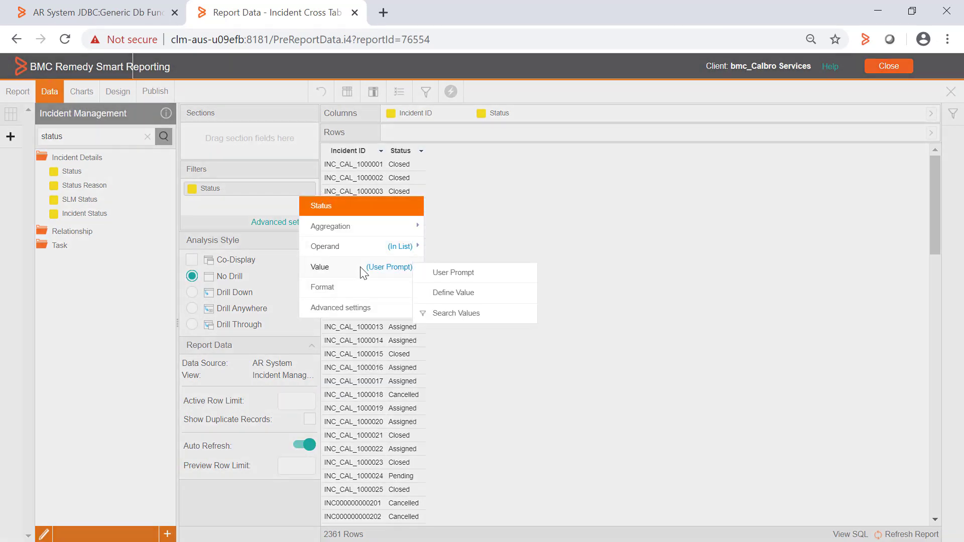
left_click(474, 319)
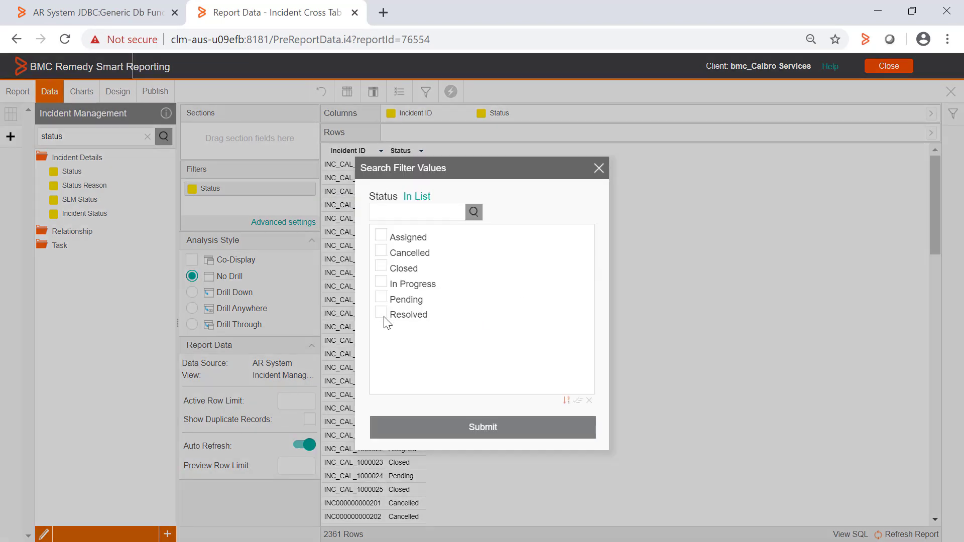
left_click(384, 317)
left_click(472, 428)
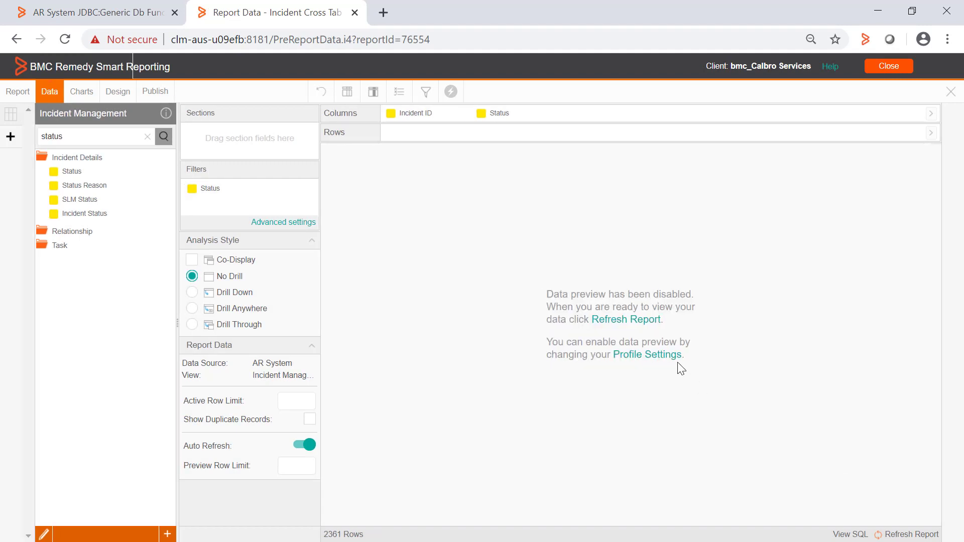
left_click(636, 320)
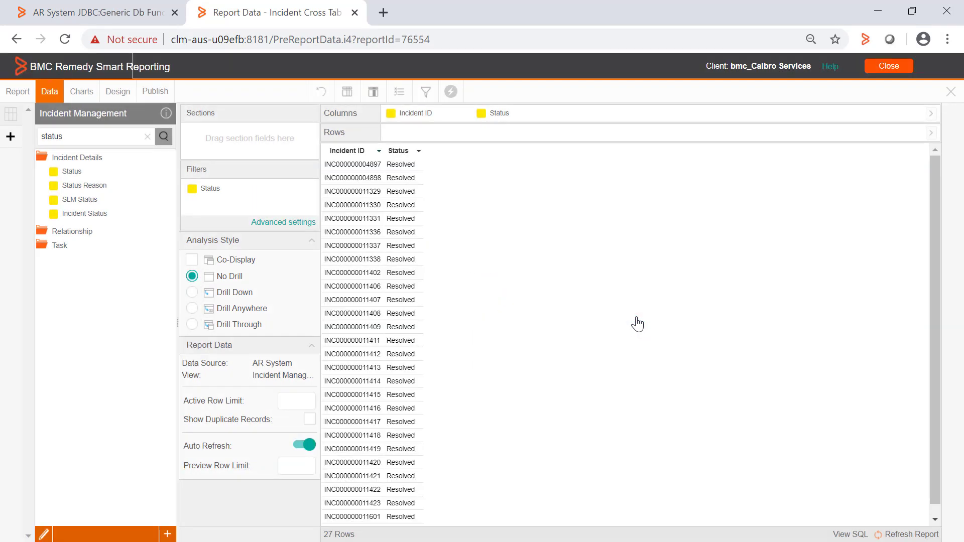
- Create a Freehand SQL calculated field with the expression DBFN('replace','Closed','Resolved','Status') and validate it
left_click(167, 533)
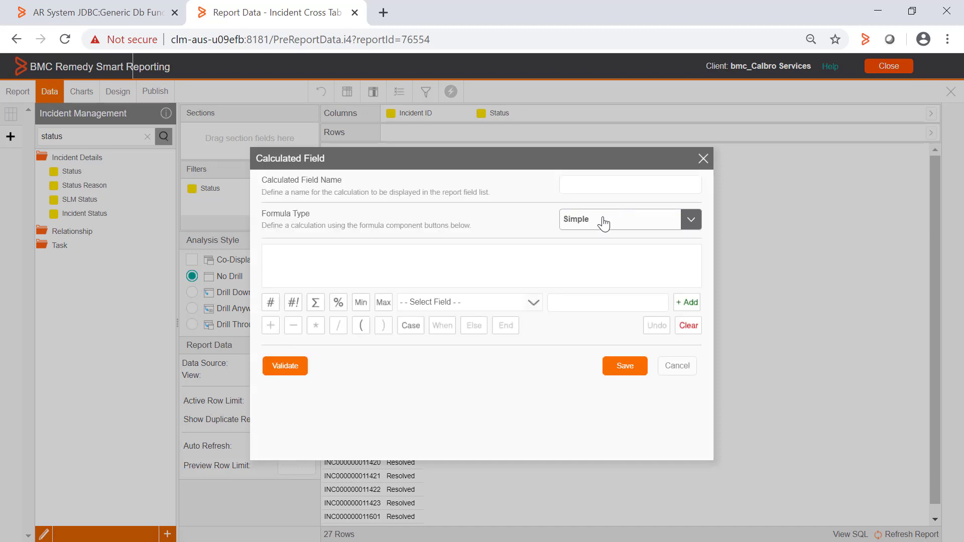
left_click(600, 220)
left_click(588, 262)
left_click(396, 347)
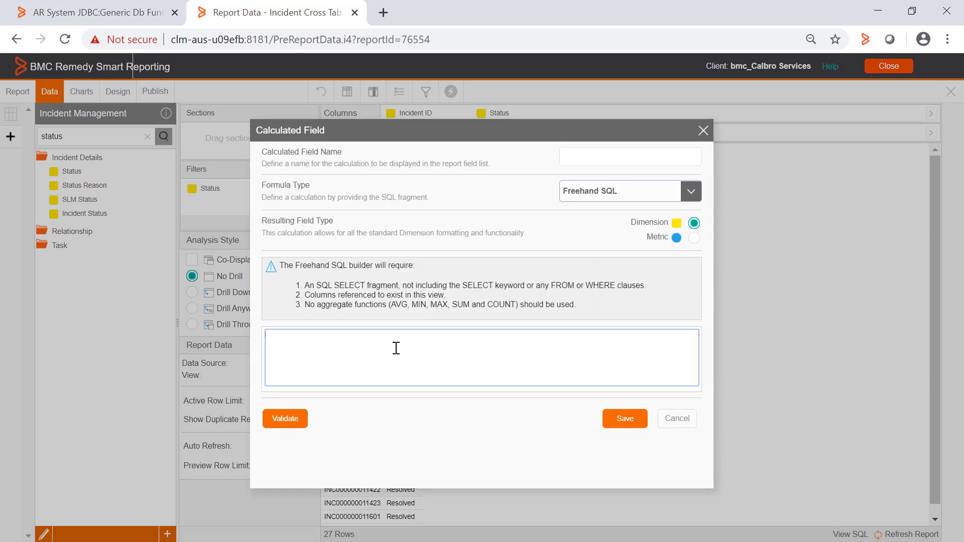
type("DBFN('replace','Clo")
type("sed','Resolved','")
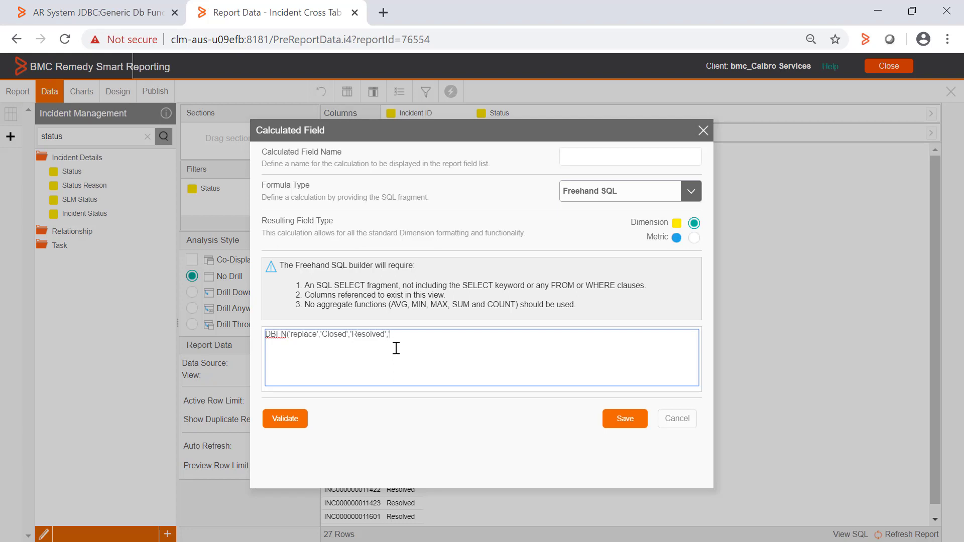
type("Status")
left_click(278, 420)
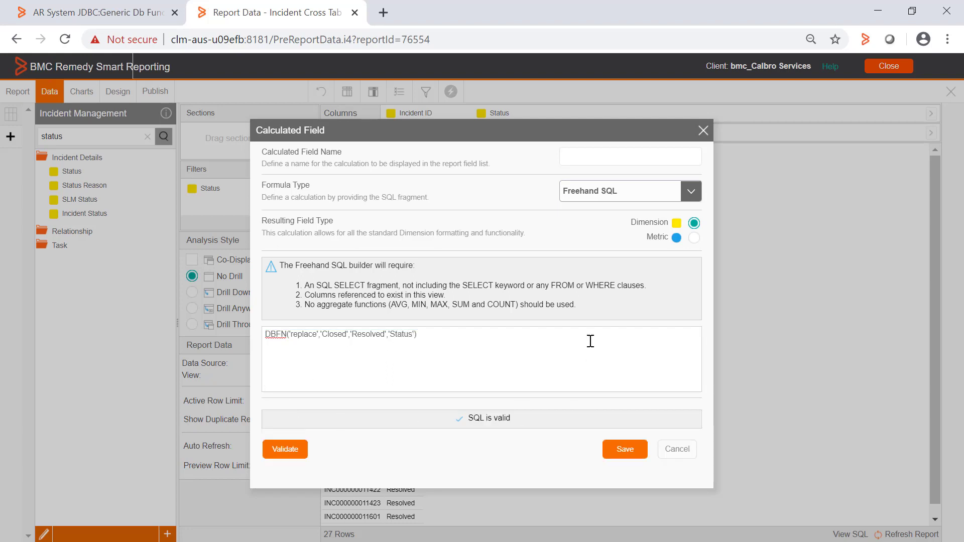
- Name the calculated field Status Closed and save it
left_click(571, 157)
type("S")
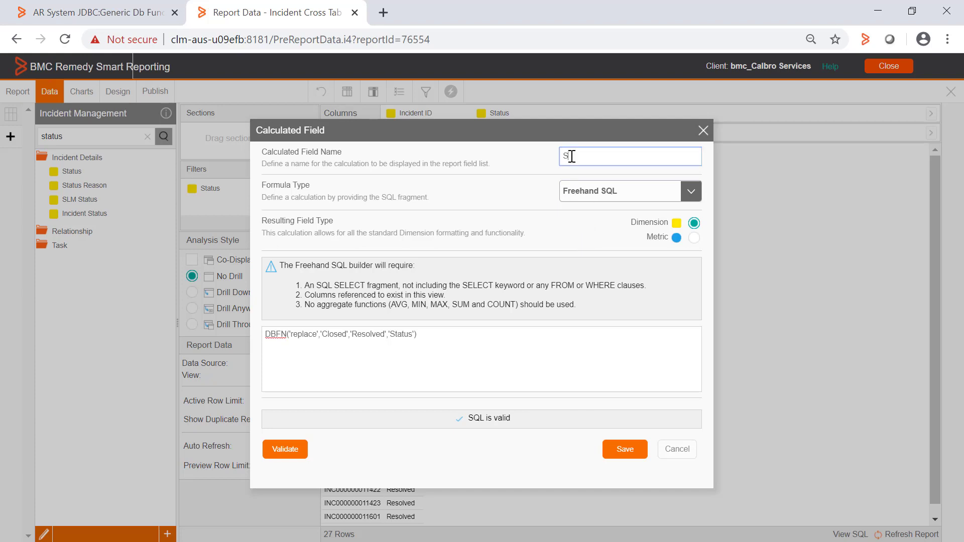
type("tatus Closed")
left_click(629, 453)
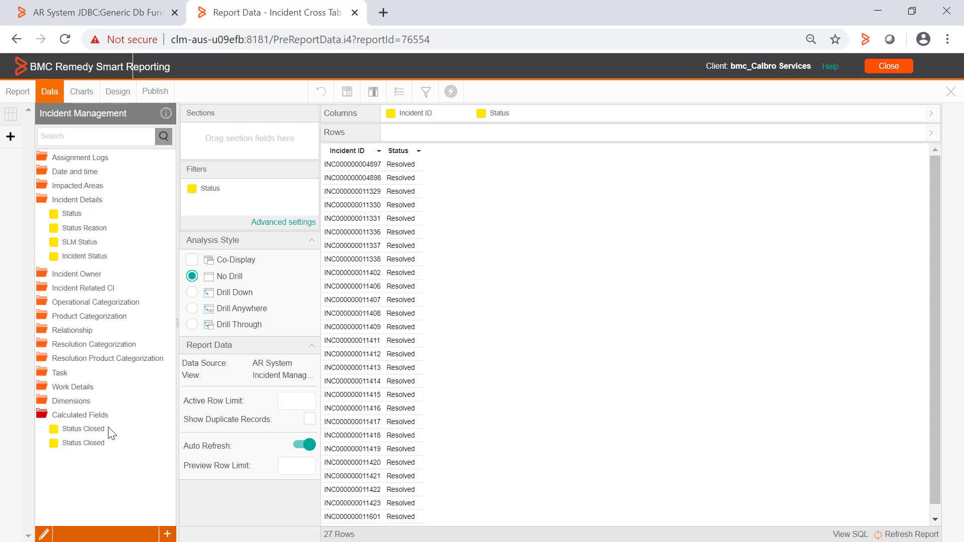
- Add the second Status Closed calculated field as a report column, refresh the report, and check the replaced values
left_click_drag(105, 444, 476, 262)
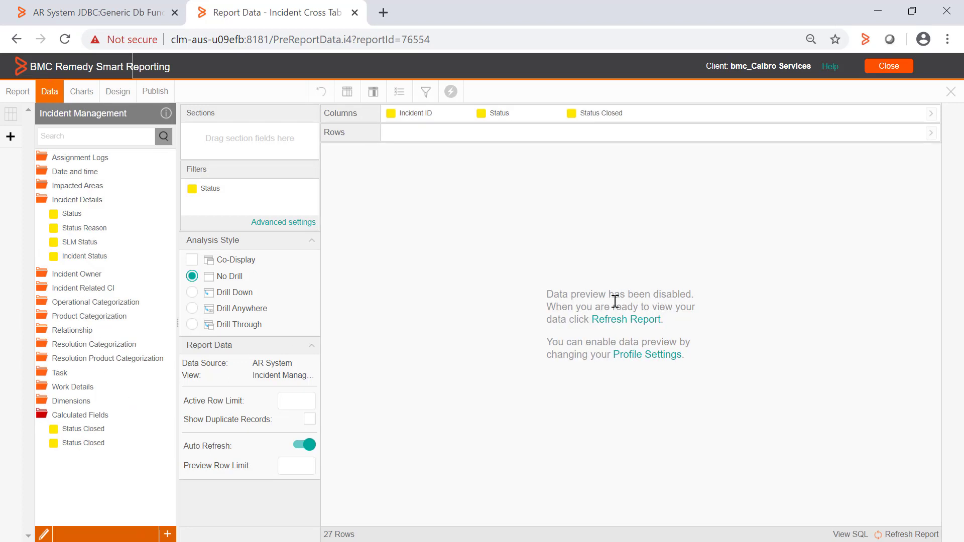
left_click(625, 320)
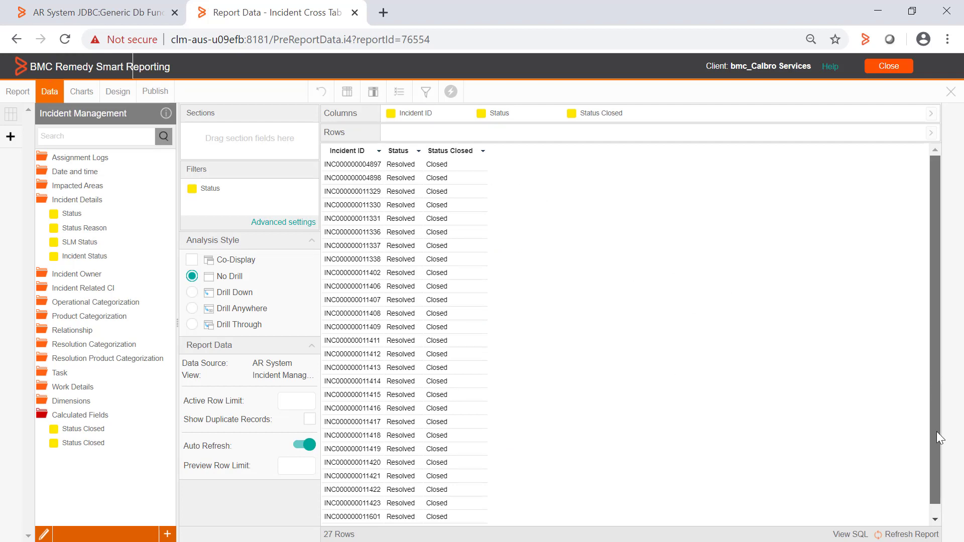
scroll(935, 431, "down", 1)
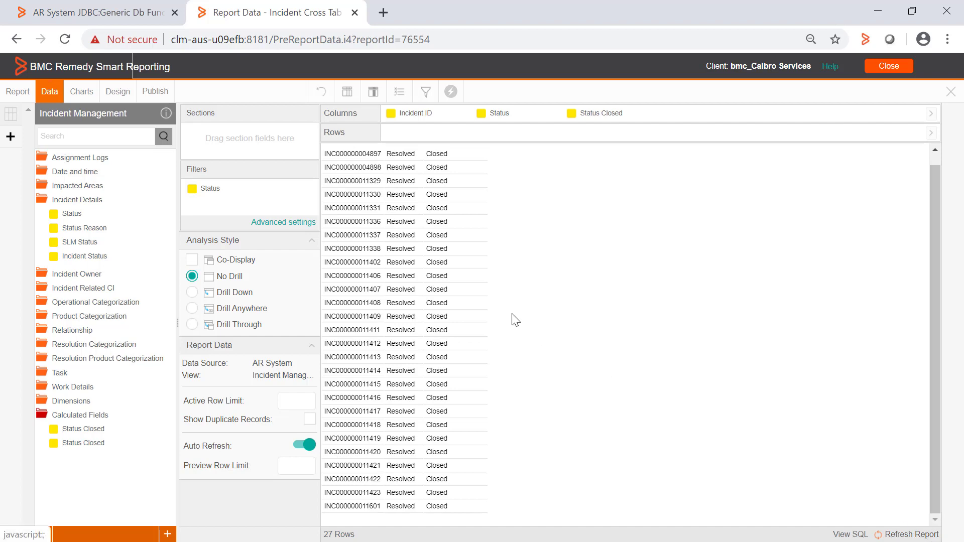
- Open the report's SQL statement from the design view, examine the selected fields and DBFN replace expression, and close the details
left_click(118, 95)
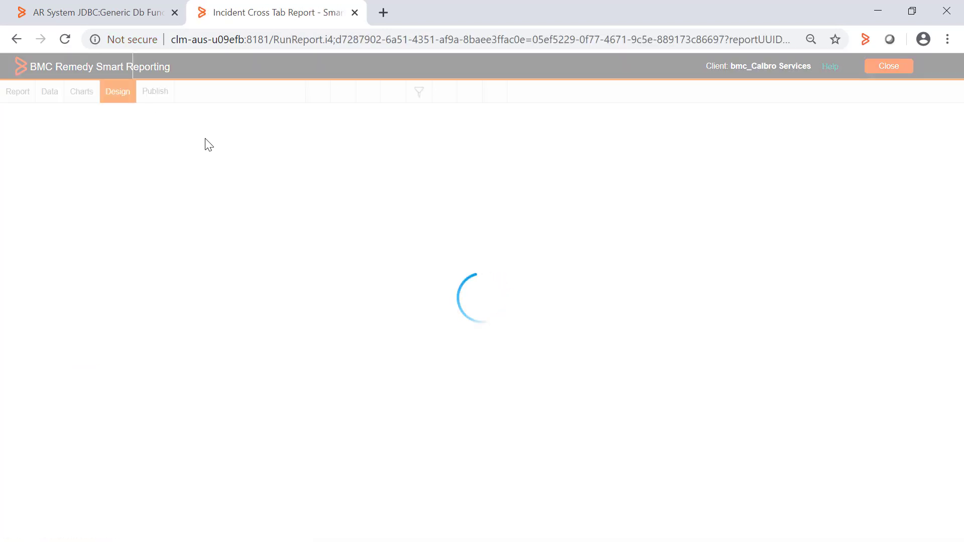
left_click(501, 93)
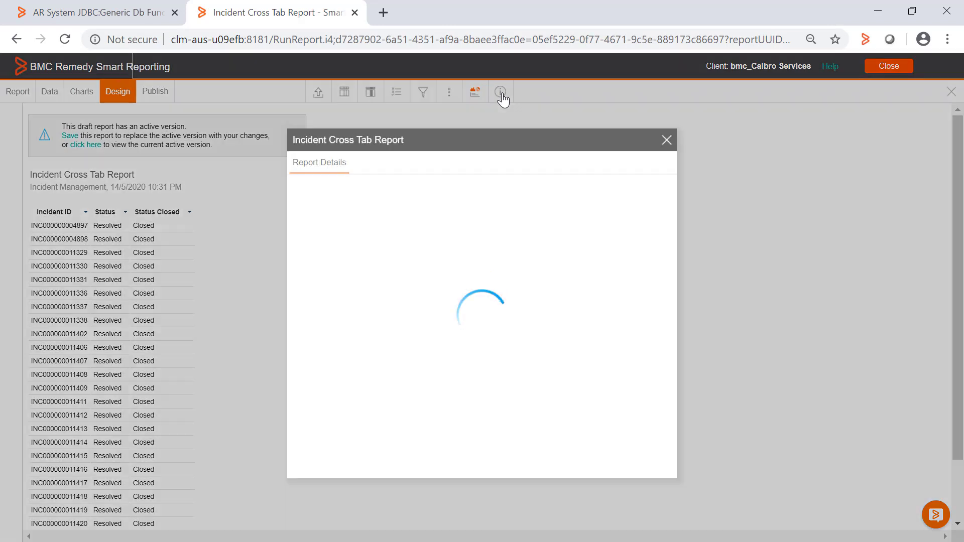
left_click(427, 171)
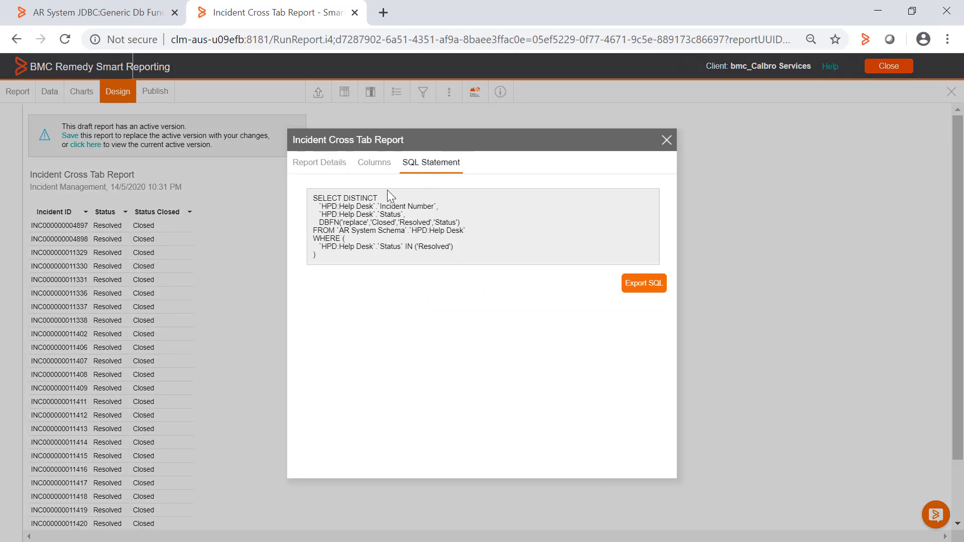
left_click_drag(322, 206, 431, 206)
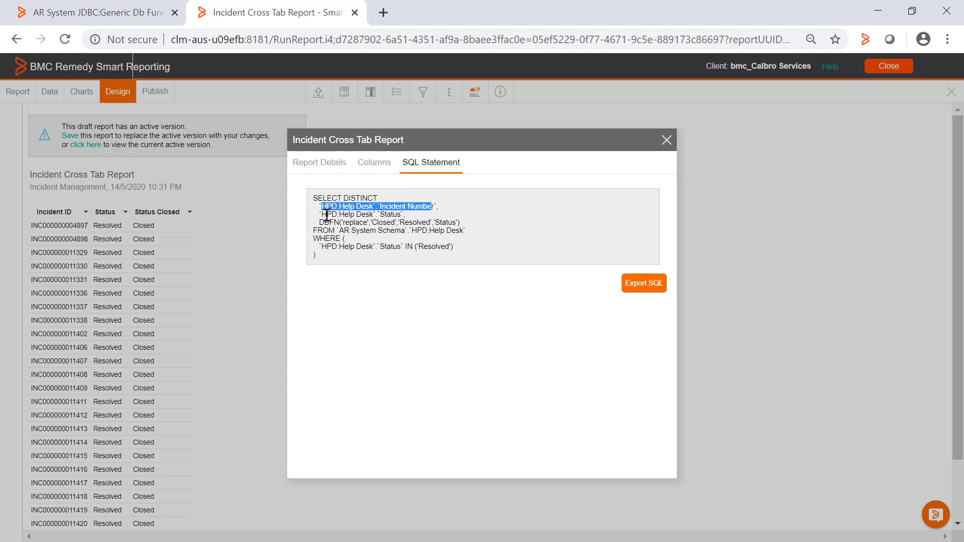
left_click_drag(322, 214, 437, 221)
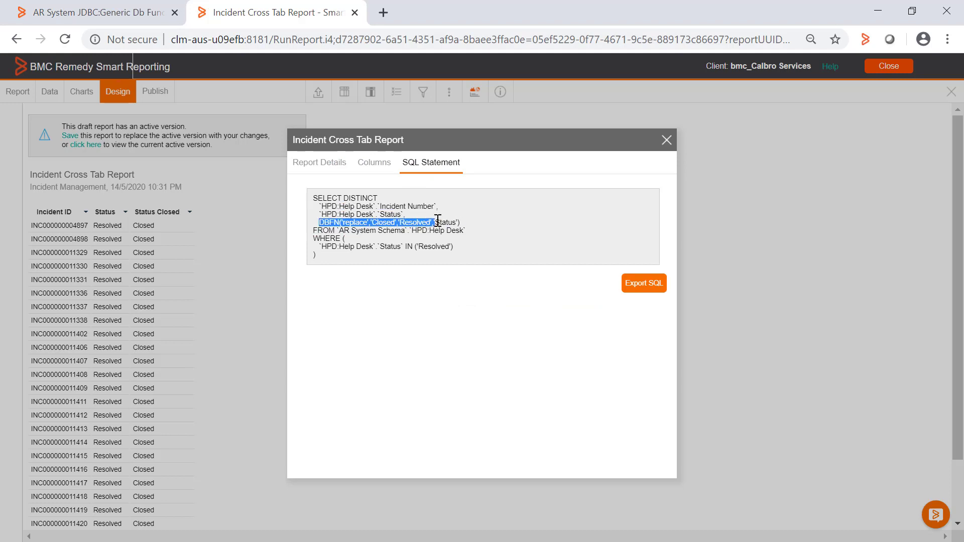
double_click(409, 222)
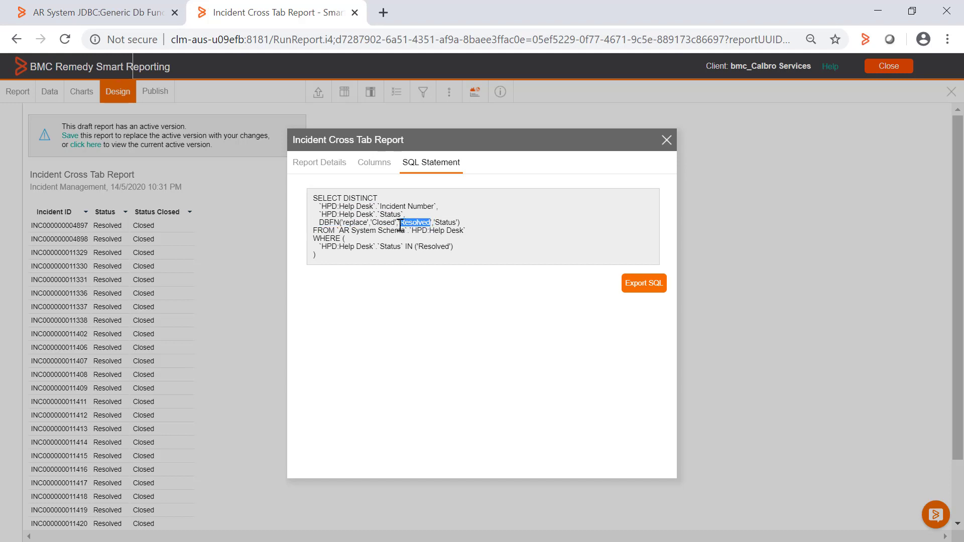
left_click(385, 223)
left_click(666, 141)
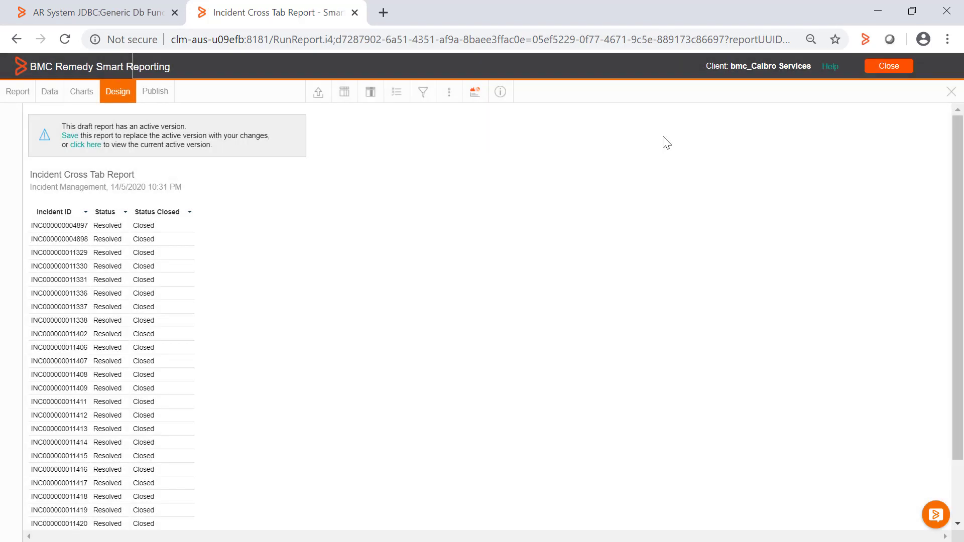